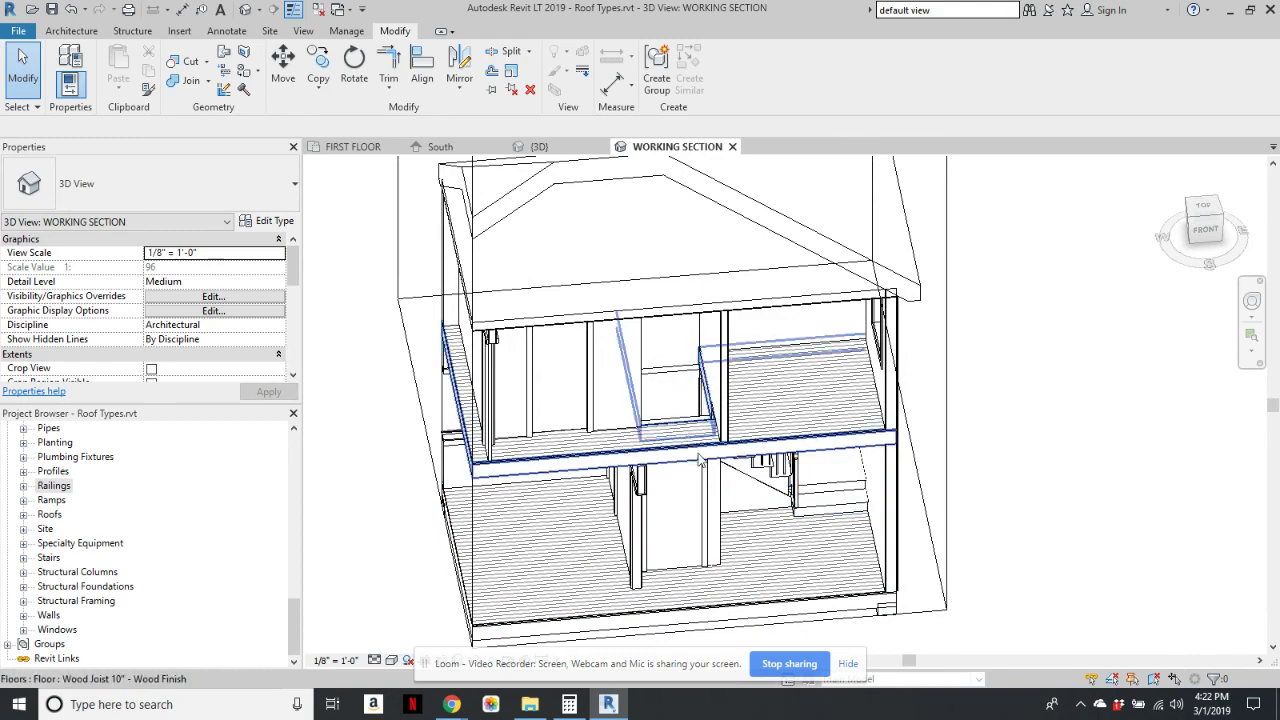
# - Lower the bottom face of the WORKING SECTION view's section box below the foundation to expose the basement level
pyautogui.keyDown('shift'); pyautogui.moveTo(732, 441); pyautogui.dragTo(780, 358, button='middle'); pyautogui.keyUp('shift')
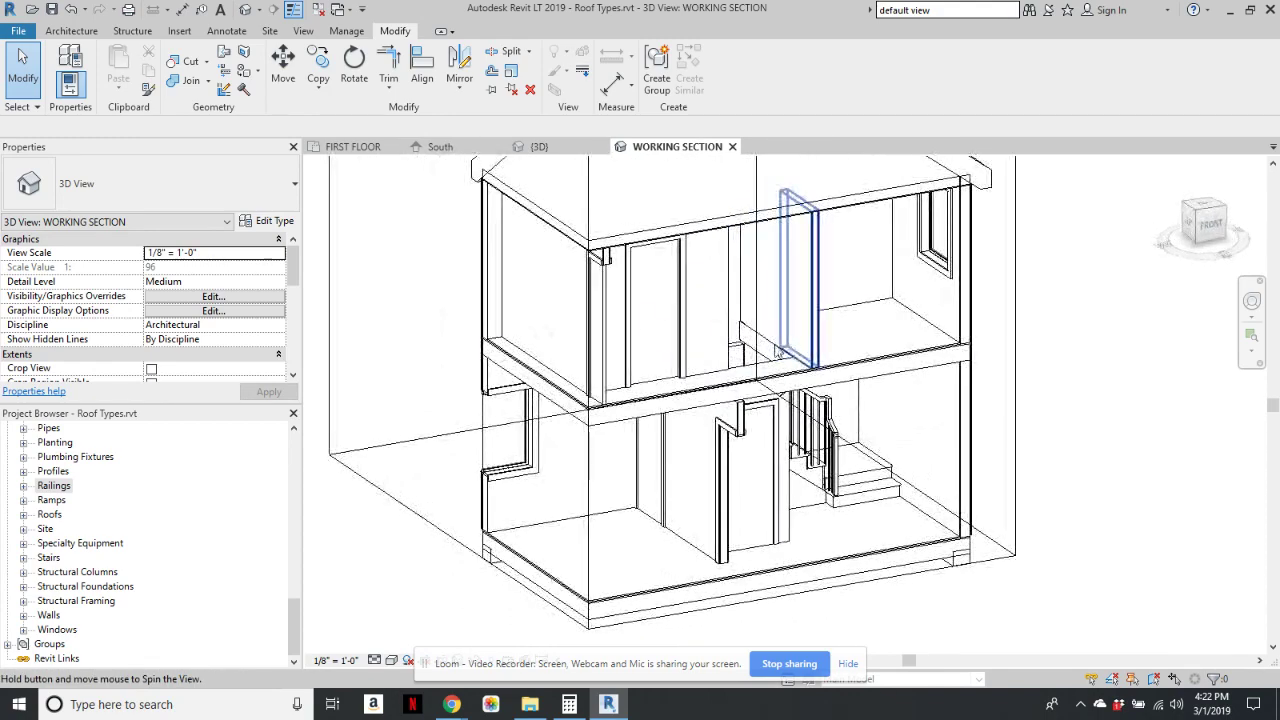
pyautogui.scroll(-3, 444, 546)
pyautogui.click(446, 541)
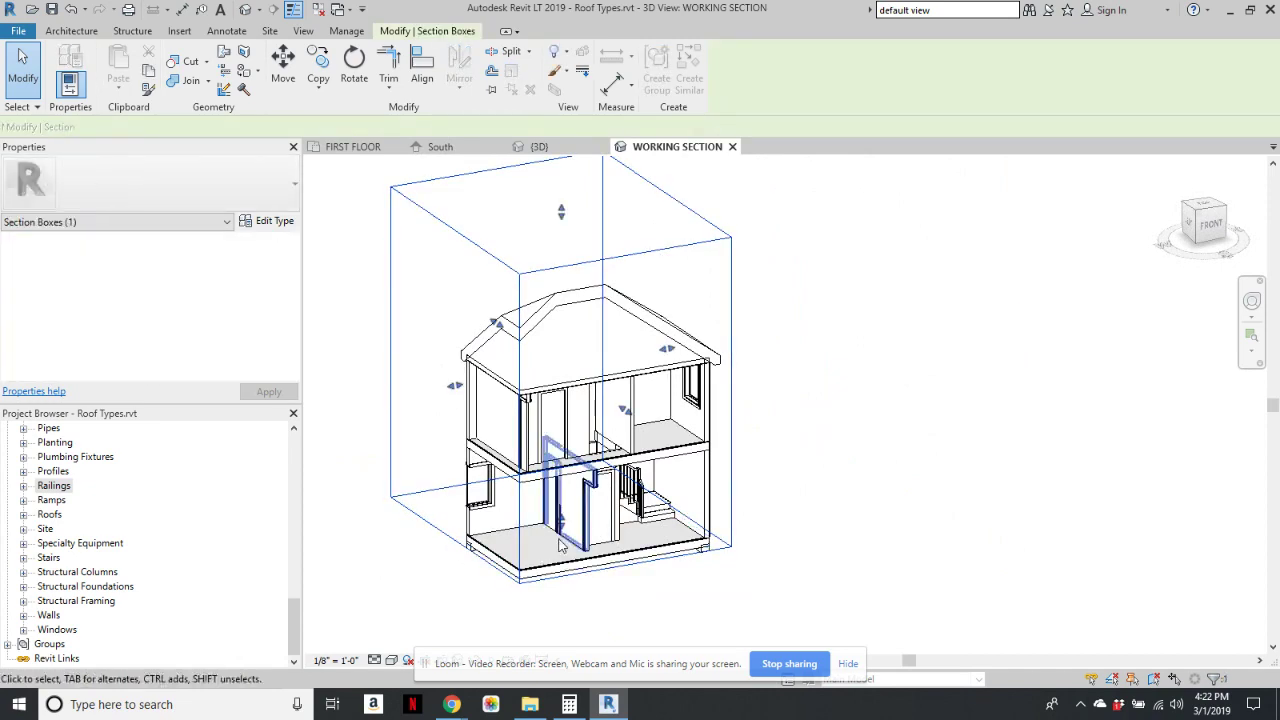
pyautogui.moveTo(561, 520); pyautogui.dragTo(561, 622)
# - Examine the stairs and railings between the basement, first and second floors from the front of the sectioned model
pyautogui.moveTo(650, 604); pyautogui.dragTo(516, 462, button='middle')
pyautogui.scroll(4, 600, 478)
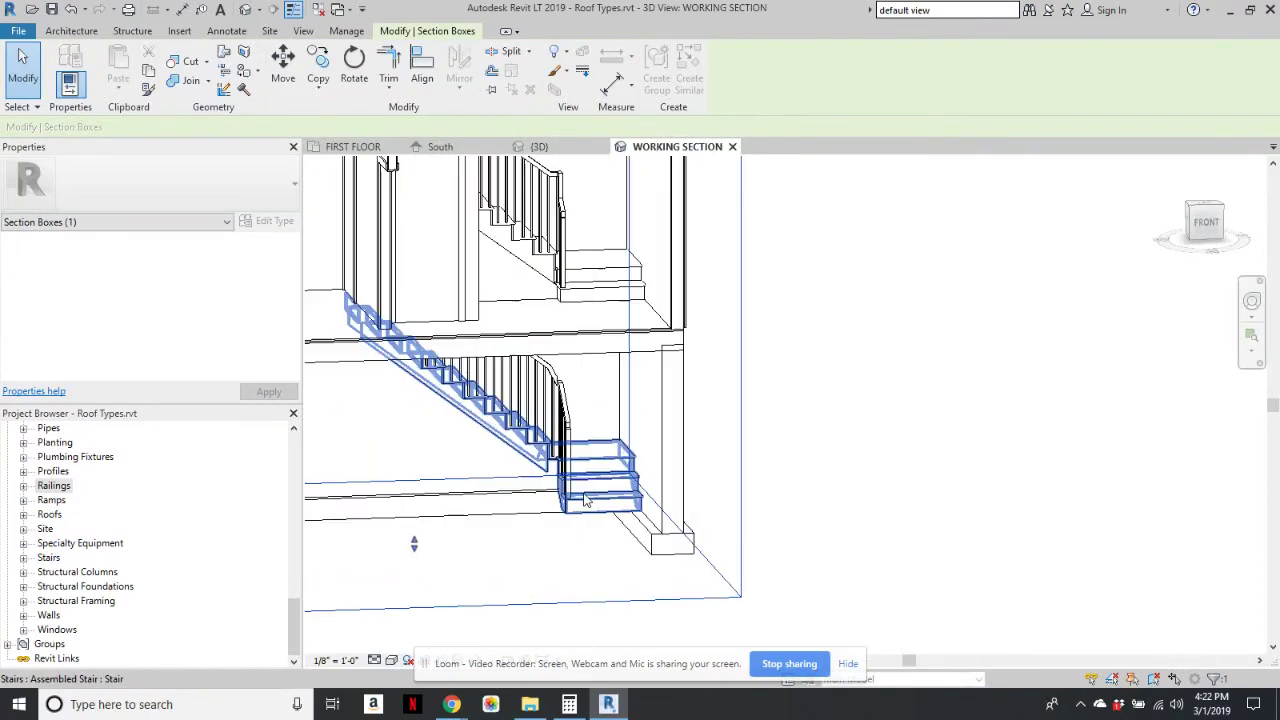
pyautogui.scroll(-2, 534, 516)
pyautogui.scroll(6, 570, 470)
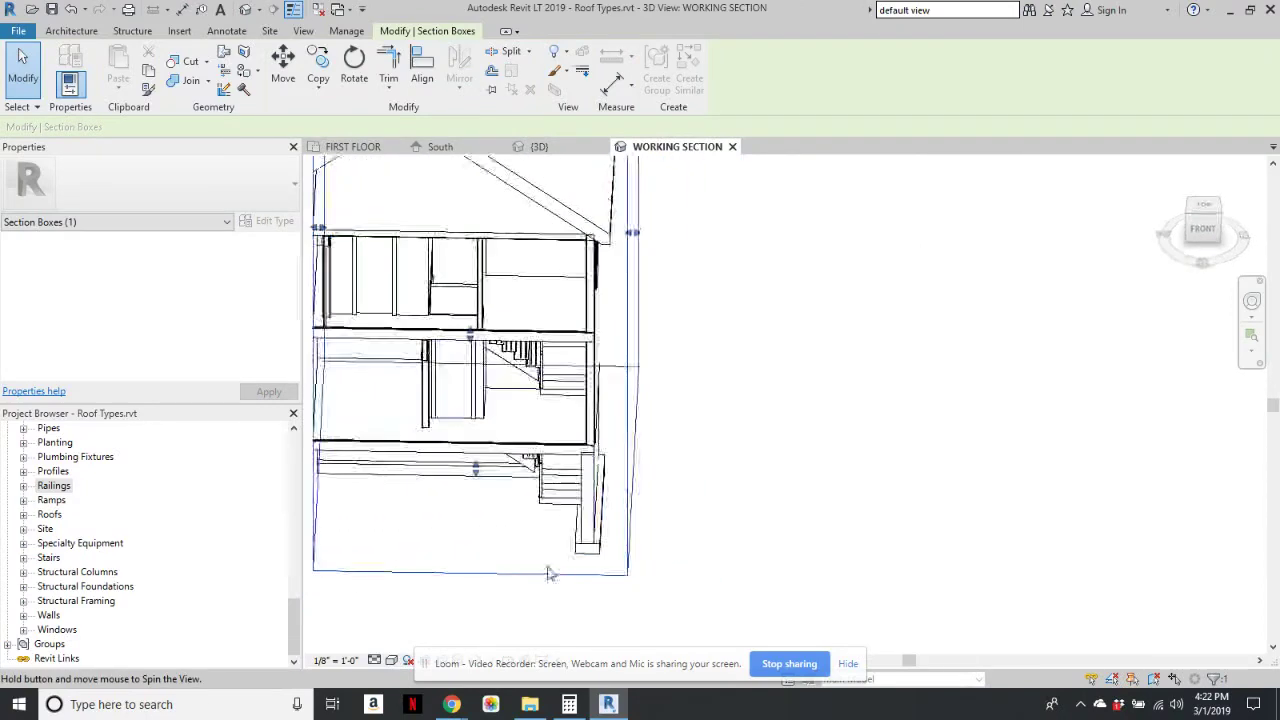
pyautogui.keyDown('shift'); pyautogui.moveTo(550, 477); pyautogui.dragTo(634, 323, button='middle'); pyautogui.keyUp('shift')
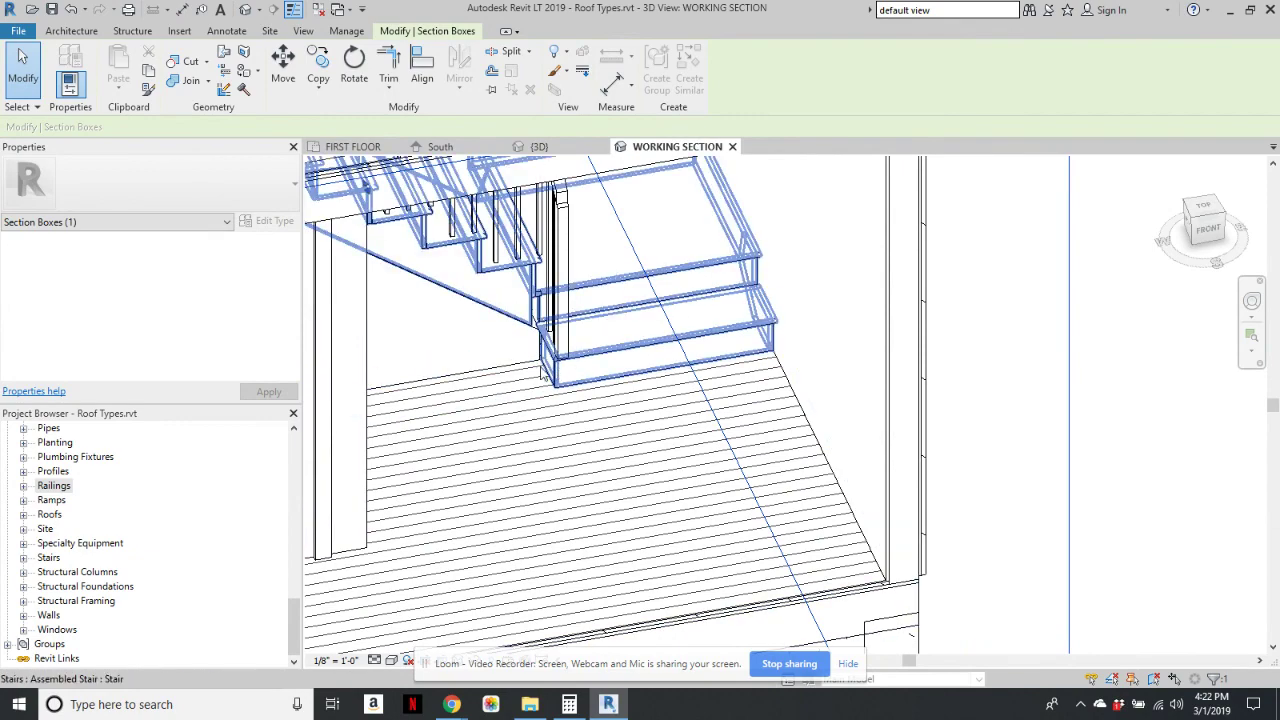
pyautogui.keyDown('shift'); pyautogui.moveTo(522, 356); pyautogui.dragTo(557, 291, button='middle'); pyautogui.keyUp('shift')
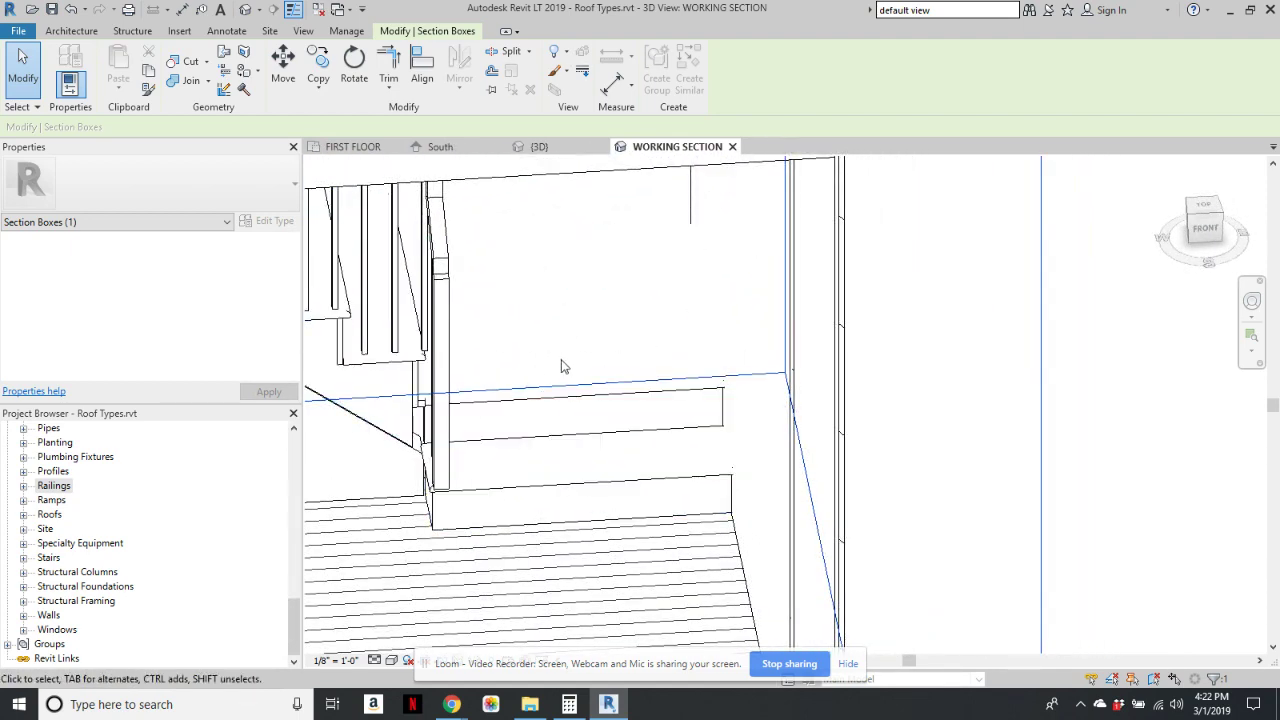
pyautogui.keyDown('shift'); pyautogui.moveTo(497, 410); pyautogui.dragTo(672, 376, button='middle'); pyautogui.keyUp('shift')
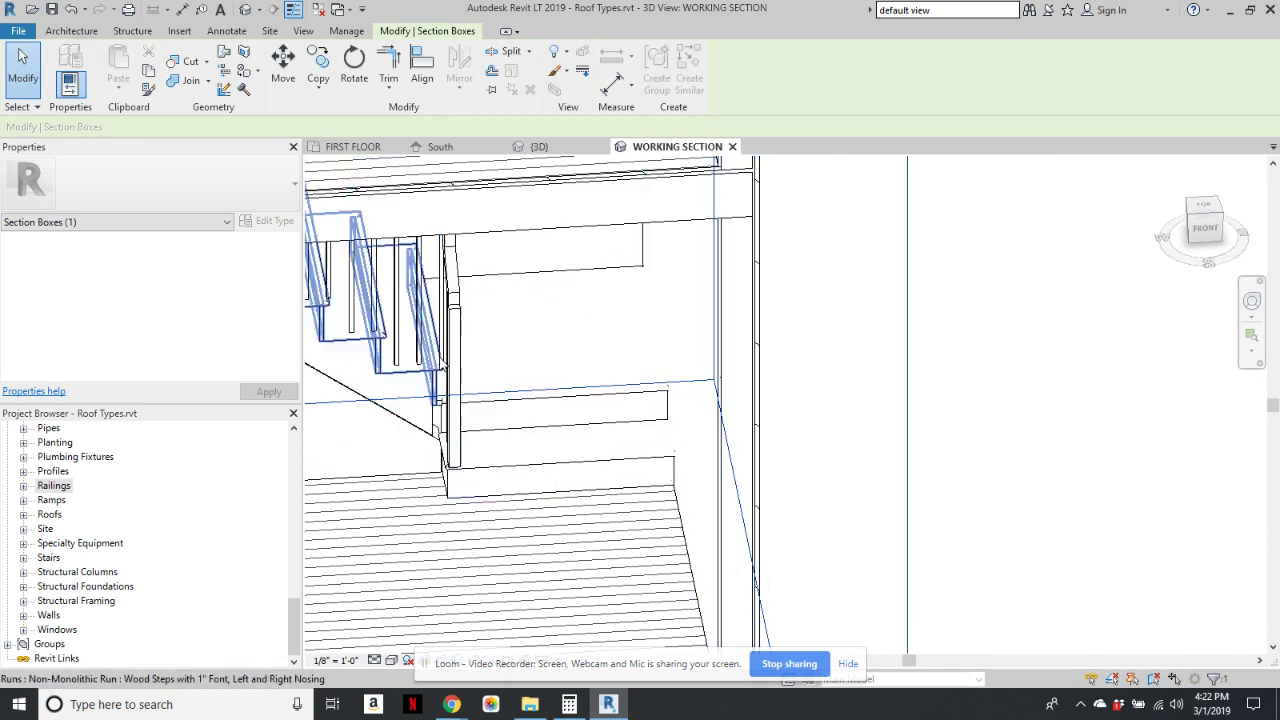
pyautogui.scroll(-2, 425, 334)
pyautogui.moveTo(477, 372); pyautogui.dragTo(664, 415, button='middle')
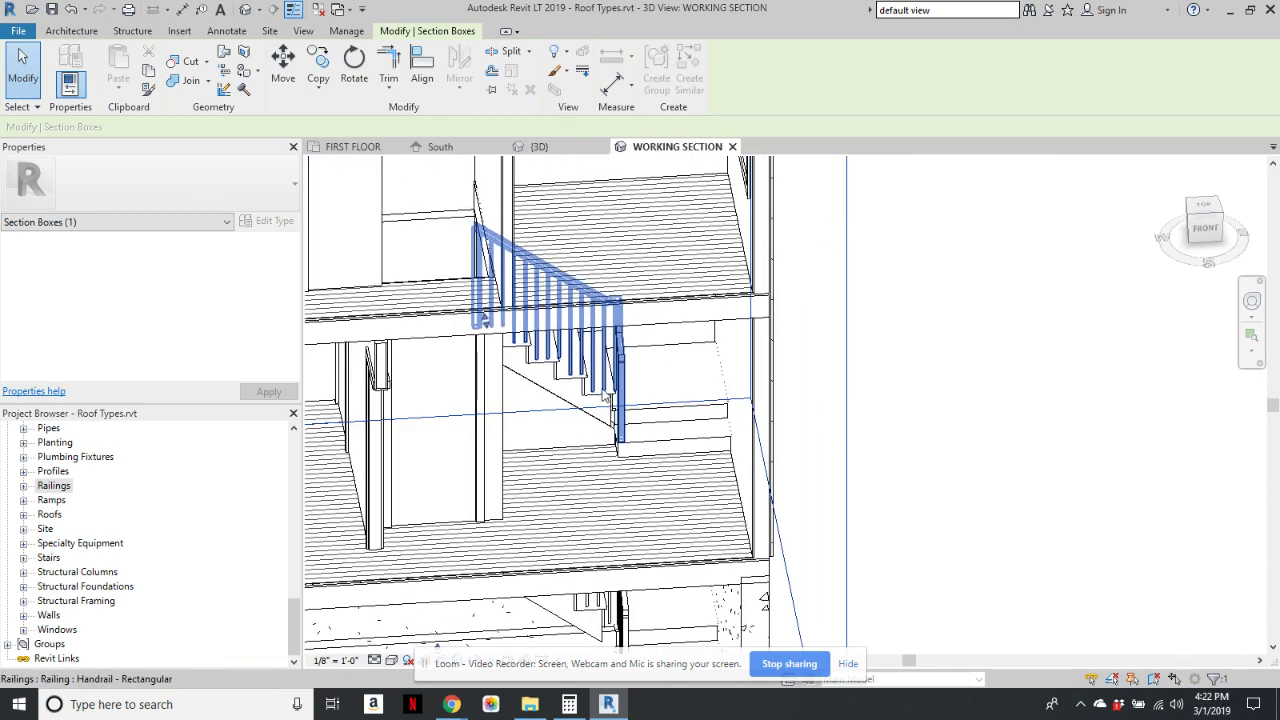
pyautogui.scroll(-1, 567, 447)
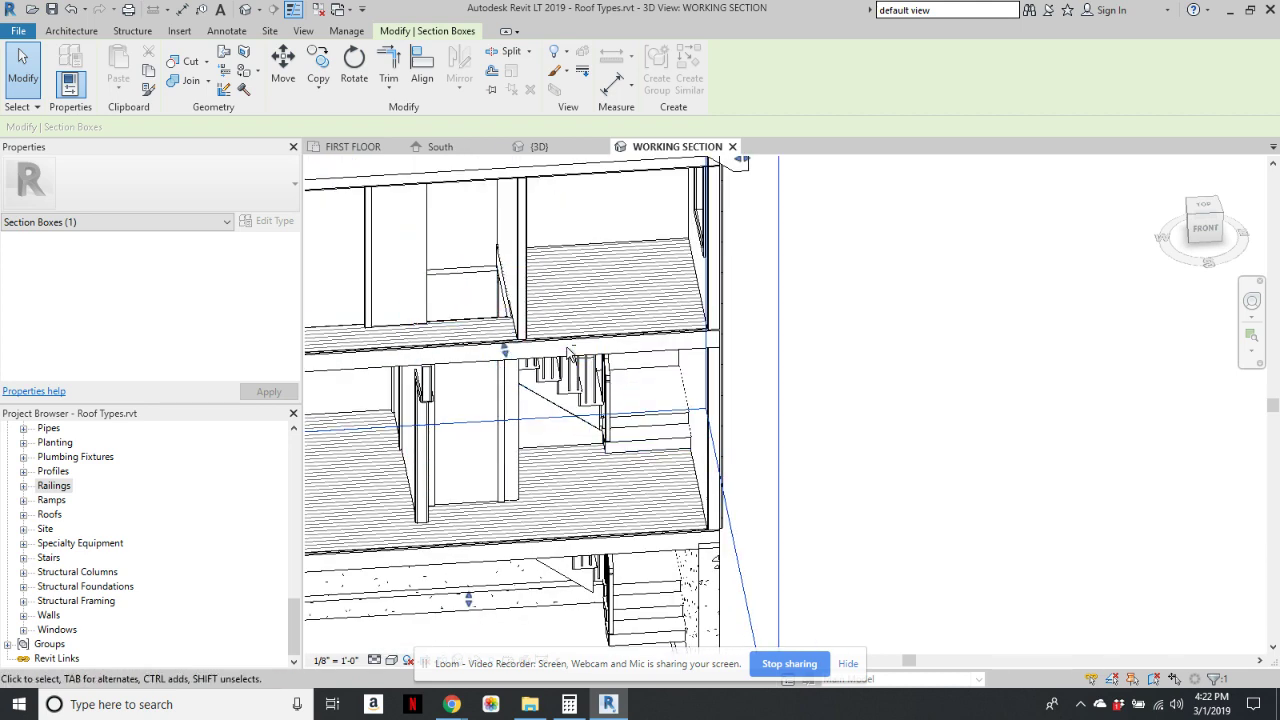
pyautogui.keyDown('shift'); pyautogui.moveTo(569, 355); pyautogui.dragTo(577, 463, button='middle'); pyautogui.keyUp('shift')
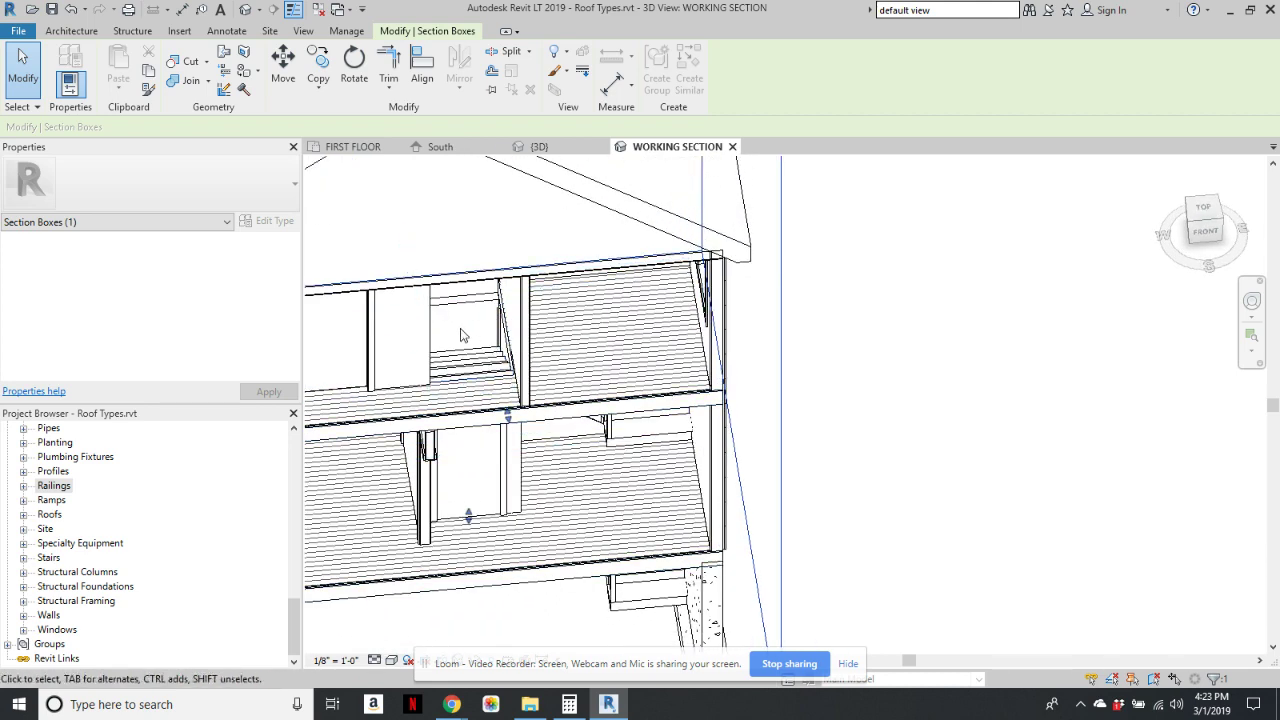
# - Move the back face of the section box inward to cut through the stairwell from the rear
pyautogui.moveTo(468, 340)
pyautogui.keyDown('shift'); pyautogui.mouseDown(button='middle')
pyautogui.moveTo(486, 363)
pyautogui.moveTo(713, 361)
pyautogui.moveTo(460, 320)
pyautogui.mouseUp(button='middle'); pyautogui.keyUp('shift')
pyautogui.scroll(-2, 692, 360)
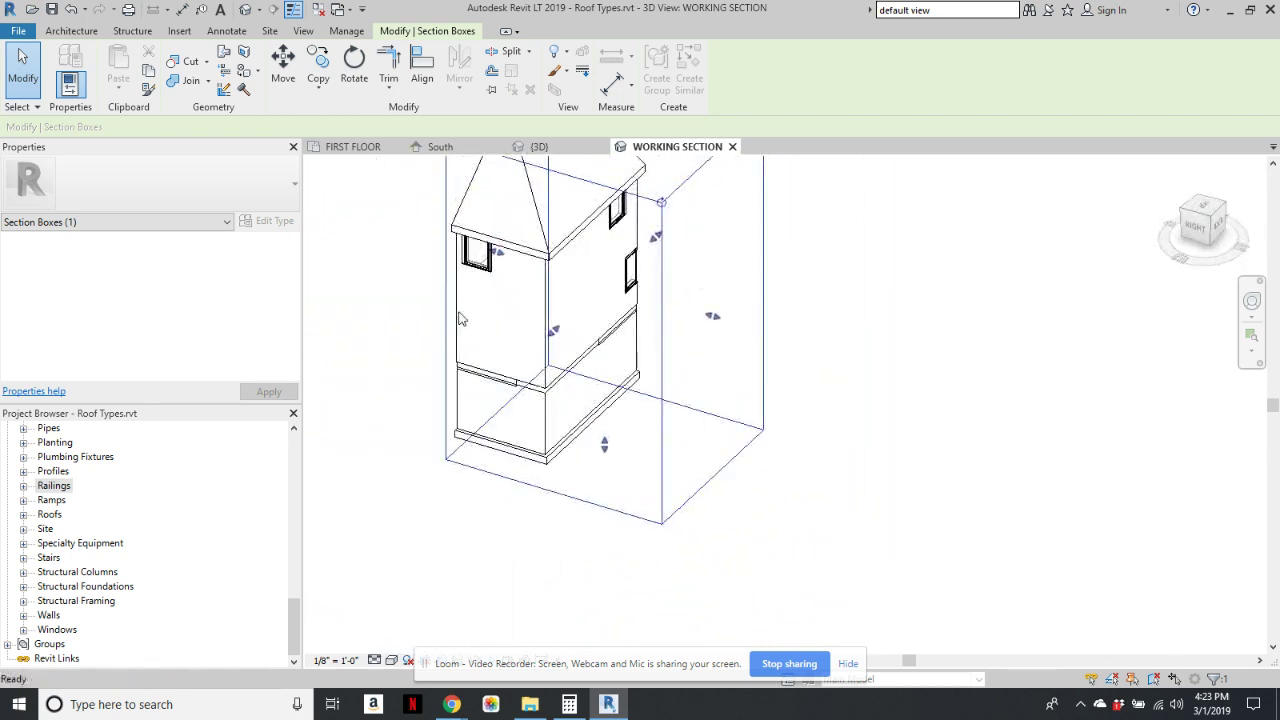
pyautogui.moveTo(712, 318); pyautogui.dragTo(578, 288)
pyautogui.keyDown('shift'); pyautogui.moveTo(540, 292); pyautogui.dragTo(480, 268, button='middle'); pyautogui.keyUp('shift')
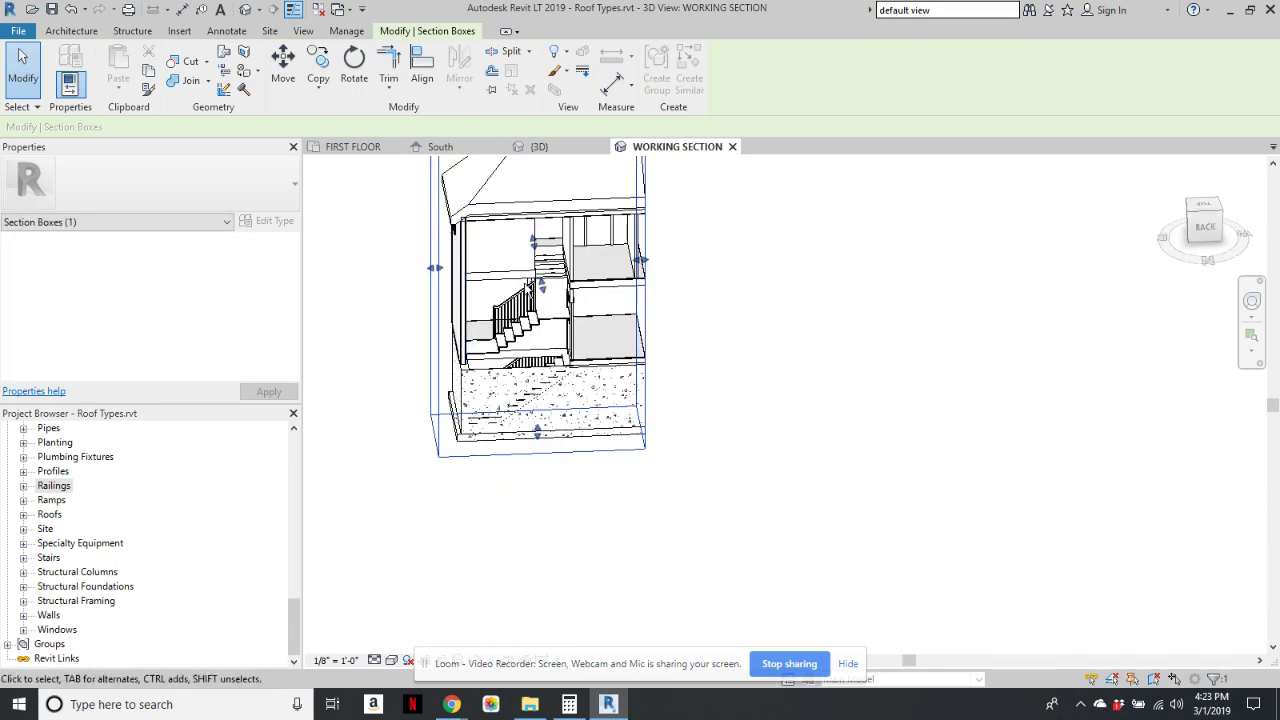
pyautogui.scroll(2, 572, 266)
pyautogui.click(703, 349)
# - Examine the stair flights, landings and surrounding walls from the back of the cut model
pyautogui.scroll(-1, 556, 346)
pyautogui.keyDown('shift'); pyautogui.moveTo(534, 349); pyautogui.dragTo(588, 490, button='middle'); pyautogui.keyUp('shift')
pyautogui.scroll(3, 533, 412)
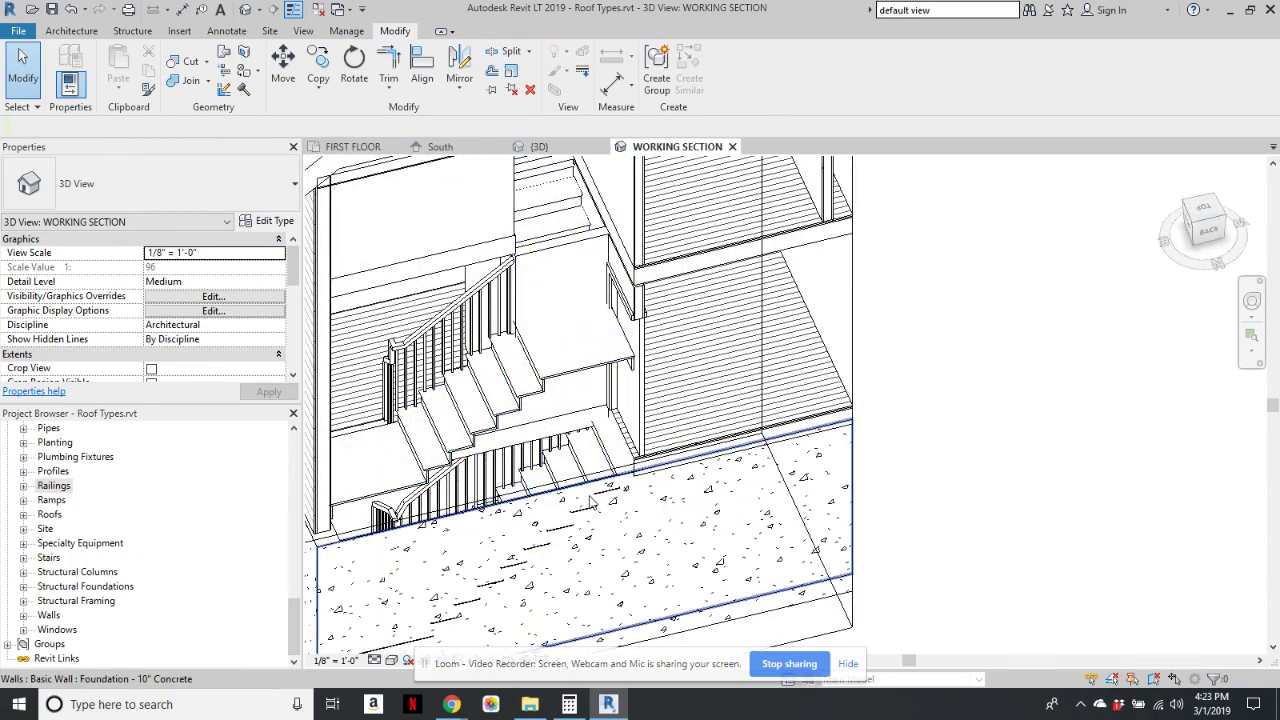
pyautogui.scroll(-1, 598, 524)
pyautogui.scroll(1, 442, 393)
pyautogui.scroll(1, 442, 393)
pyautogui.scroll(-2, 608, 508)
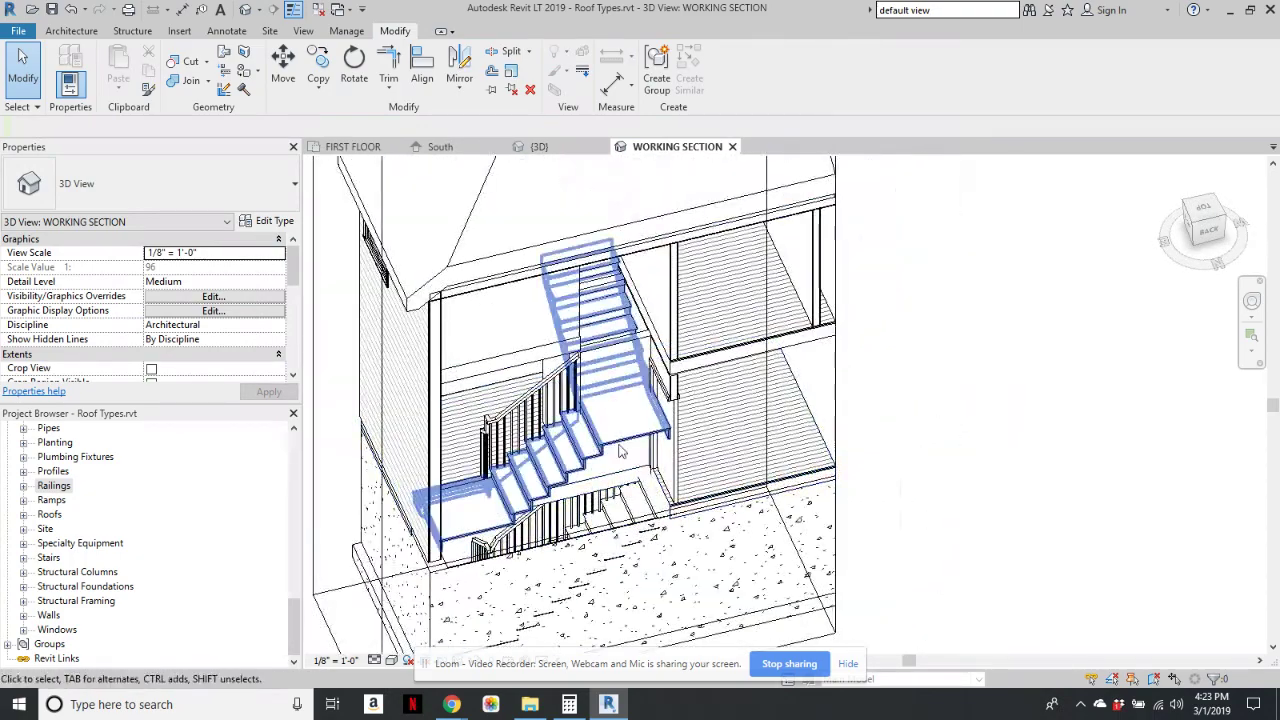
pyautogui.keyDown('shift'); pyautogui.moveTo(608, 414); pyautogui.dragTo(500, 548, button='middle'); pyautogui.keyUp('shift')
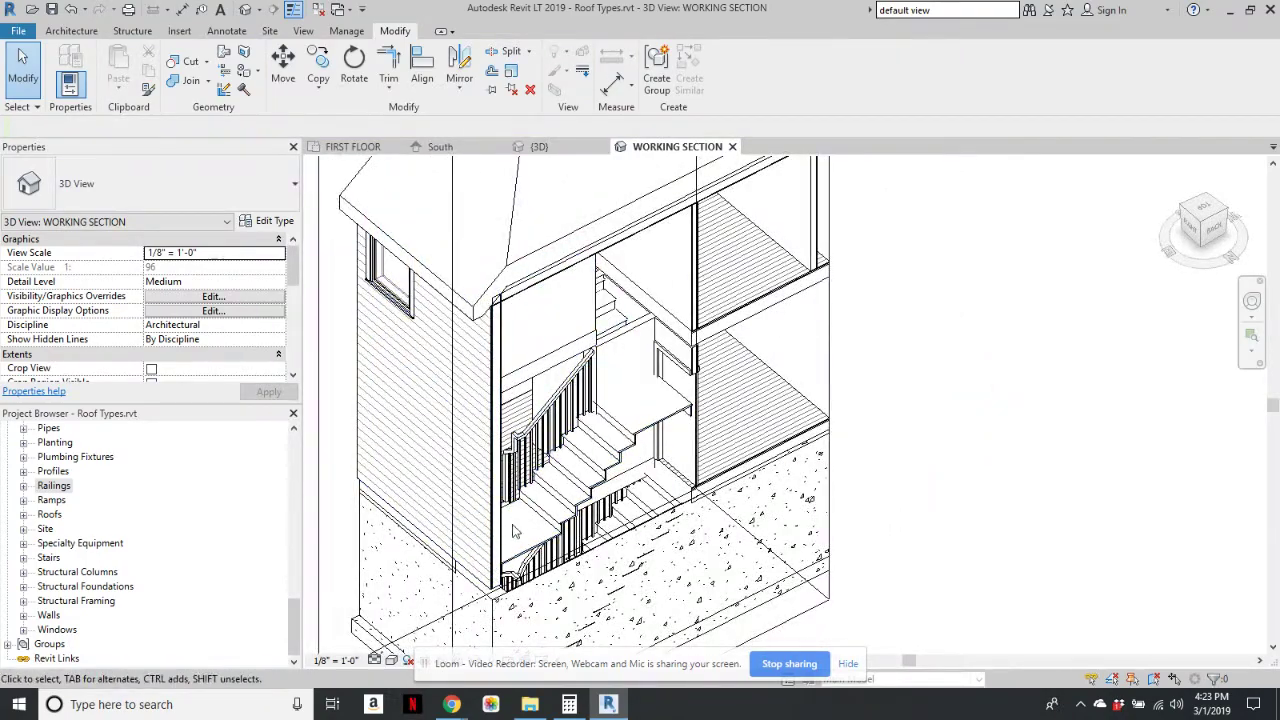
pyautogui.keyDown('shift'); pyautogui.moveTo(704, 388); pyautogui.dragTo(630, 430, button='middle'); pyautogui.keyUp('shift')
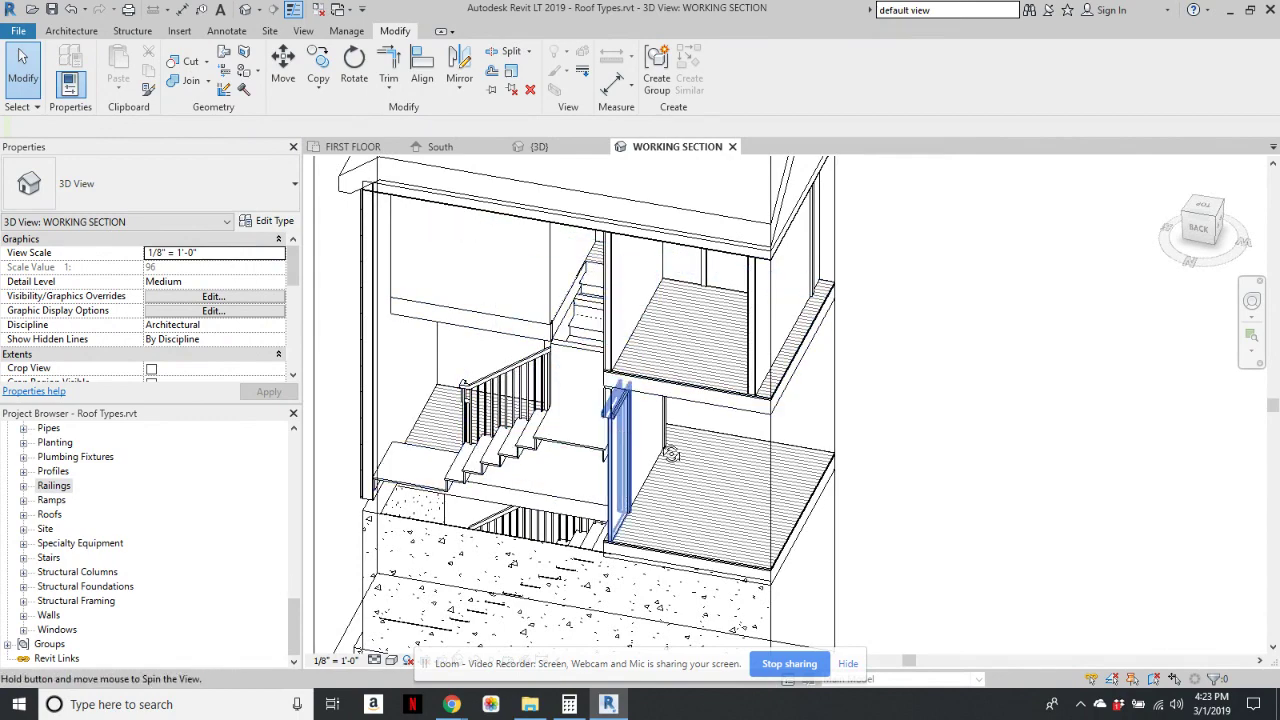
# - Open the profile of the Interior - 4 1/2" Partition wall crossing the upper stair flight for editing
pyautogui.scroll(5, 615, 410)
pyautogui.click(604, 289)
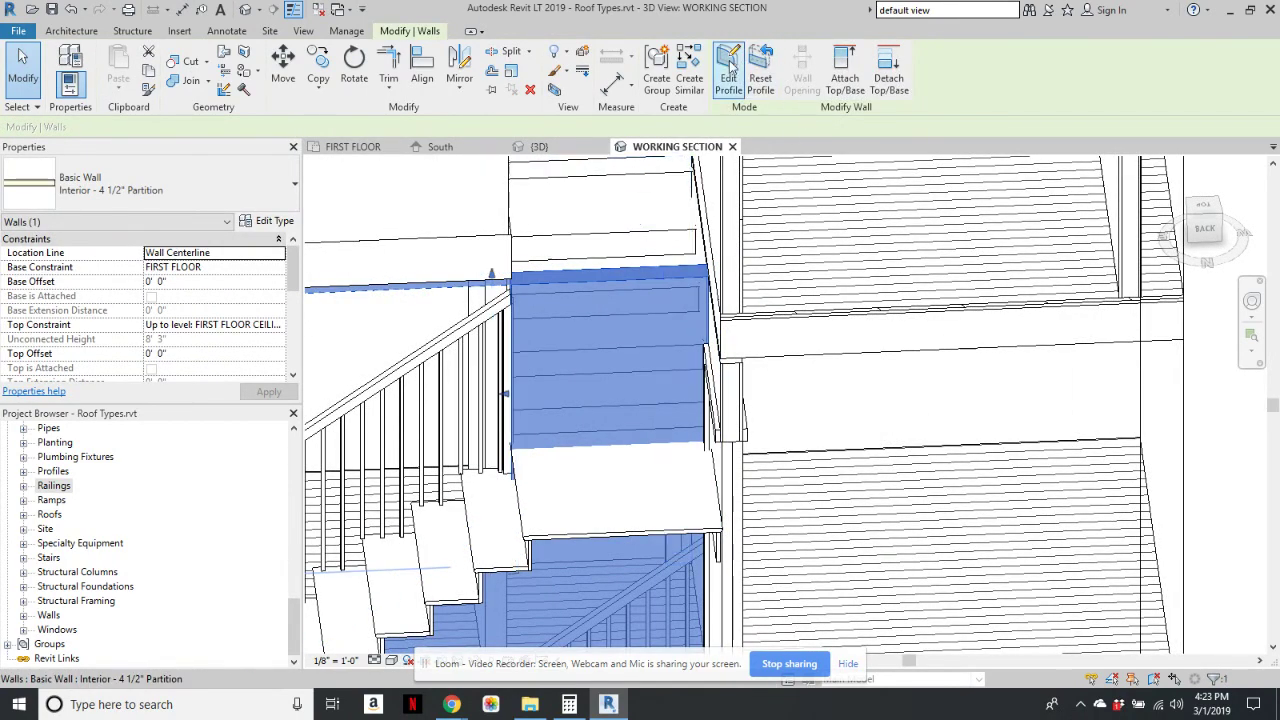
pyautogui.click(728, 75)
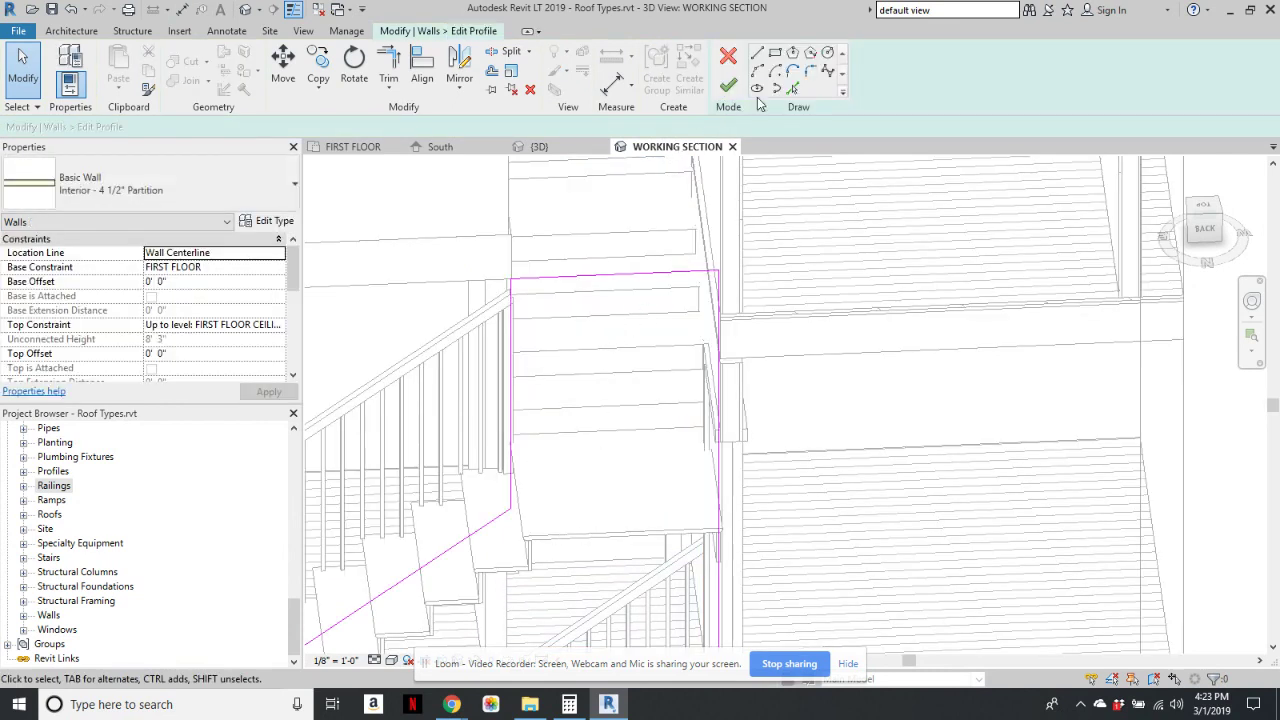
pyautogui.click(795, 89)
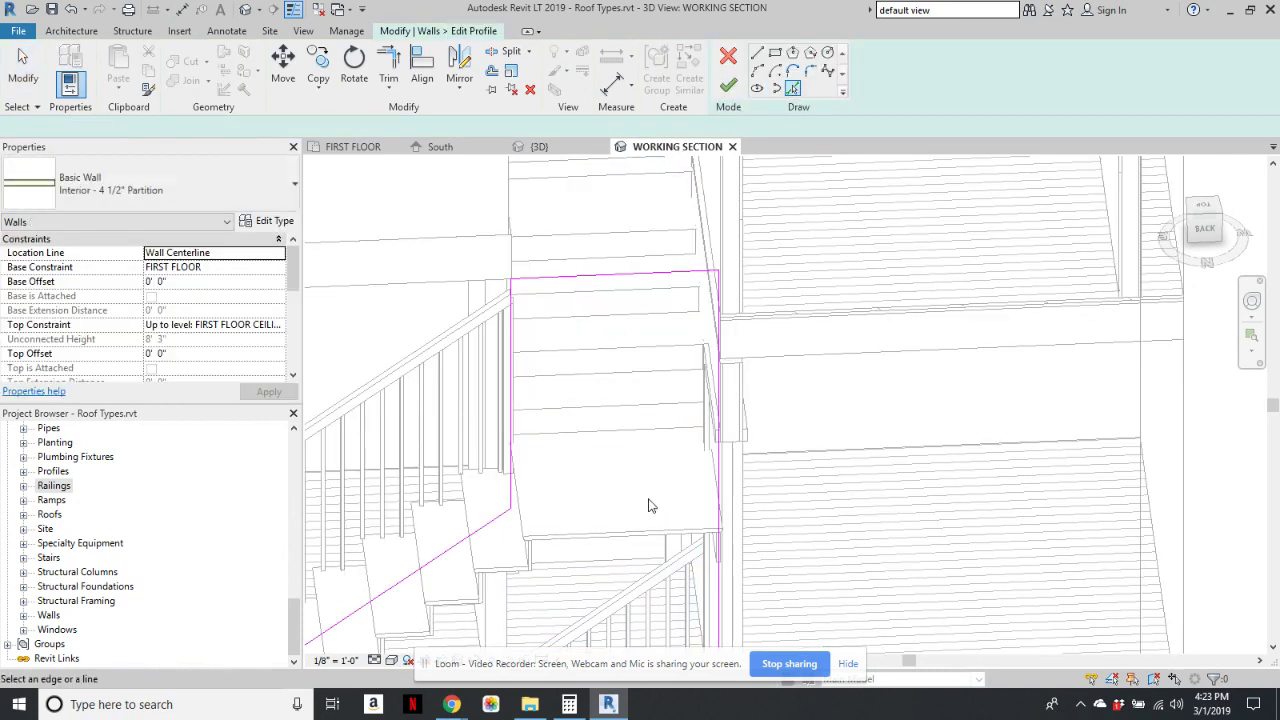
pyautogui.click(601, 556)
pyautogui.scroll(-2, 622, 502)
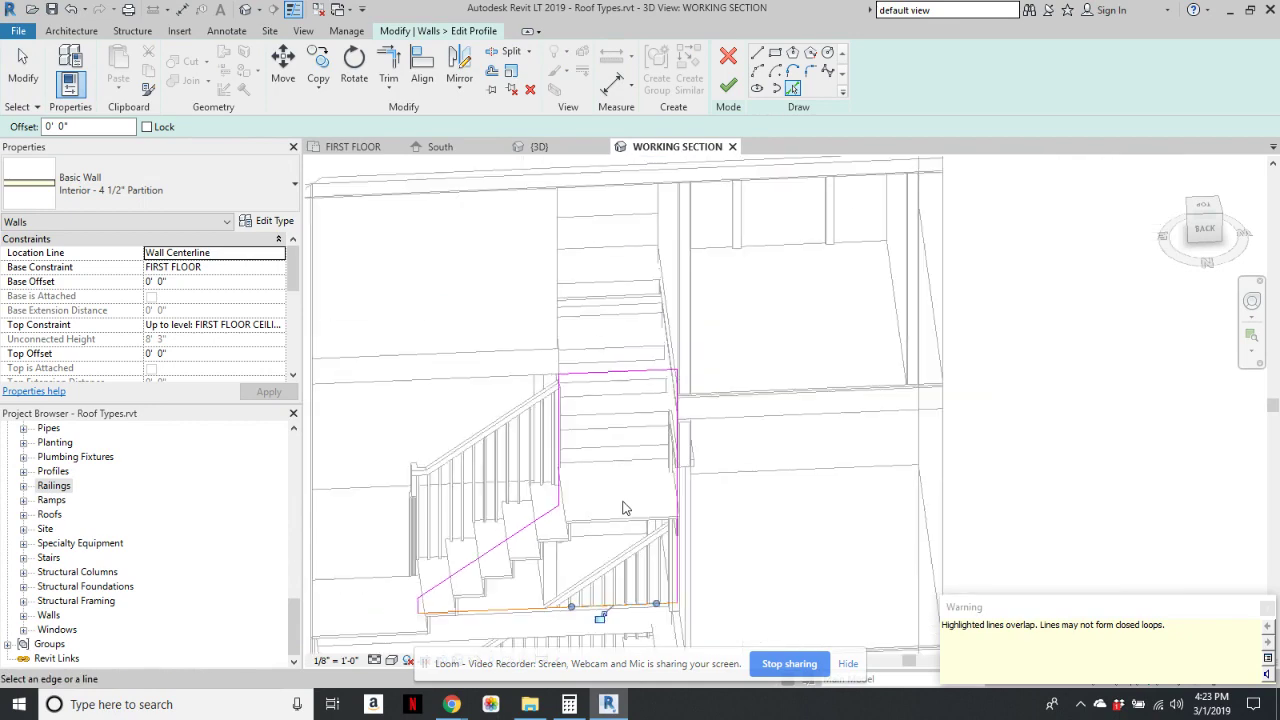
pyautogui.moveTo(617, 477); pyautogui.dragTo(596, 504, button='middle')
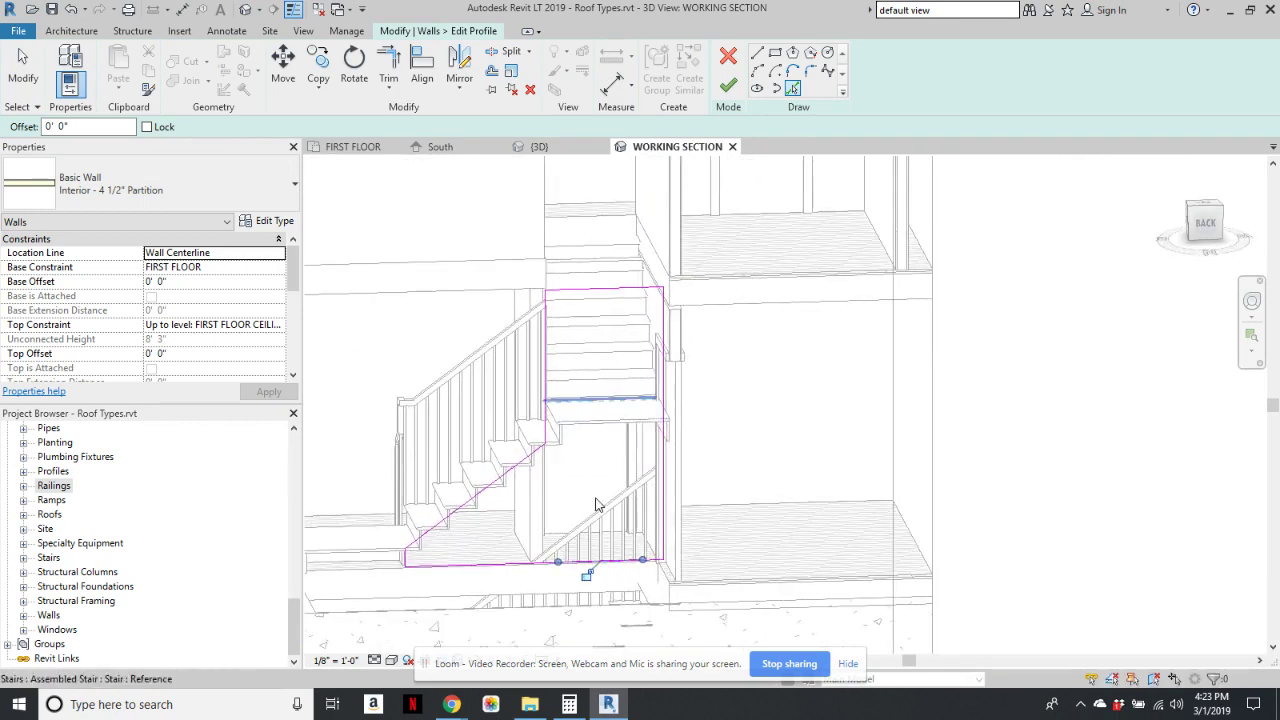
pyautogui.press('Escape')
pyautogui.press('Escape')
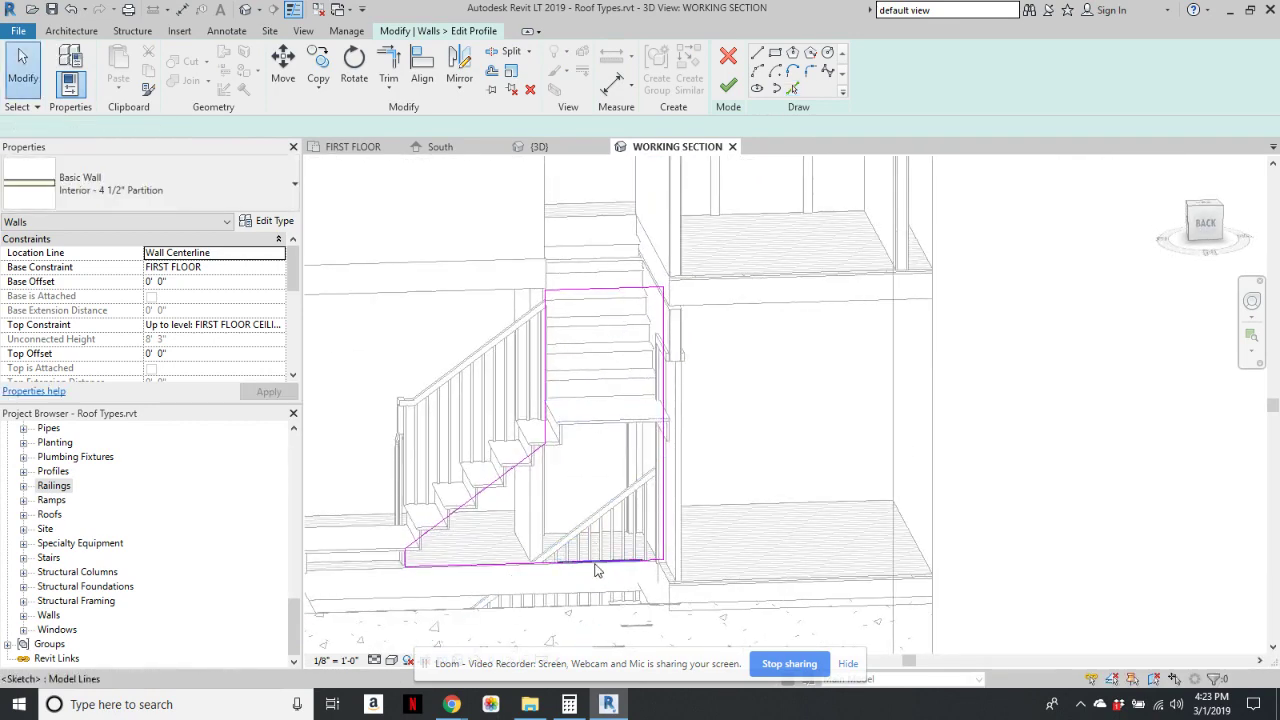
pyautogui.click(596, 566)
pyautogui.press('Escape')
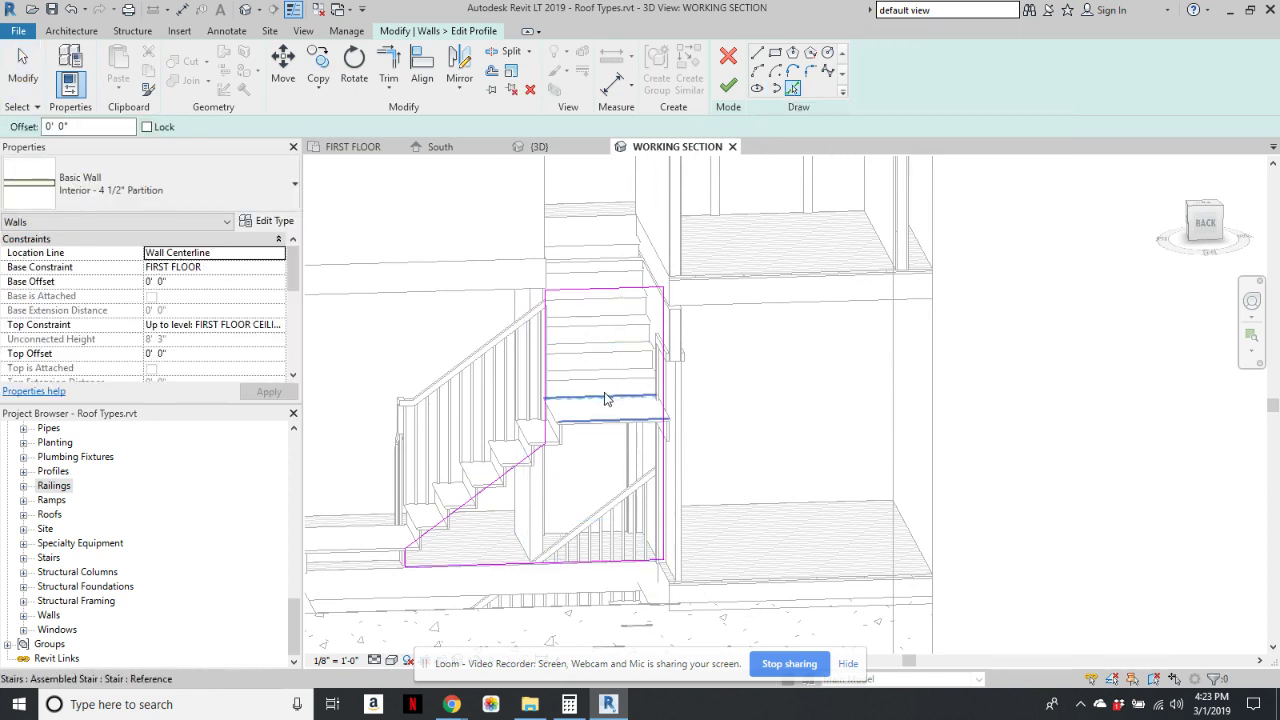
# - Trim the partition's profile down to the stair landing edge and delete the leftover top line, finishing the profile edit
pyautogui.click(388, 67)
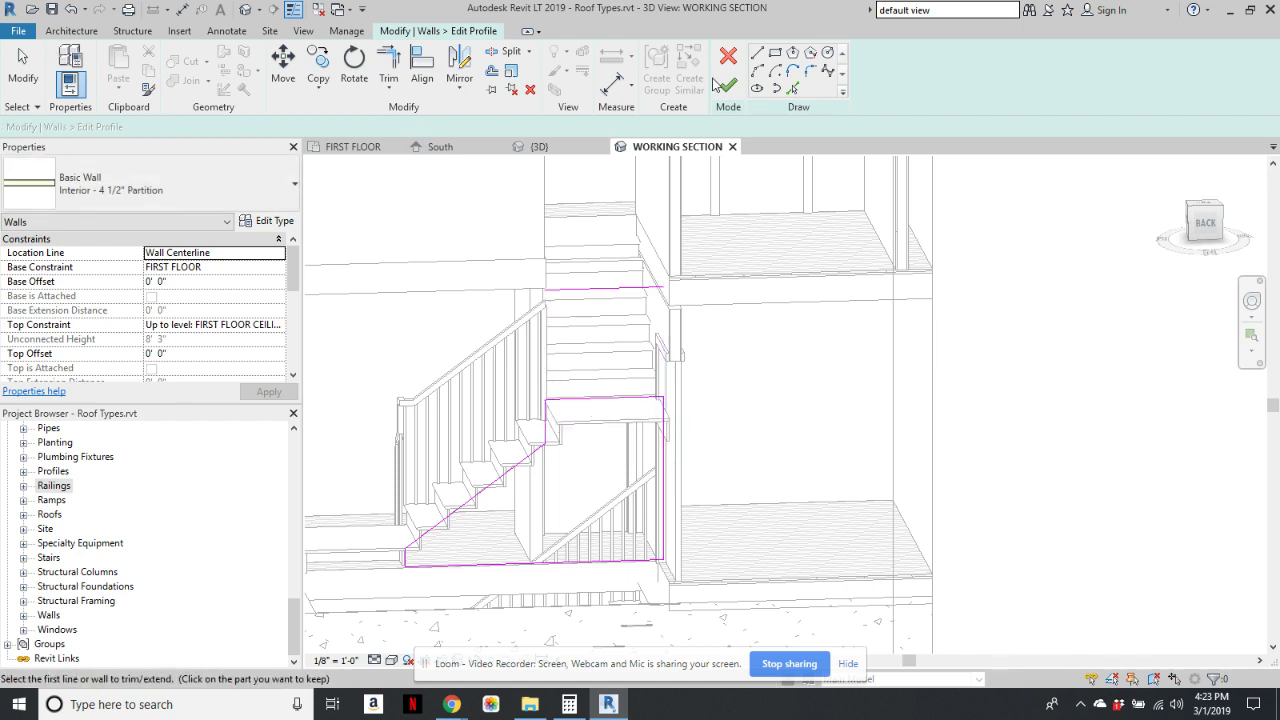
pyautogui.press('Escape')
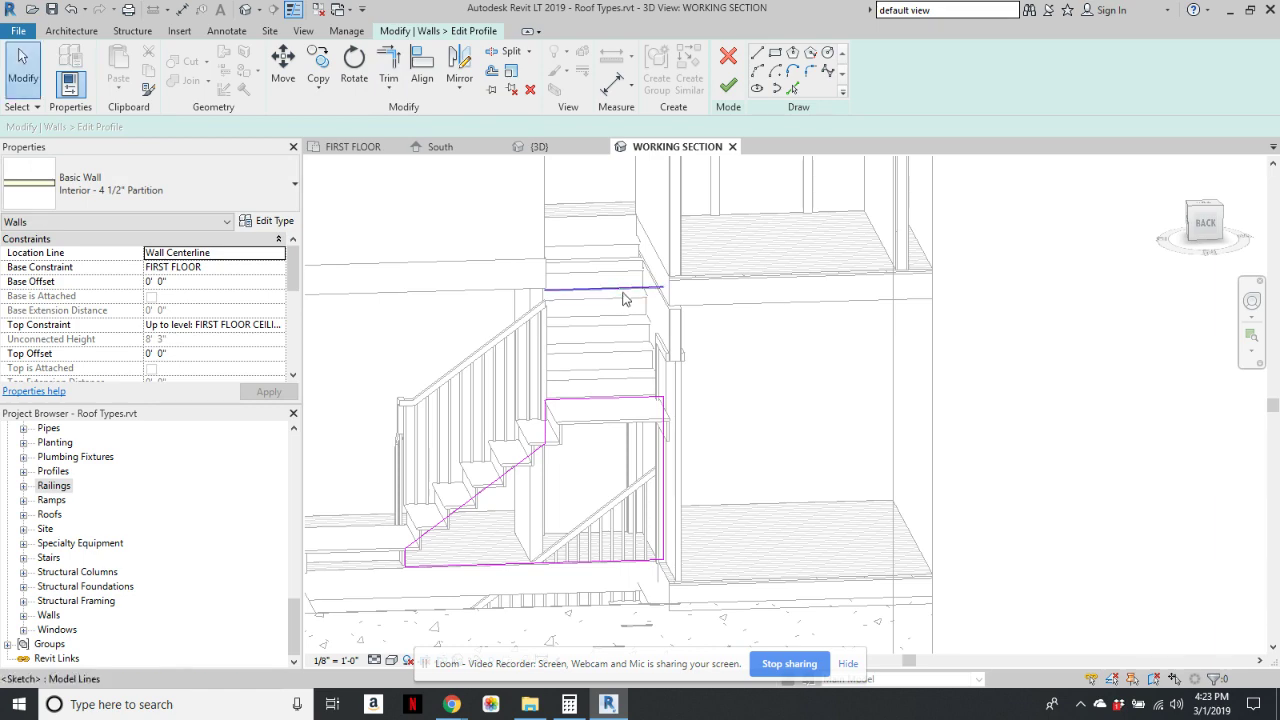
pyautogui.click(620, 290)
pyautogui.press('Delete')
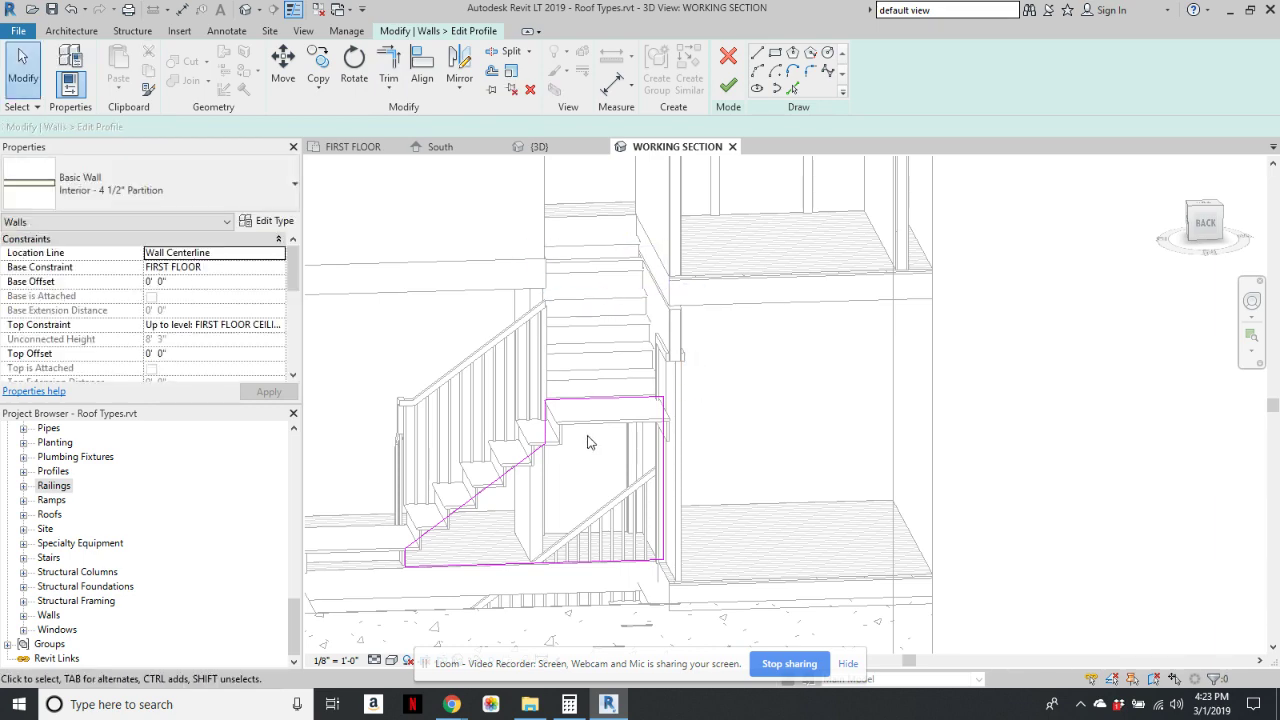
pyautogui.click(724, 88)
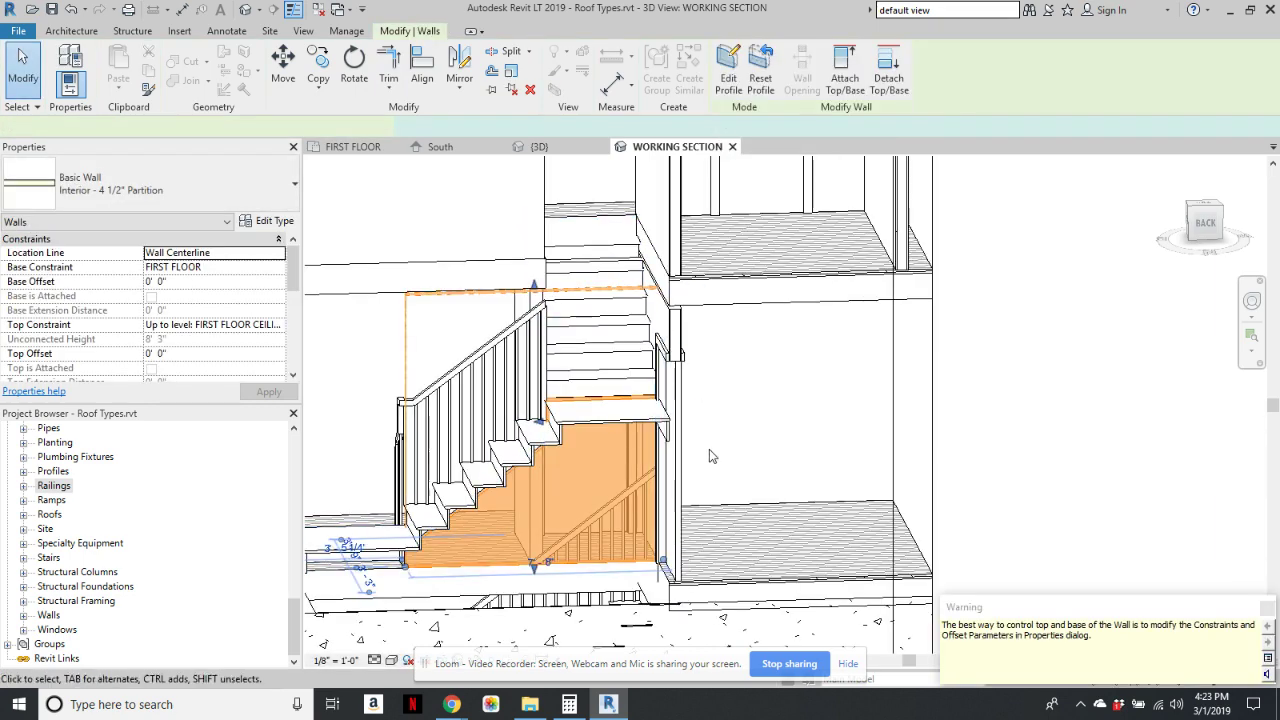
pyautogui.click(1125, 456)
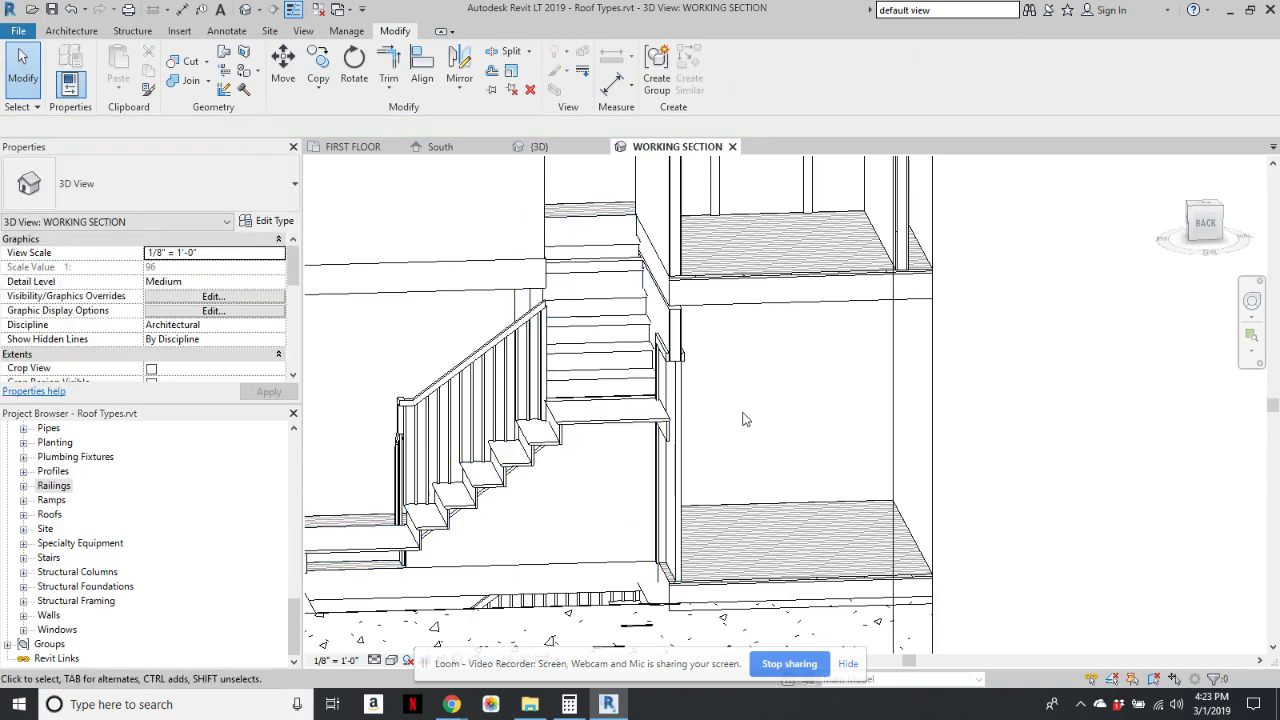
pyautogui.keyDown('shift'); pyautogui.moveTo(688, 387); pyautogui.dragTo(652, 573, button='middle'); pyautogui.keyUp('shift')
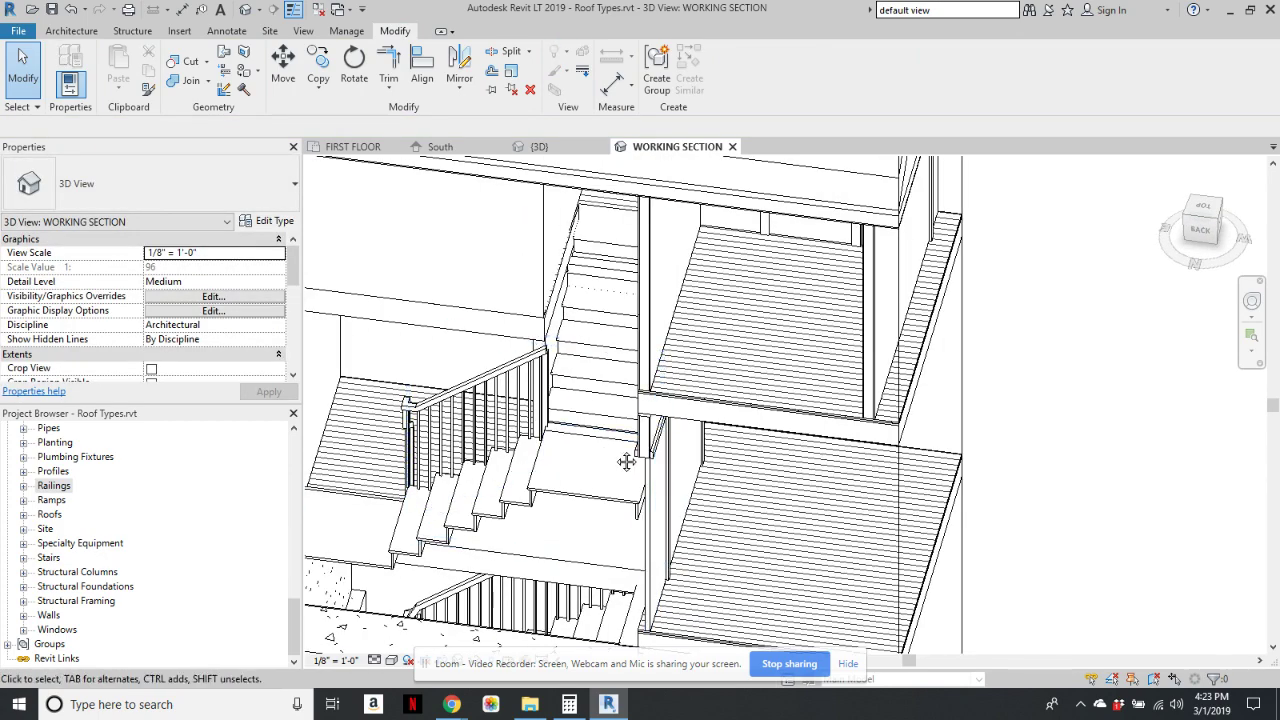
pyautogui.keyDown('shift'); pyautogui.moveTo(628, 463); pyautogui.dragTo(623, 363, button='middle'); pyautogui.keyUp('shift')
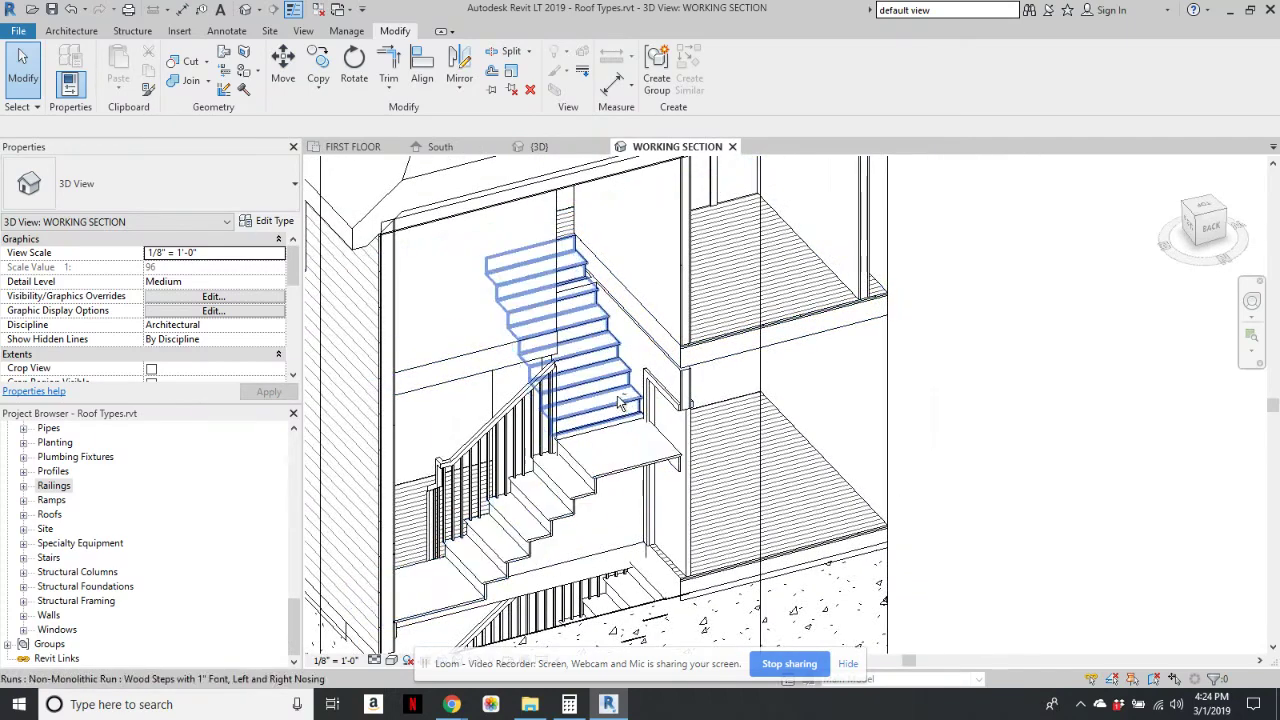
pyautogui.moveTo(620, 447)
pyautogui.keyDown('shift'); pyautogui.mouseDown(button='middle')
pyautogui.moveTo(535, 400)
pyautogui.moveTo(632, 426)
pyautogui.mouseUp(button='middle'); pyautogui.keyUp('shift')
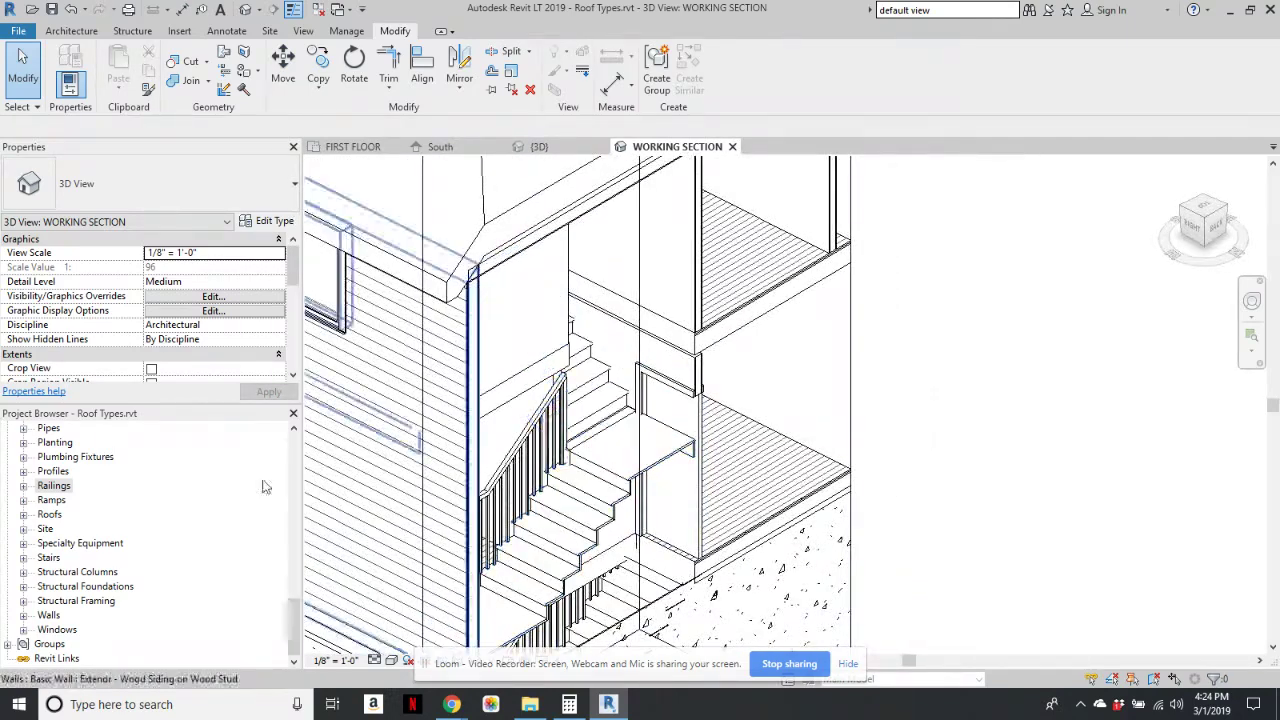
# - Open the FIRST FLOOR floor plan at the stair area
pyautogui.moveTo(293, 617); pyautogui.dragTo(293, 445)
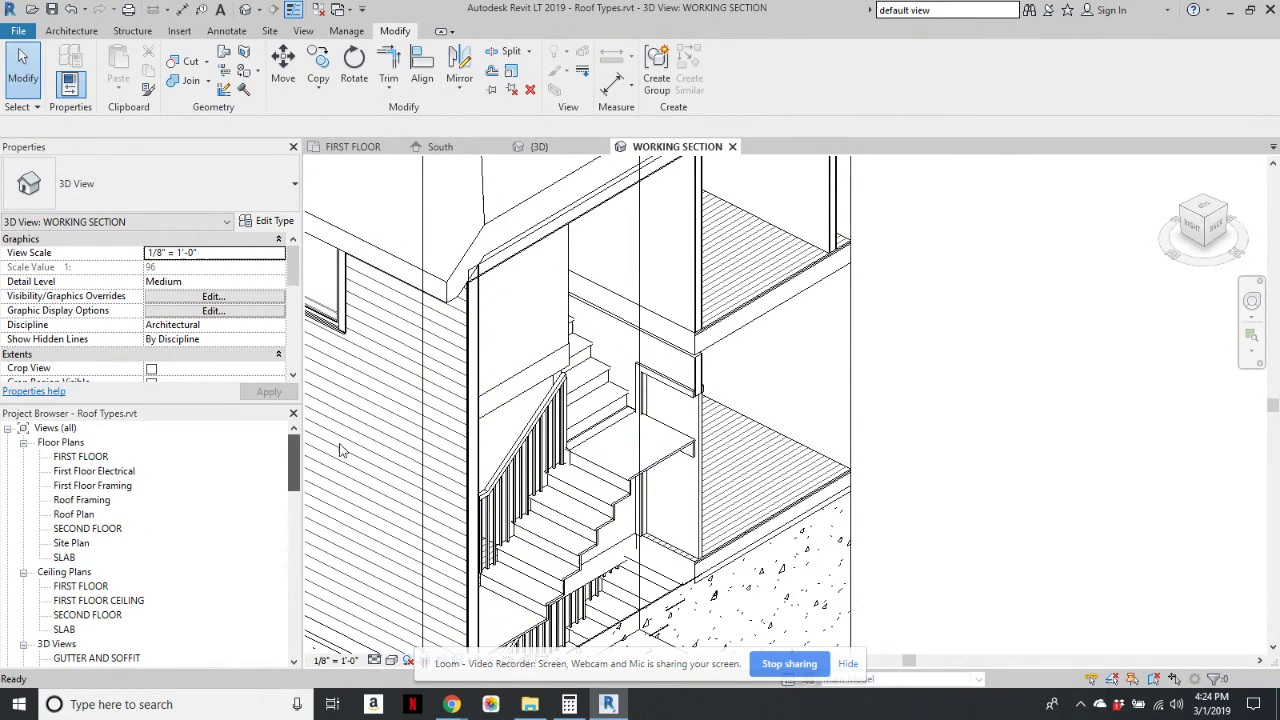
pyautogui.doubleClick(99, 457)
pyautogui.scroll(5, 660, 300)
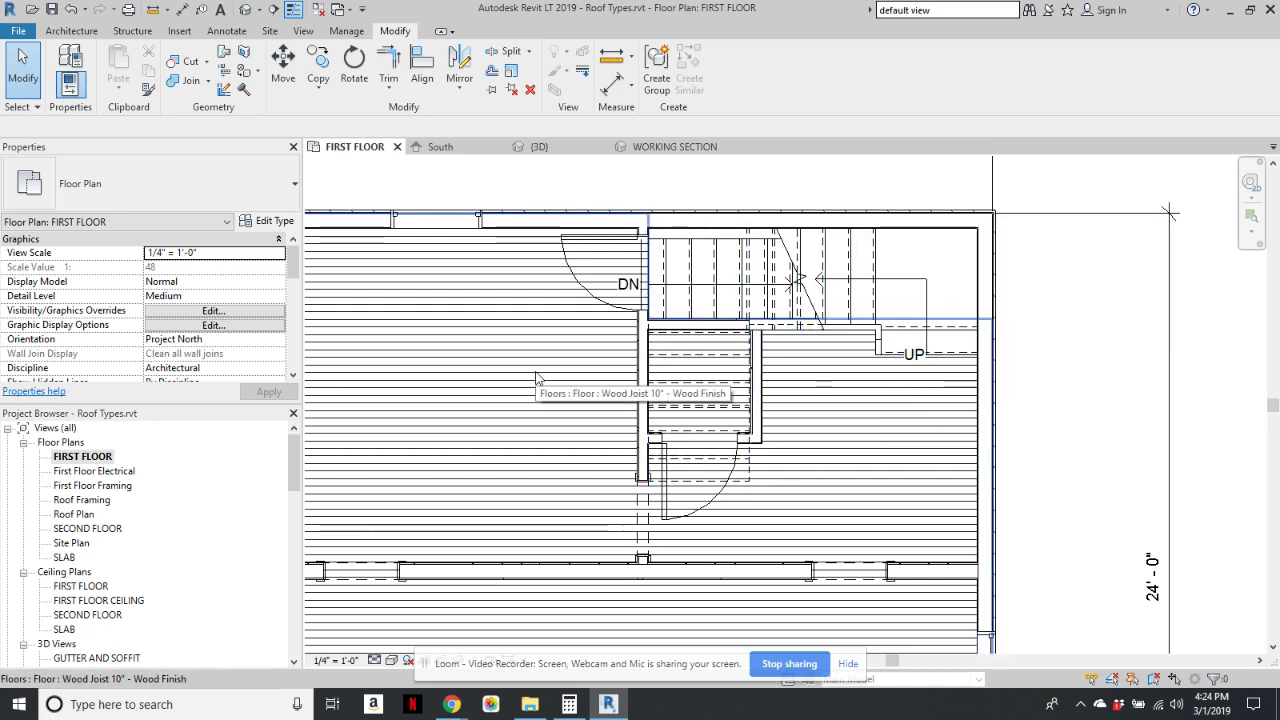
# - Hide the <Above> Handrails, <Above> Railings Cut Line and <Above> Top Rails subcategories of Railings in the FIRST FLOOR plan's visibility overrides
pyautogui.press('v')
pyautogui.press('g')
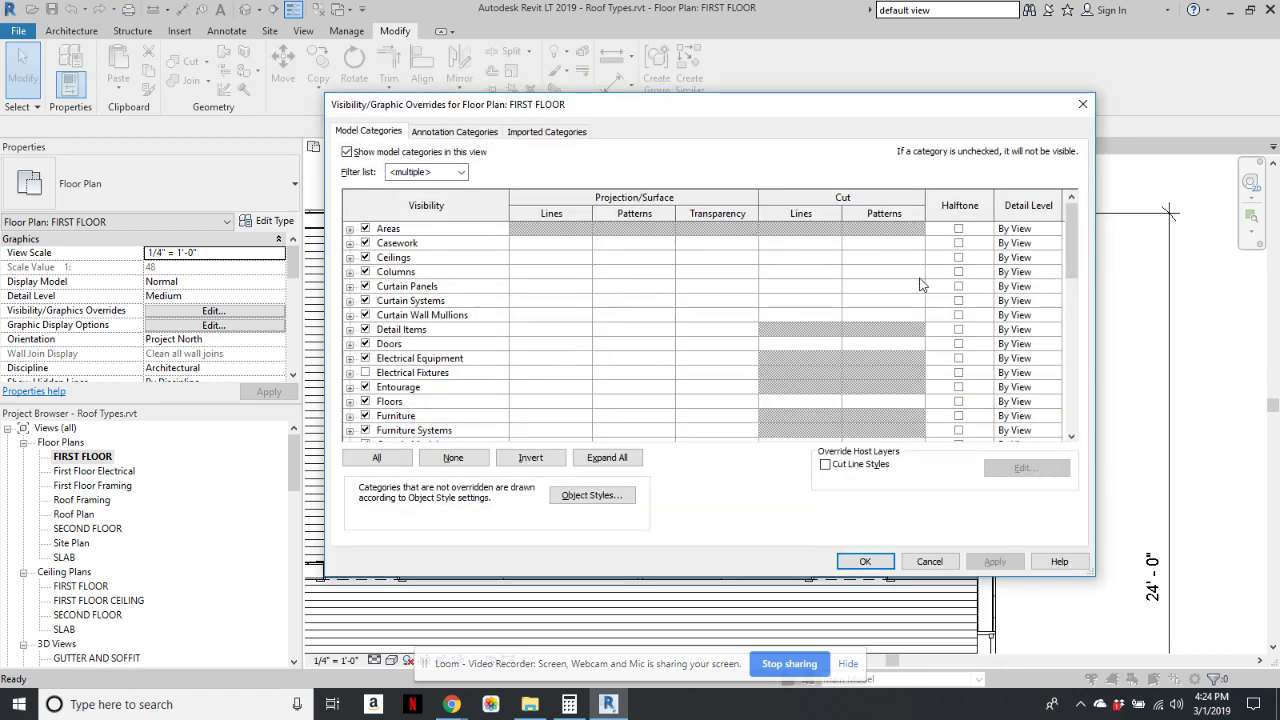
pyautogui.moveTo(1075, 230); pyautogui.dragTo(1007, 328)
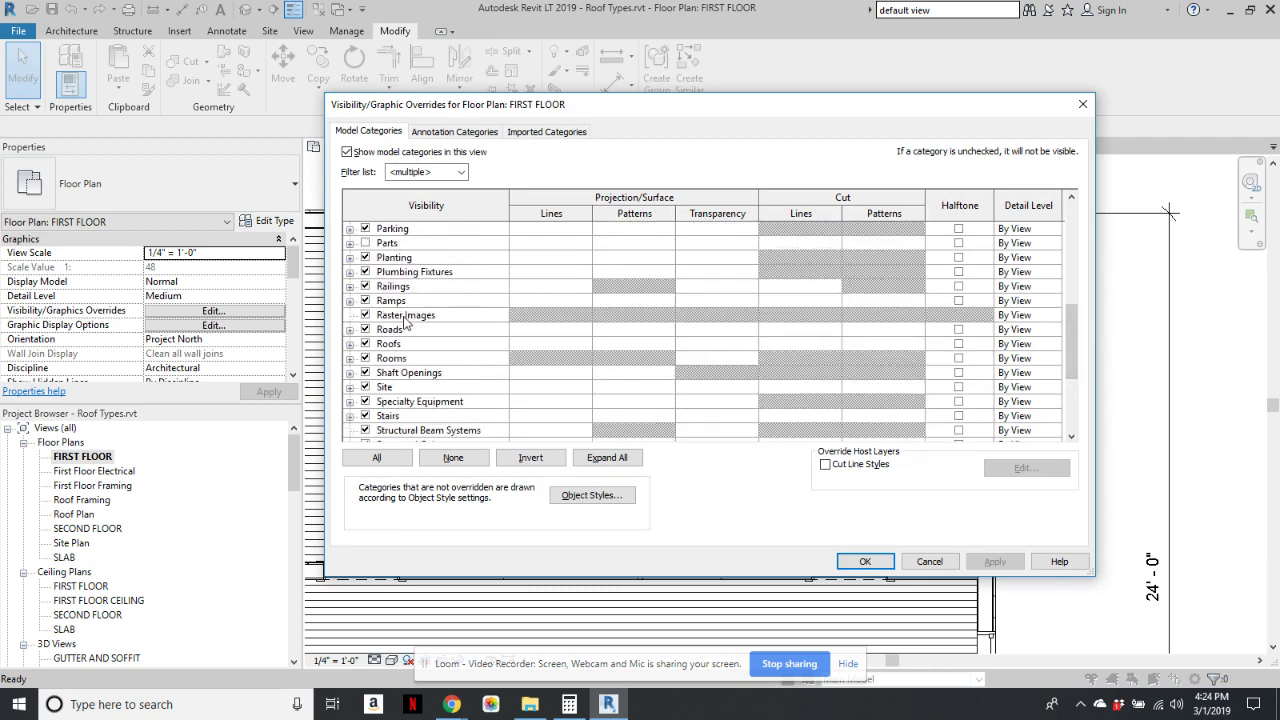
pyautogui.click(349, 287)
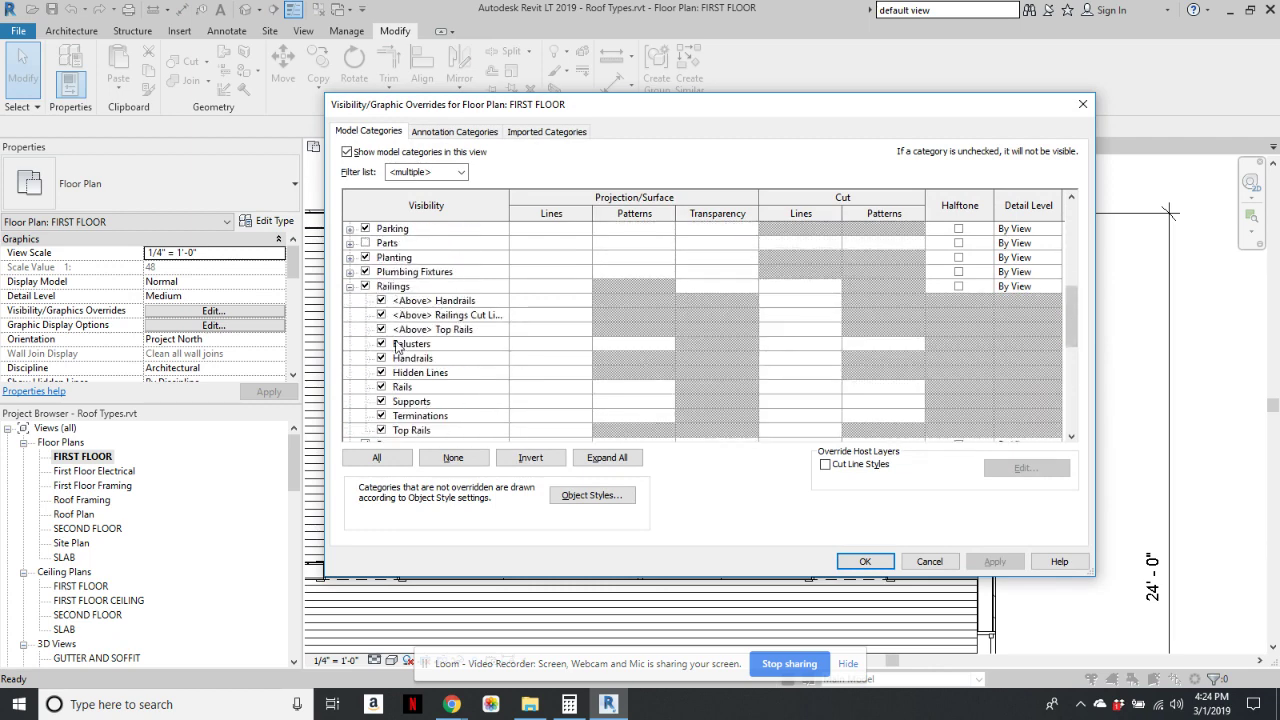
pyautogui.click(381, 300)
pyautogui.click(381, 314)
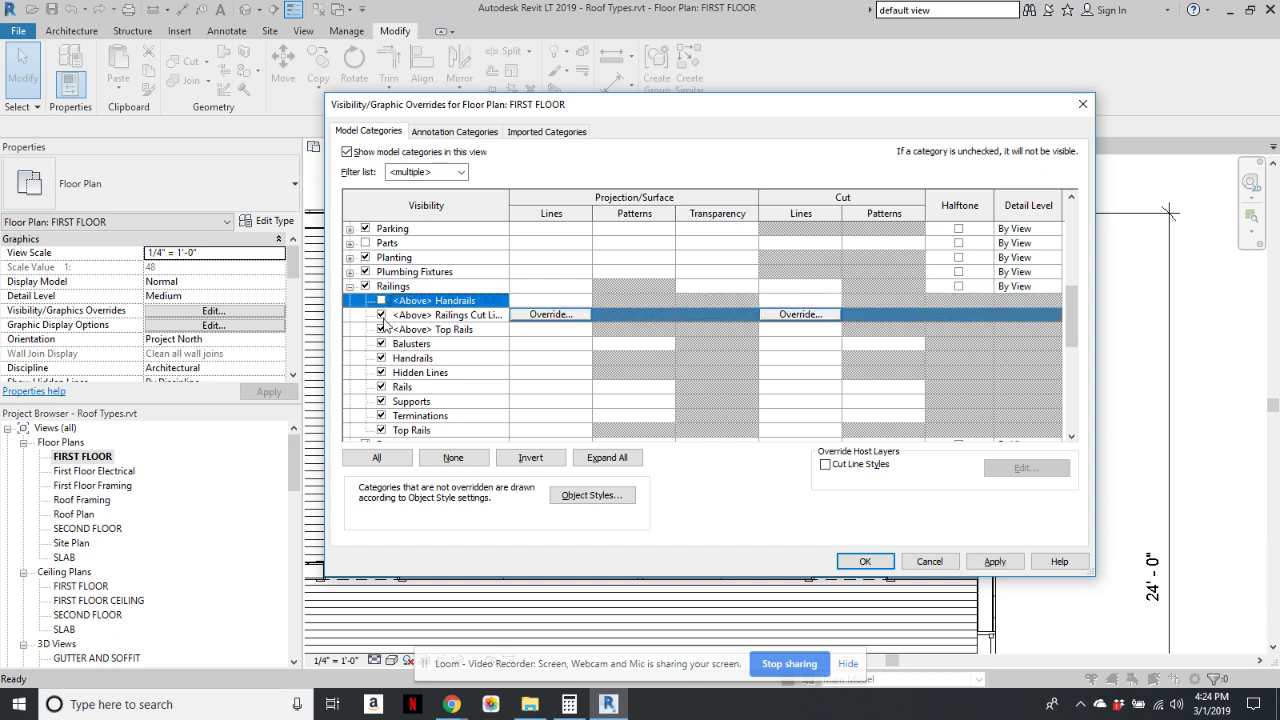
pyautogui.click(381, 329)
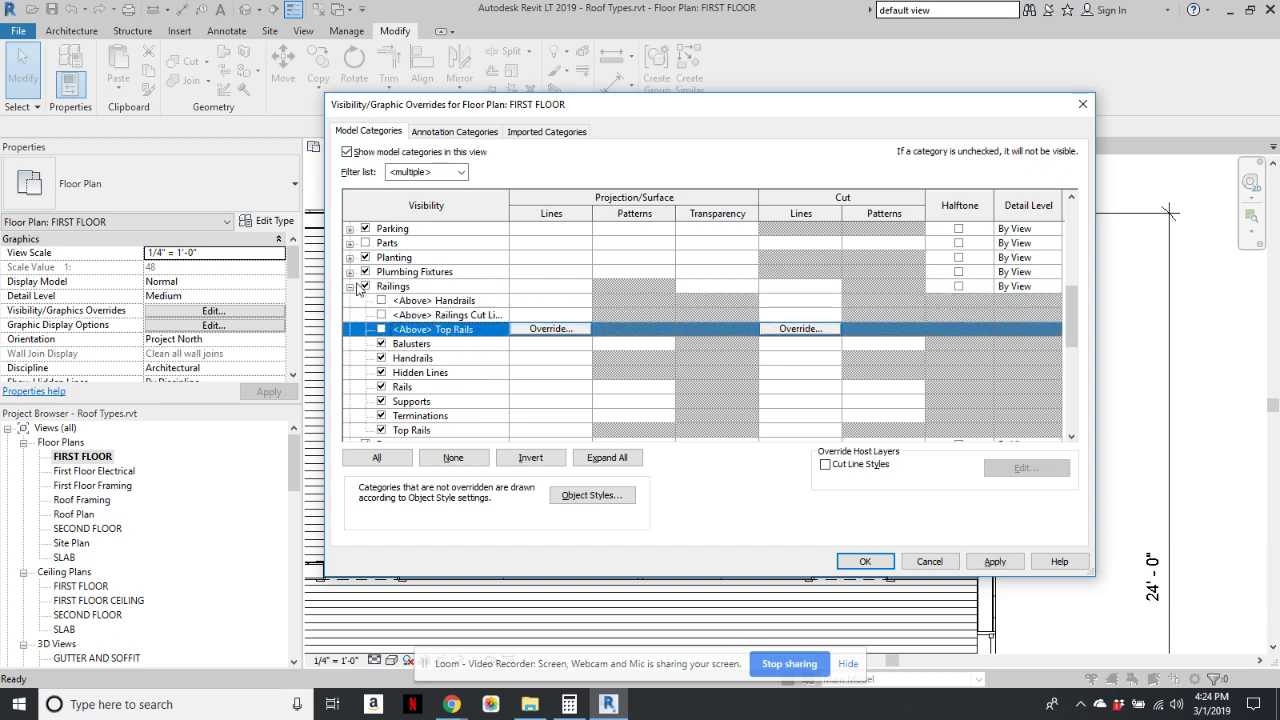
pyautogui.click(350, 287)
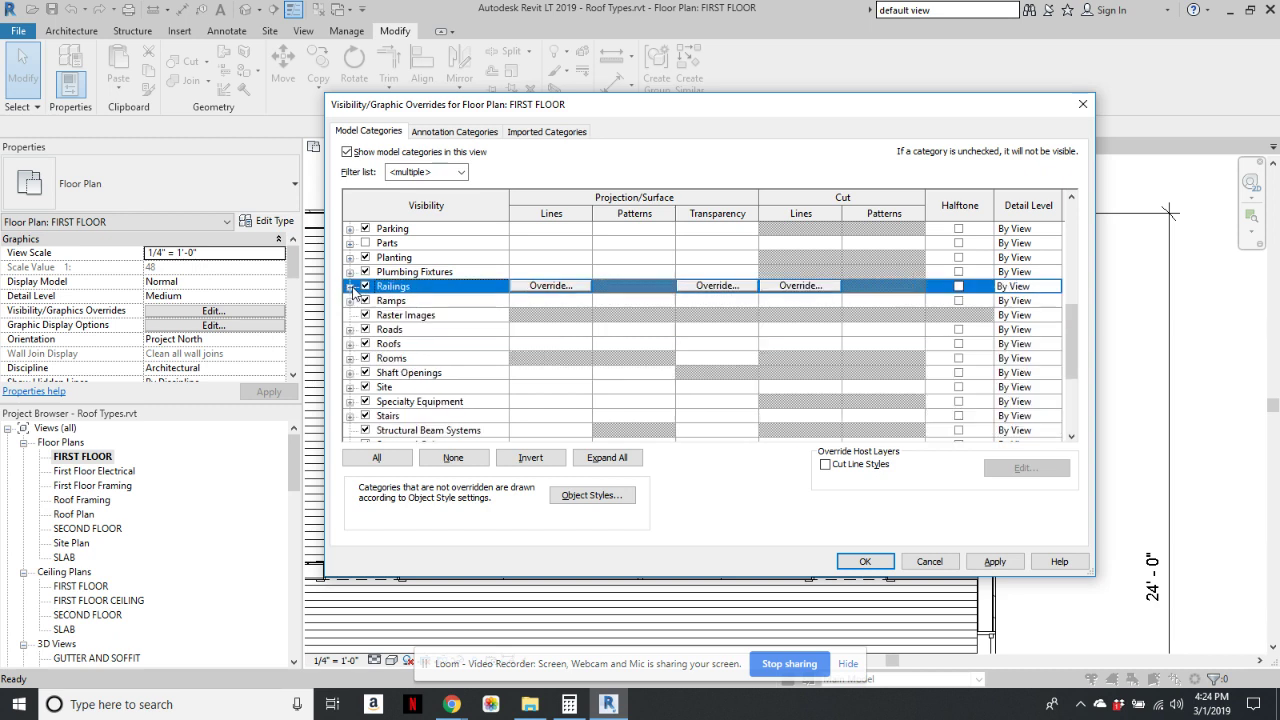
# - Hide the Stairs subcategories <Above> Cut Marks, Nosing Lines, Outlines, Riser Lines and Supports, and accept the visibility overrides
pyautogui.click(350, 416)
pyautogui.click(381, 271)
pyautogui.click(381, 286)
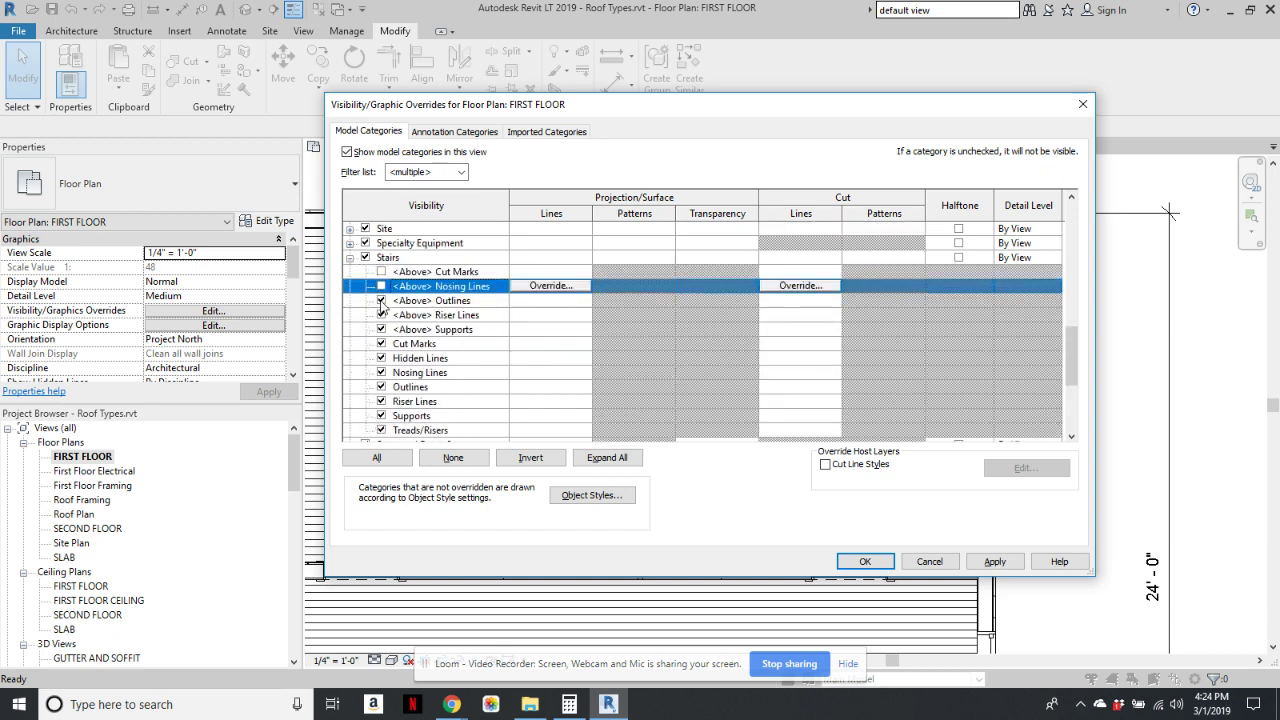
pyautogui.click(381, 300)
pyautogui.click(381, 314)
pyautogui.click(381, 329)
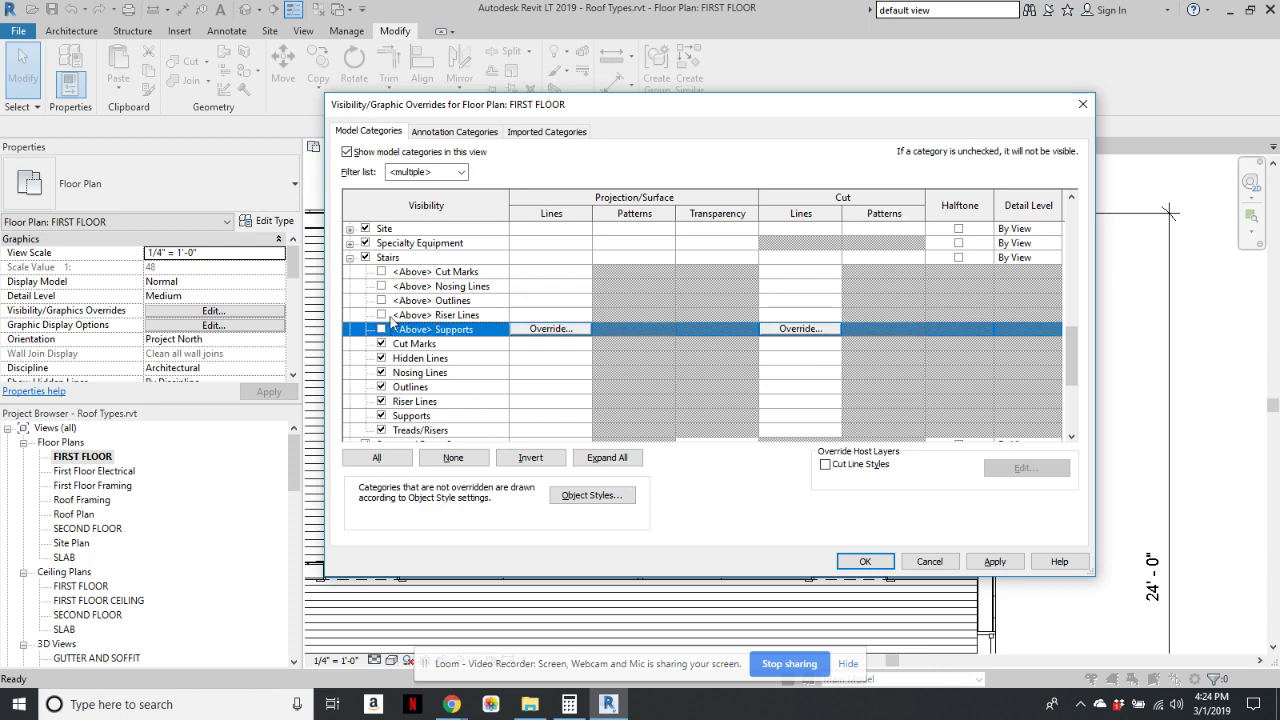
pyautogui.click(865, 561)
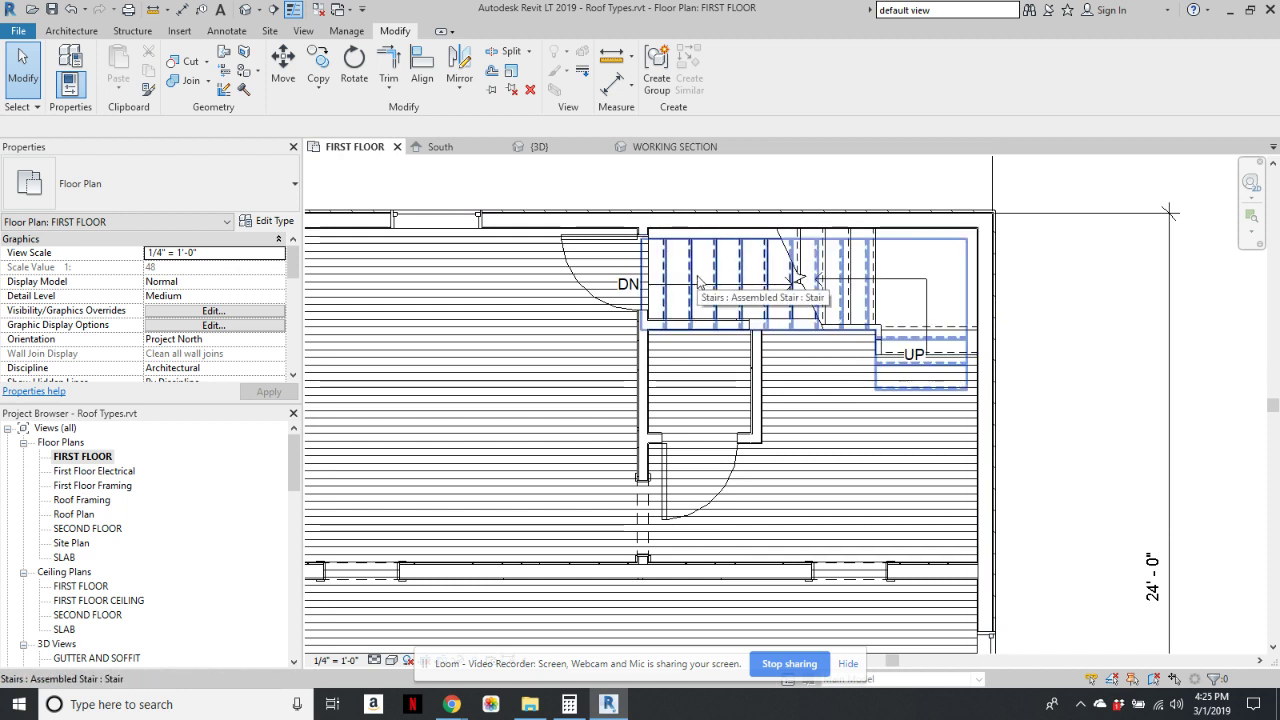
# - Open the stair from FIRST FLOOR to SECOND FLOOR for editing and convert its middle run to a custom sketch-based component
pyautogui.click(849, 268)
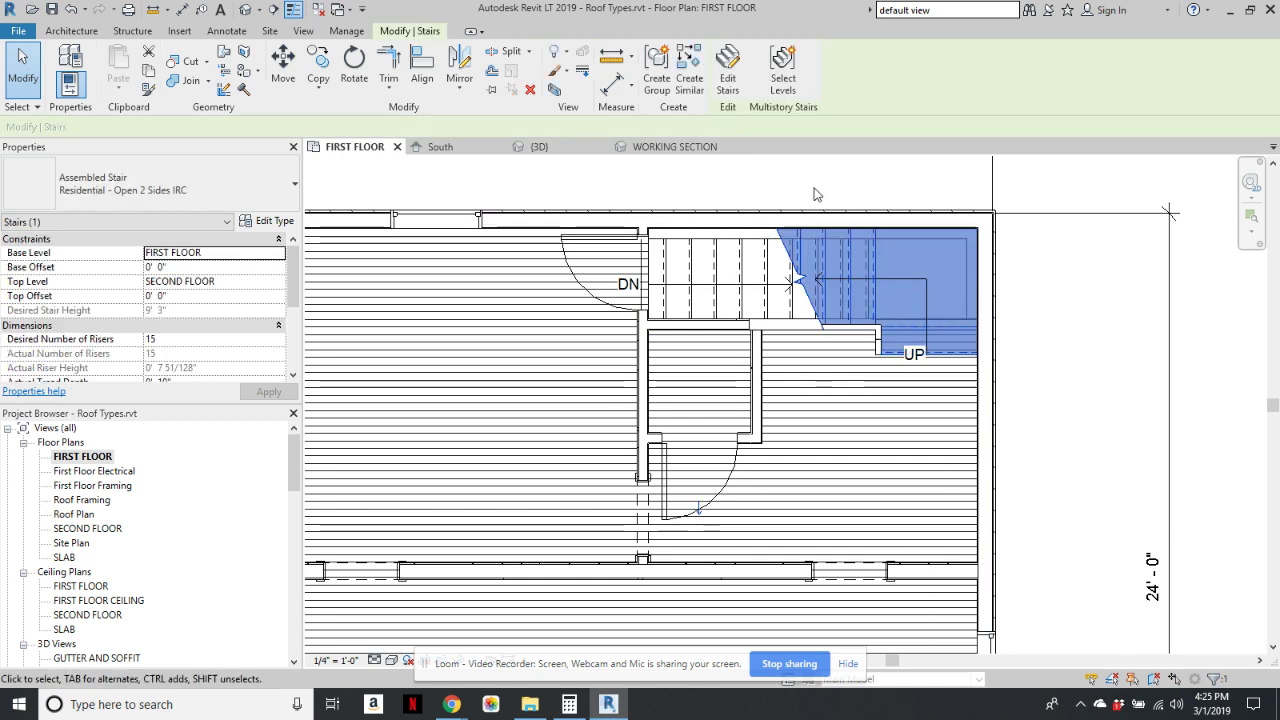
pyautogui.click(728, 64)
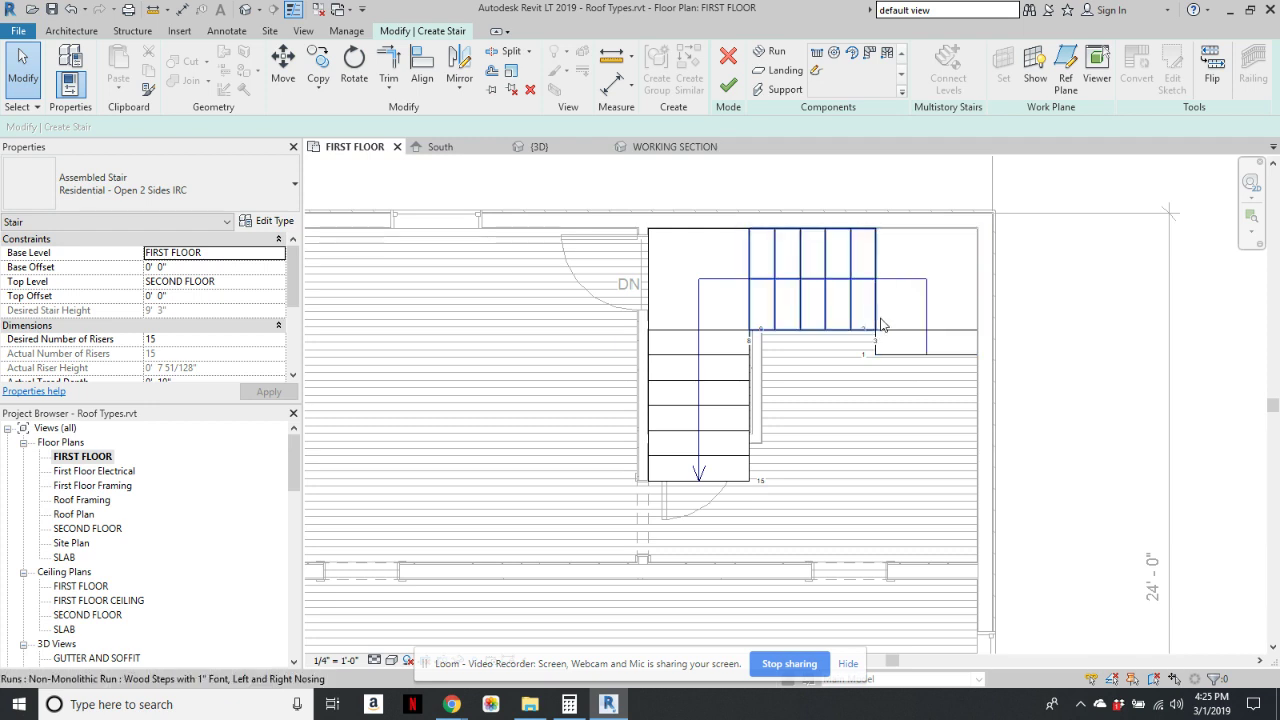
pyautogui.click(820, 310)
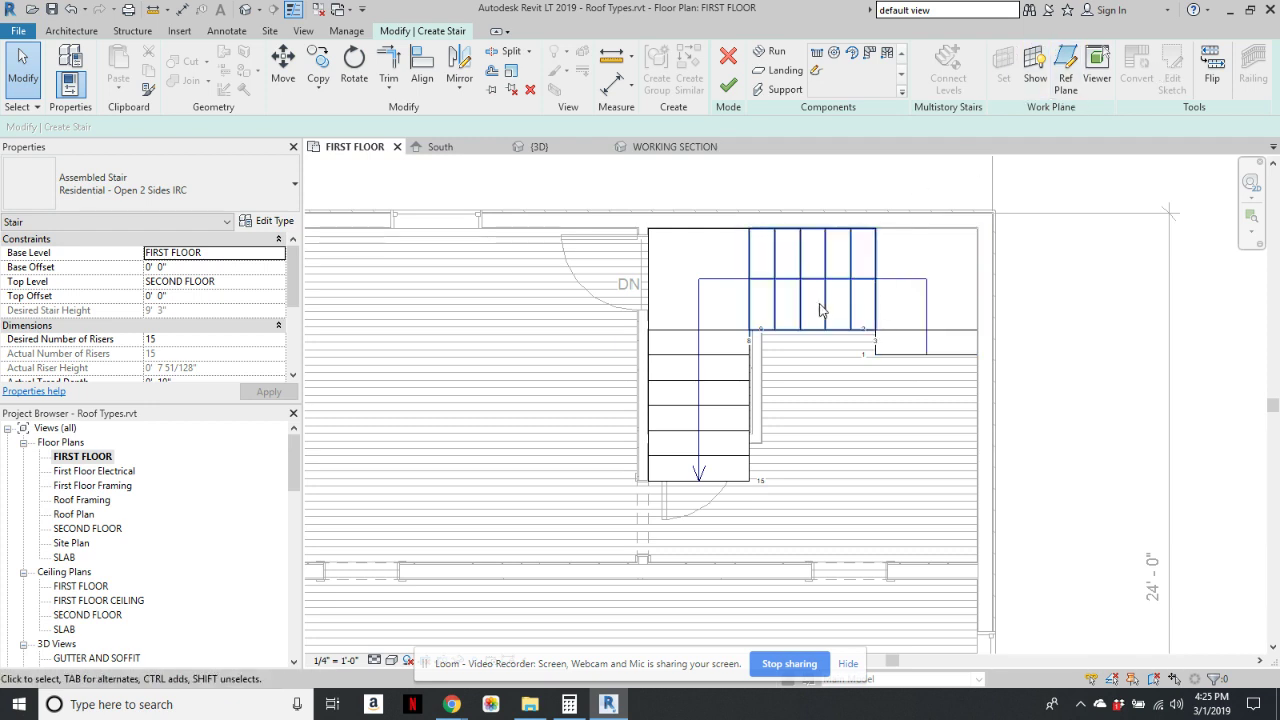
pyautogui.click(825, 304)
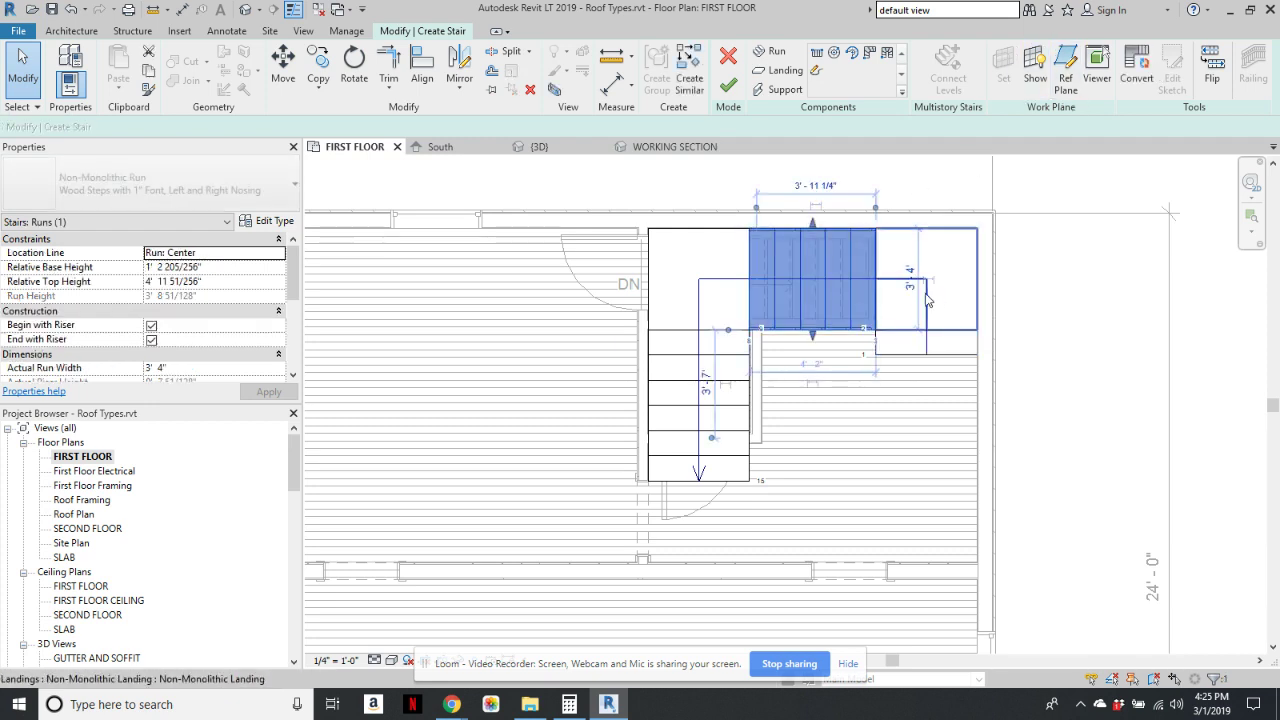
pyautogui.moveTo(584, 179); pyautogui.dragTo(1019, 491)
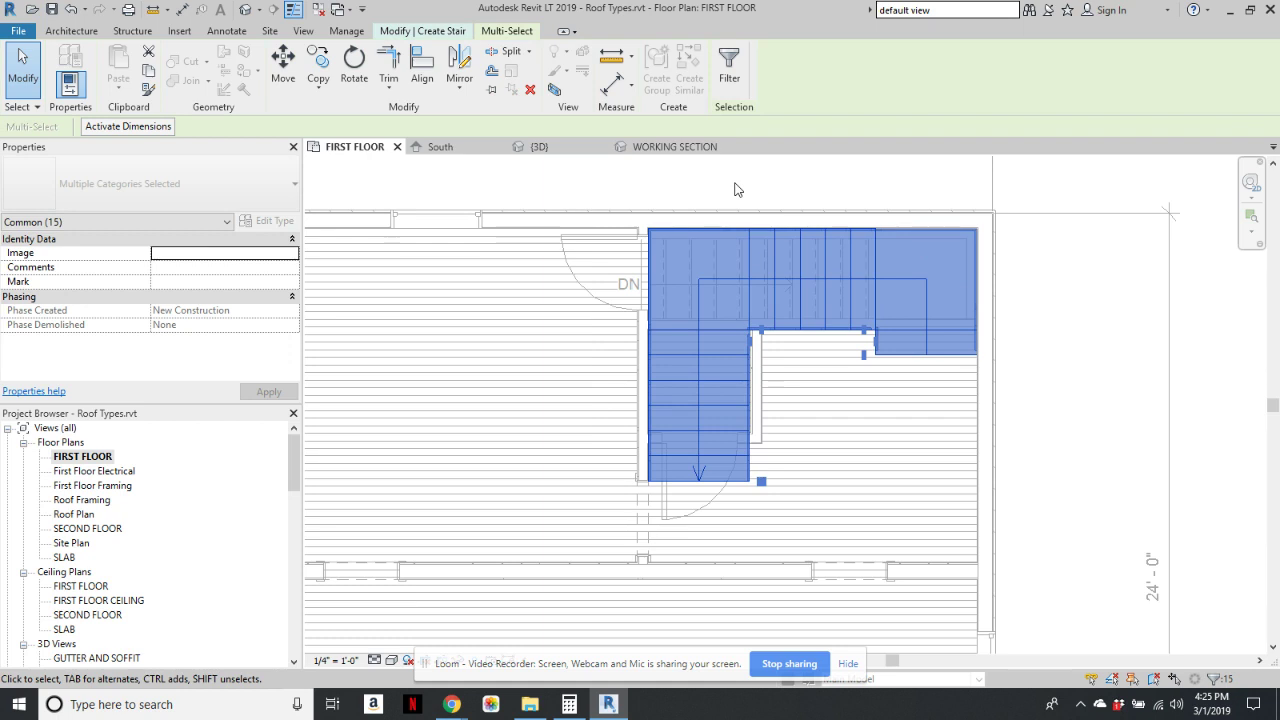
pyautogui.click(897, 213)
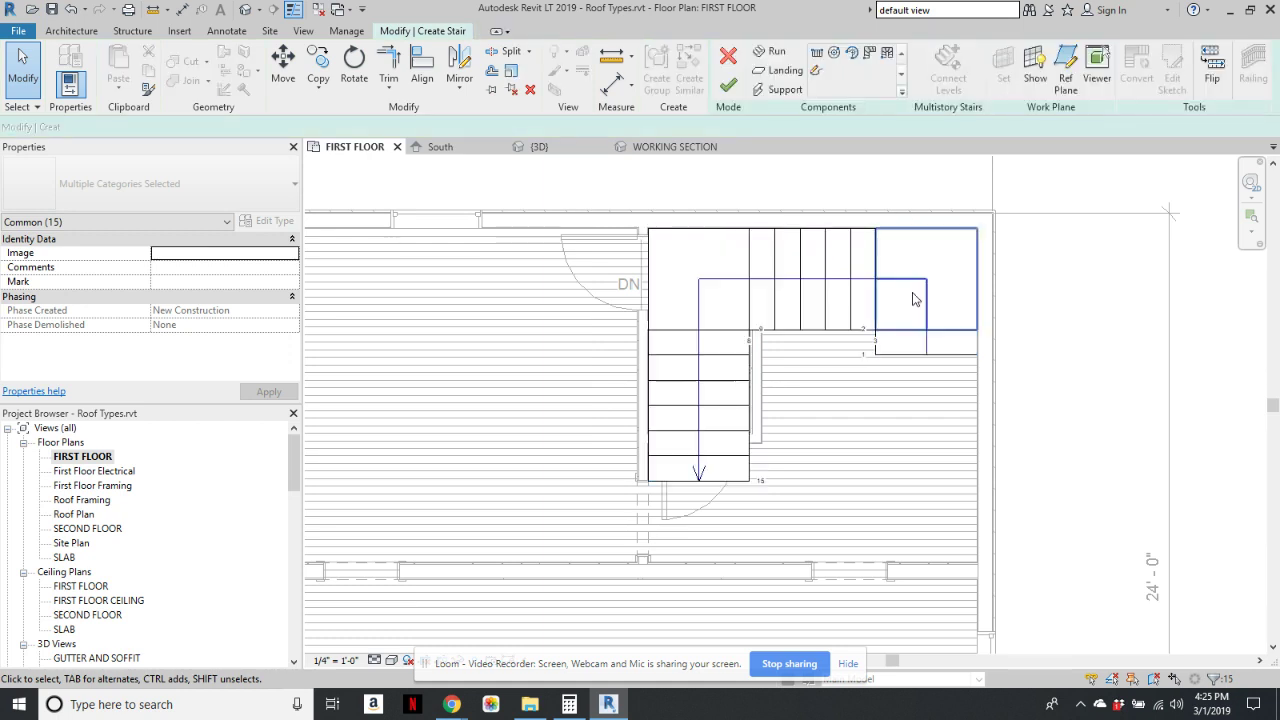
pyautogui.click(852, 319)
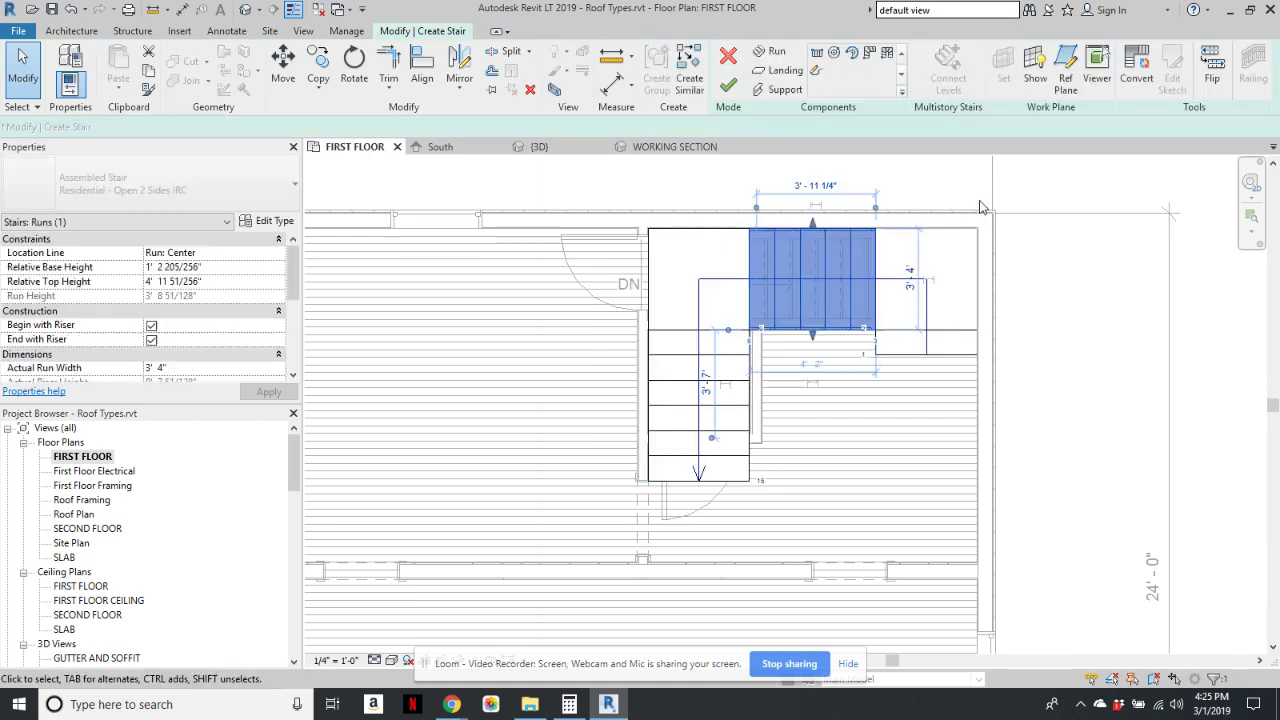
pyautogui.click(1135, 80)
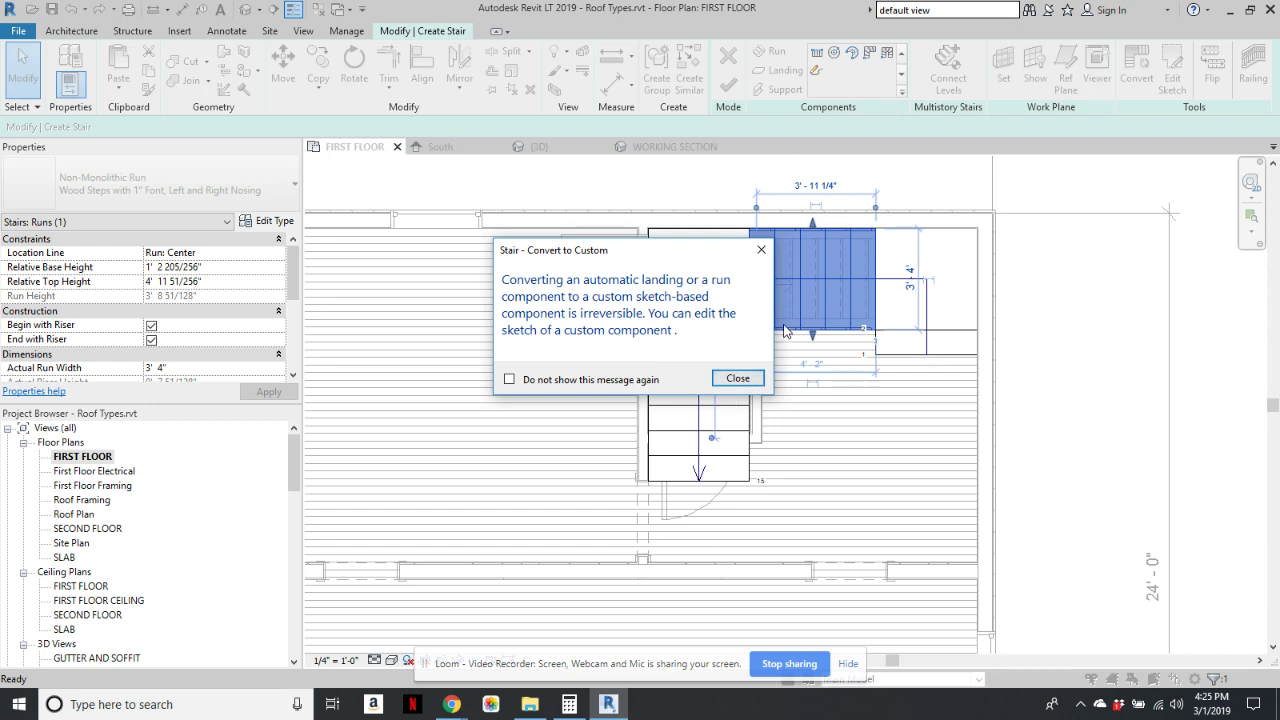
pyautogui.click(737, 379)
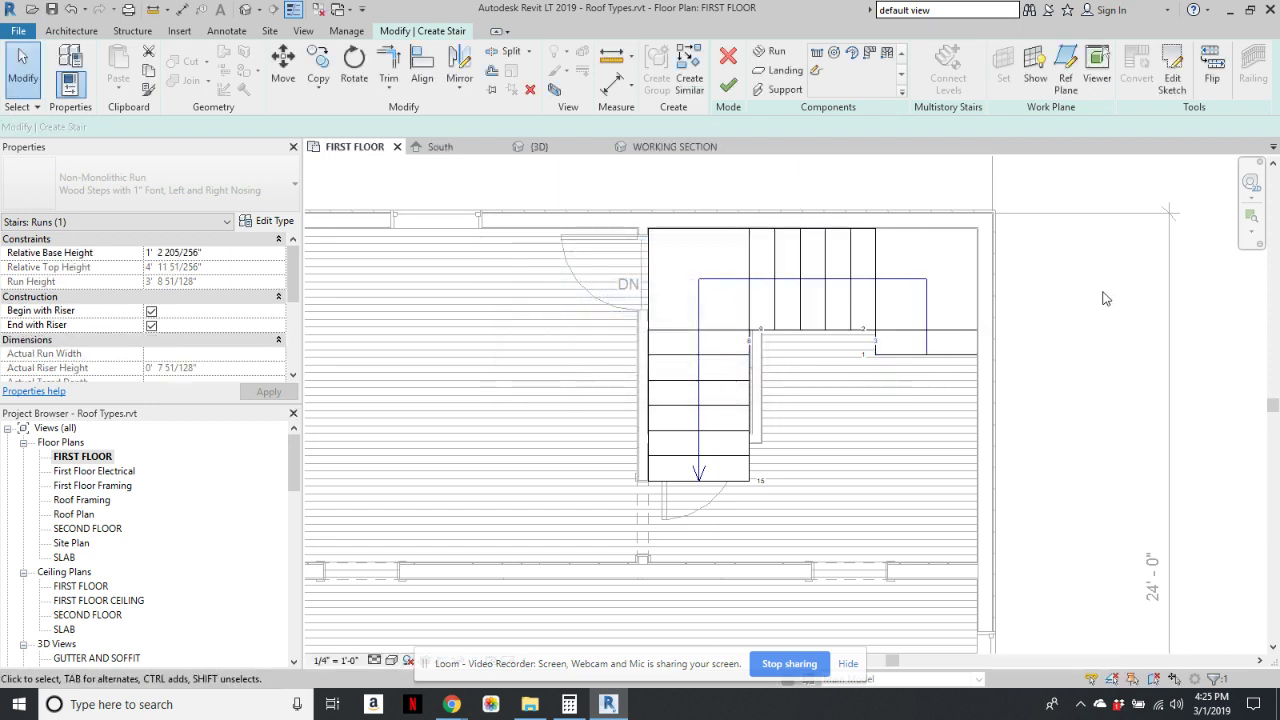
# - Convert the single-tread starting run and the lower corner landing to custom sketch-based components
pyautogui.click(940, 342)
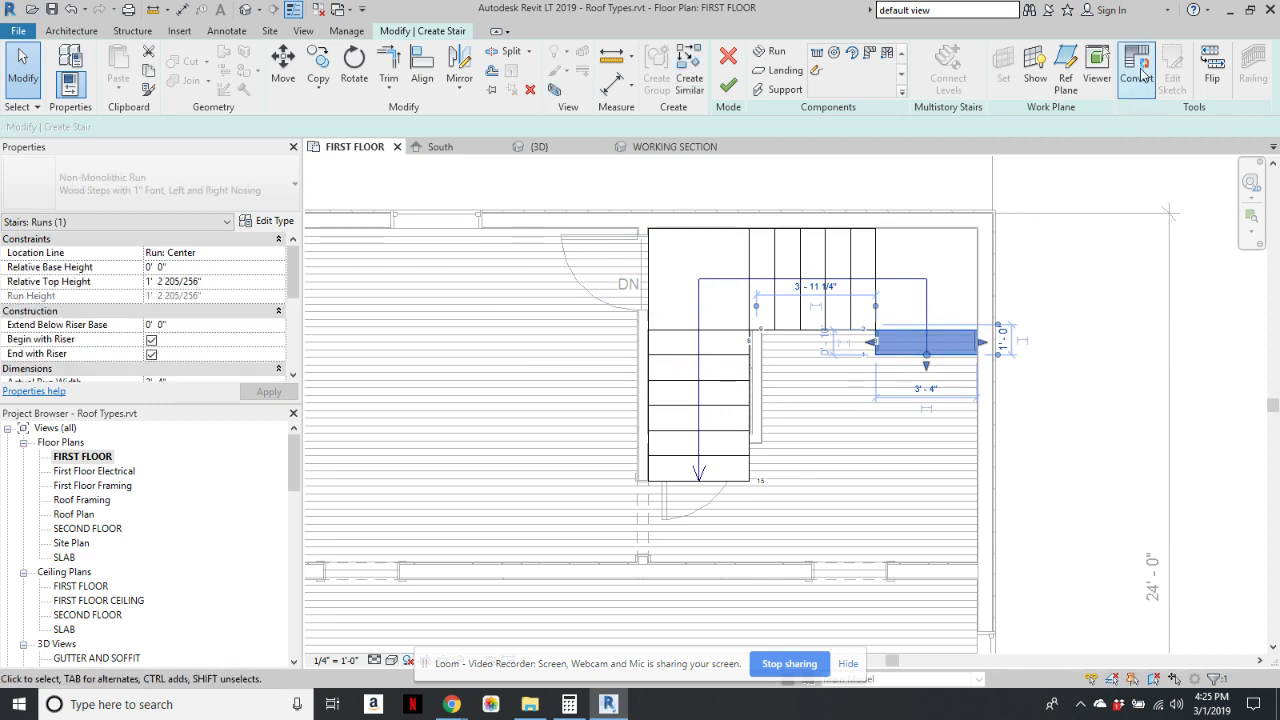
pyautogui.click(1141, 75)
pyautogui.click(737, 379)
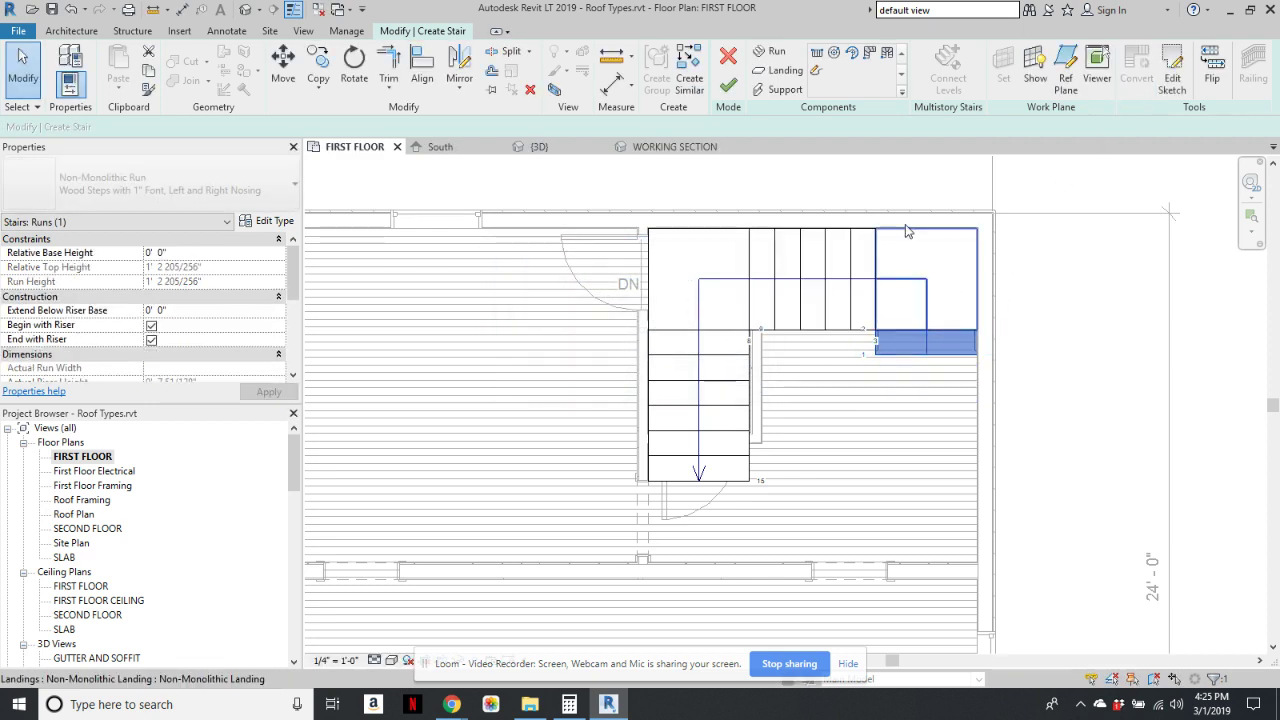
pyautogui.click(908, 231)
pyautogui.click(1137, 75)
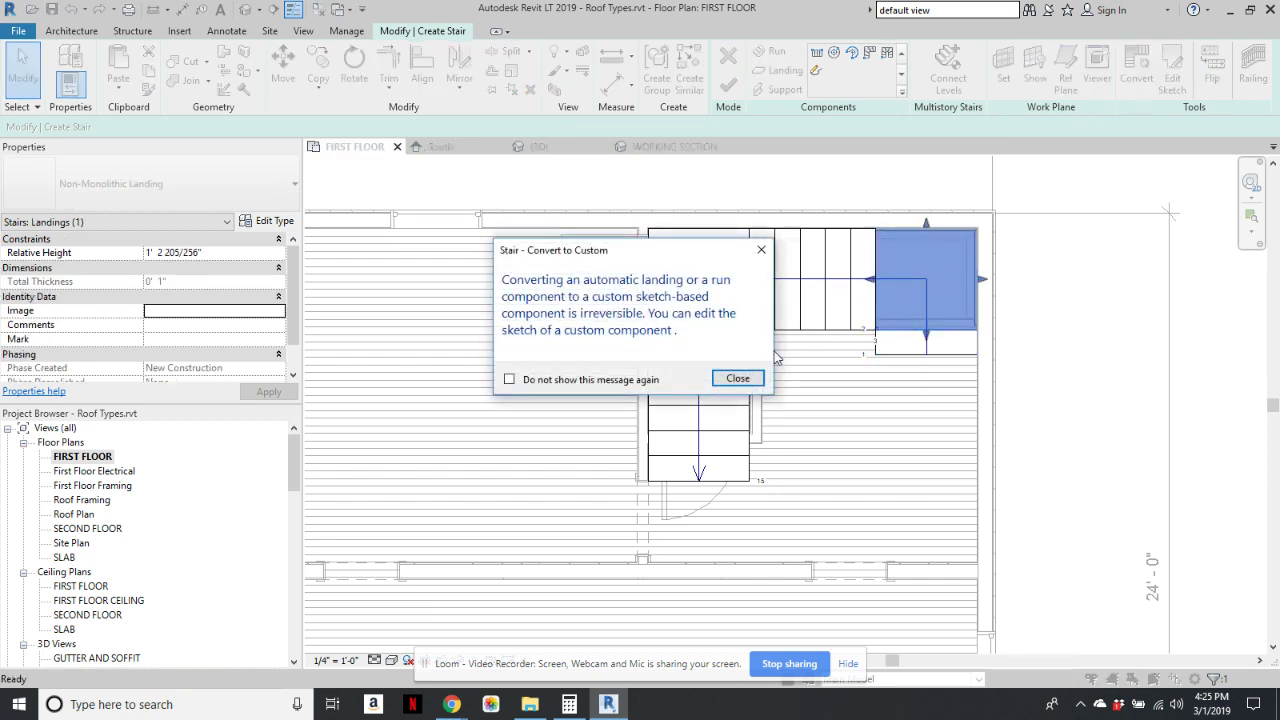
pyautogui.click(737, 378)
# - Convert the upper corner landing and the final run up to the second floor to custom sketch-based components
pyautogui.click(738, 238)
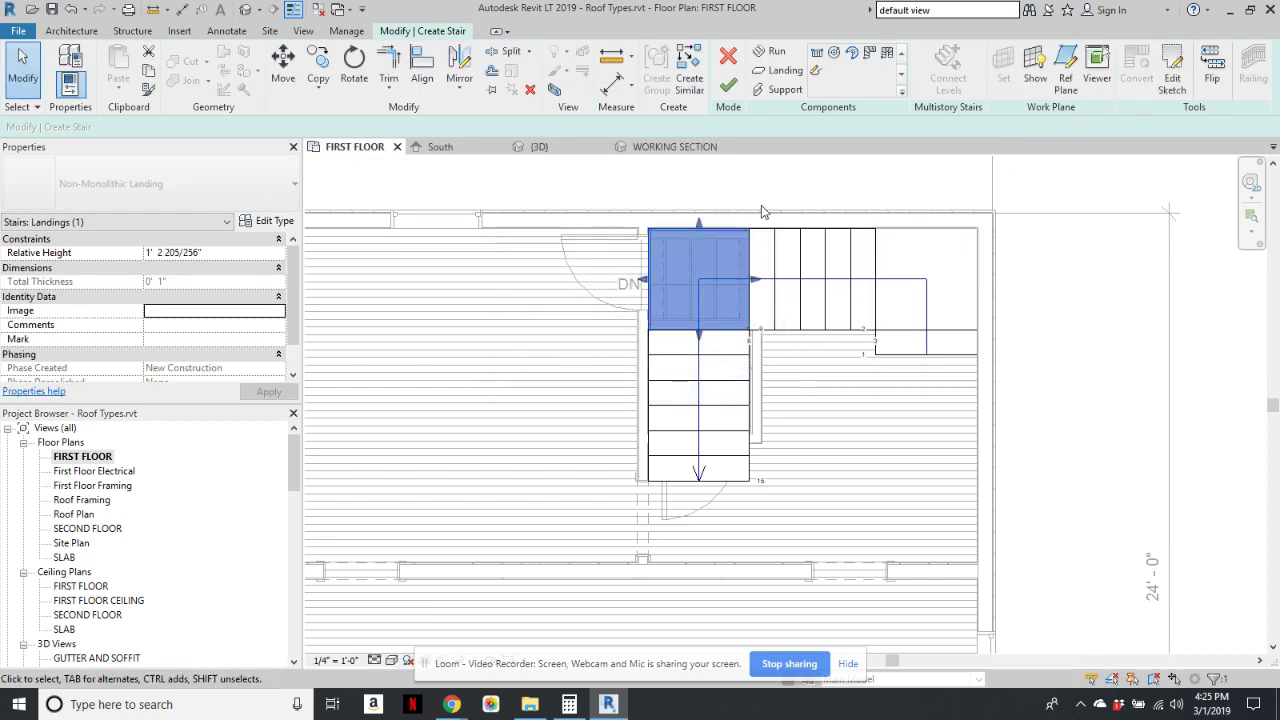
pyautogui.click(1137, 75)
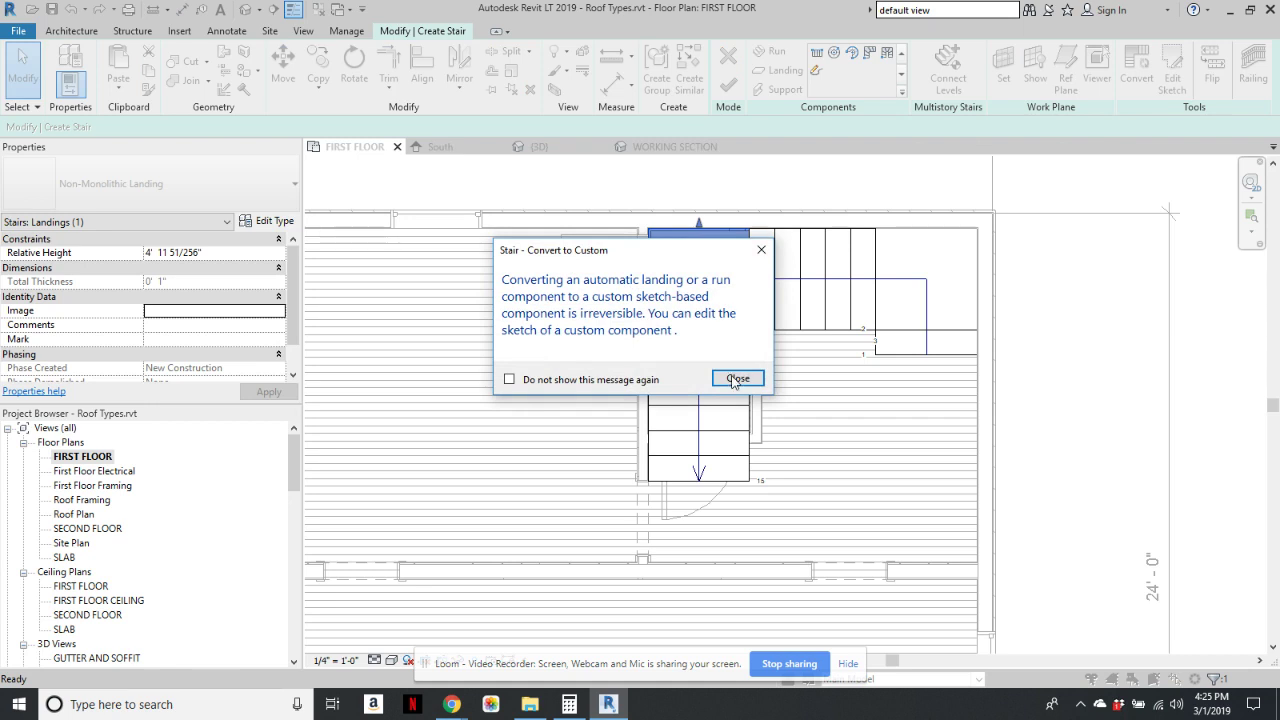
pyautogui.click(737, 378)
pyautogui.click(752, 395)
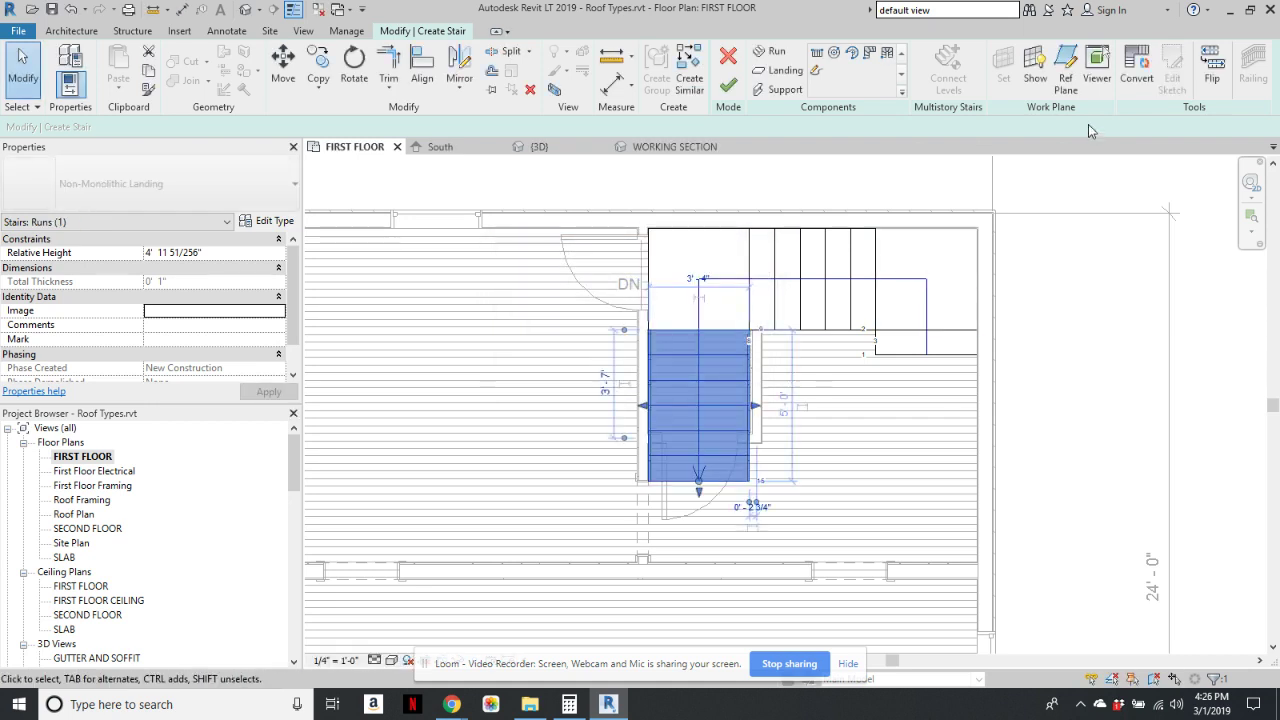
pyautogui.click(1137, 75)
pyautogui.click(737, 378)
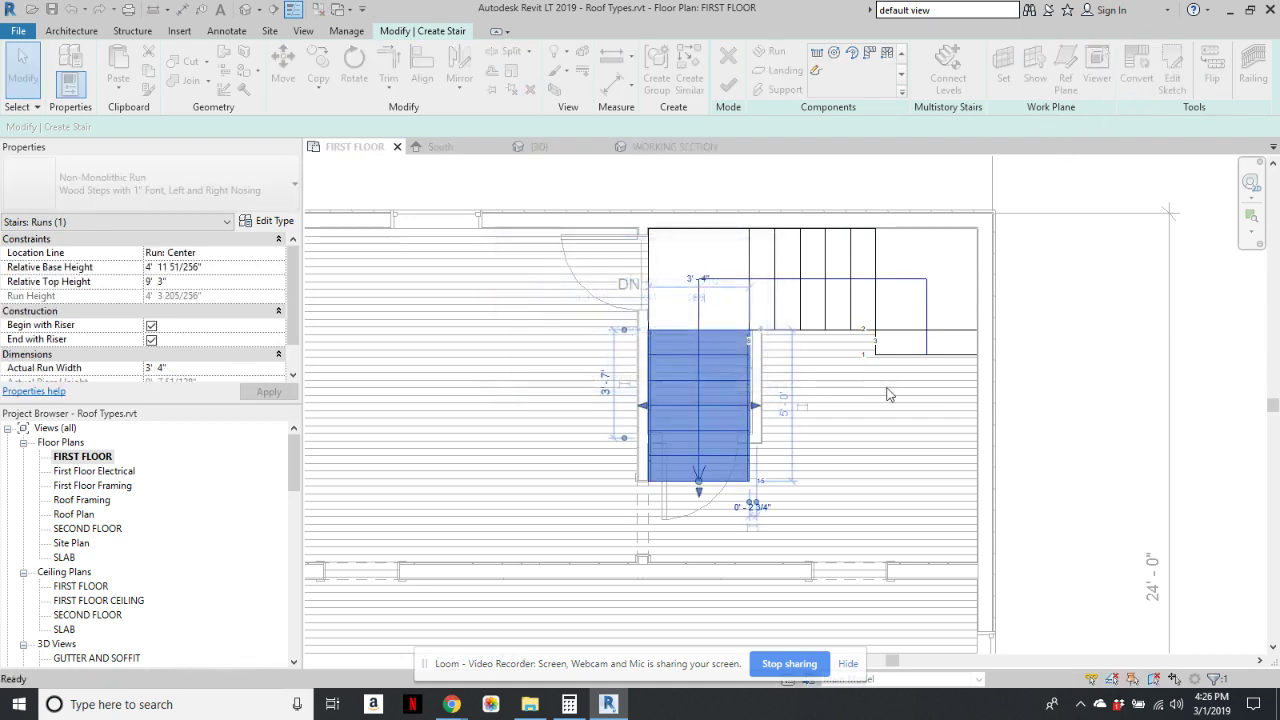
pyautogui.click(1092, 275)
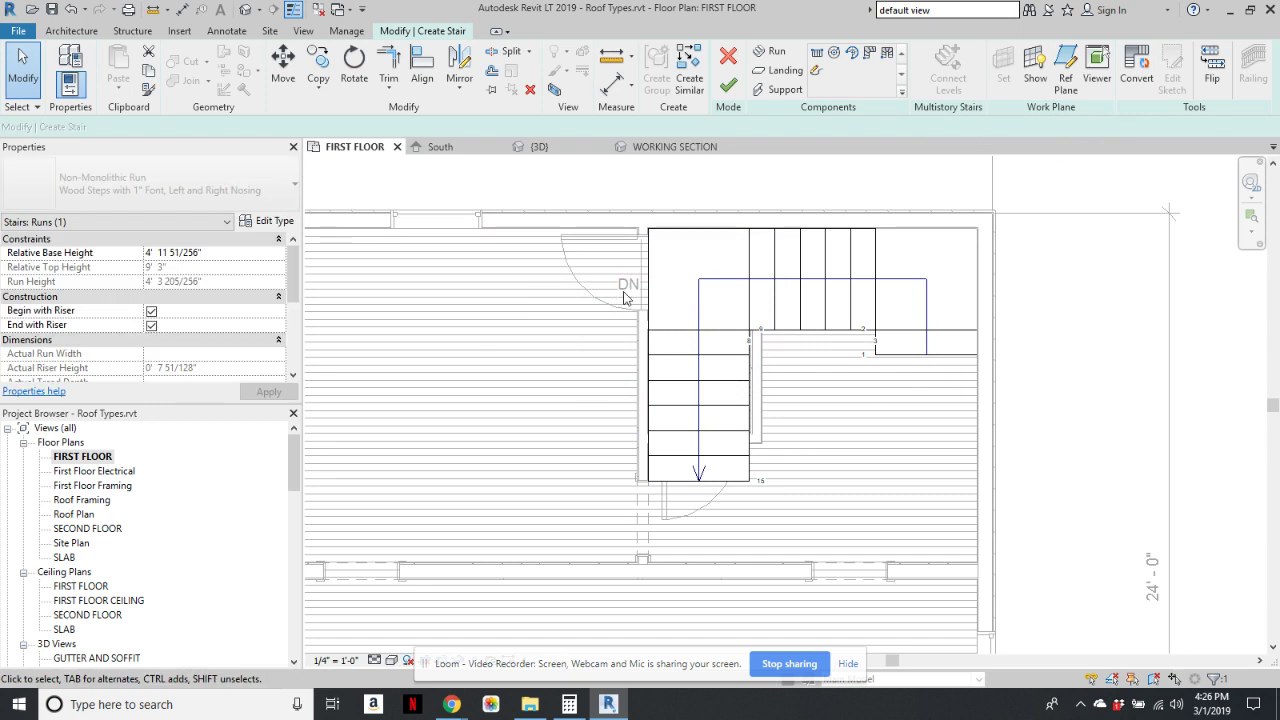
# - Open the sketch of the single-tread starting run for editing
pyautogui.click(910, 363)
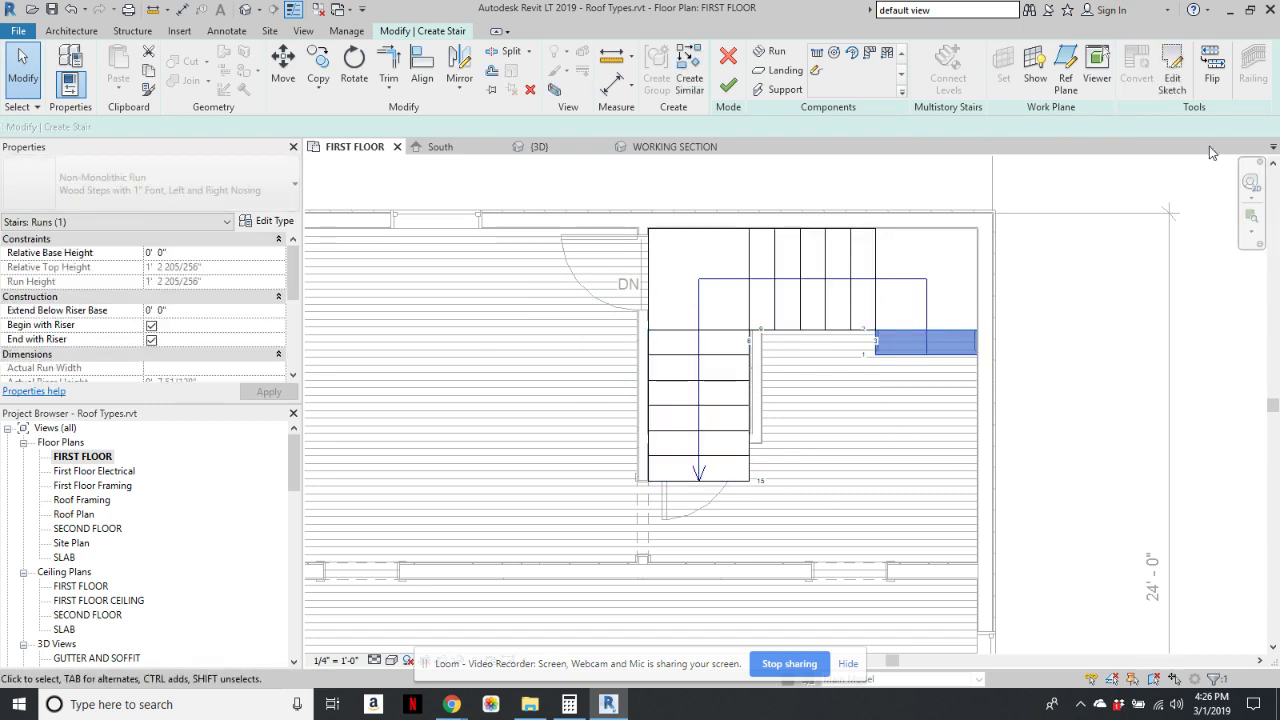
pyautogui.click(1172, 70)
pyautogui.scroll(2, 997, 358)
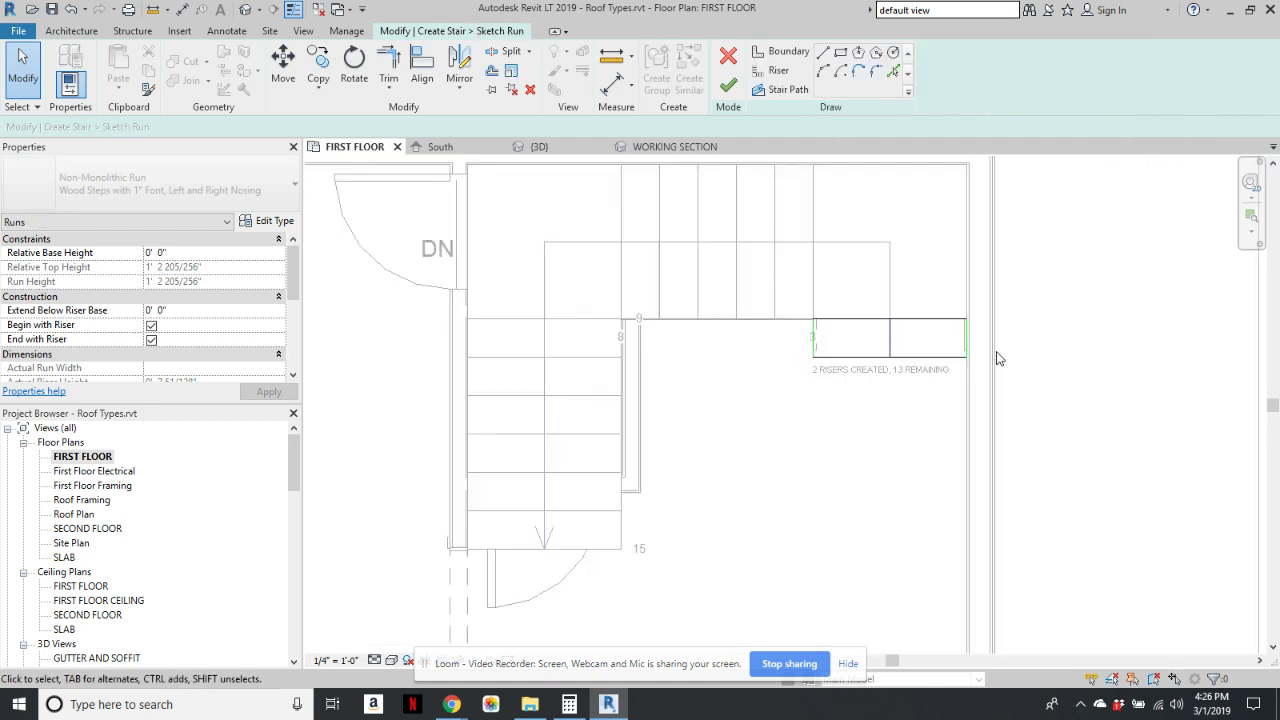
pyautogui.scroll(4, 868, 348)
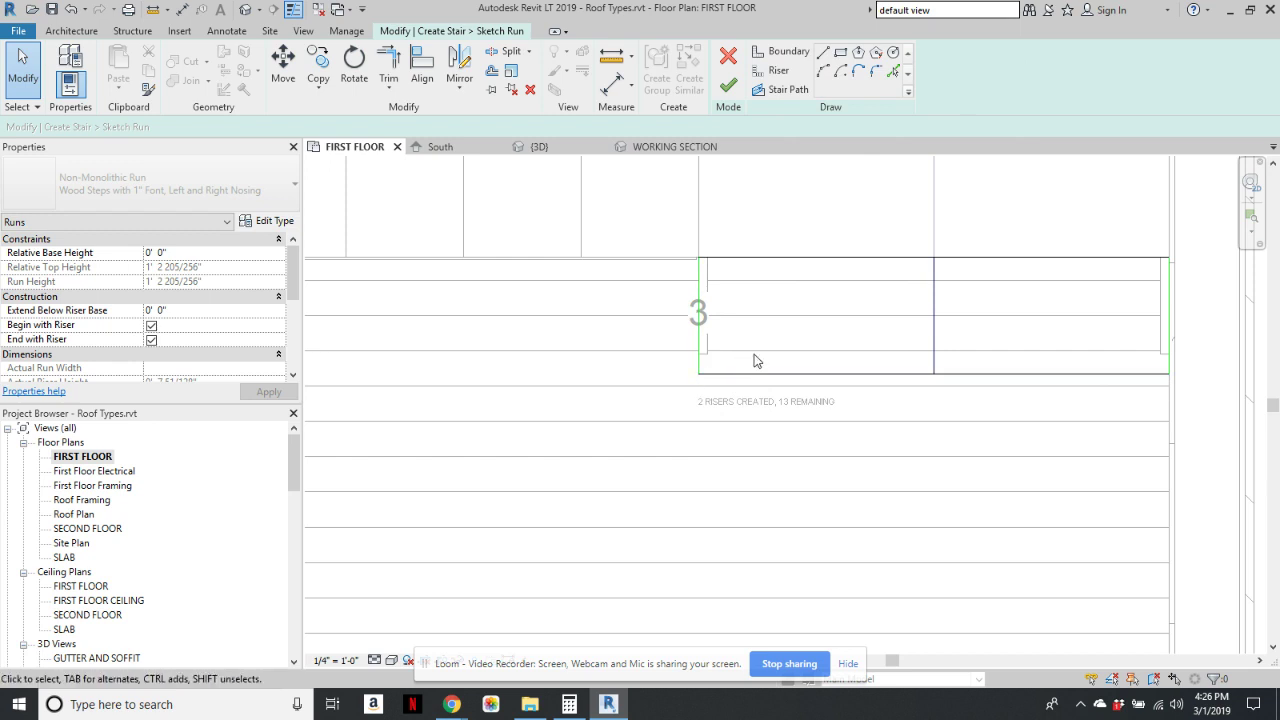
pyautogui.scroll(-4, 755, 361)
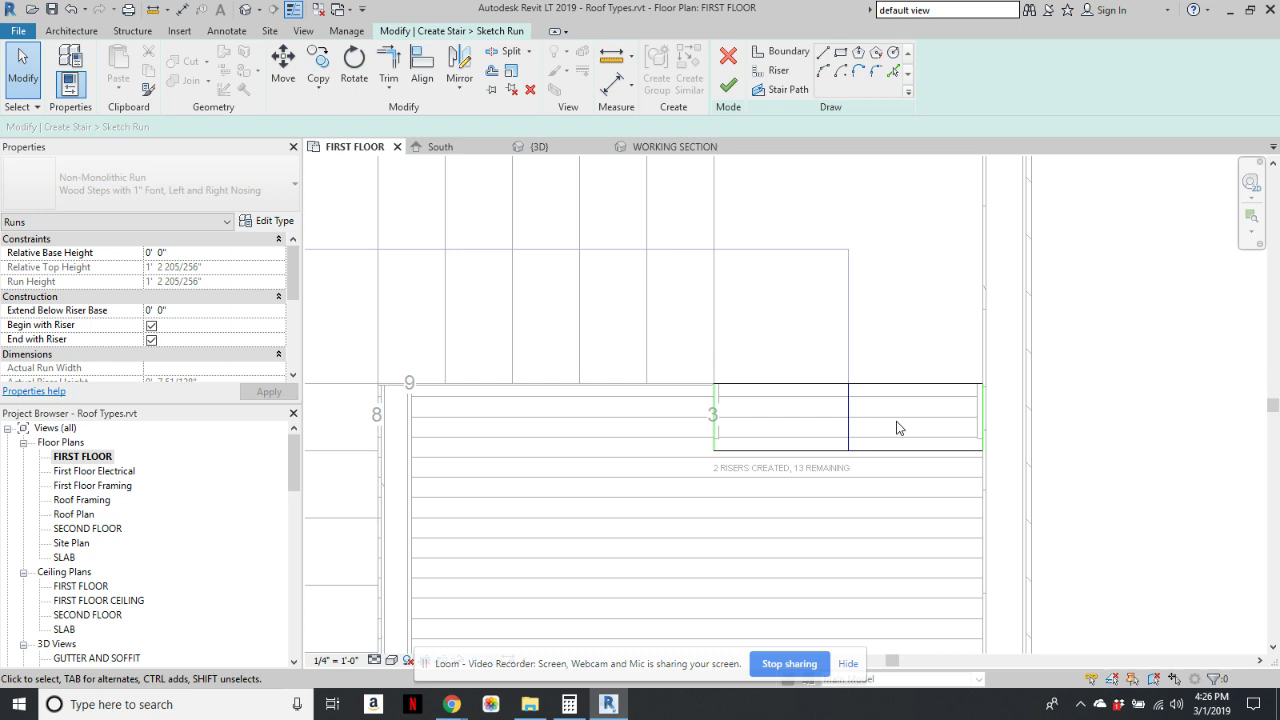
# - Replace the straight boundary at the open end of the starting tread with an outward semicircular arc of about 5" radius
pyautogui.click(713, 407)
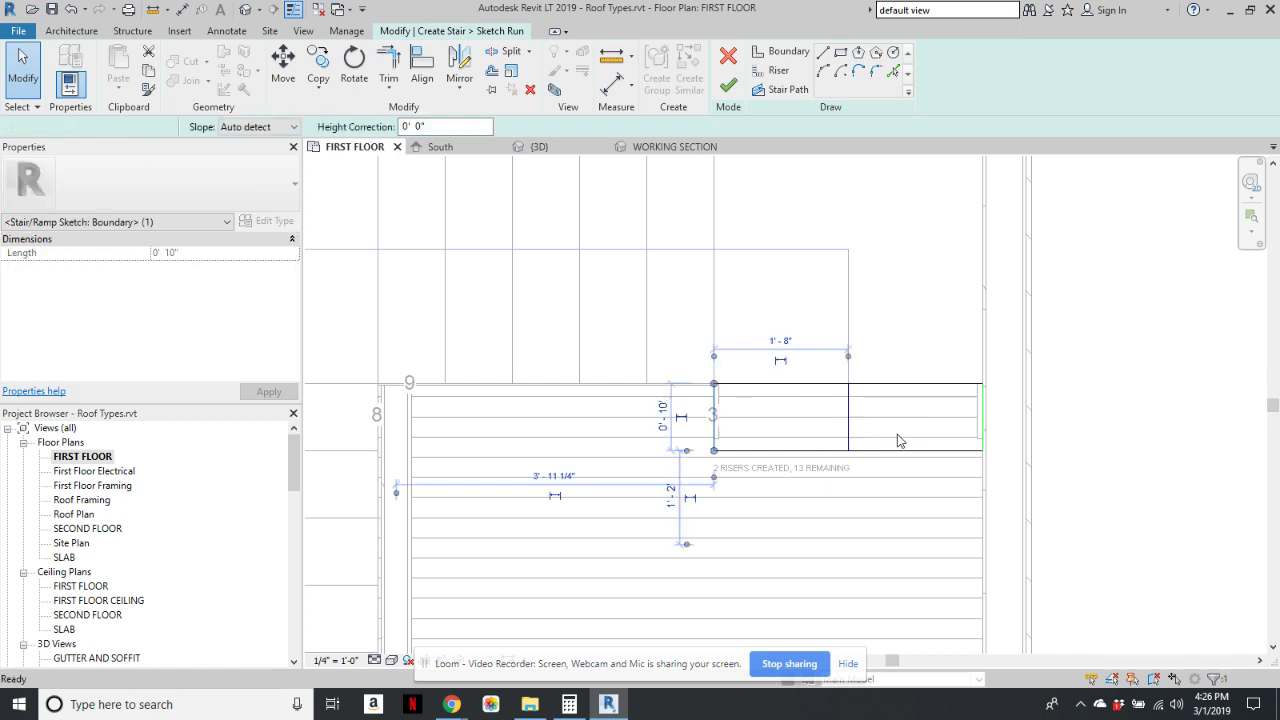
pyautogui.press('Delete')
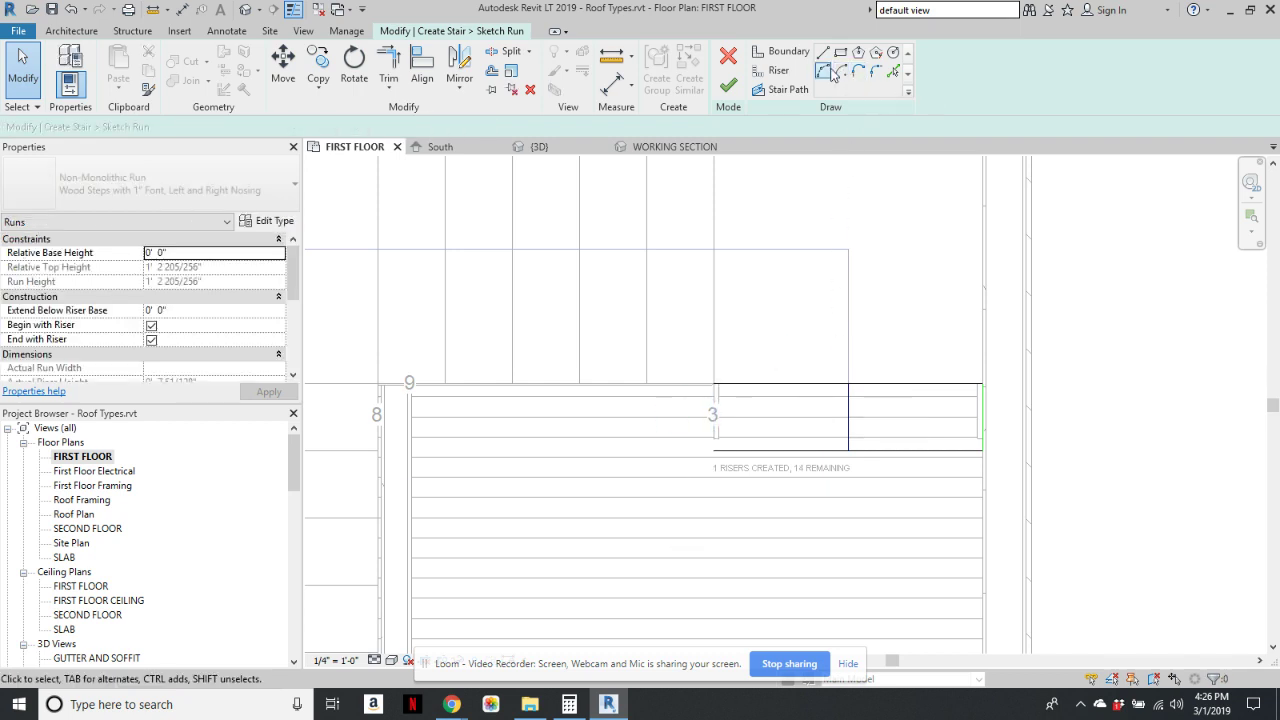
pyautogui.click(823, 71)
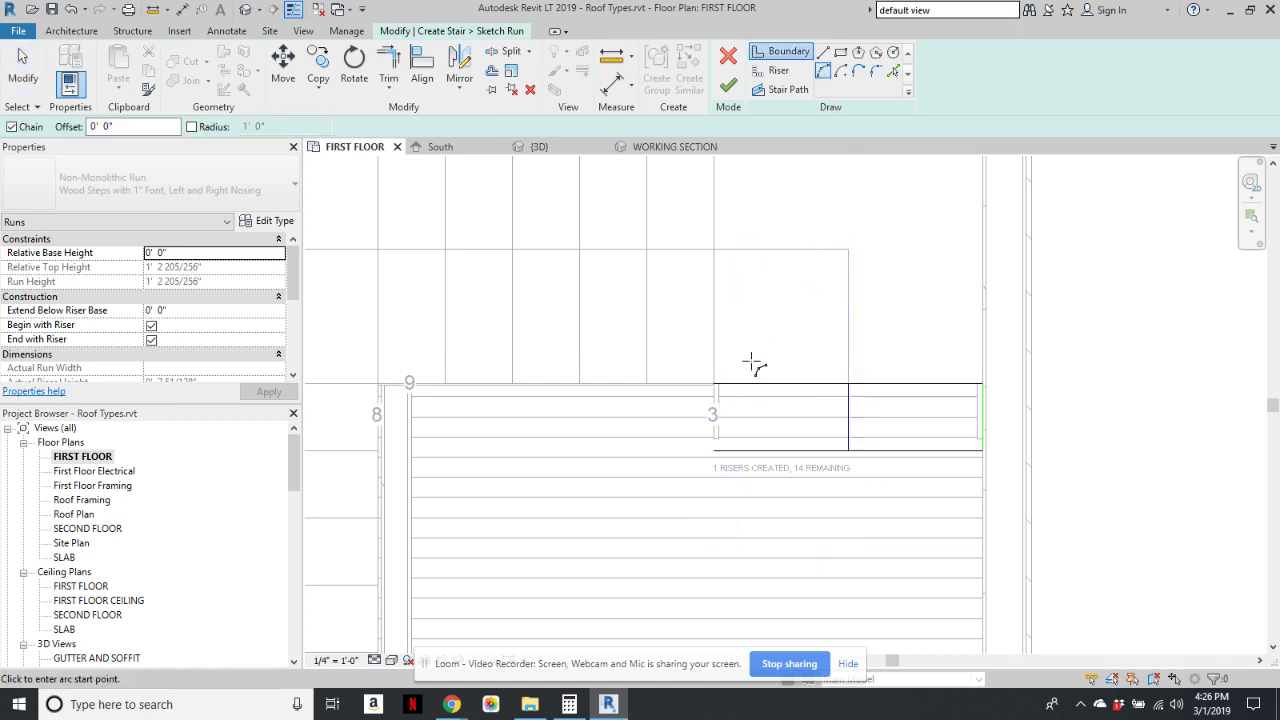
pyautogui.click(714, 449)
pyautogui.click(714, 383)
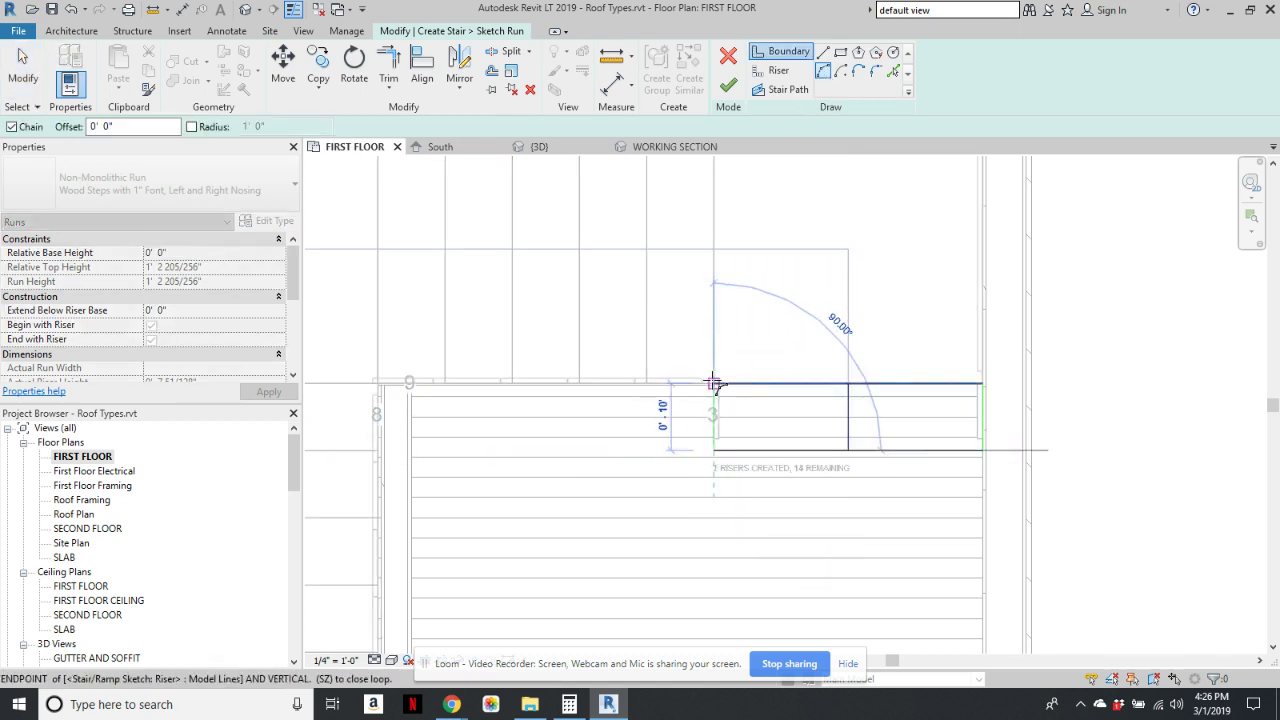
pyautogui.click(686, 414)
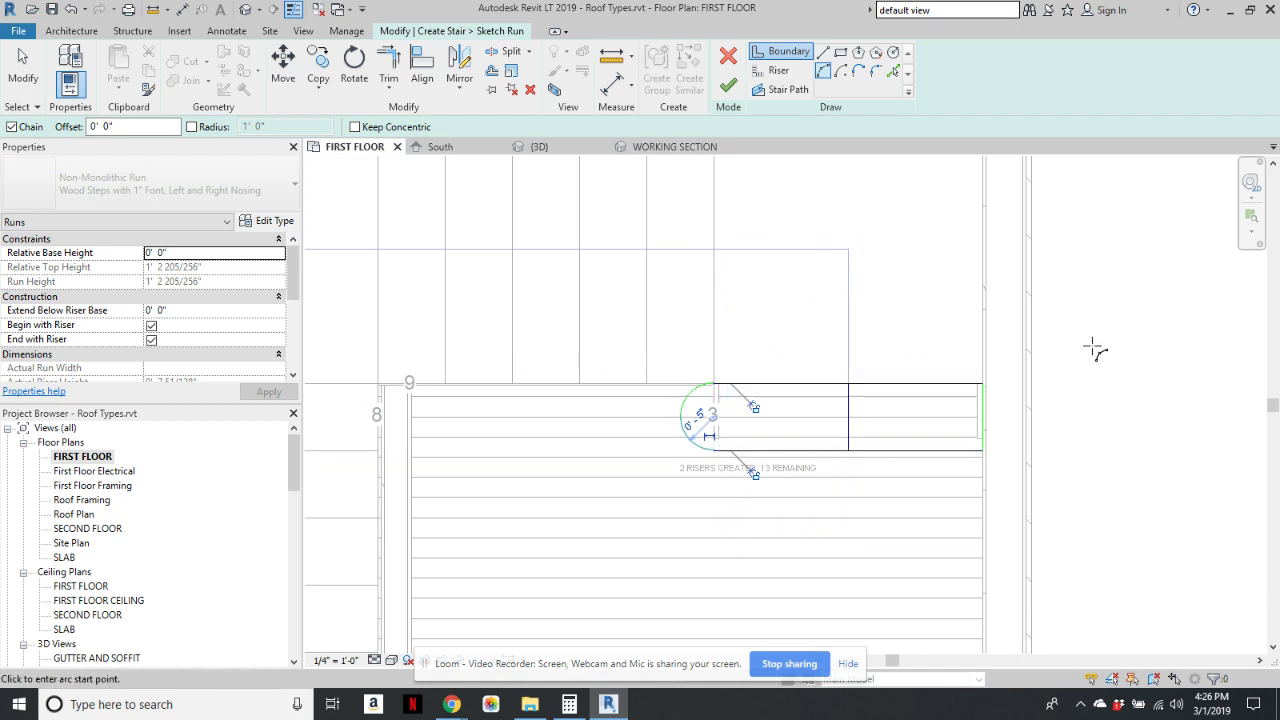
# - Finish the sketch of the rounded starting run and clear the selection
pyautogui.press('Escape')
pyautogui.press('Escape')
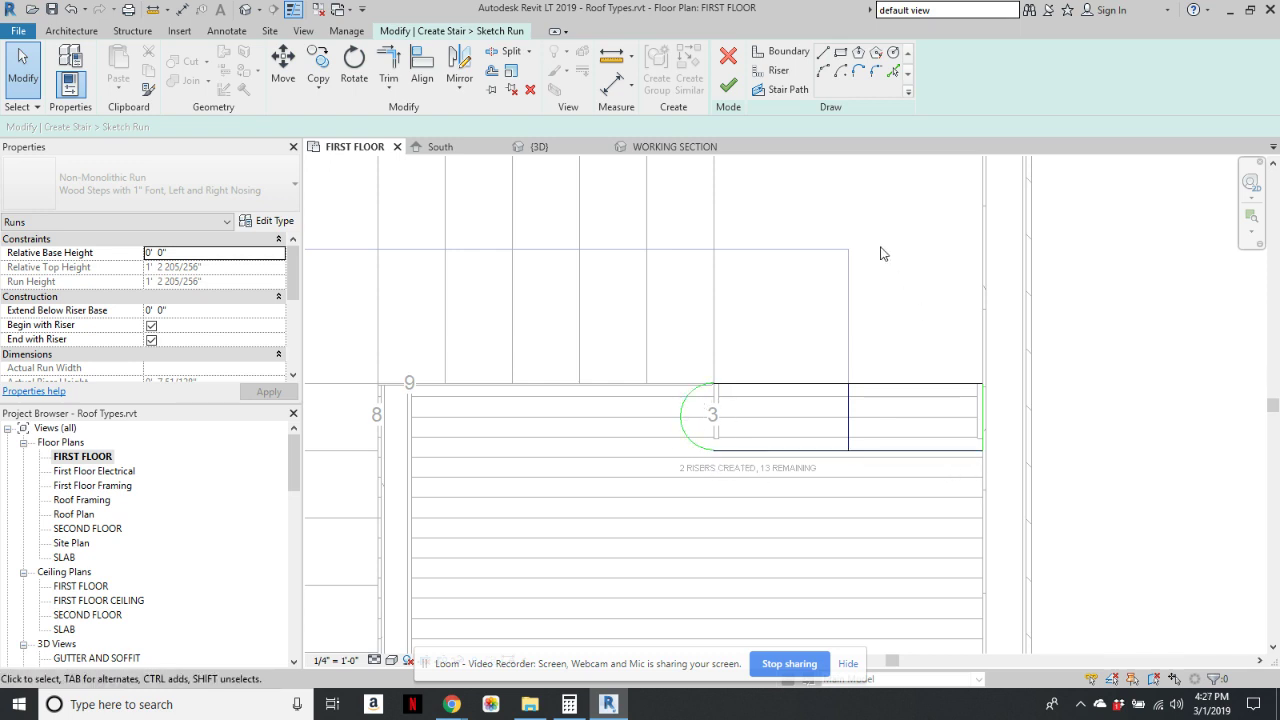
pyautogui.click(729, 88)
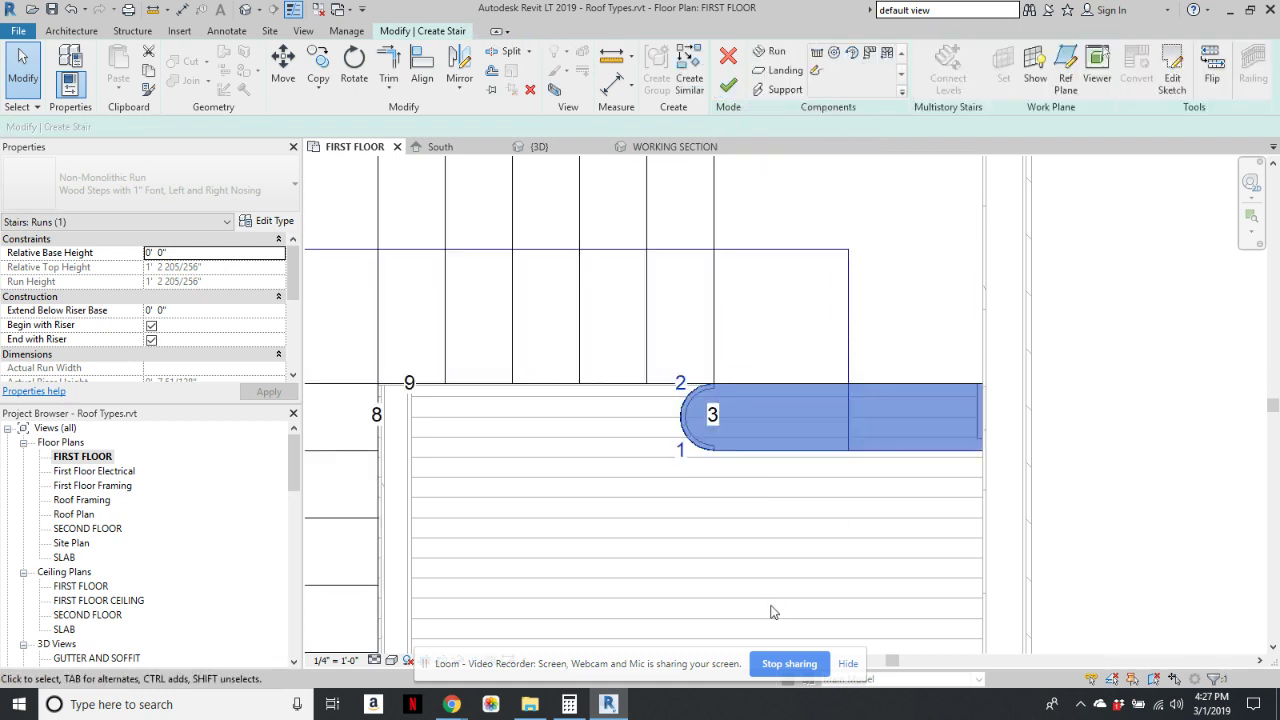
pyautogui.click(1119, 359)
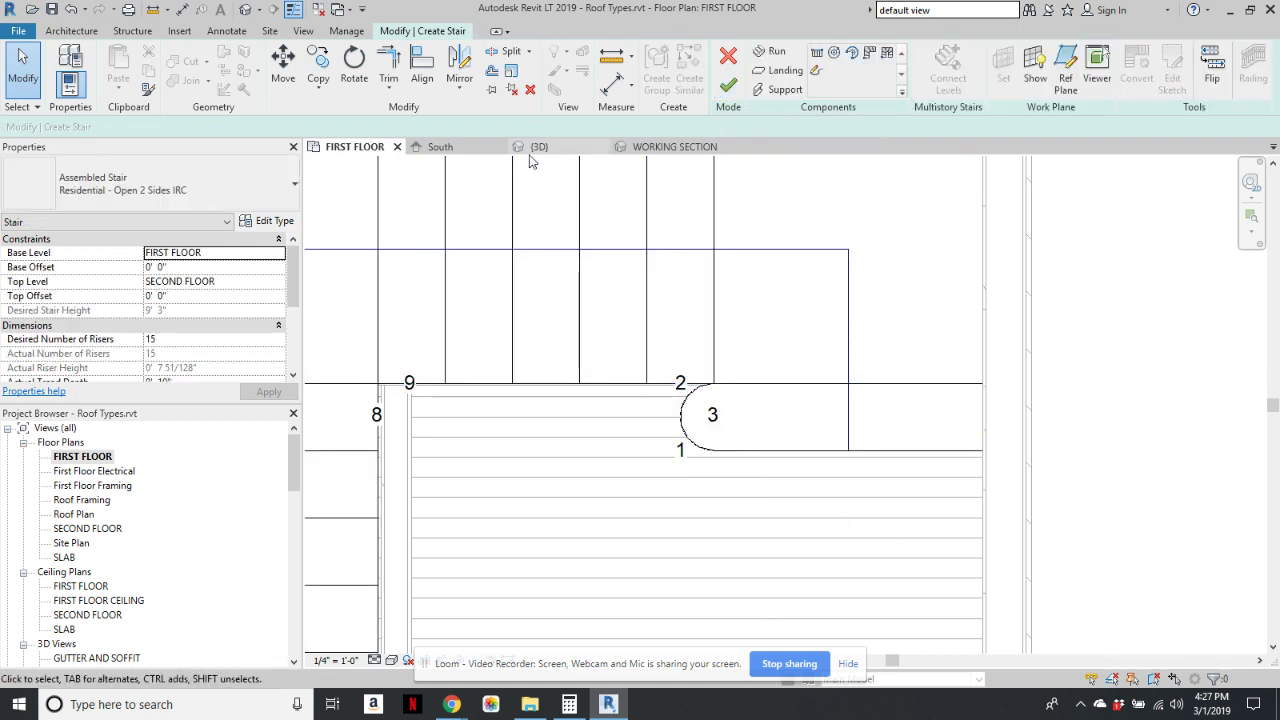
# - Examine the rounded end of the starting step up close in the WORKING SECTION 3D view
pyautogui.click(653, 150)
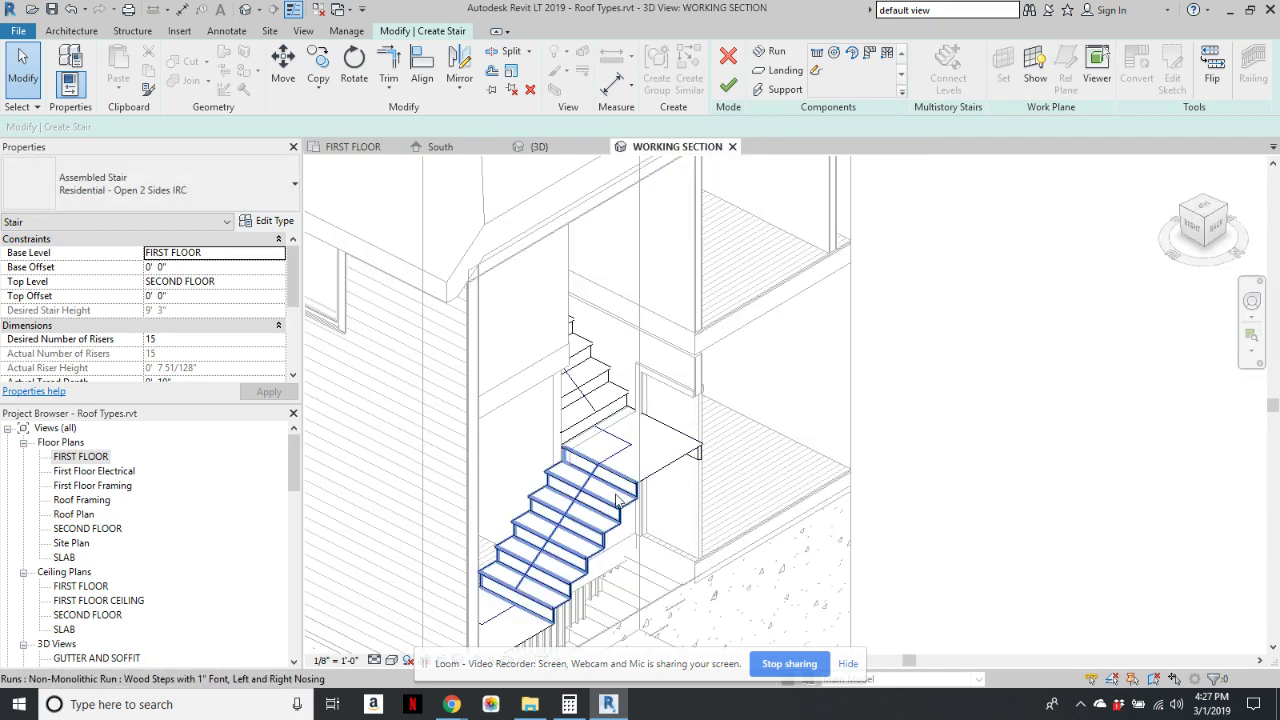
pyautogui.keyDown('shift'); pyautogui.moveTo(487, 497); pyautogui.dragTo(827, 475, button='middle'); pyautogui.keyUp('shift')
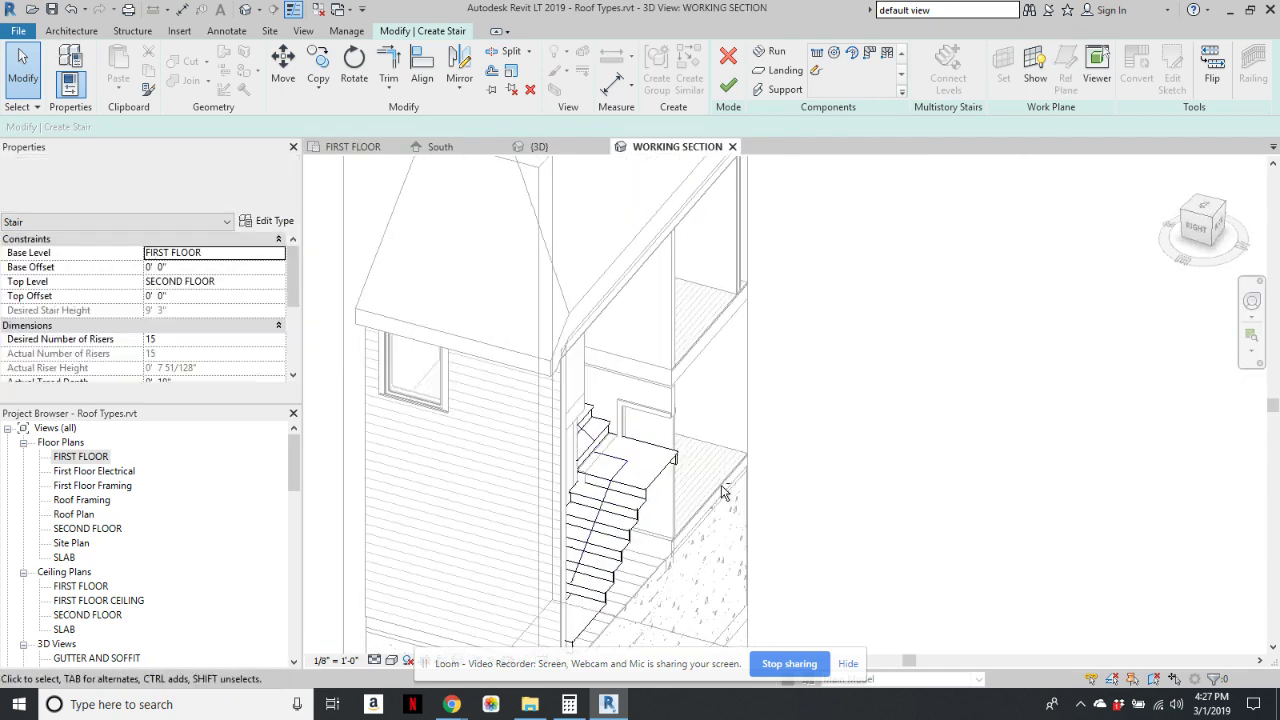
pyautogui.keyDown('shift'); pyautogui.moveTo(455, 432); pyautogui.dragTo(738, 563, button='middle'); pyautogui.keyUp('shift')
pyautogui.scroll(5, 730, 550)
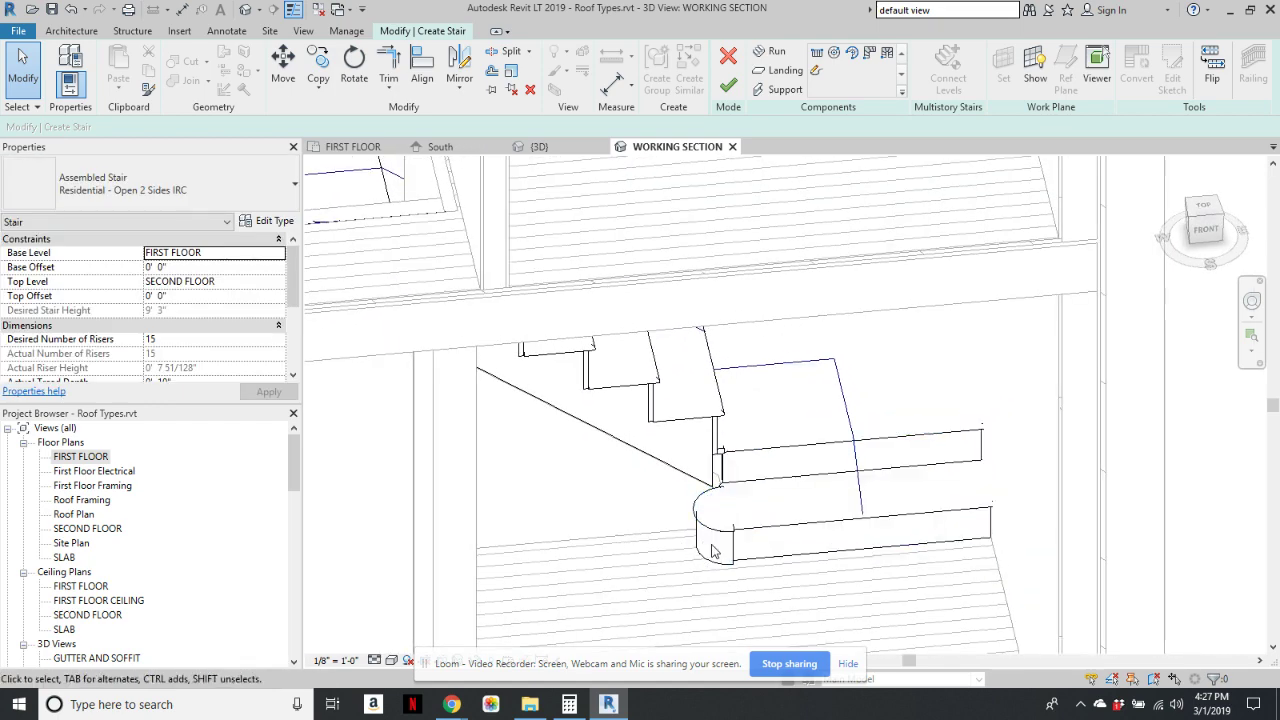
pyautogui.scroll(4, 725, 558)
pyautogui.keyDown('shift'); pyautogui.moveTo(673, 476); pyautogui.dragTo(732, 551, button='middle'); pyautogui.keyUp('shift')
pyautogui.scroll(3, 767, 446)
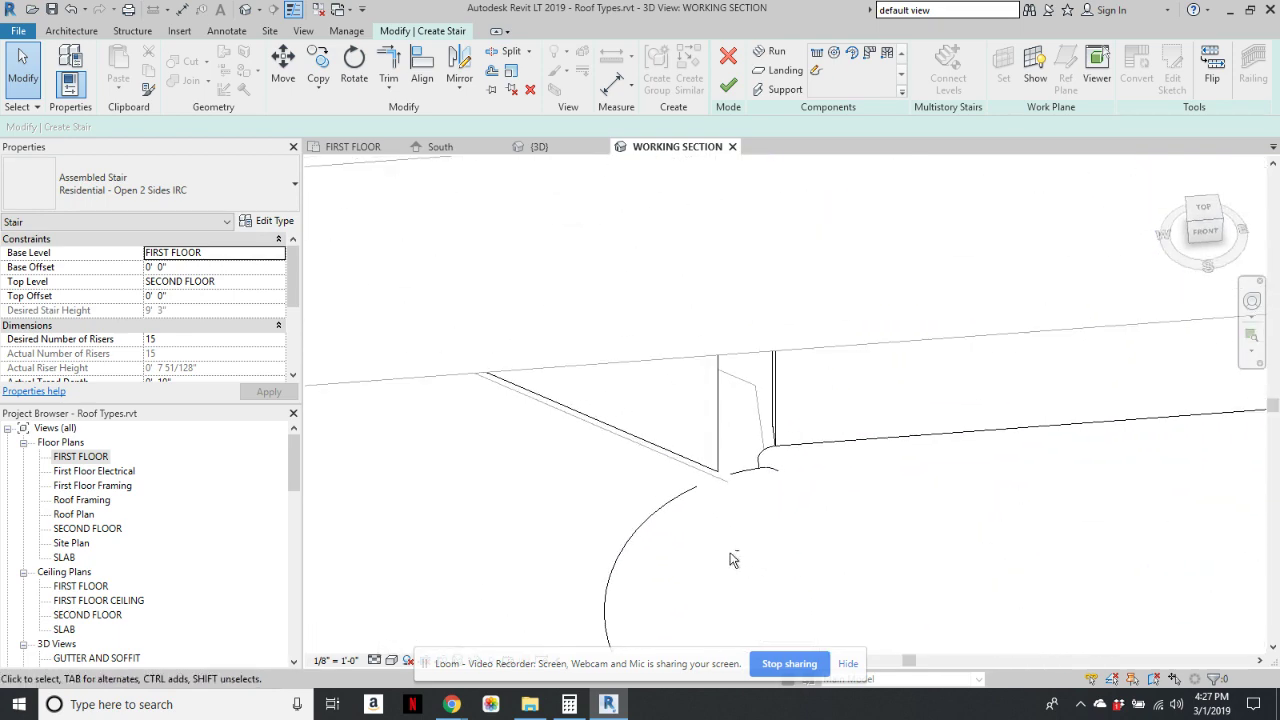
pyautogui.scroll(-2, 732, 551)
pyautogui.moveTo(731, 433); pyautogui.dragTo(698, 240, button='middle')
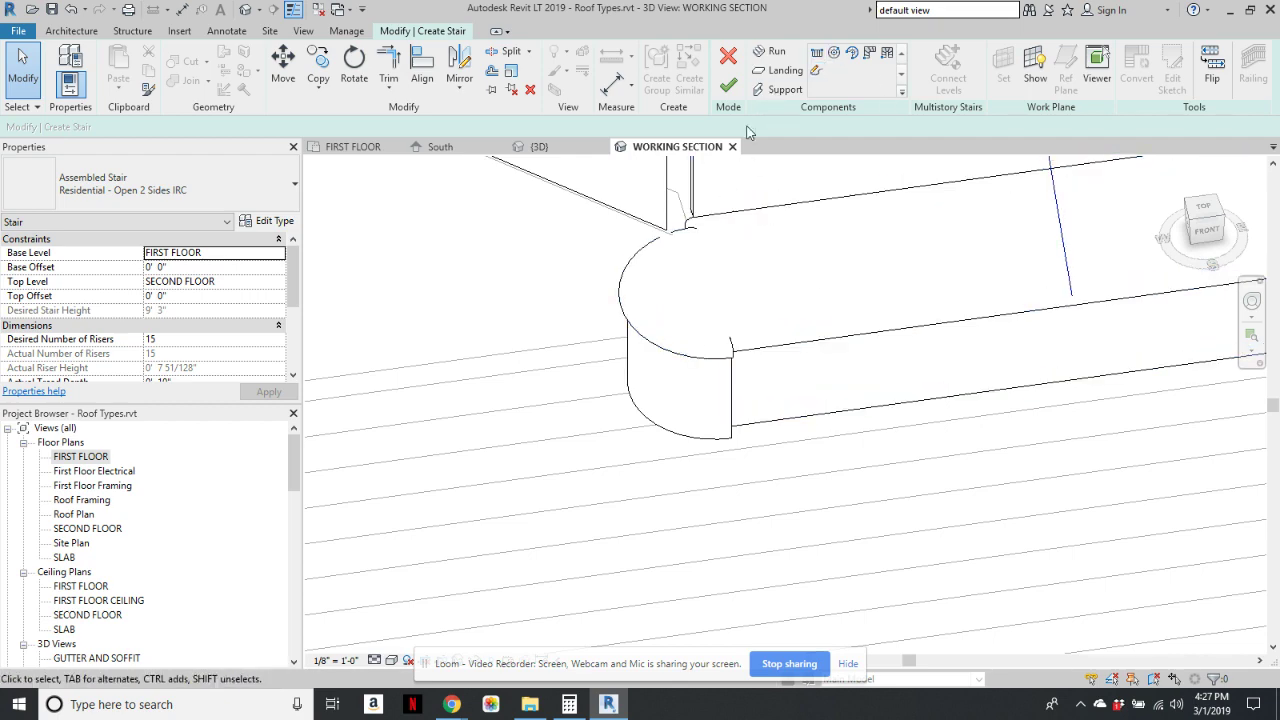
# - Return to the FIRST FLOOR plan and reopen the rounded starting run's sketch for editing
pyautogui.doubleClick(80, 456)
pyautogui.scroll(3, 718, 422)
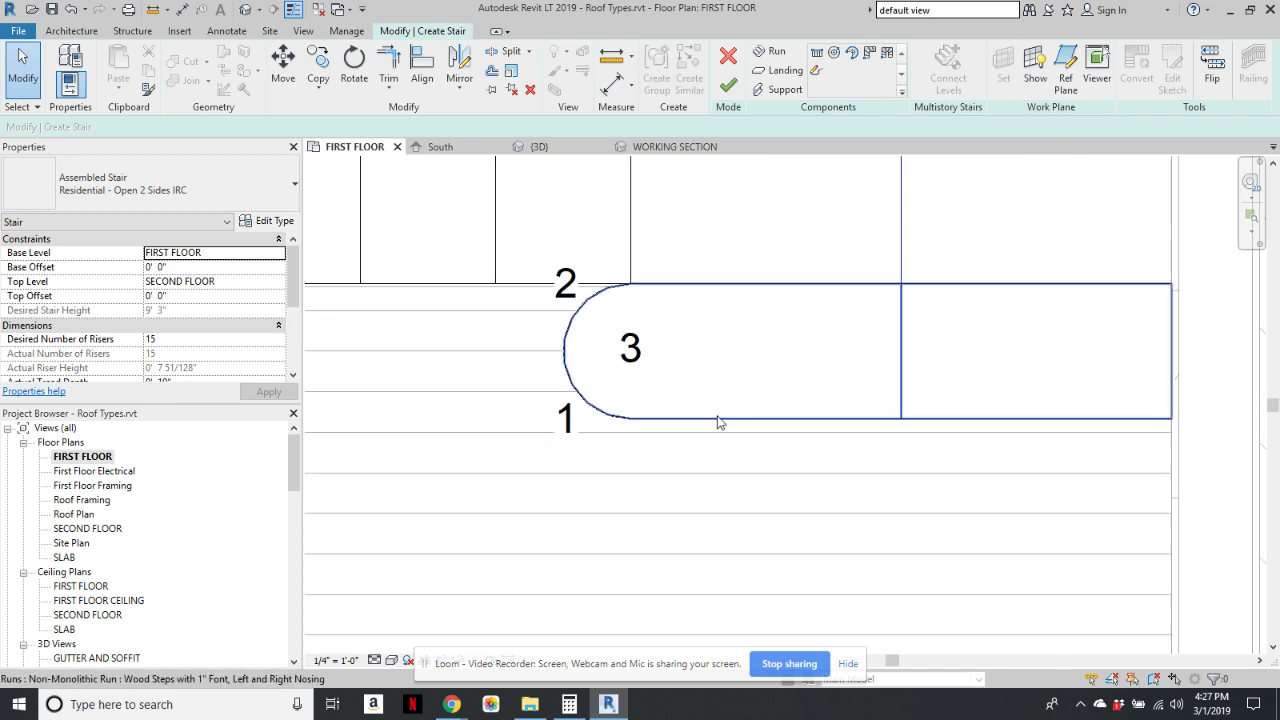
pyautogui.click(718, 420)
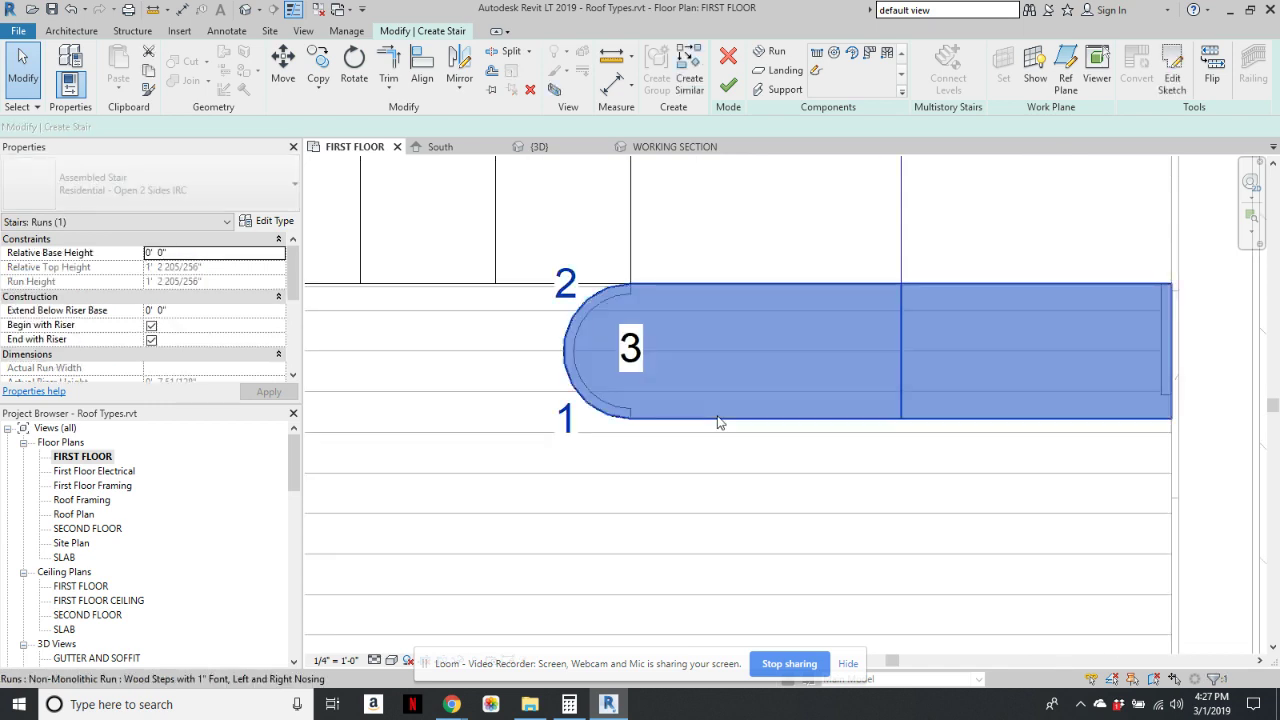
pyautogui.click(1170, 75)
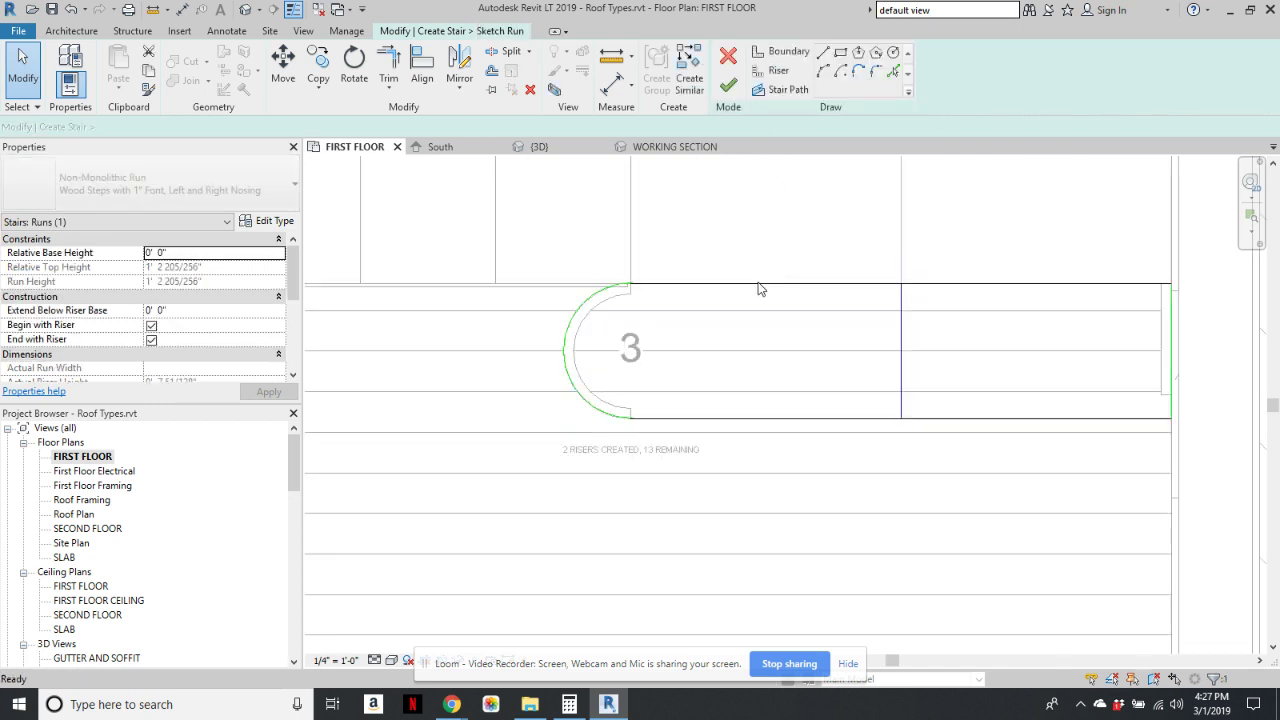
# - Remove the semicircular boundary arc from the open end of the starting tread
pyautogui.click(594, 300)
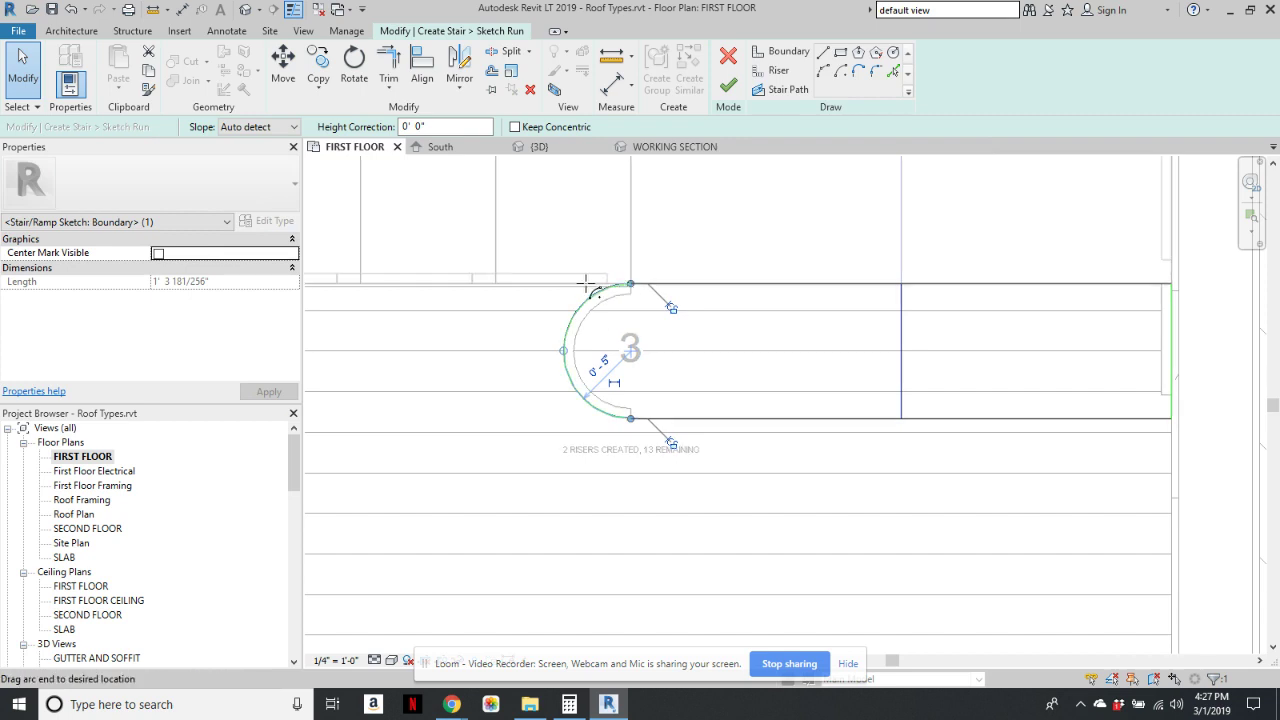
pyautogui.moveTo(561, 286); pyautogui.dragTo(587, 310)
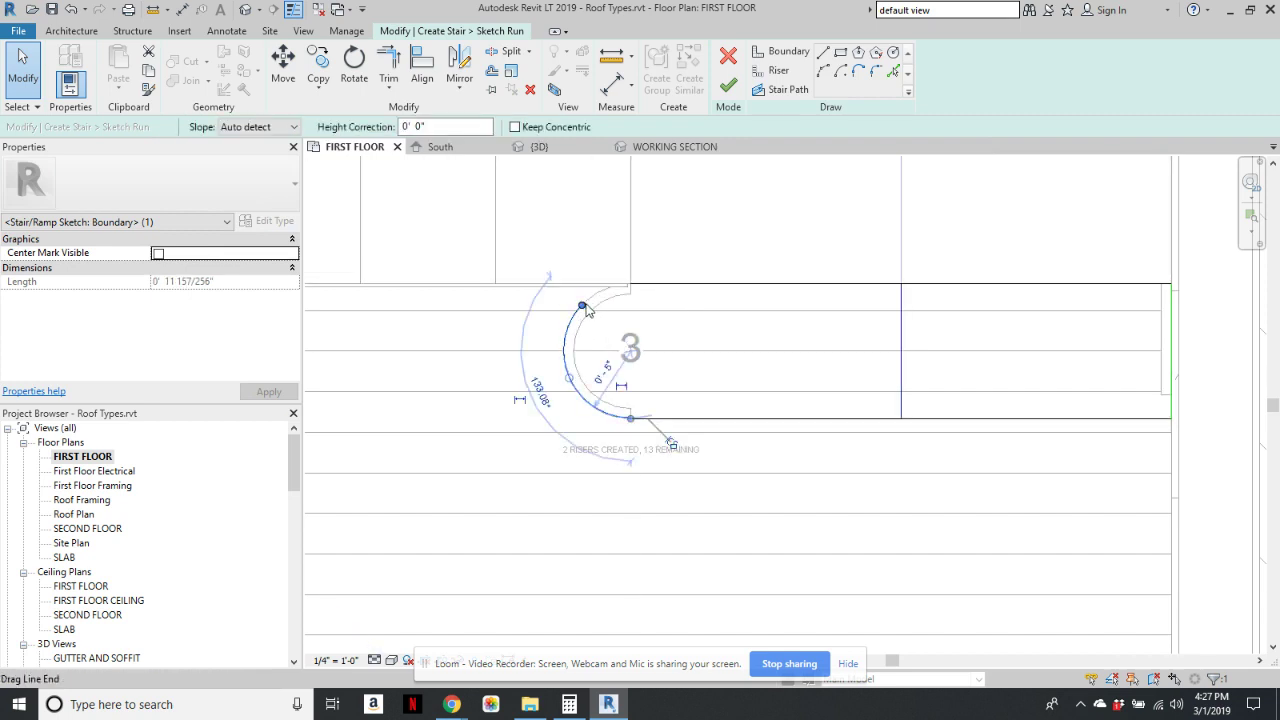
pyautogui.press('Escape')
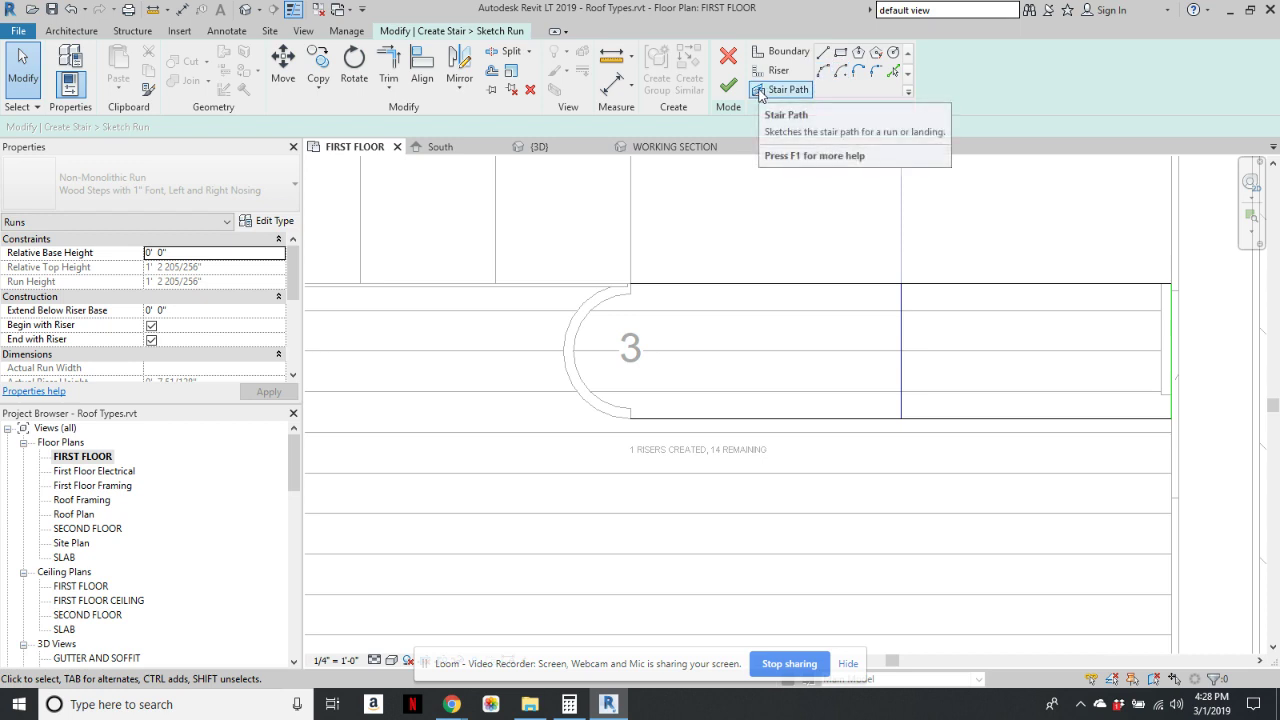
# - Try to close the open end of the tread with a semicircular riser arc of 5" radius and finish the run sketch
pyautogui.click(778, 70)
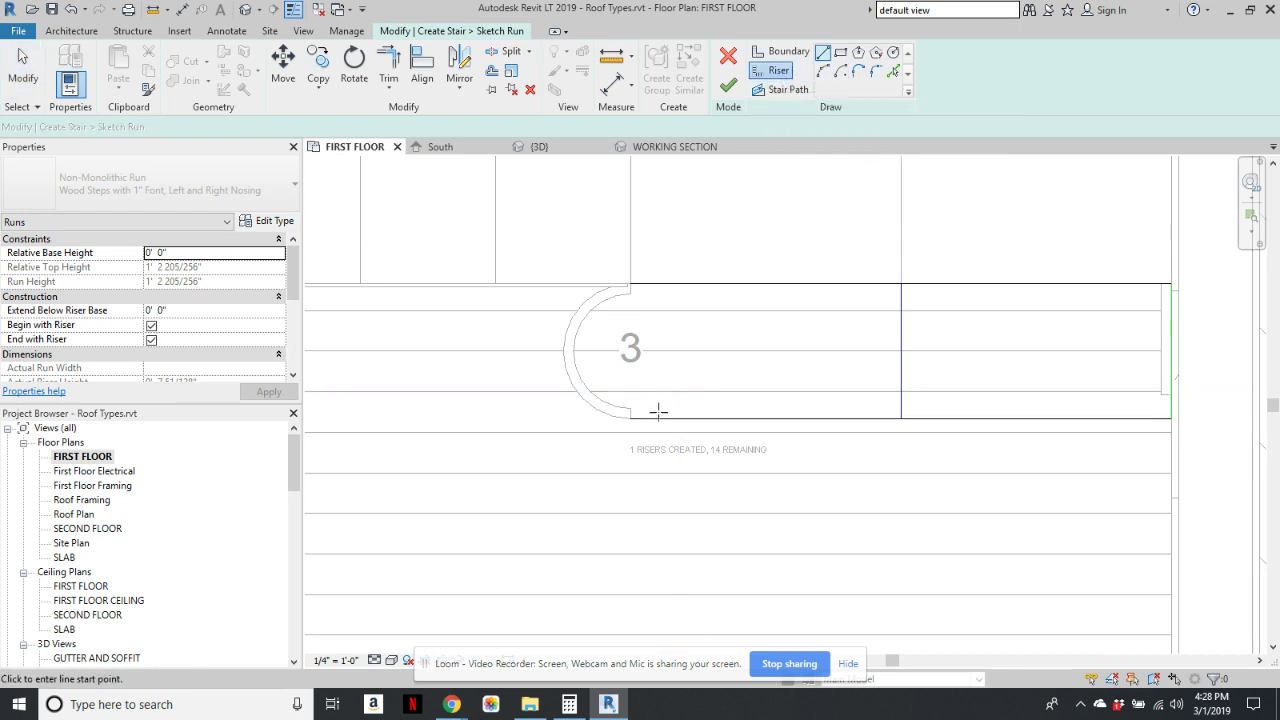
pyautogui.click(824, 72)
pyautogui.click(631, 419)
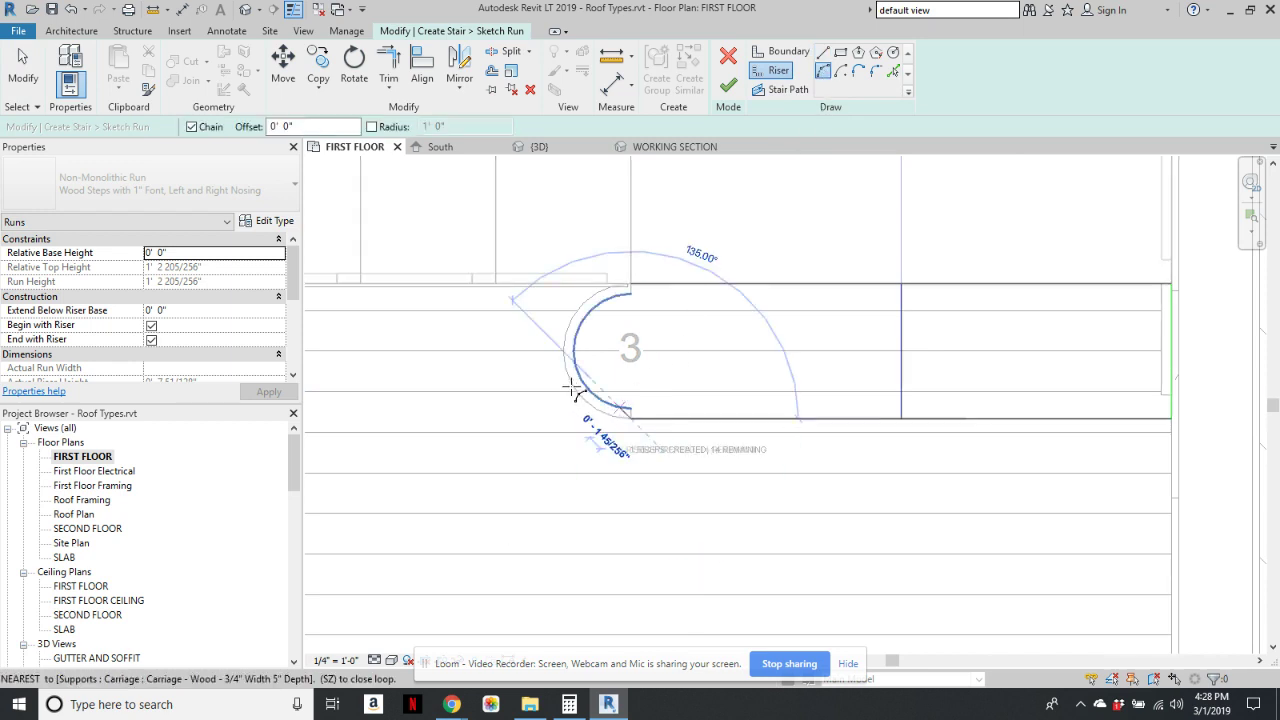
pyautogui.click(631, 284)
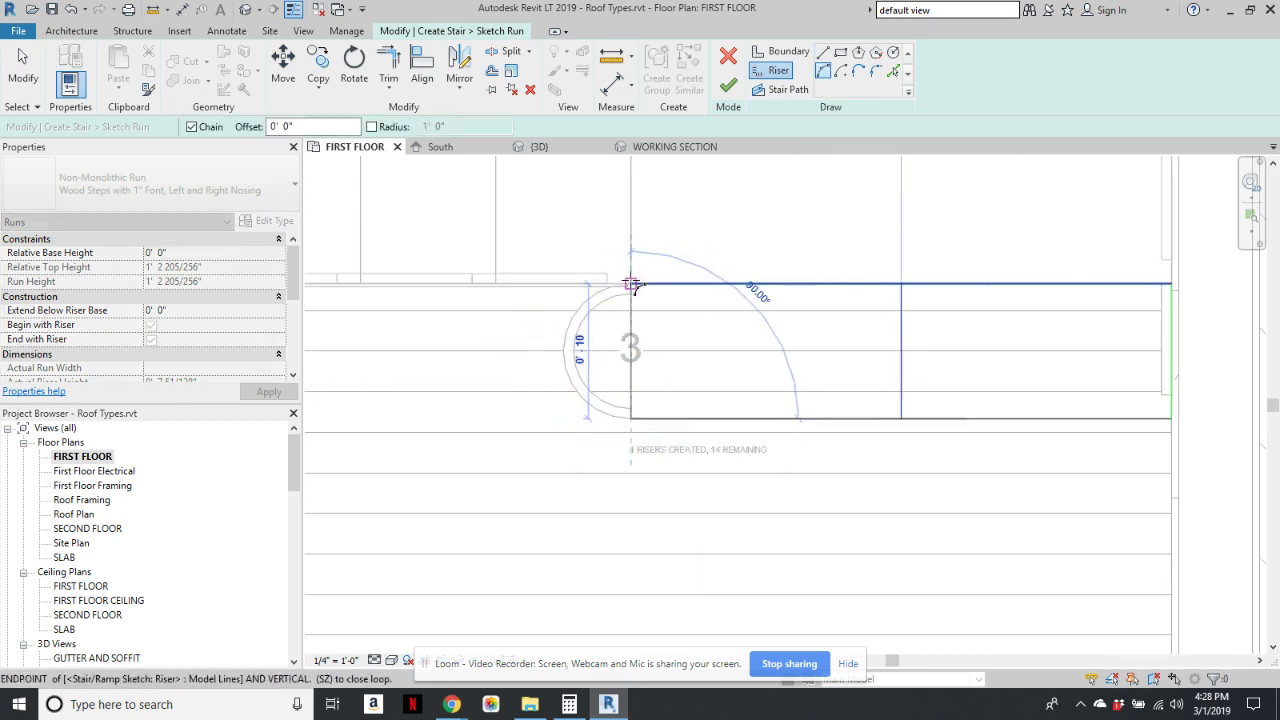
pyautogui.click(563, 340)
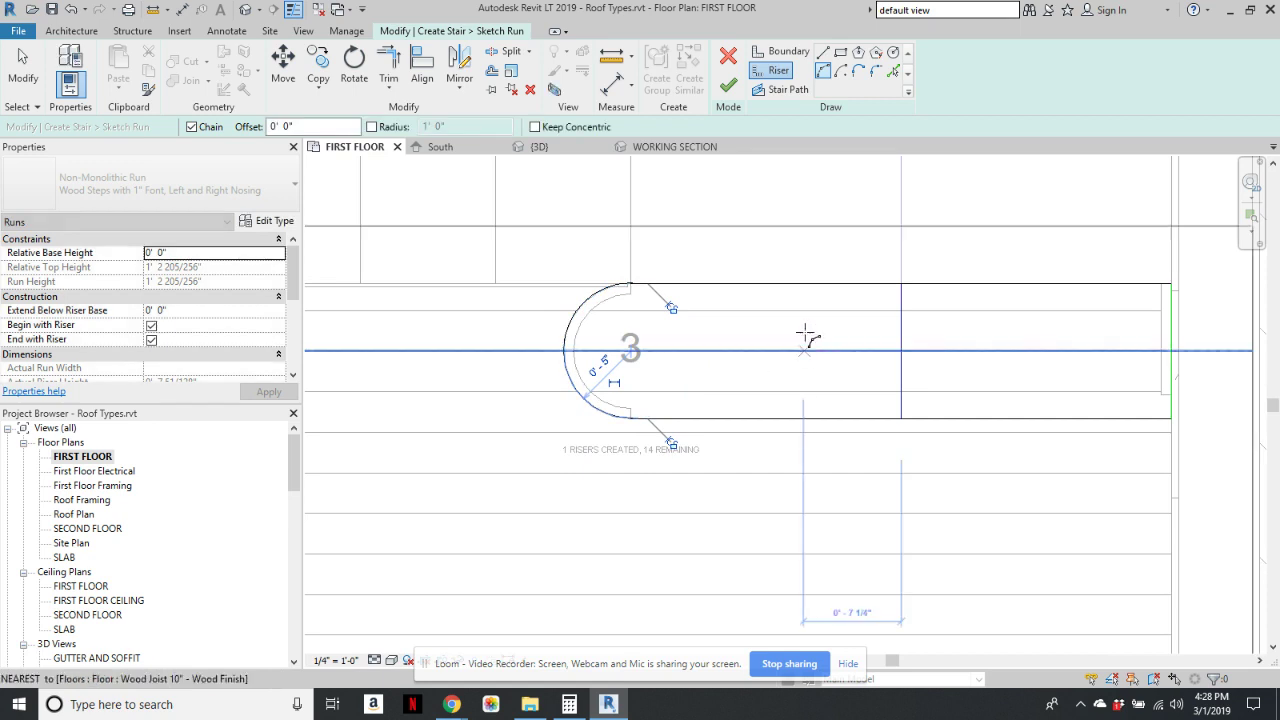
pyautogui.click(728, 86)
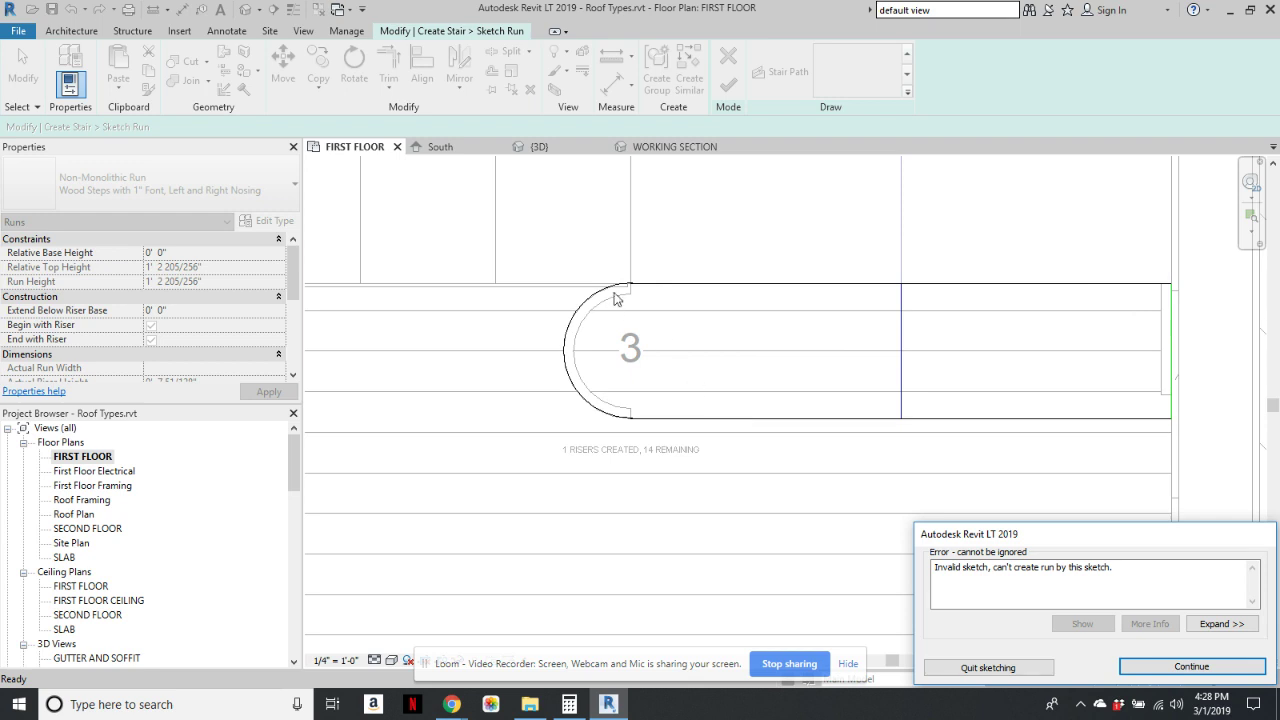
pyautogui.click(1150, 665)
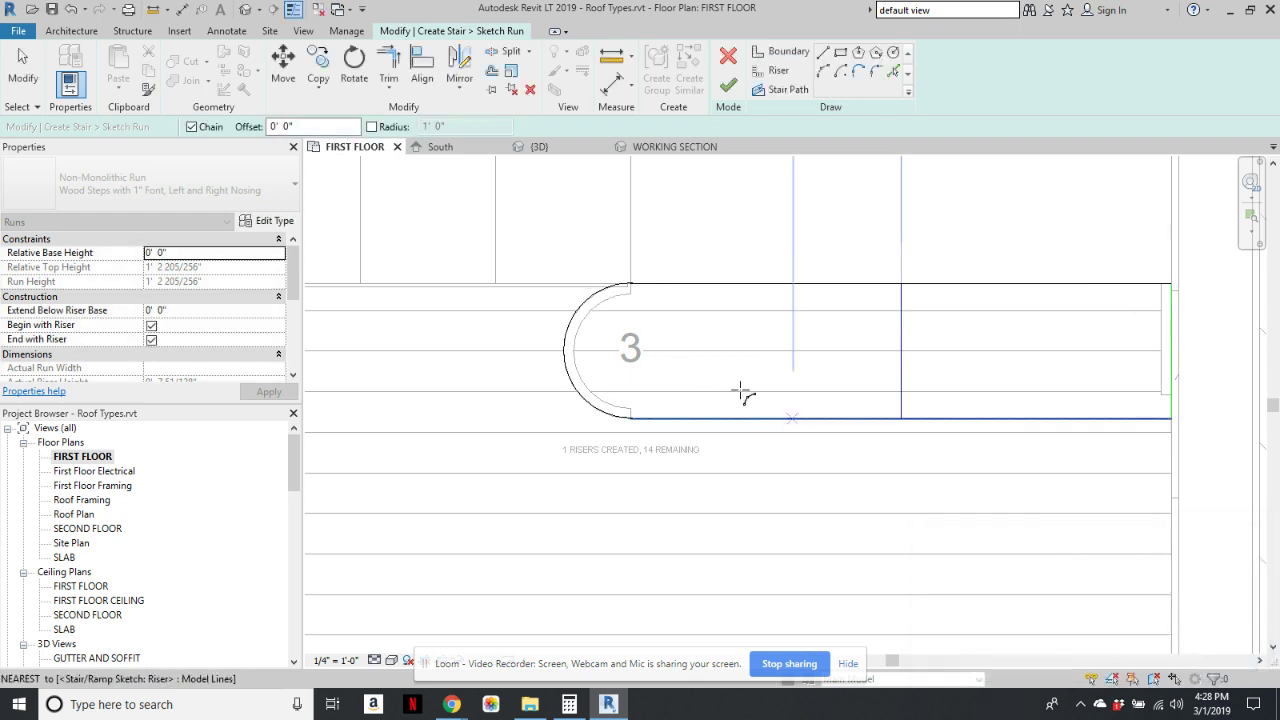
# - Delete the semicircular riser arc from the open end of the starting tread
pyautogui.press('Escape')
pyautogui.press('Escape')
pyautogui.click(595, 296)
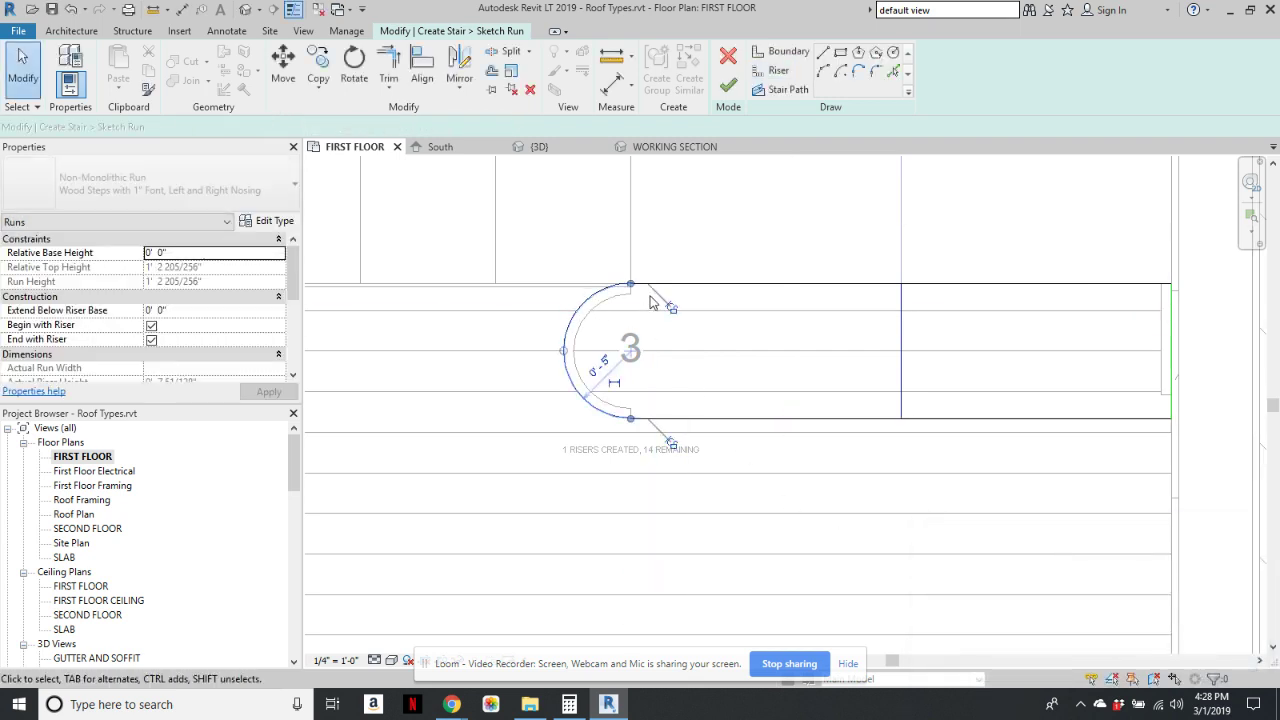
pyautogui.click(632, 292)
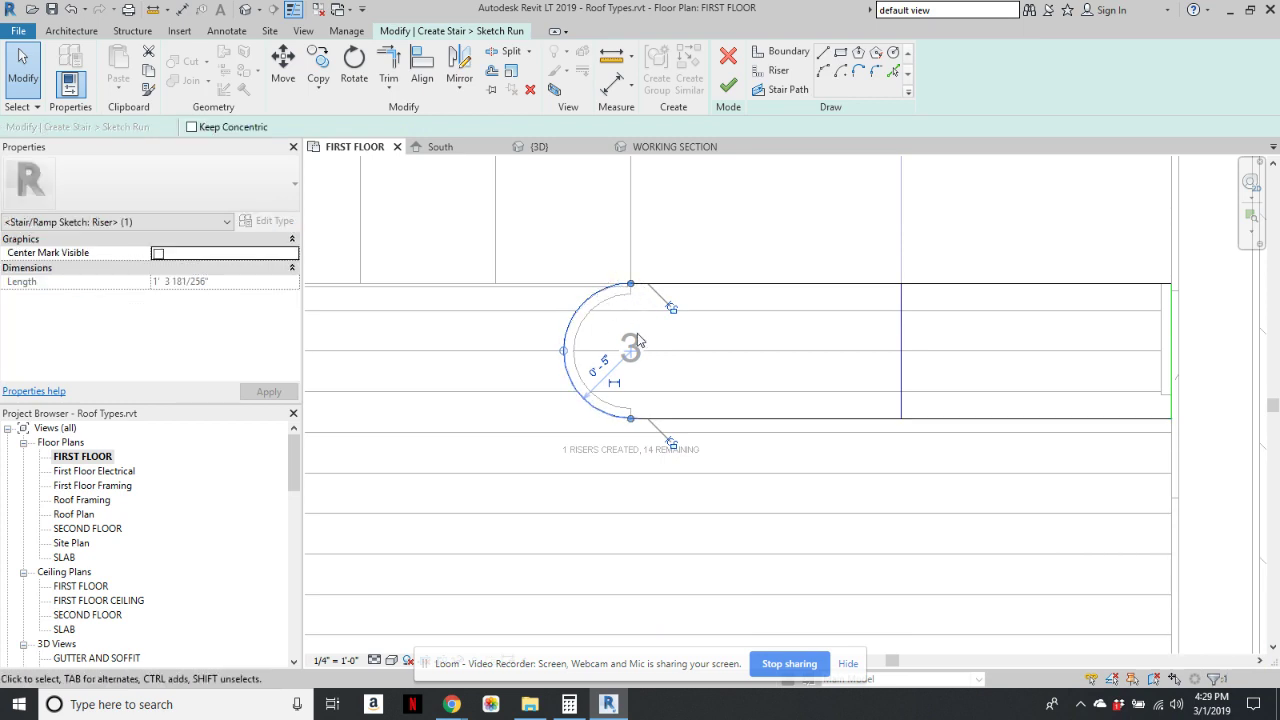
pyautogui.press('Escape')
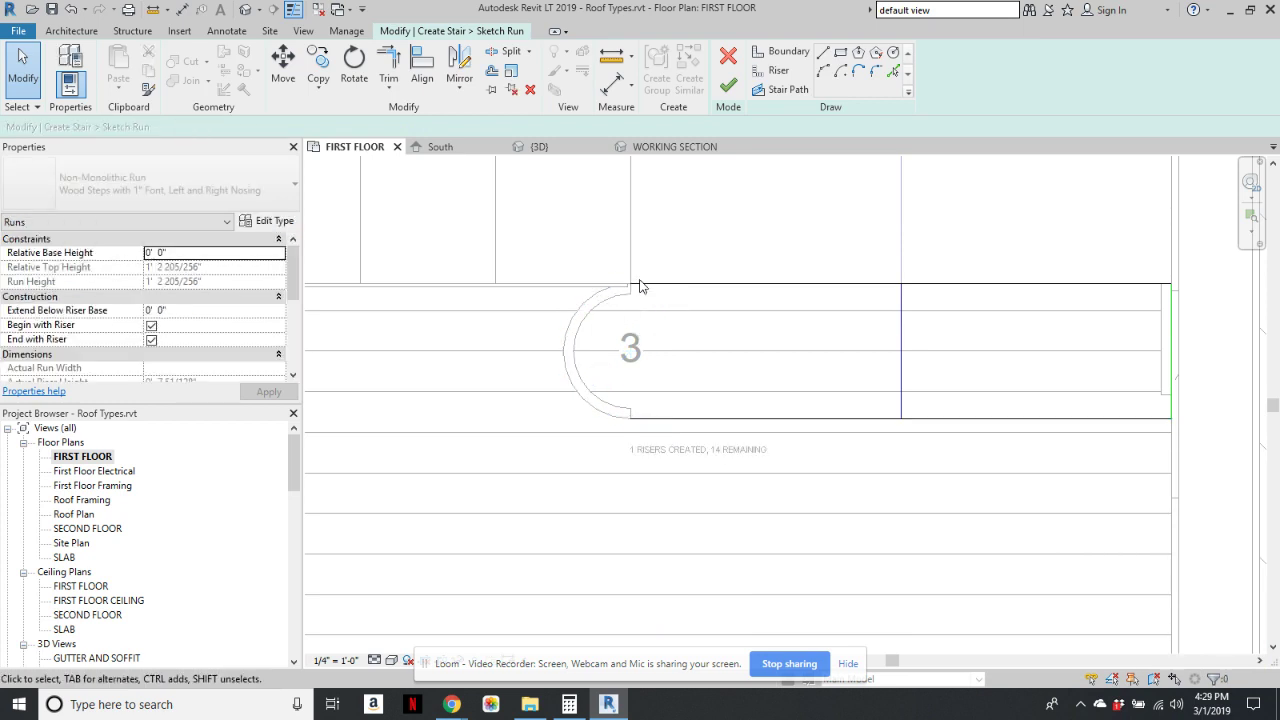
pyautogui.click(826, 70)
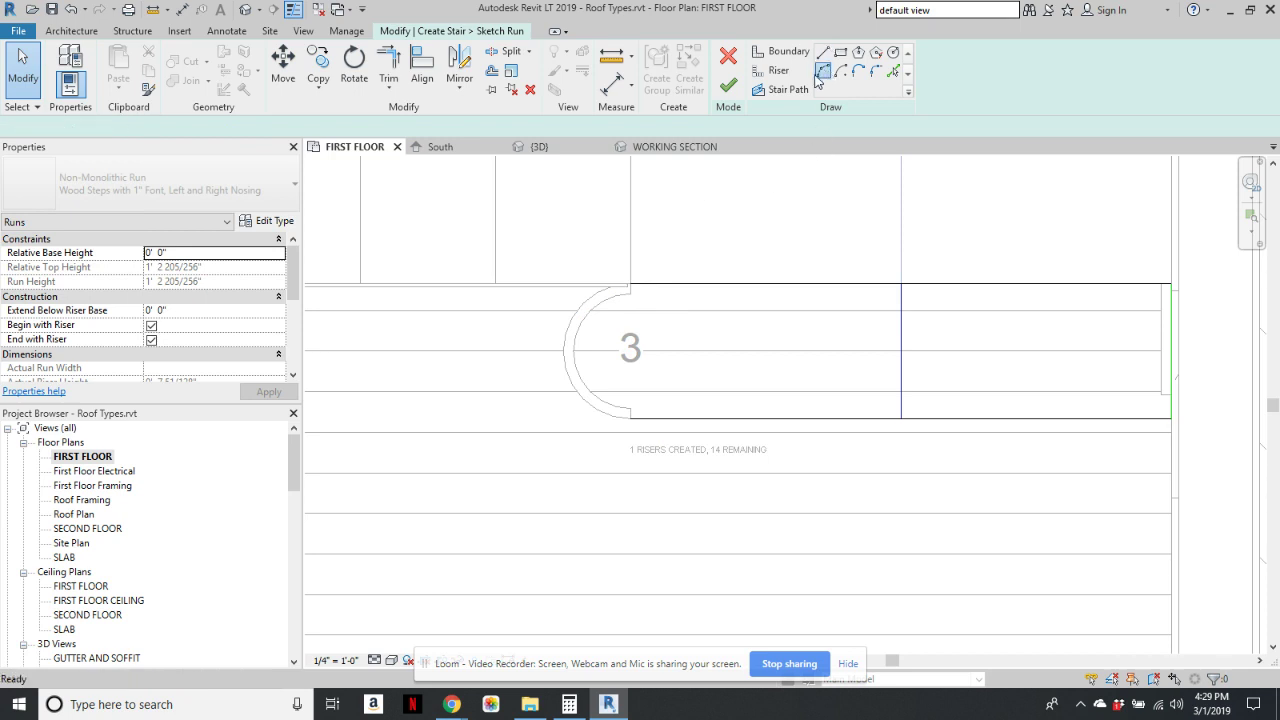
pyautogui.click(630, 418)
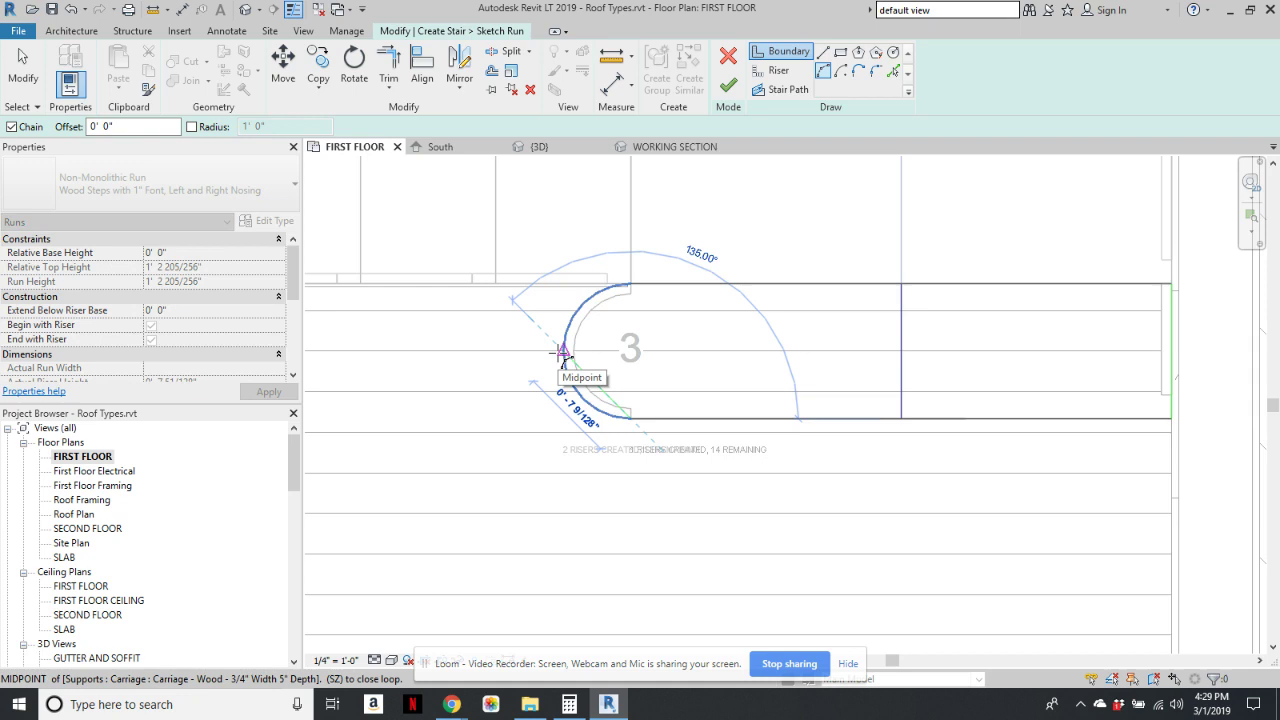
pyautogui.press('Escape')
pyautogui.click(778, 70)
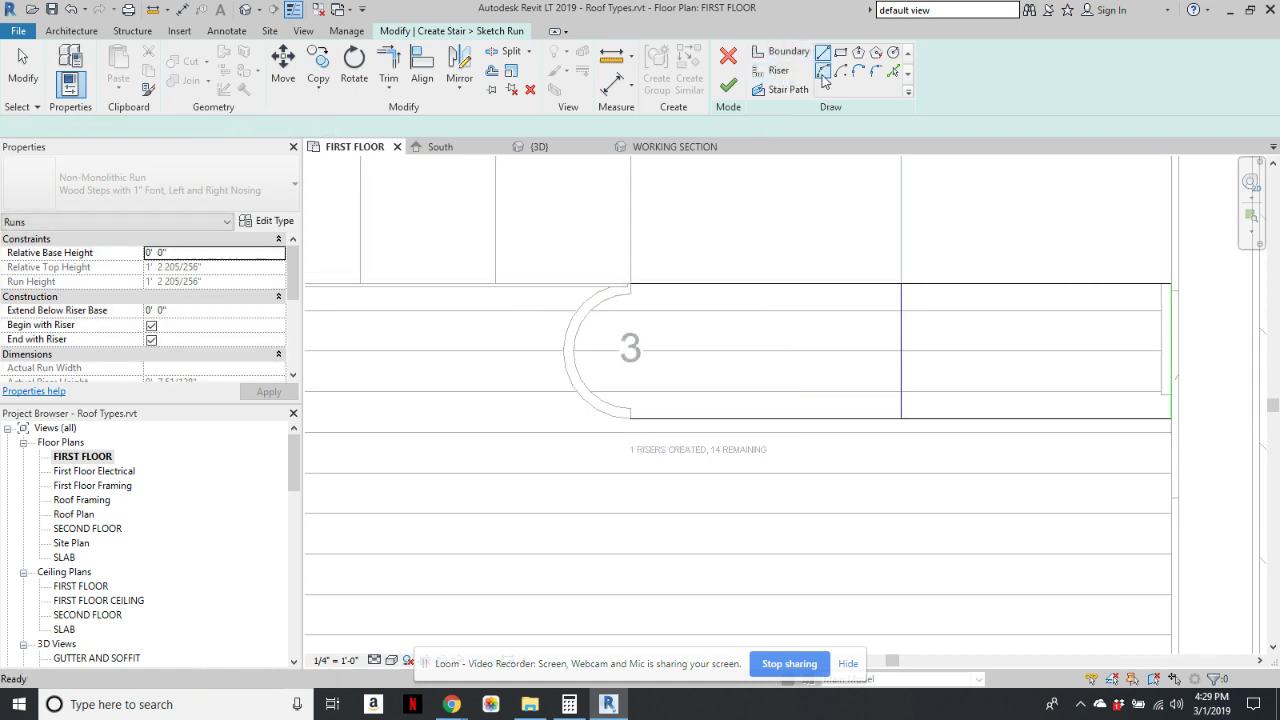
pyautogui.click(630, 418)
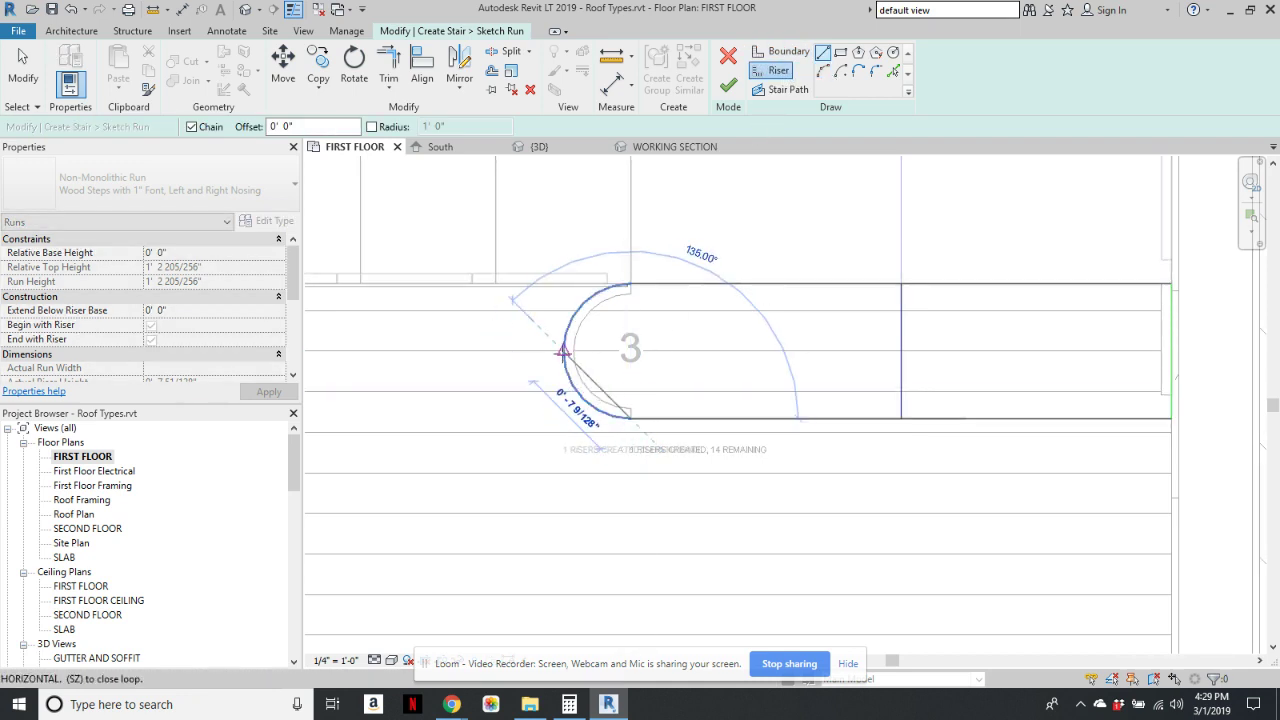
pyautogui.click(563, 351)
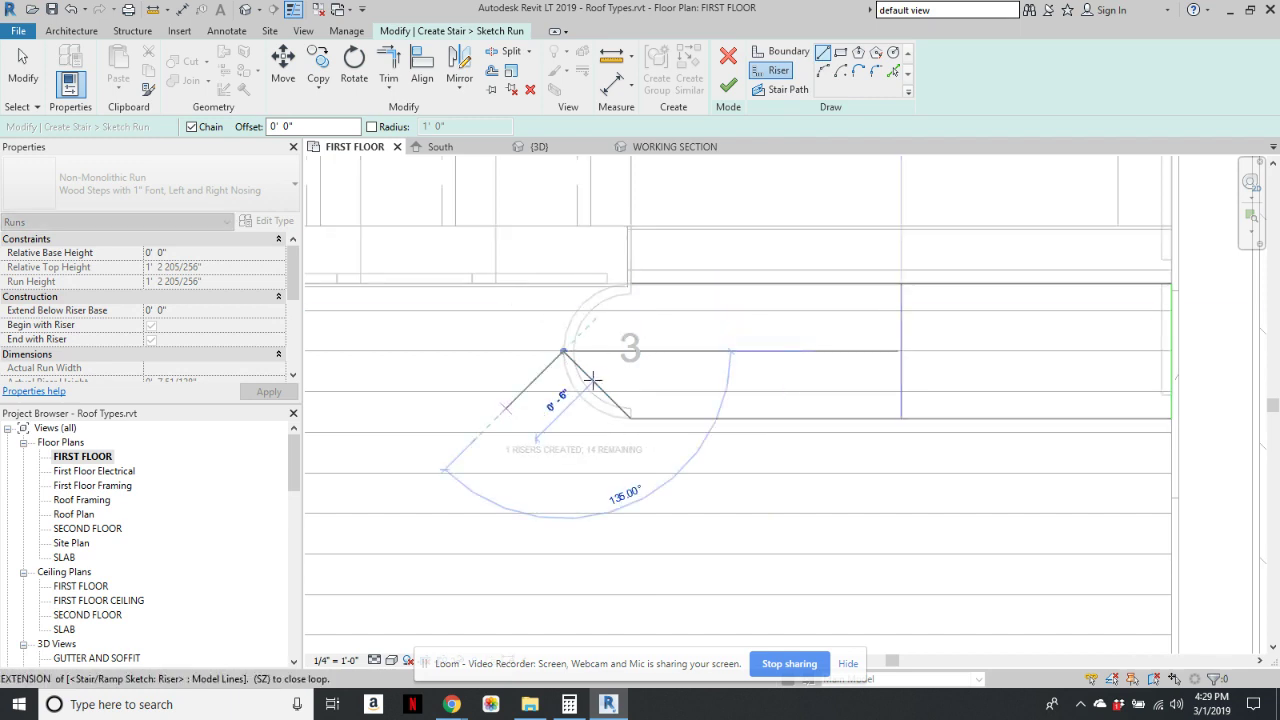
pyautogui.press('Escape')
pyautogui.press('Escape')
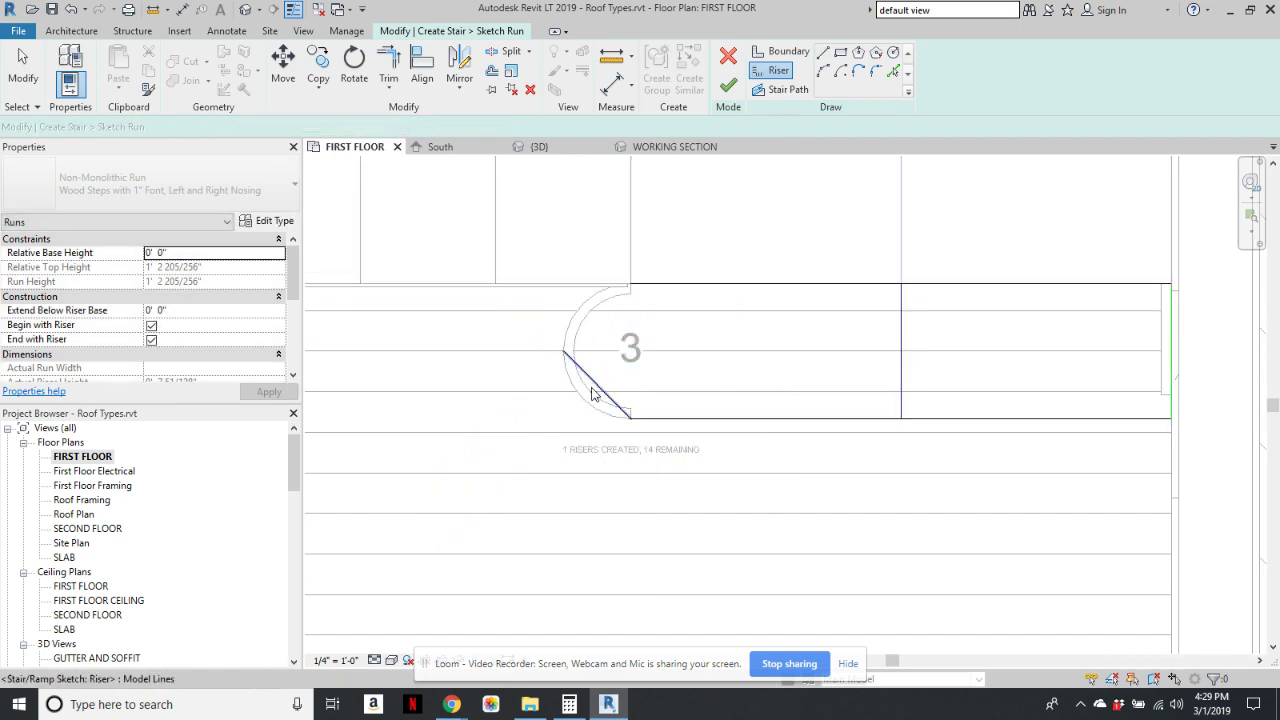
pyautogui.press('Escape')
pyautogui.click(595, 387)
pyautogui.press('Delete')
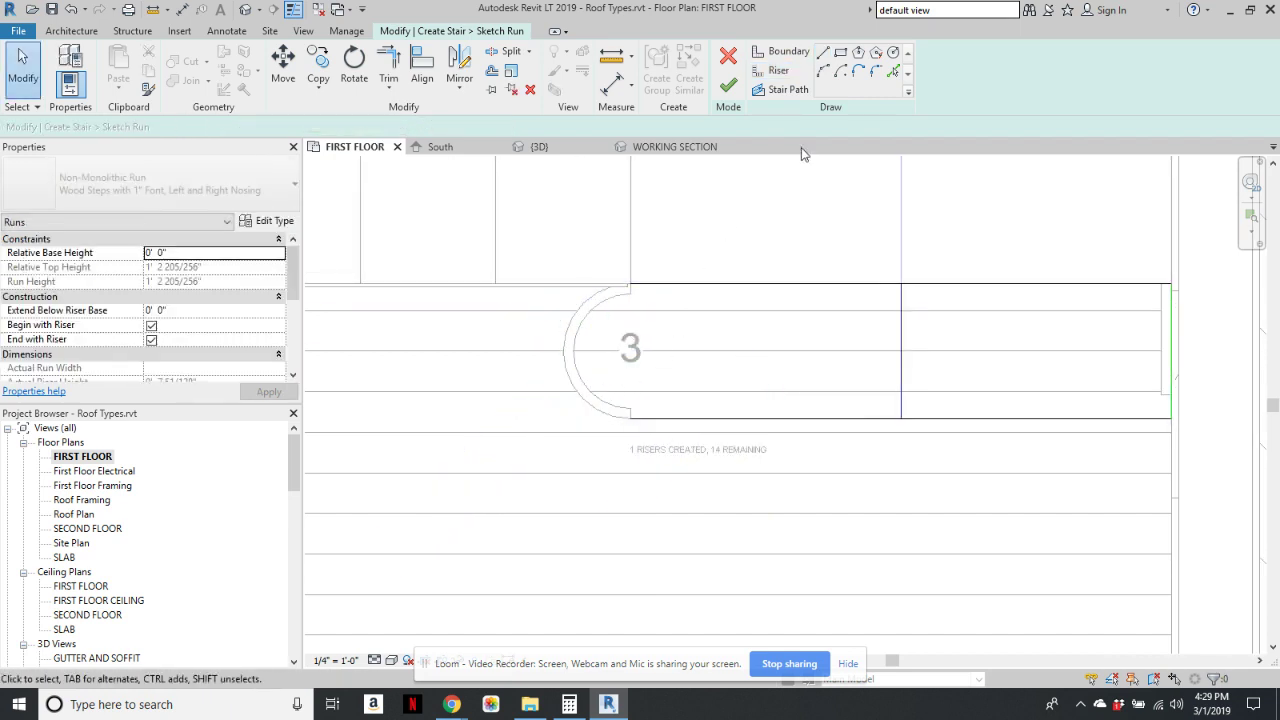
# - Draw a quarter-circle riser arc of 5" radius from the front riser's open end to the midpoint of the rounded tread end
pyautogui.click(779, 72)
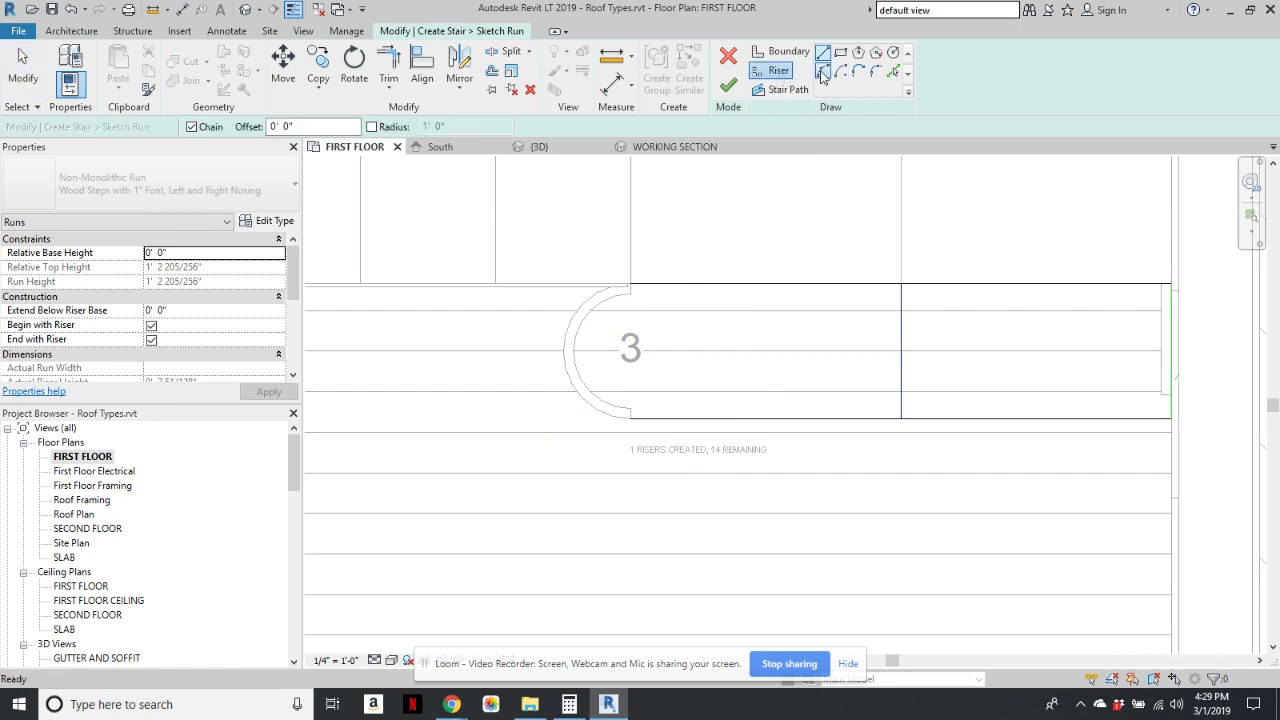
pyautogui.click(822, 74)
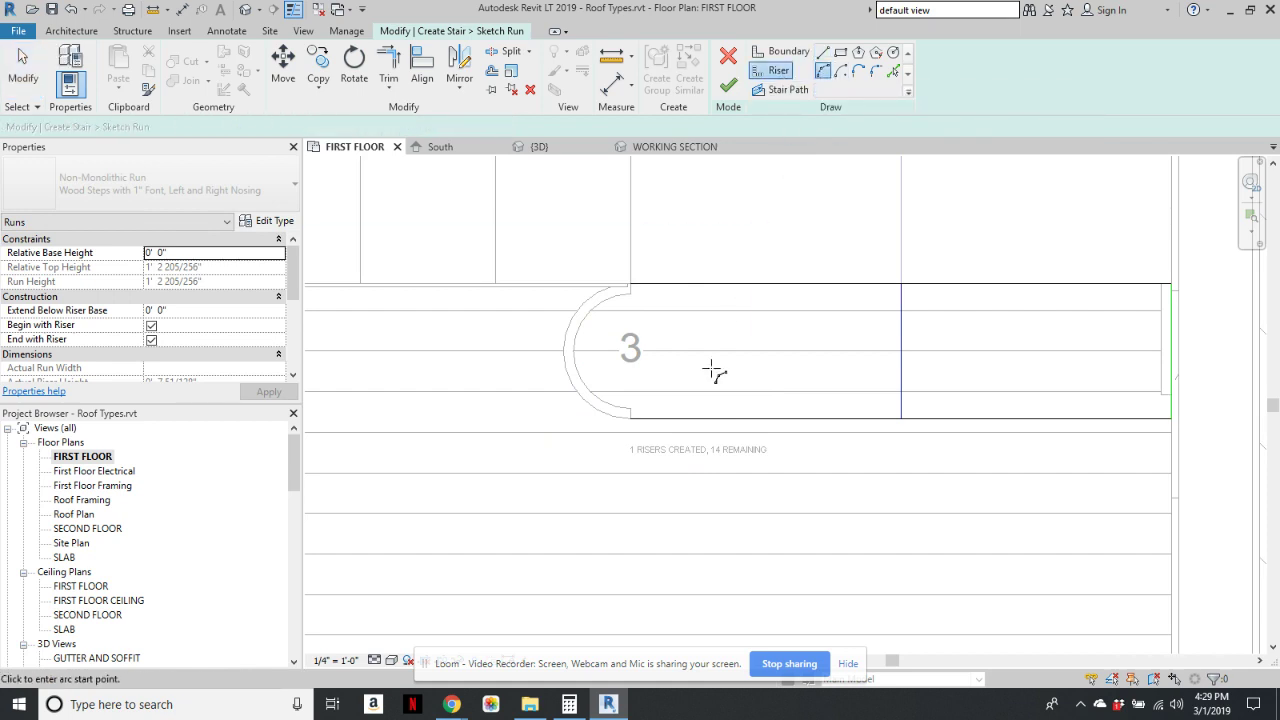
pyautogui.click(631, 418)
pyautogui.click(564, 351)
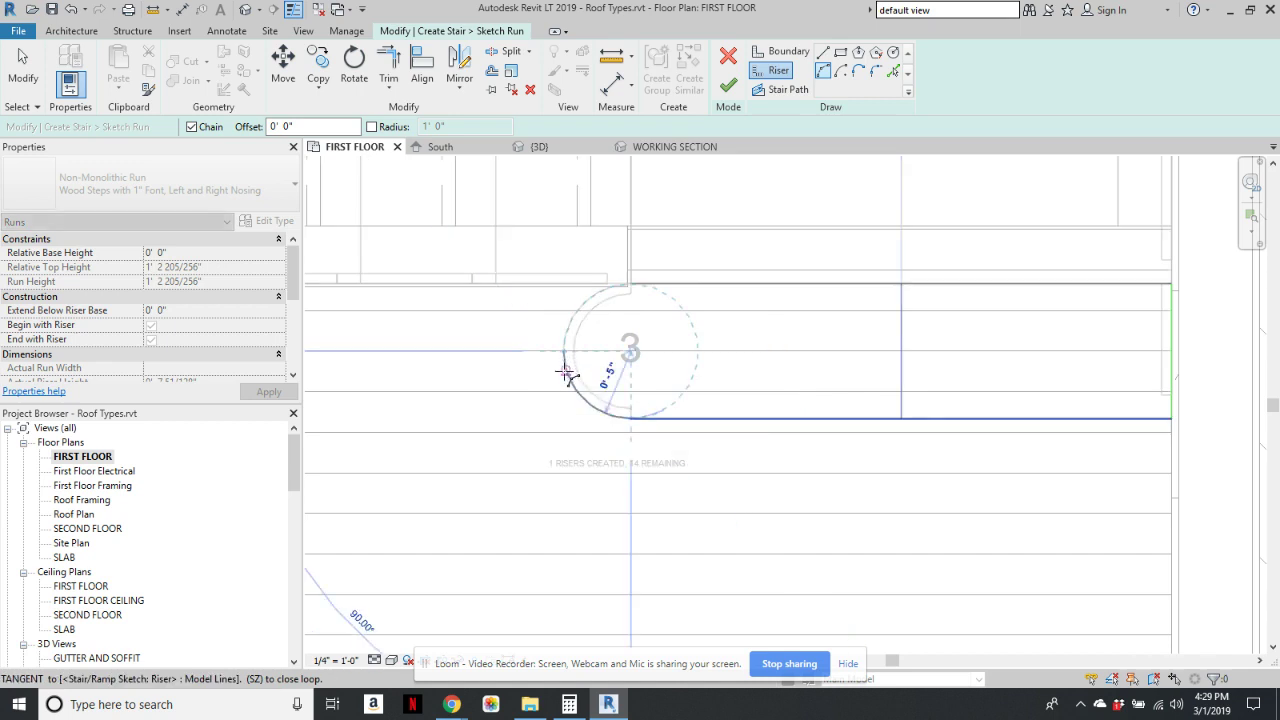
pyautogui.click(690, 362)
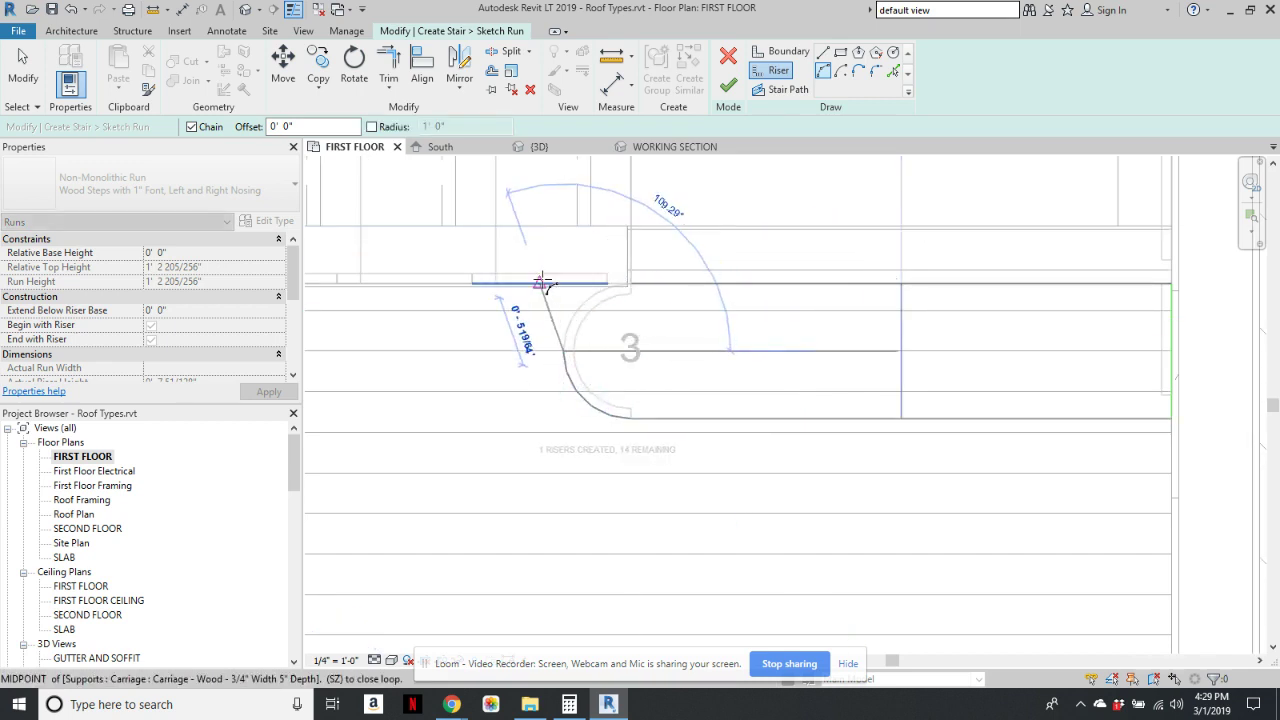
pyautogui.press('Escape')
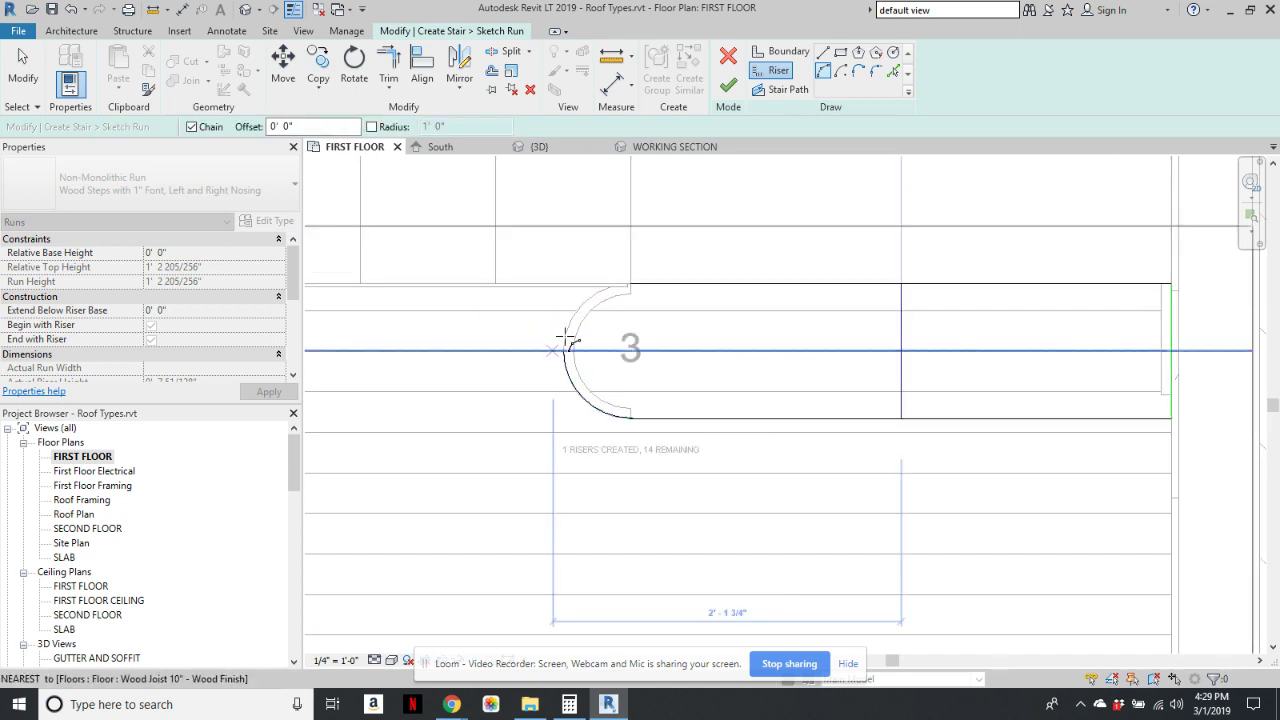
# - Draw a 3/4" boundary line at the rear corner of the rounded tread end, between the inner arc's endpoint and the tread's rear edge
pyautogui.press('Escape')
pyautogui.scroll(2, 575, 312)
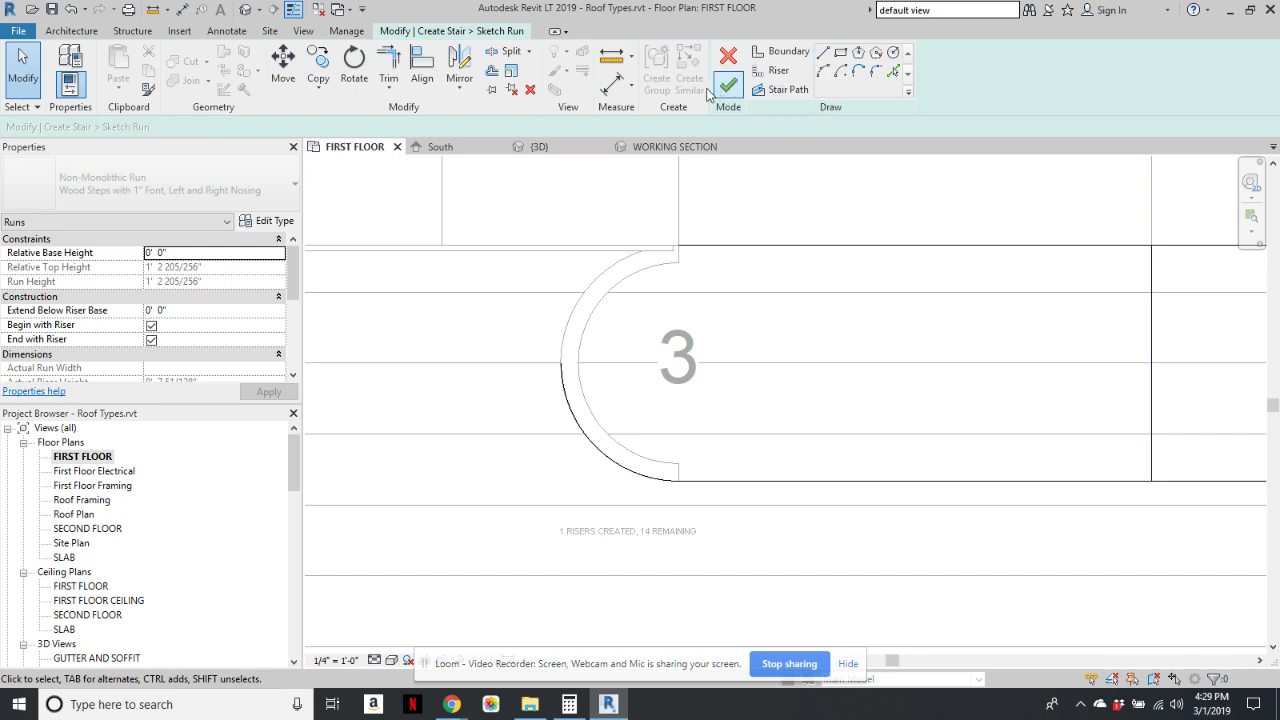
pyautogui.click(777, 51)
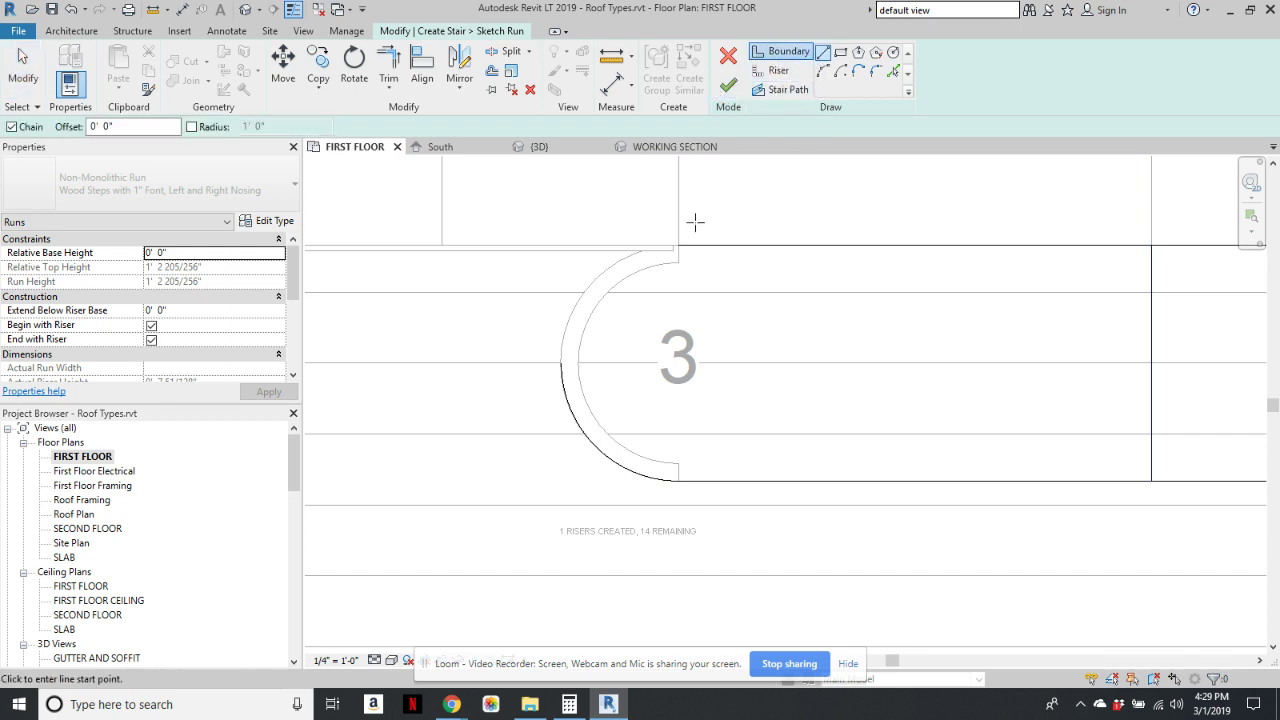
pyautogui.click(678, 262)
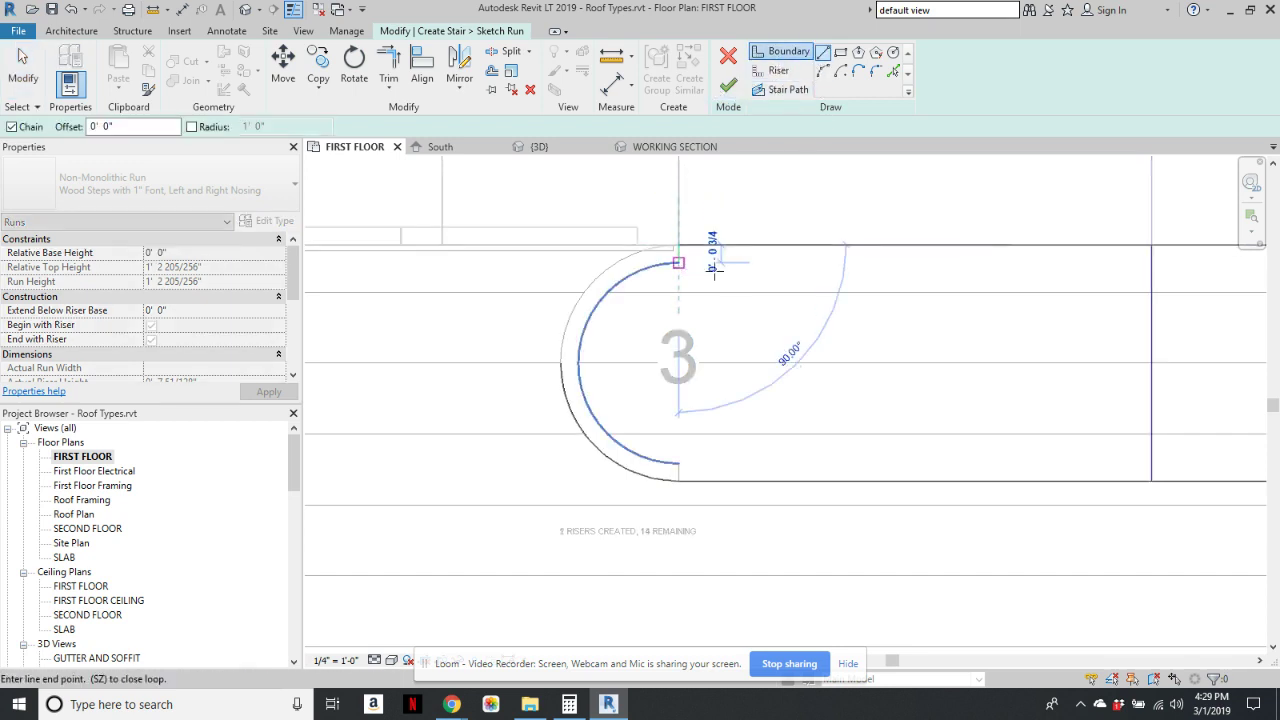
pyautogui.press('Escape')
pyautogui.press('Escape')
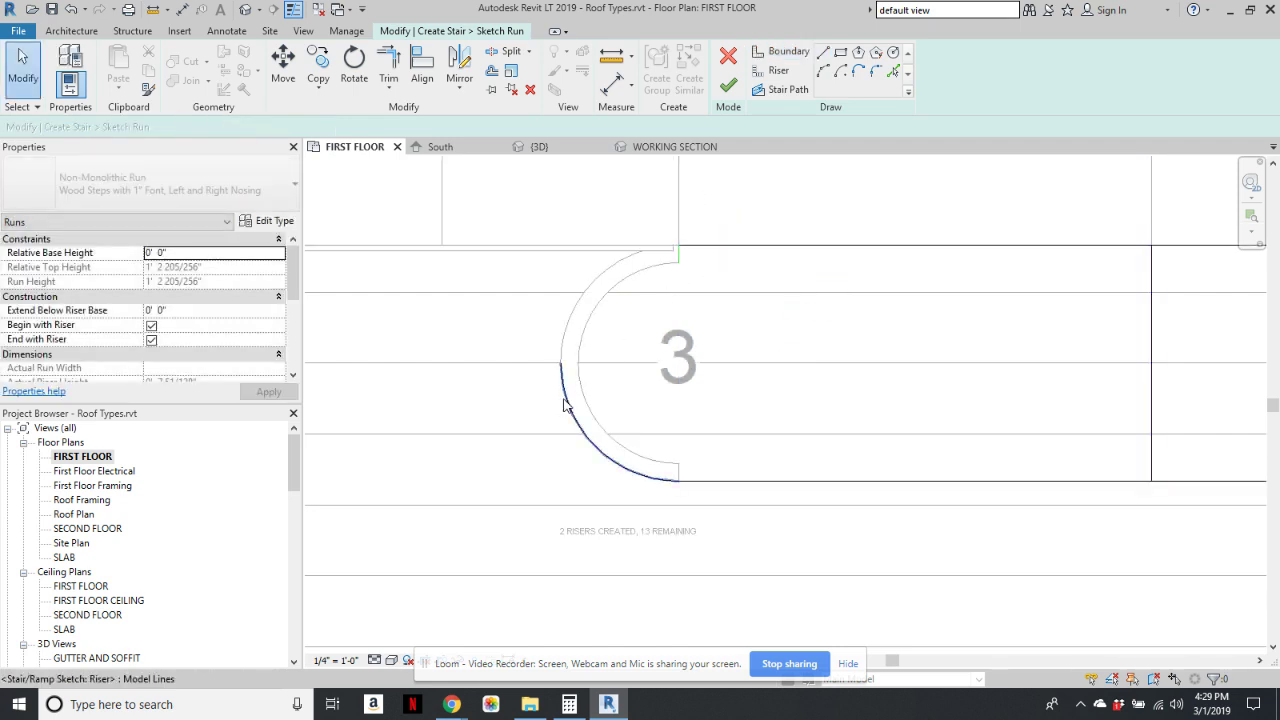
# - Try to extend the quarter-circle riser arc's free end to the short boundary line, and delete the arc
pyautogui.click(564, 404)
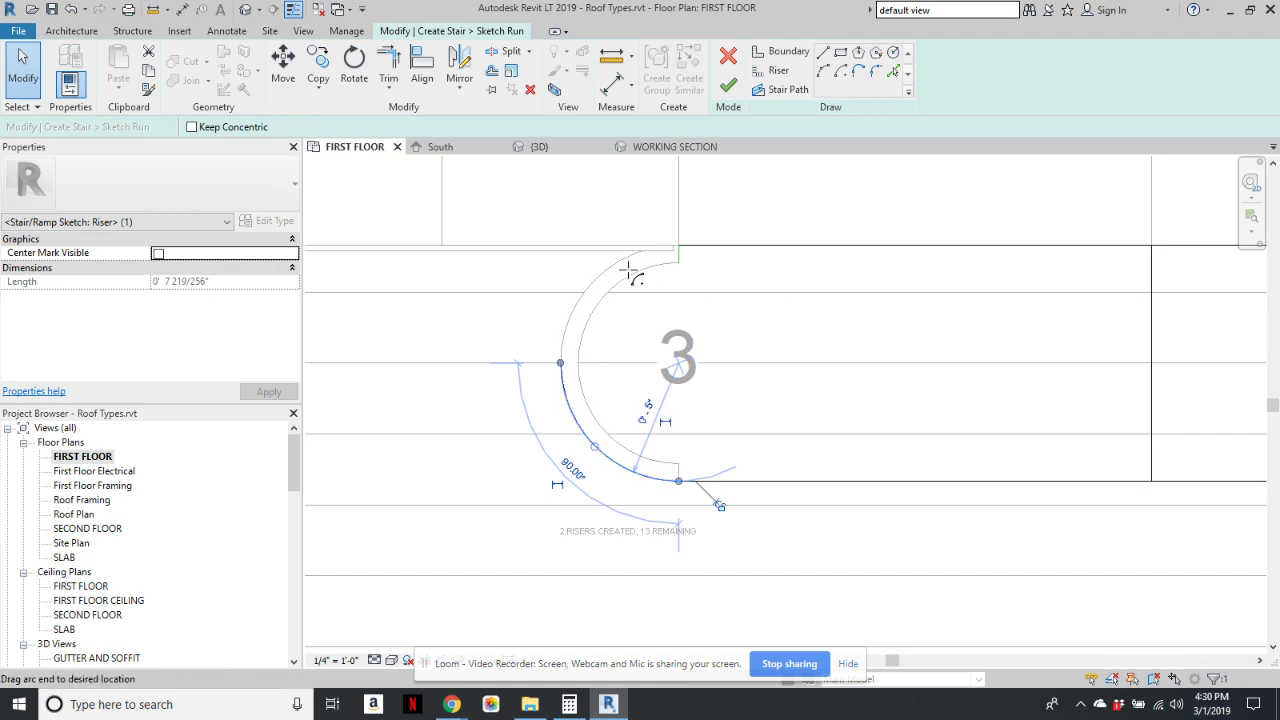
pyautogui.moveTo(628, 268); pyautogui.dragTo(678, 263)
pyautogui.click(639, 402)
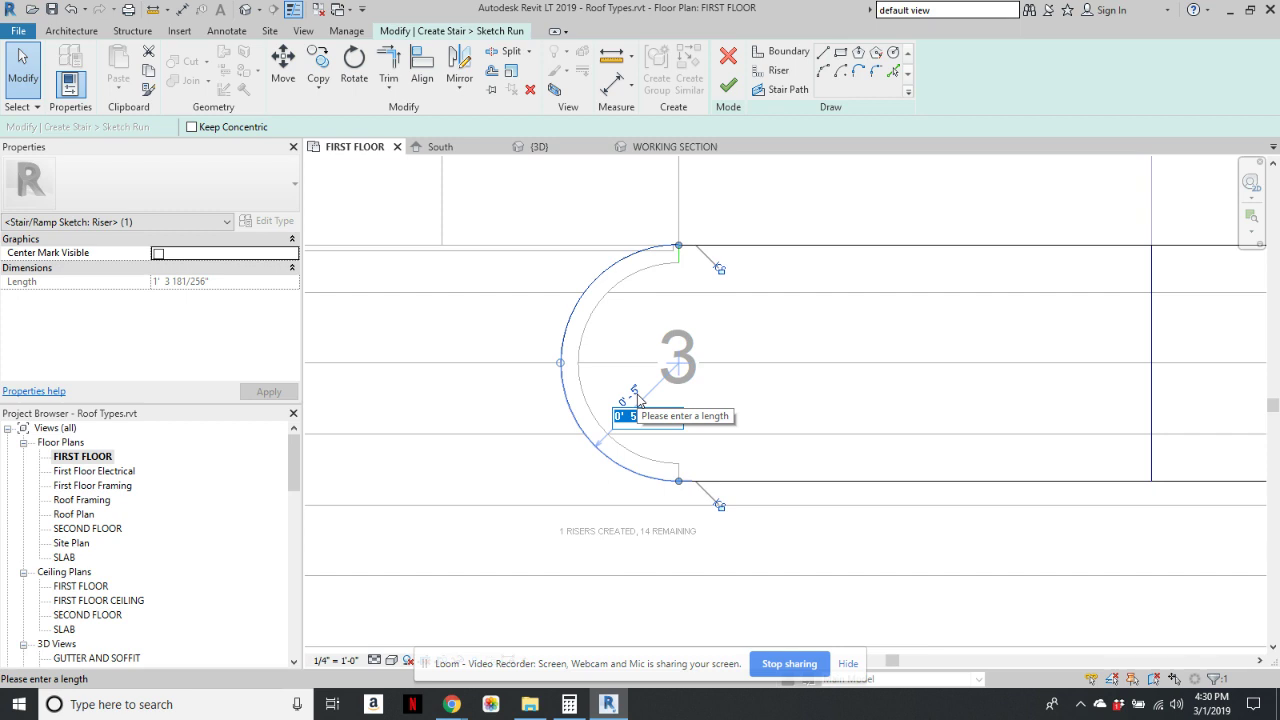
pyautogui.press('BackSpace')
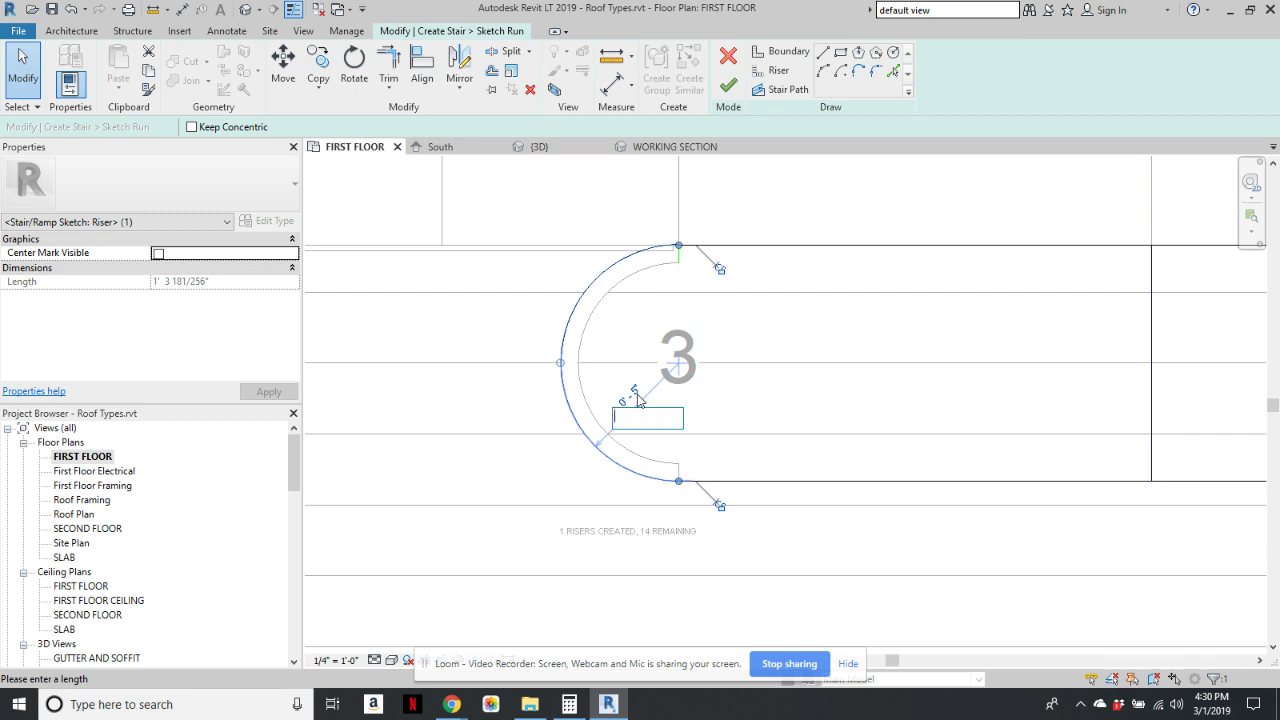
pyautogui.press('Escape')
pyautogui.press('Escape')
pyautogui.click(568, 321)
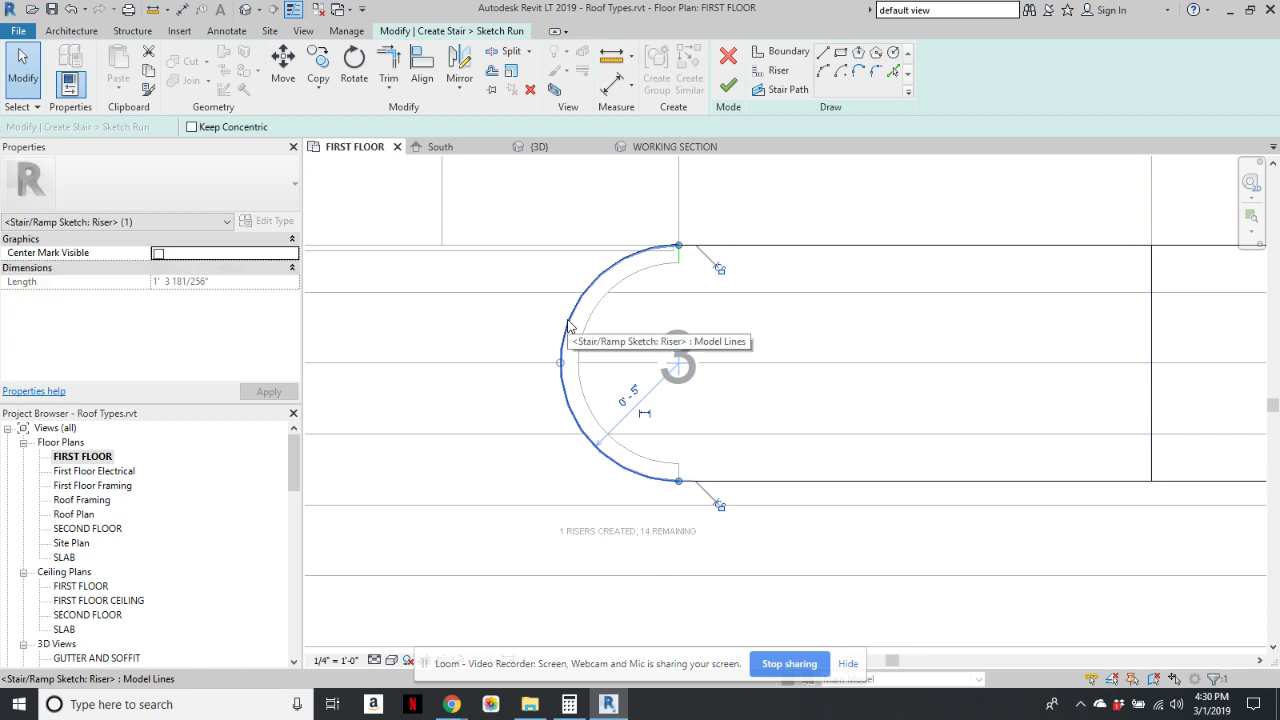
pyautogui.press('Escape')
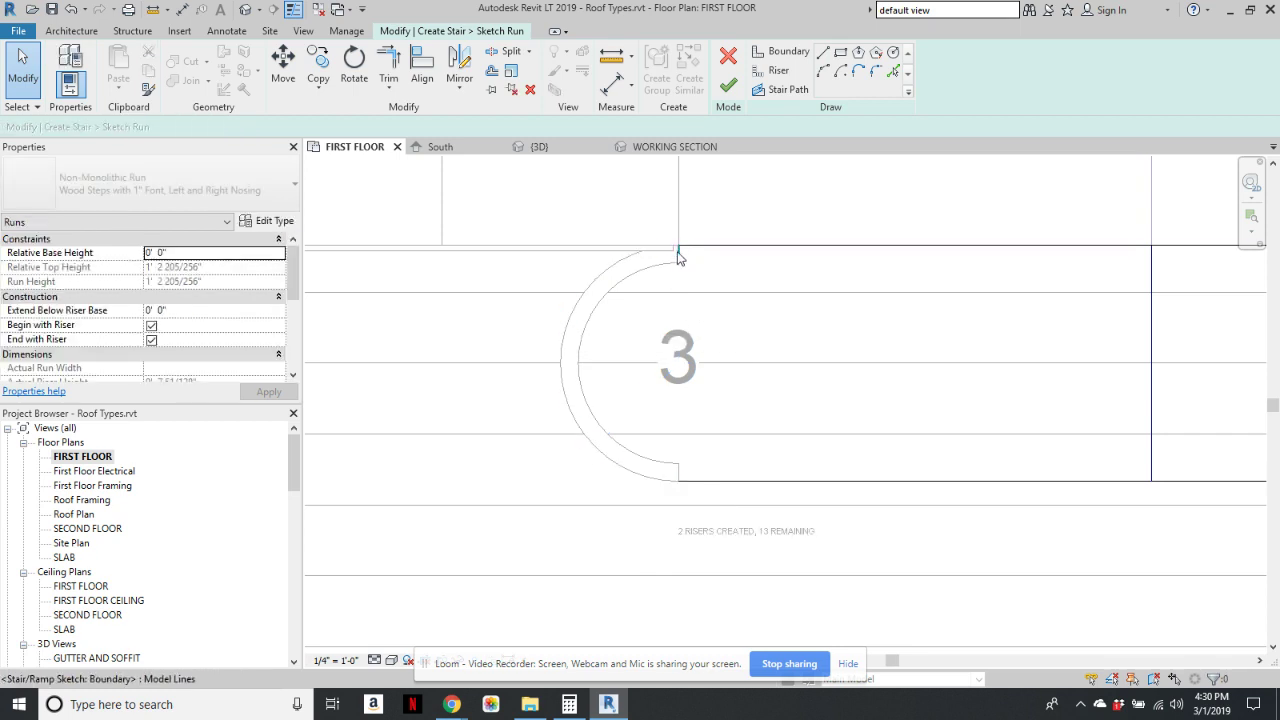
# - Draw a semicircular riser arc of about 4 5/8" radius from the front riser's end to the short boundary line, and finish the run sketch
pyautogui.click(775, 69)
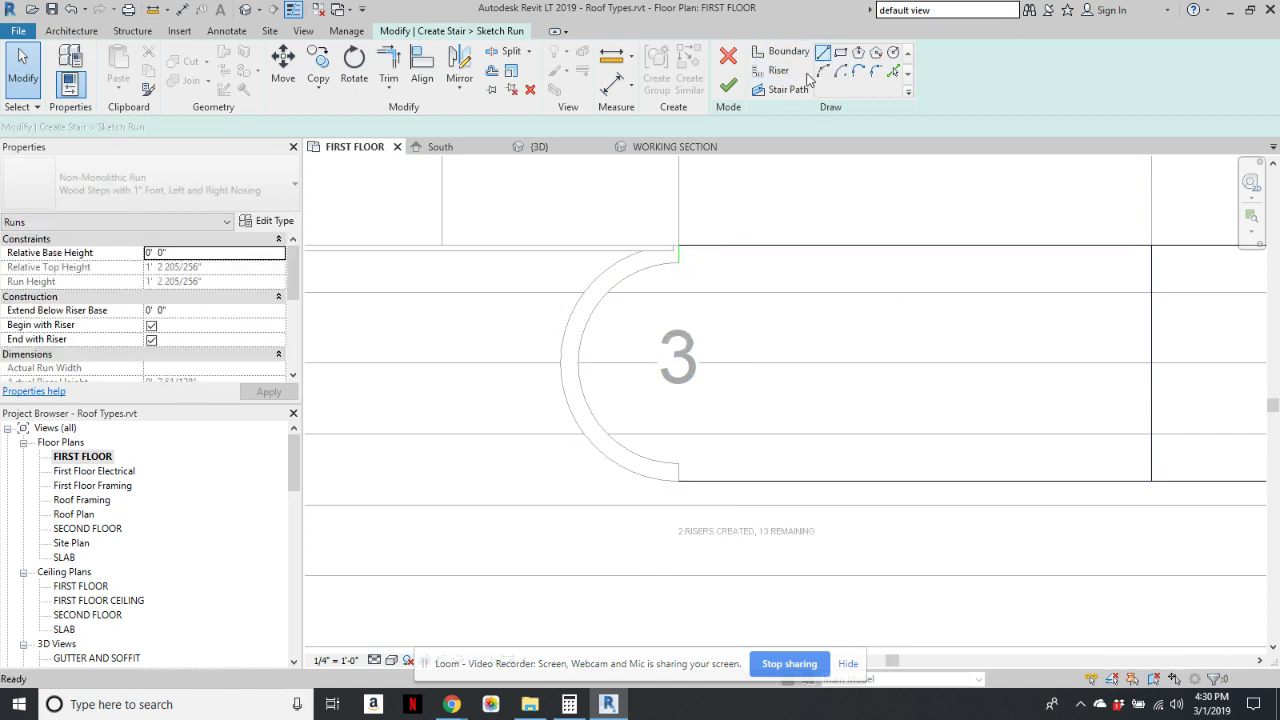
pyautogui.click(822, 70)
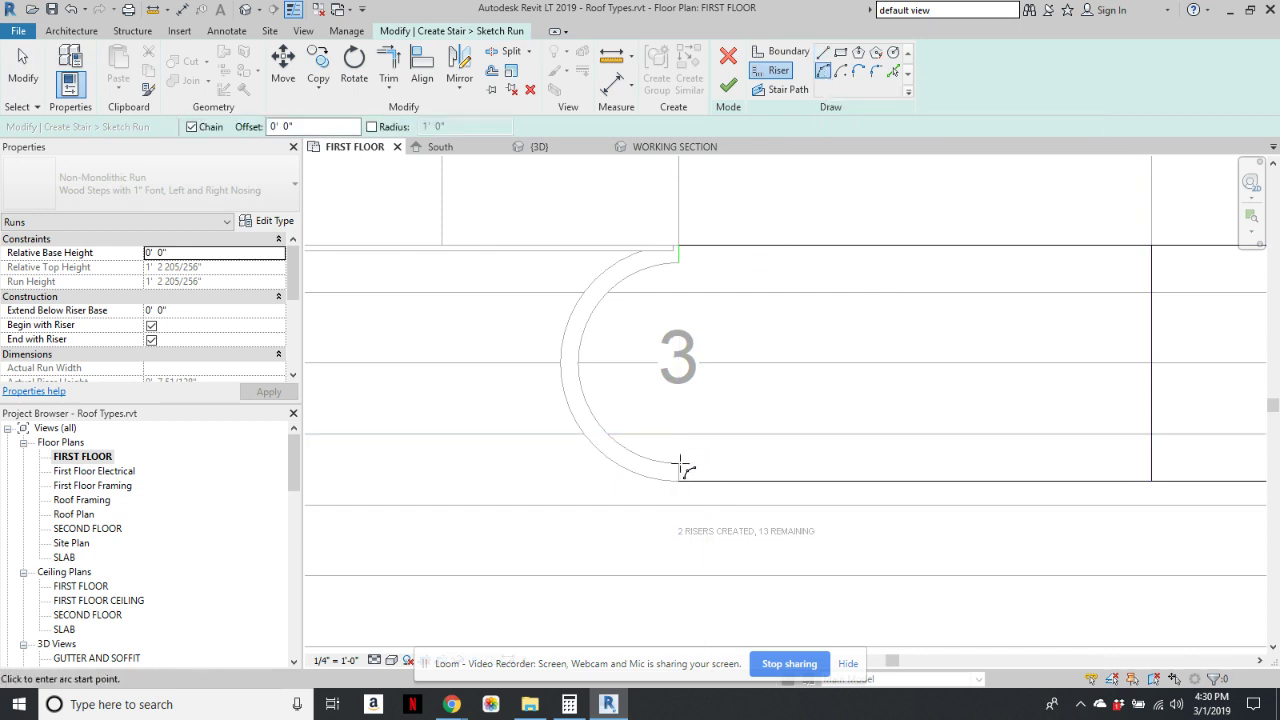
pyautogui.click(678, 480)
pyautogui.click(679, 263)
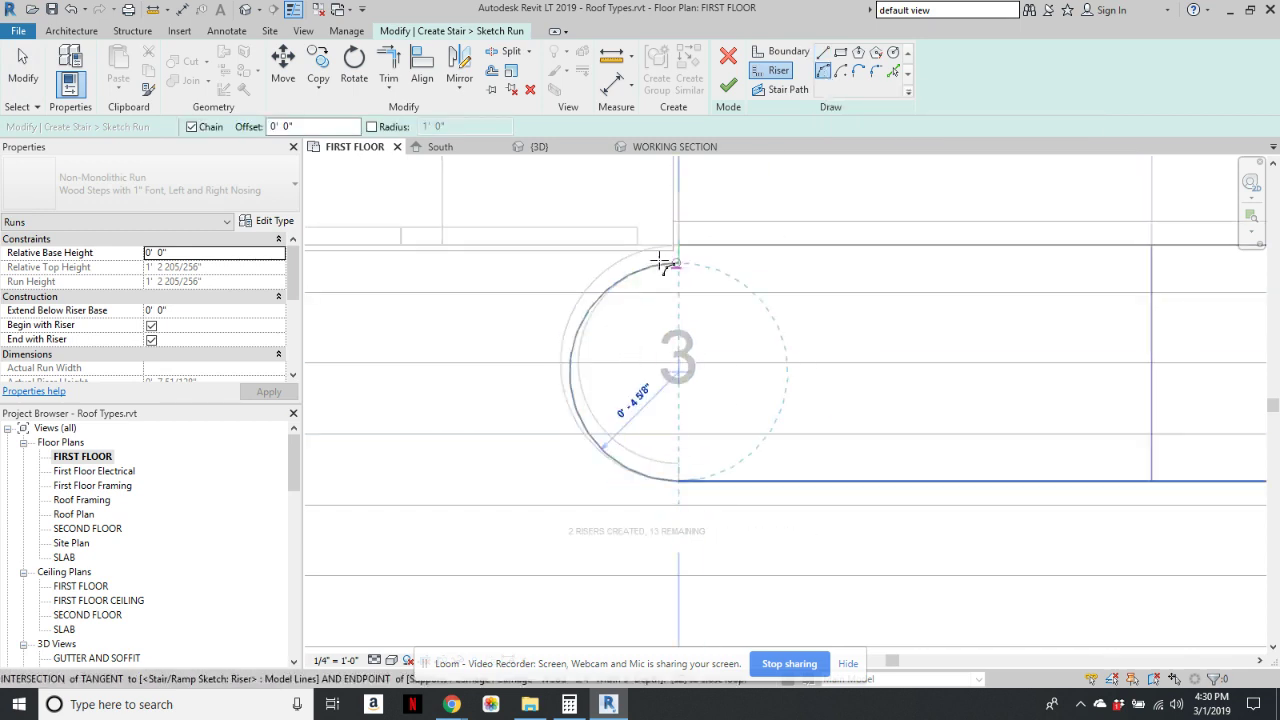
pyautogui.click(576, 340)
pyautogui.scroll(-3, 705, 334)
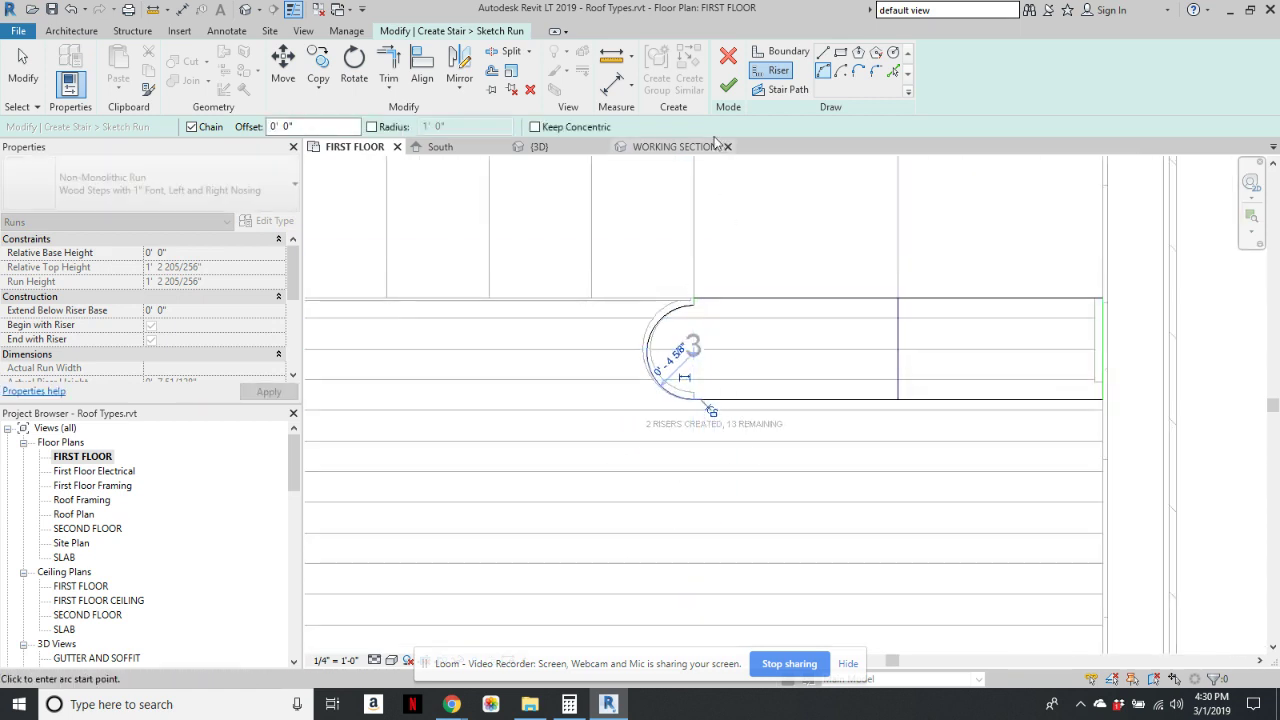
pyautogui.click(728, 86)
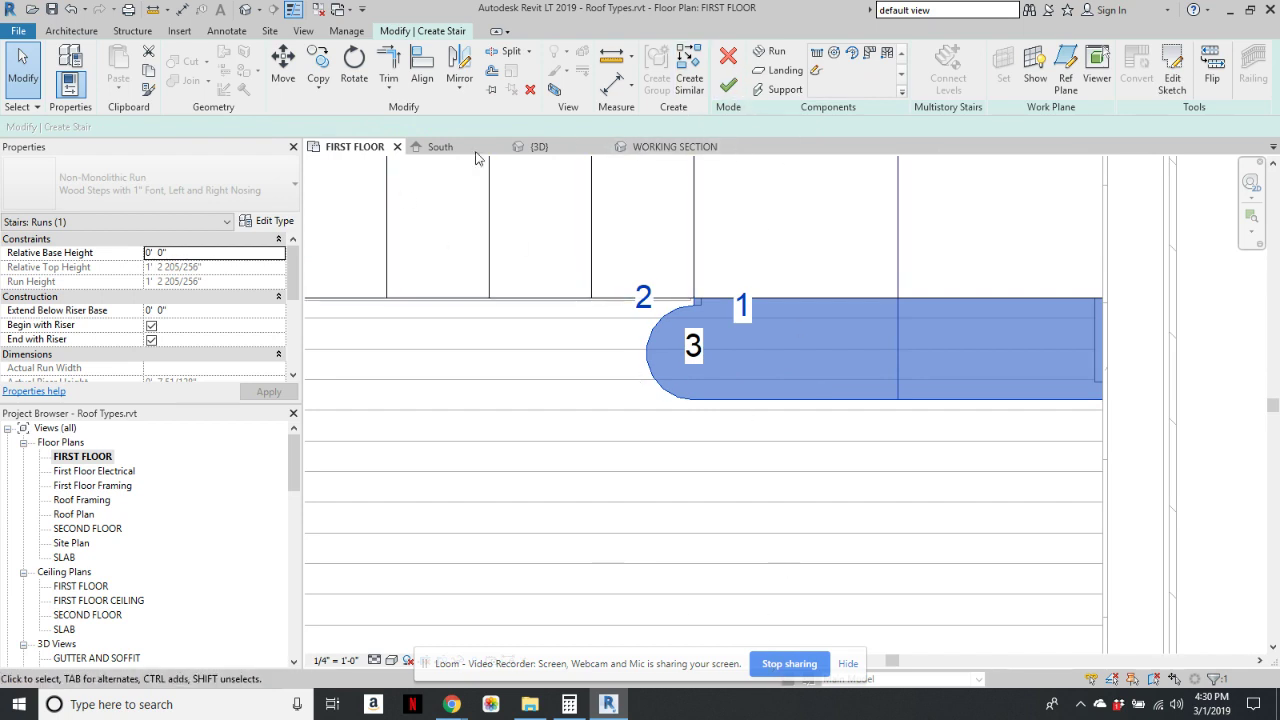
# - Examine the rounded starting step and its riser from several angles in the WORKING SECTION 3D view
pyautogui.click(535, 146)
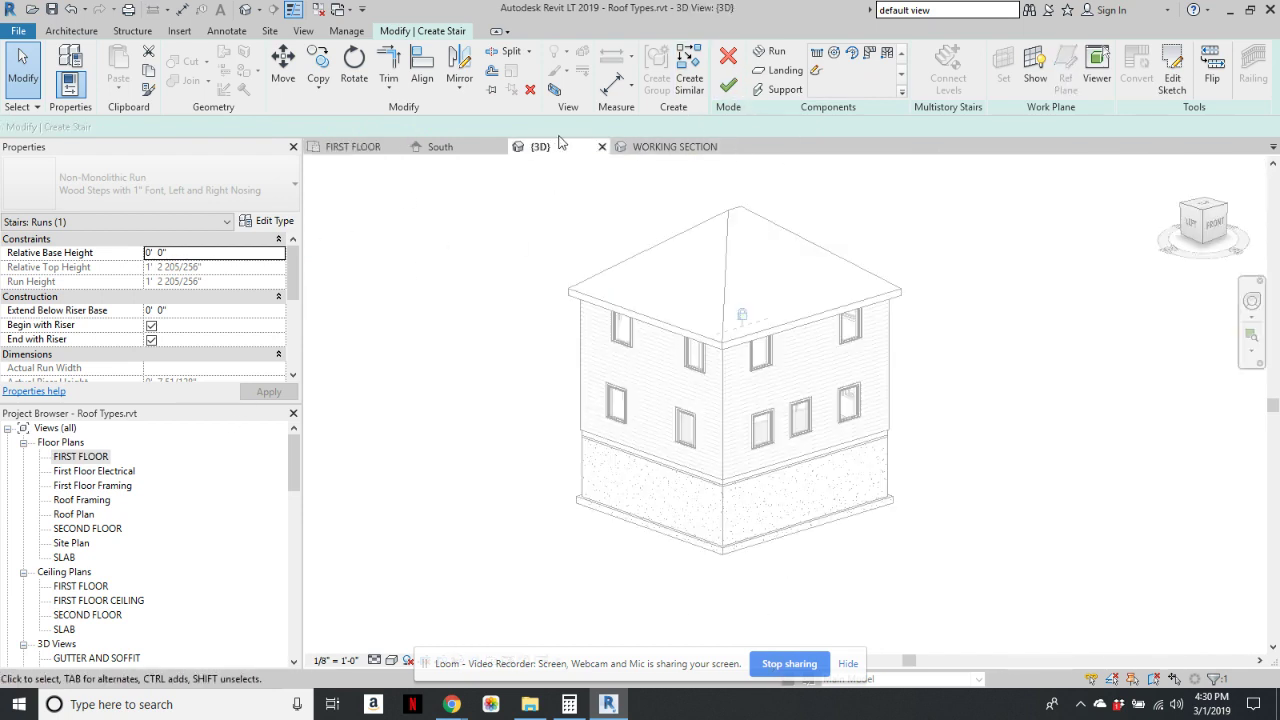
pyautogui.click(672, 147)
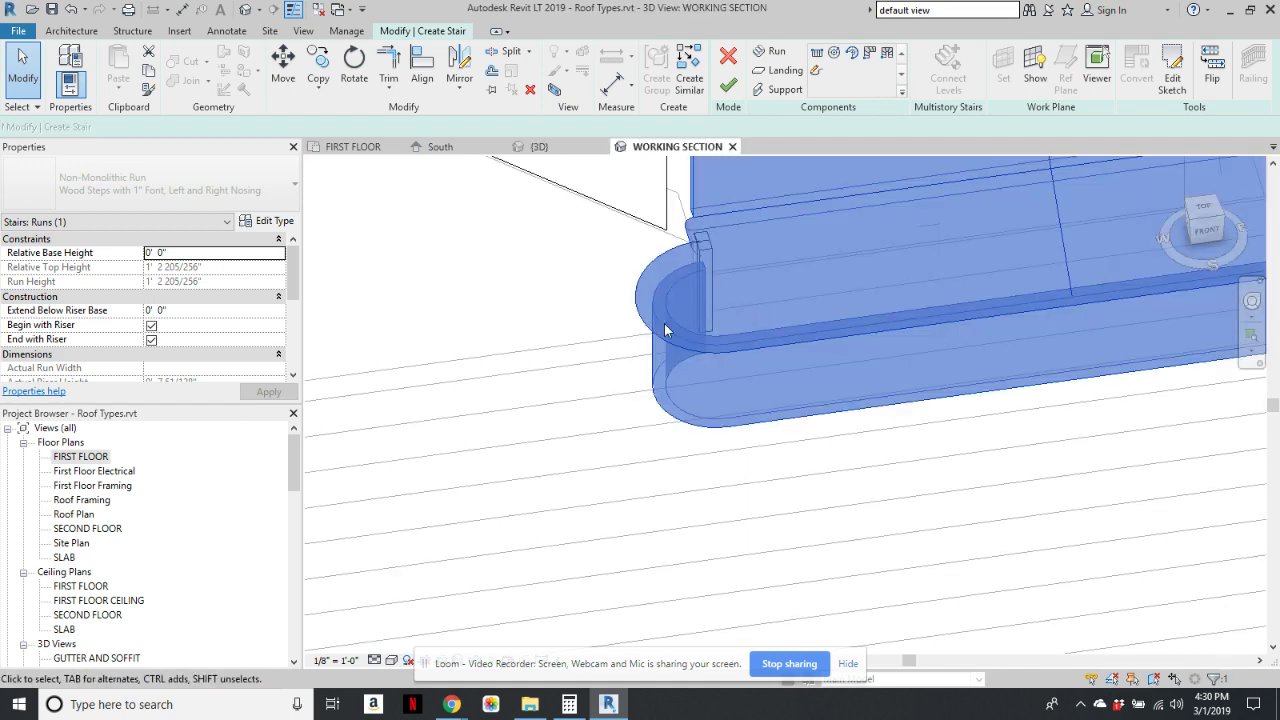
pyautogui.click(544, 387)
pyautogui.scroll(-2, 676, 408)
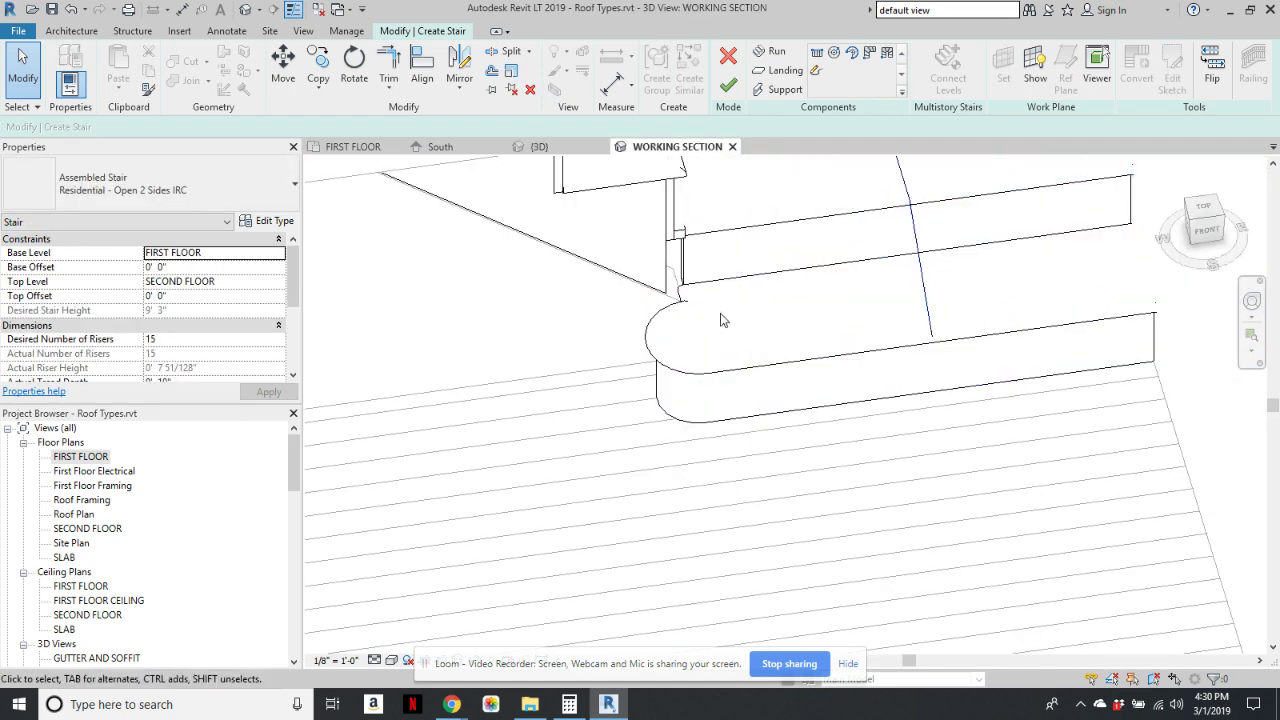
pyautogui.keyDown('shift'); pyautogui.moveTo(765, 482); pyautogui.dragTo(723, 366, button='middle'); pyautogui.keyUp('shift')
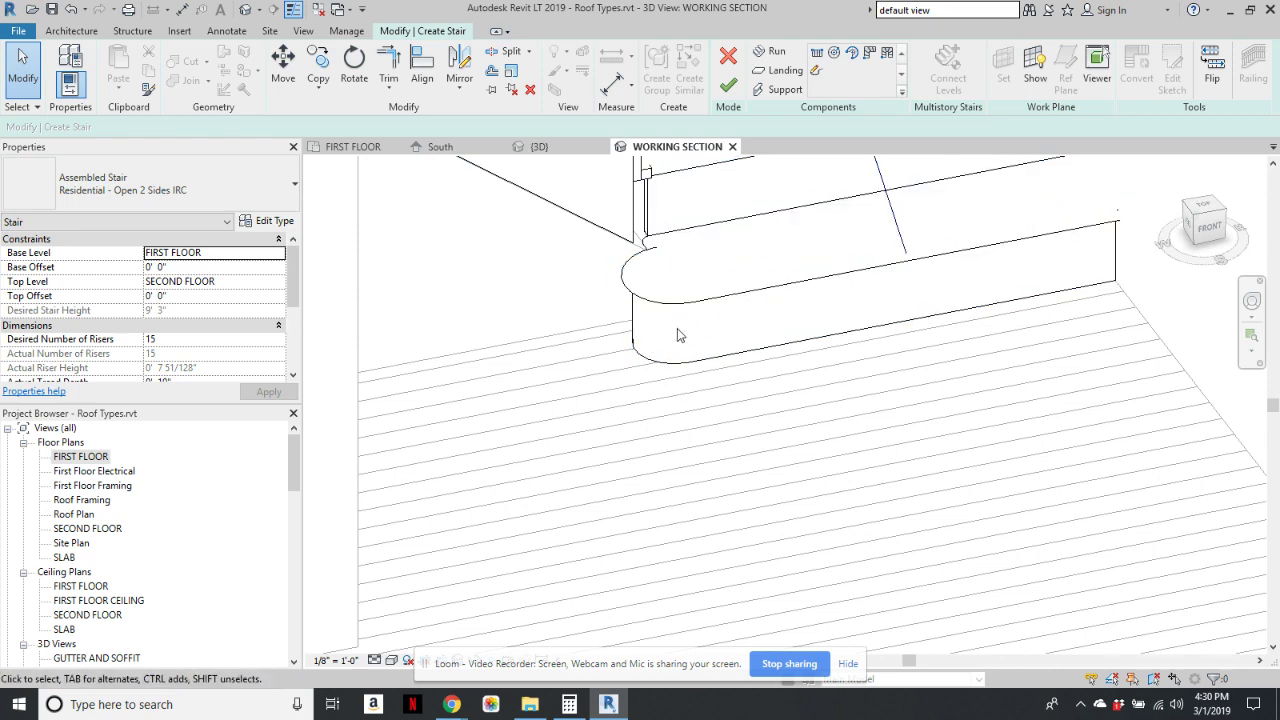
pyautogui.scroll(-1, 659, 311)
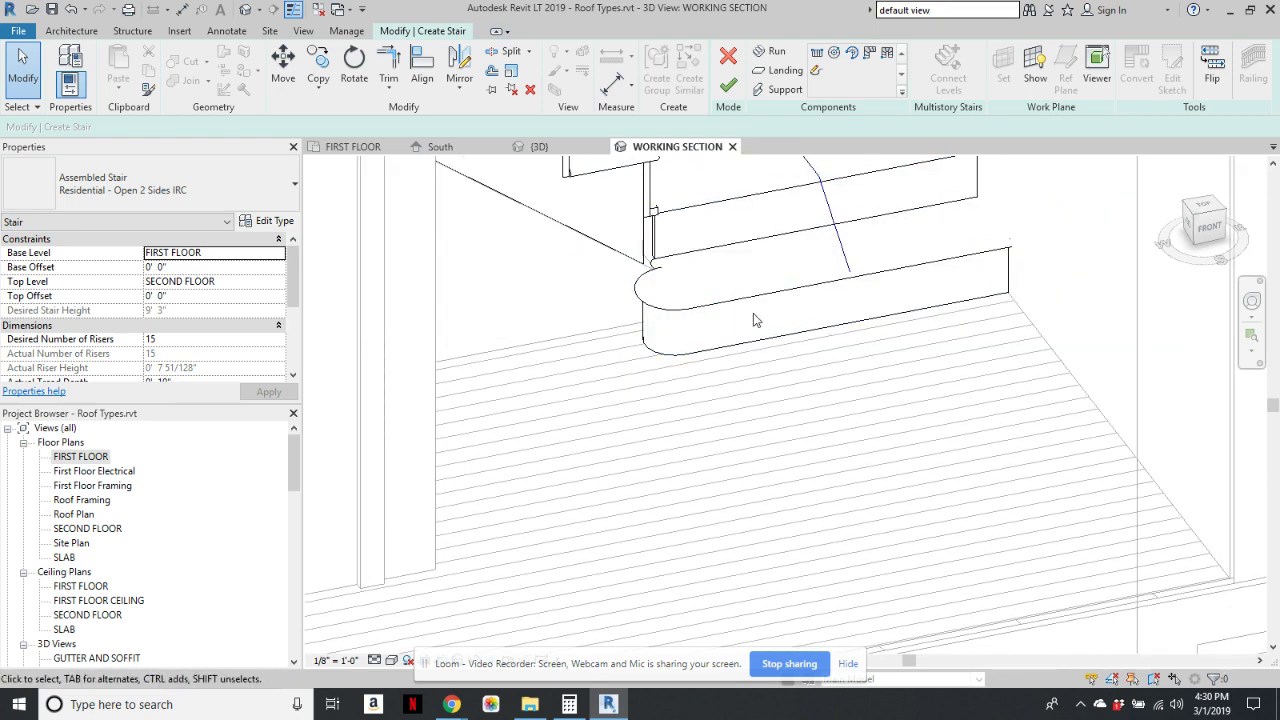
pyautogui.scroll(-2, 923, 329)
pyautogui.scroll(-3, 1050, 580)
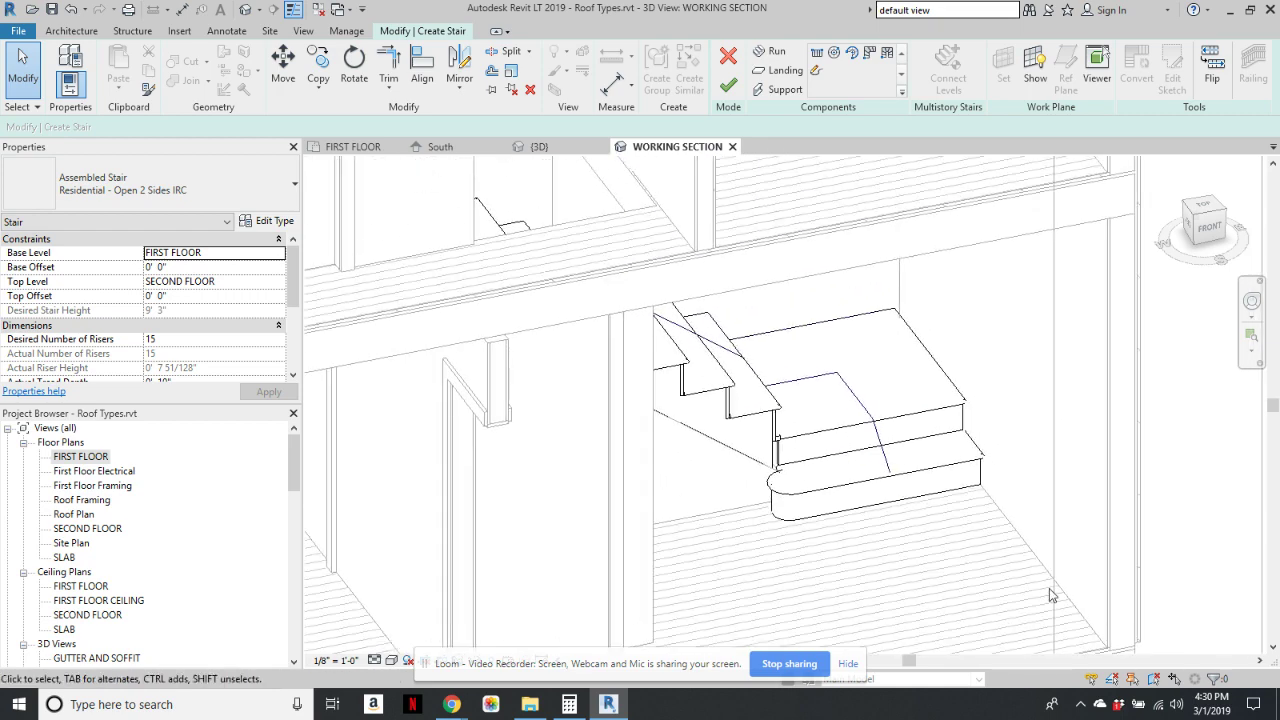
pyautogui.keyDown('shift'); pyautogui.moveTo(938, 425); pyautogui.dragTo(838, 463, button='middle'); pyautogui.keyUp('shift')
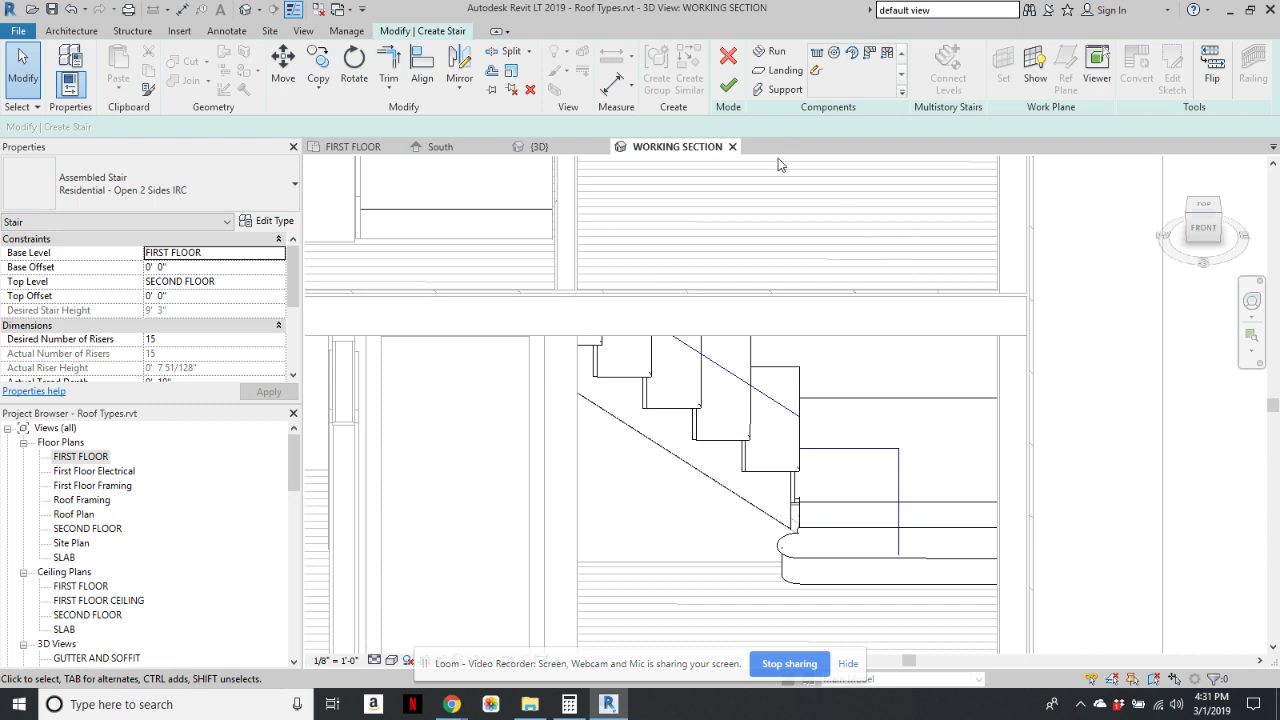
# - Return to the FIRST FLOOR plan and review the sketch of the landing above the starting step, finishing it unchanged
pyautogui.doubleClick(80, 456)
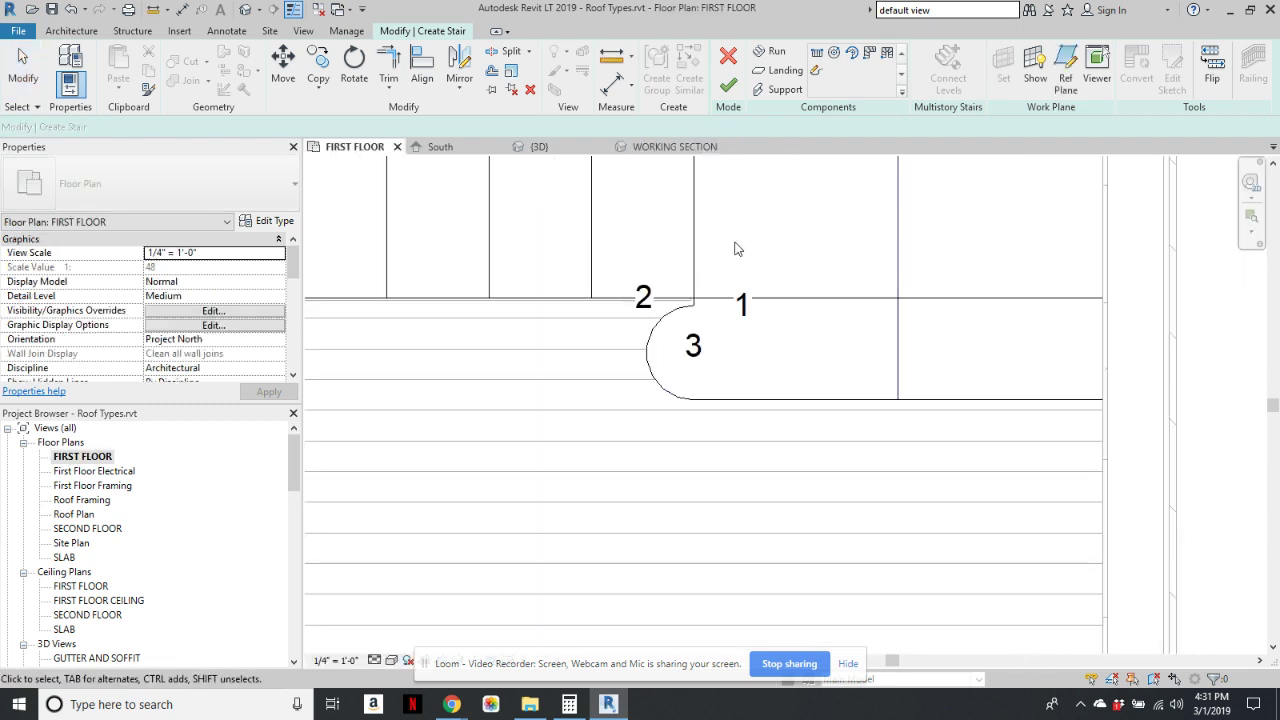
pyautogui.scroll(-1, 781, 226)
pyautogui.moveTo(746, 326); pyautogui.dragTo(734, 442, button='middle')
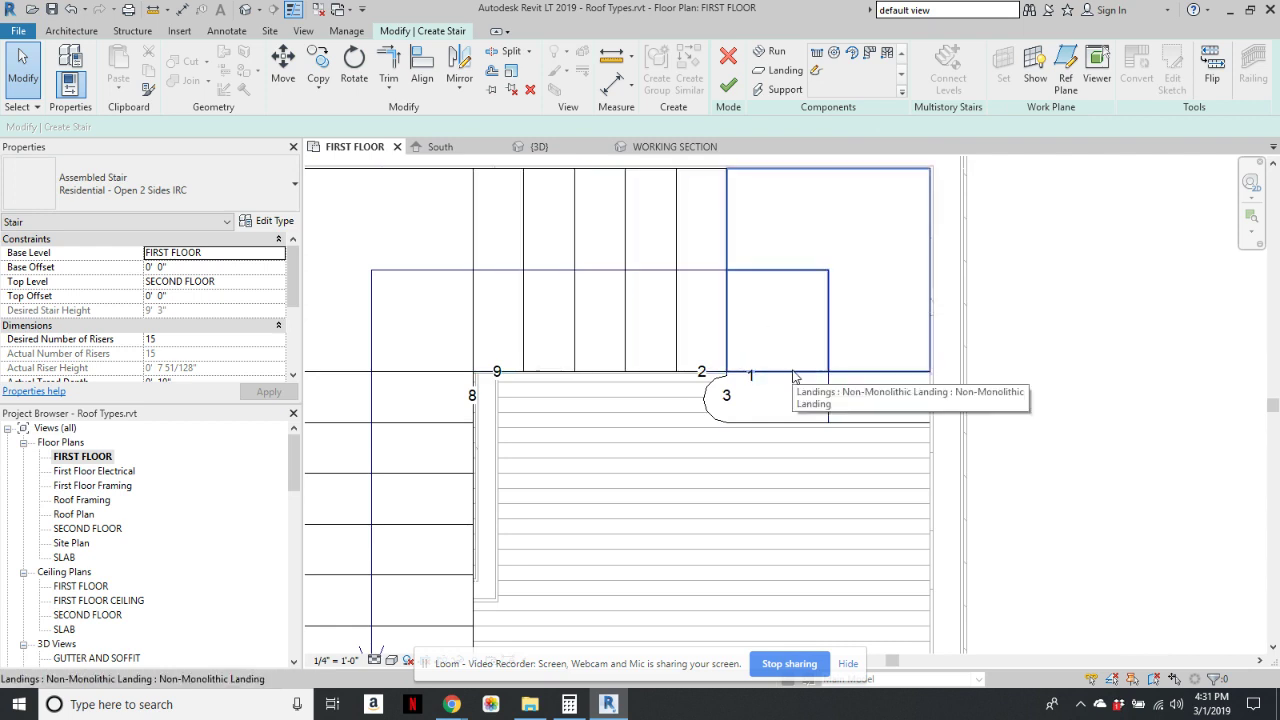
pyautogui.click(793, 376)
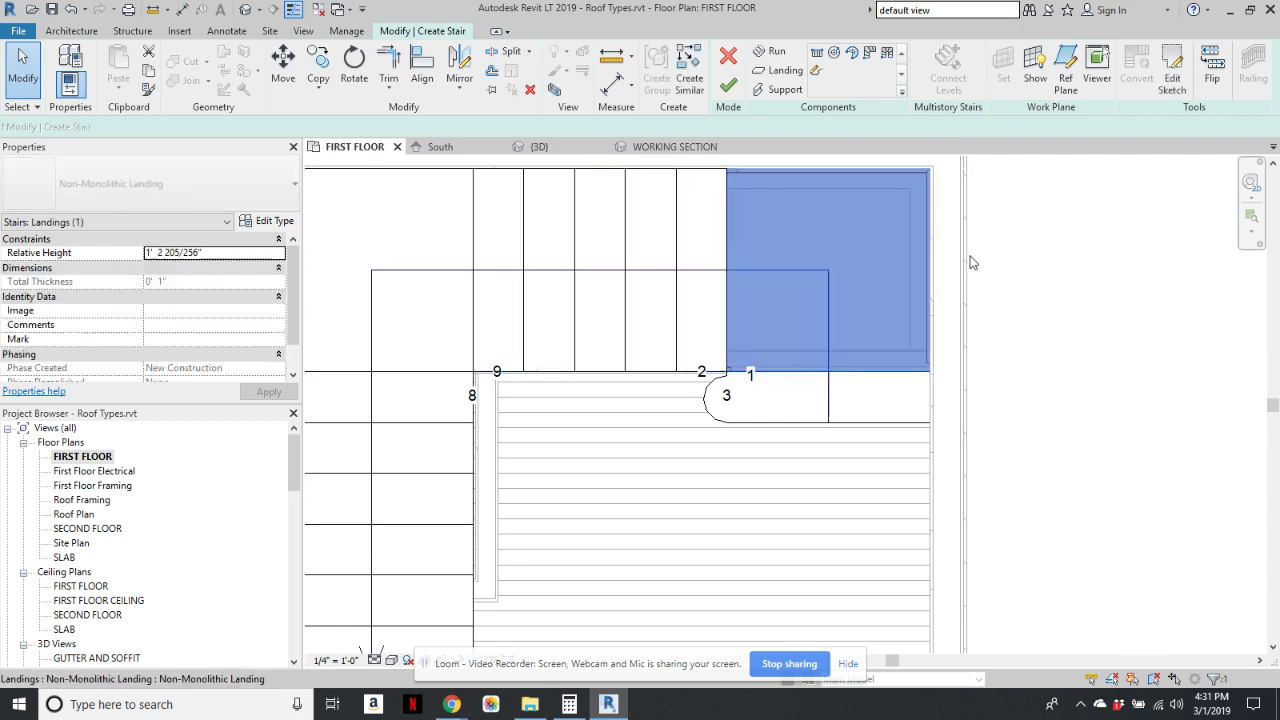
pyautogui.click(1172, 64)
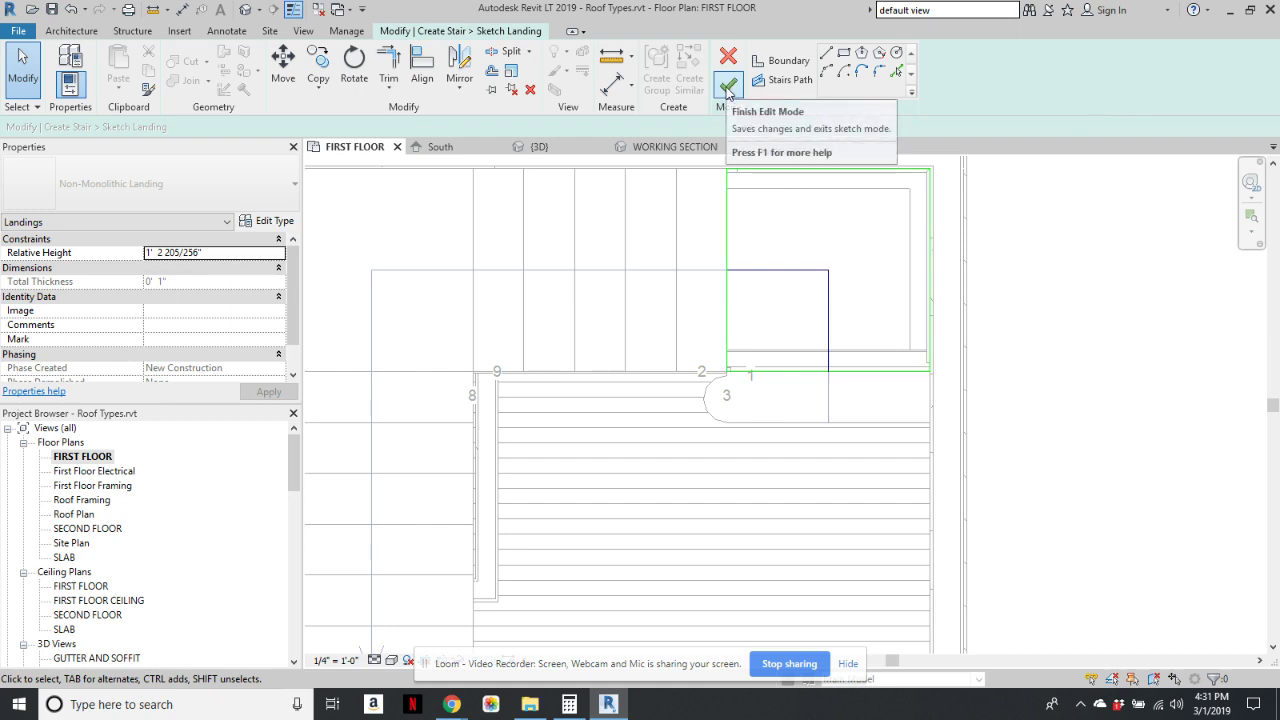
pyautogui.click(728, 85)
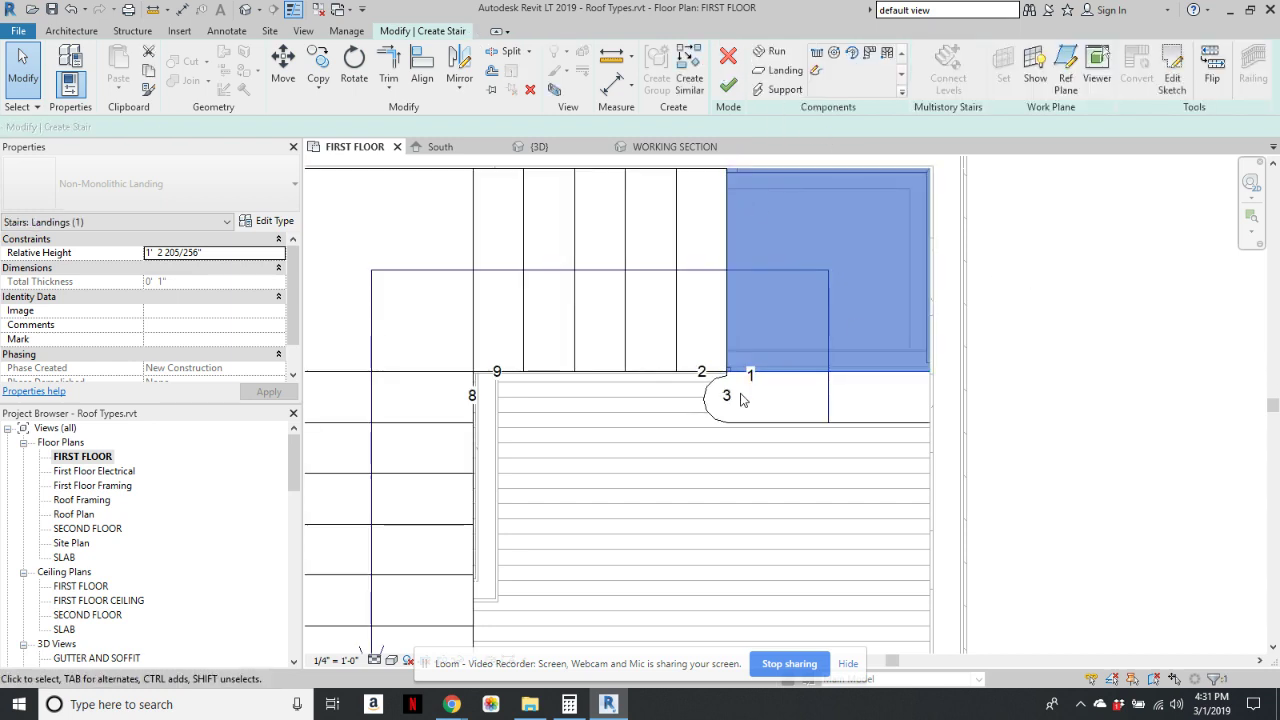
# - Delete the landing above the starting step and all remaining runs and landings of the stair
pyautogui.press('Delete')
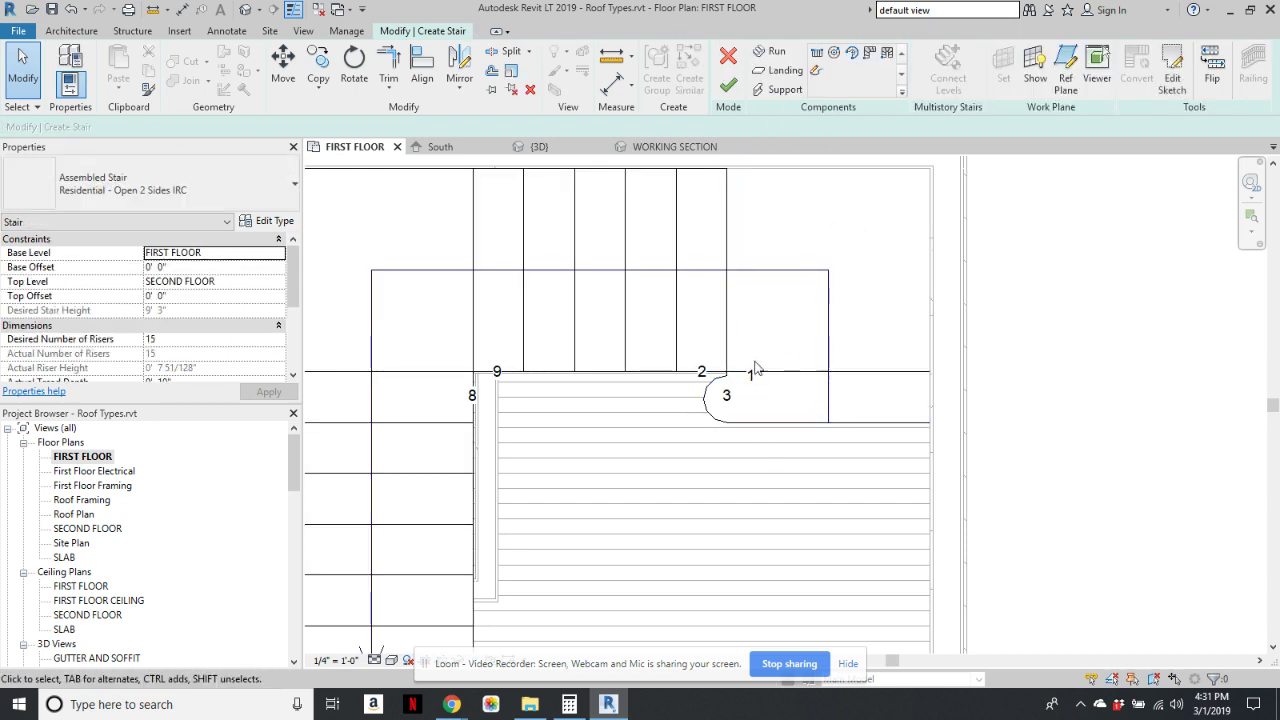
pyautogui.scroll(-3, 755, 368)
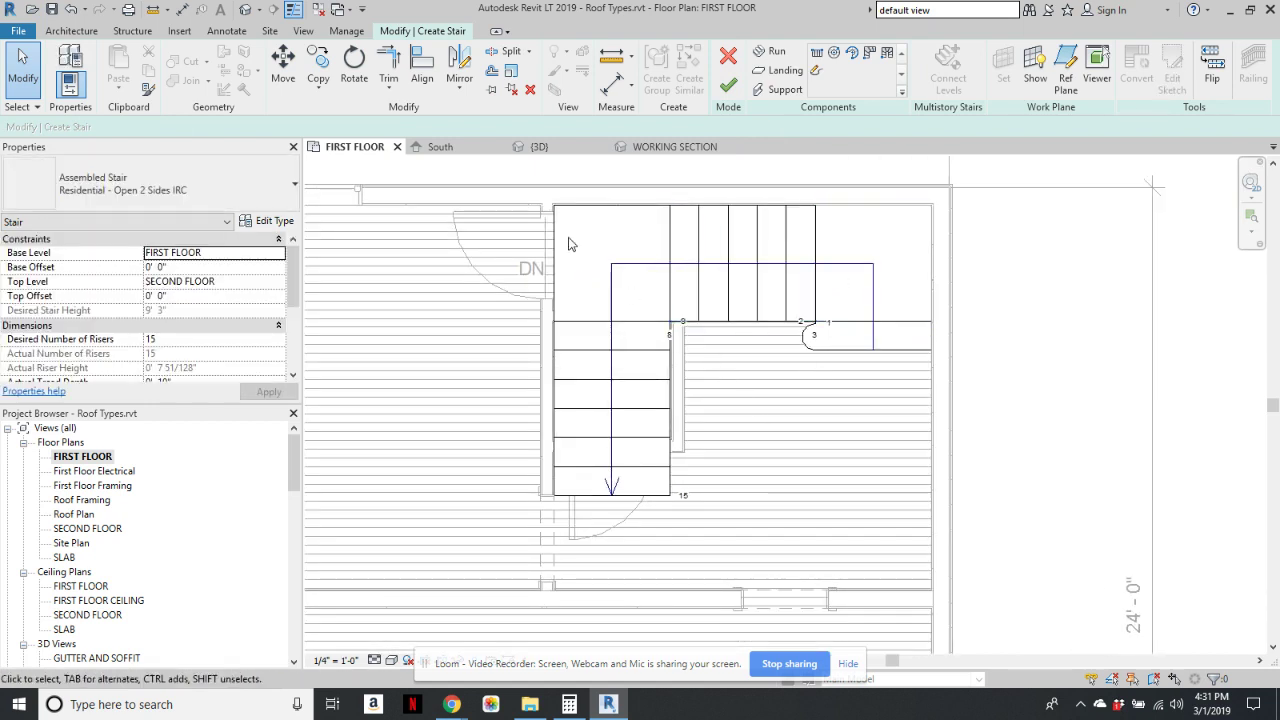
pyautogui.moveTo(505, 182); pyautogui.dragTo(978, 510)
pyautogui.press('Escape')
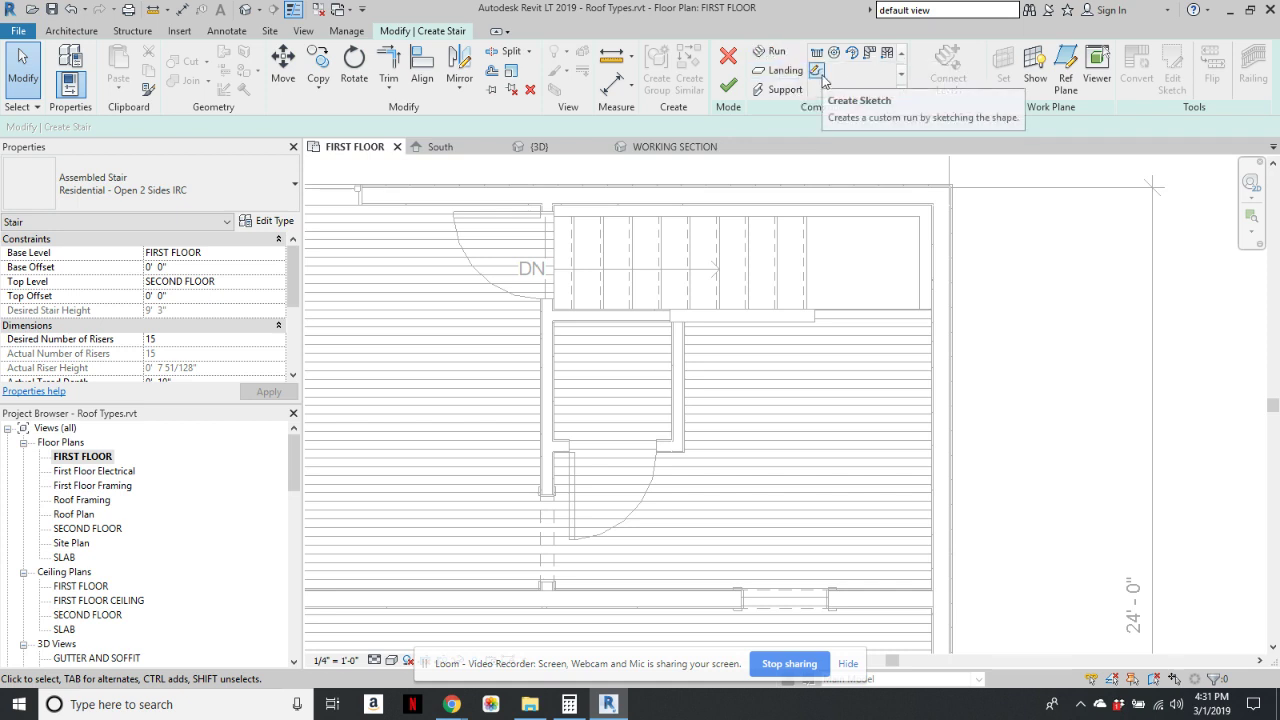
# - Start a new sketched run and draw its outer boundary 4' 2" long down the east wall from the stairwell's northeast corner
pyautogui.click(818, 72)
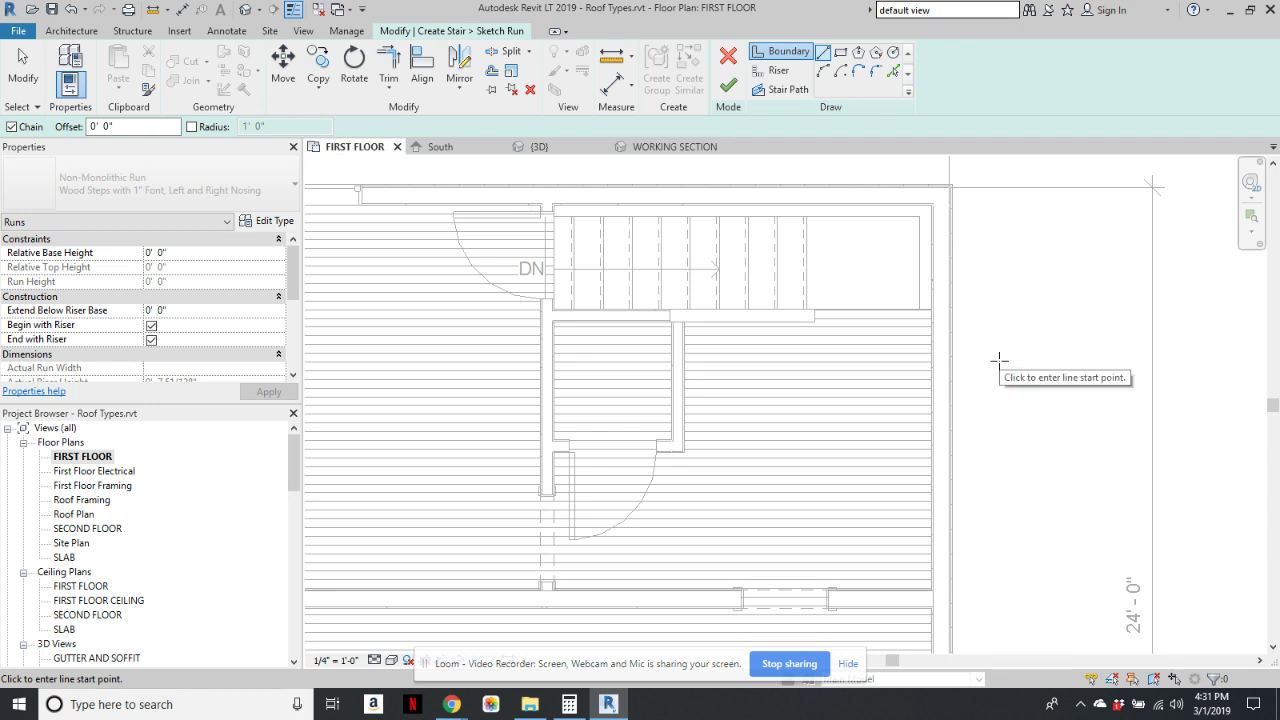
pyautogui.scroll(1, 917, 349)
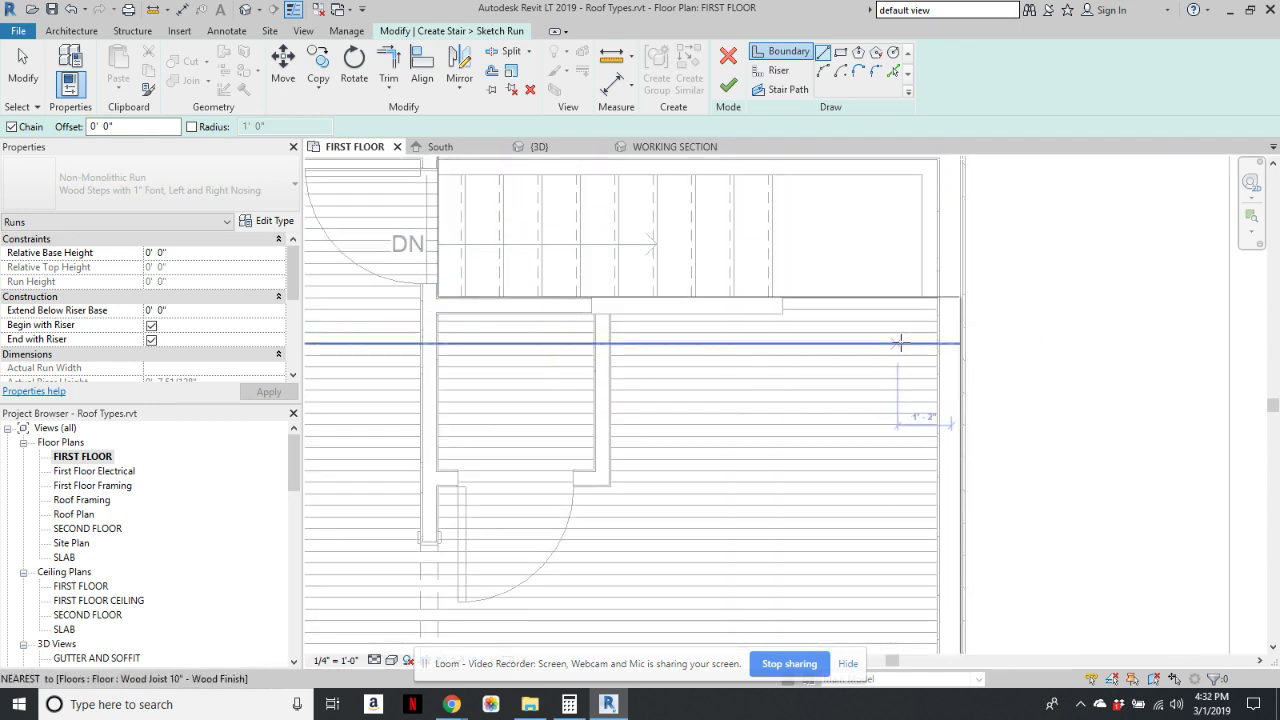
pyautogui.scroll(1, 908, 350)
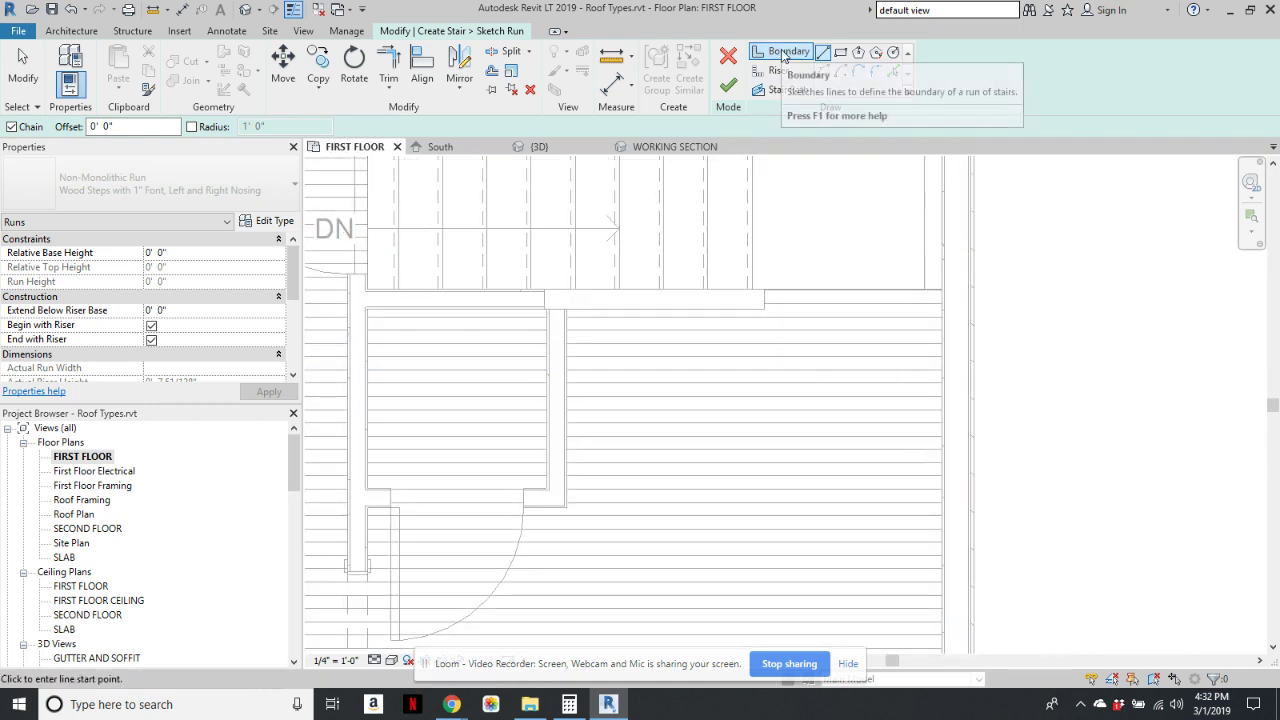
pyautogui.scroll(-3, 945, 205)
pyautogui.moveTo(943, 275); pyautogui.dragTo(951, 330, button='middle')
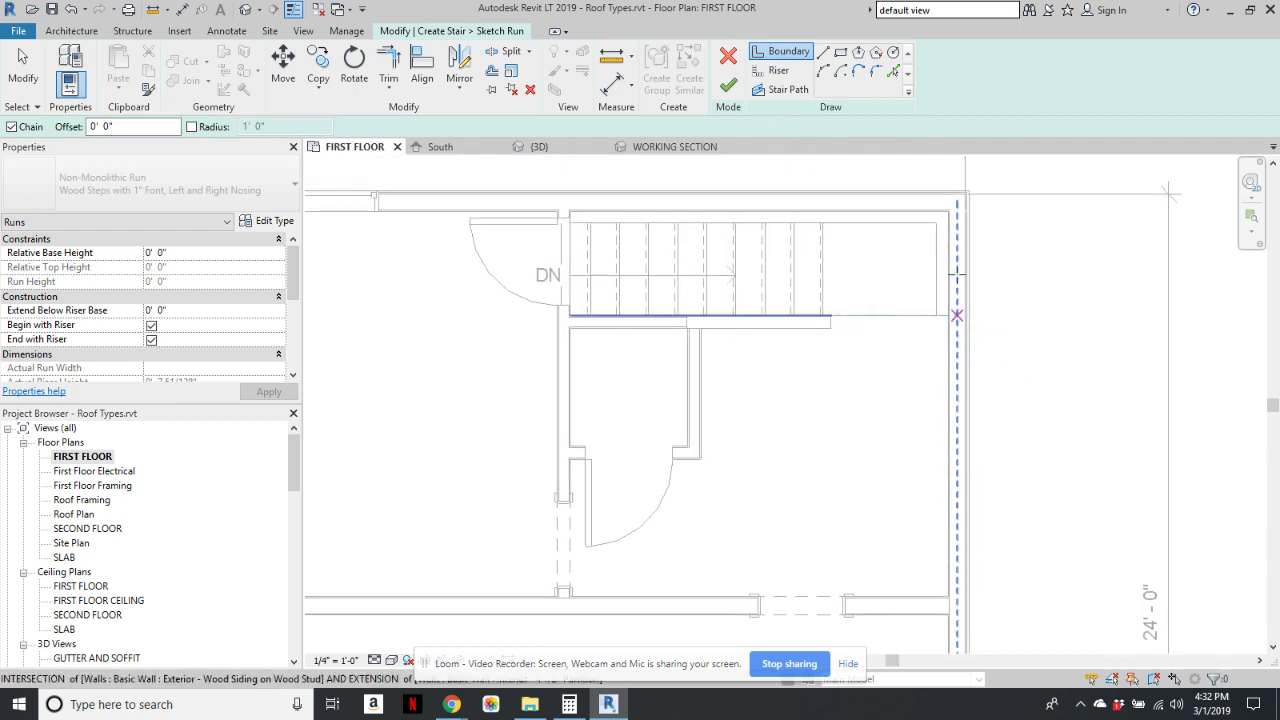
pyautogui.scroll(3, 958, 213)
pyautogui.click(943, 212)
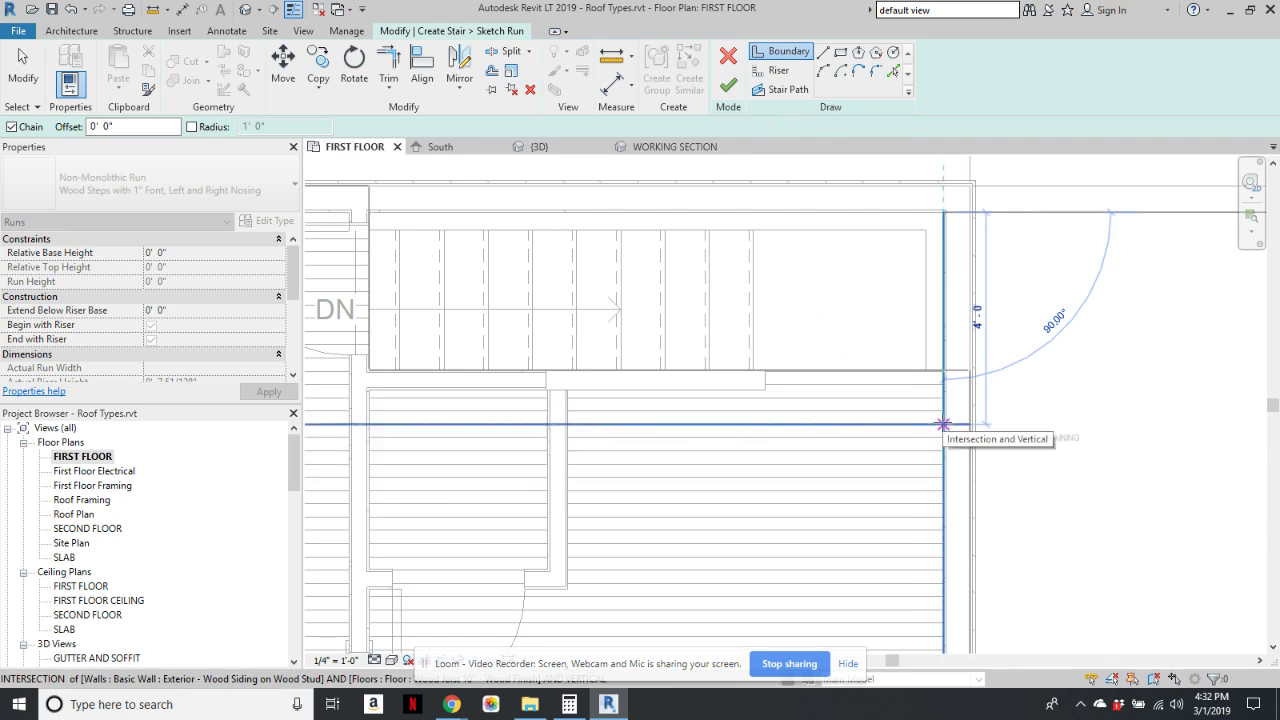
pyautogui.write("4'2")
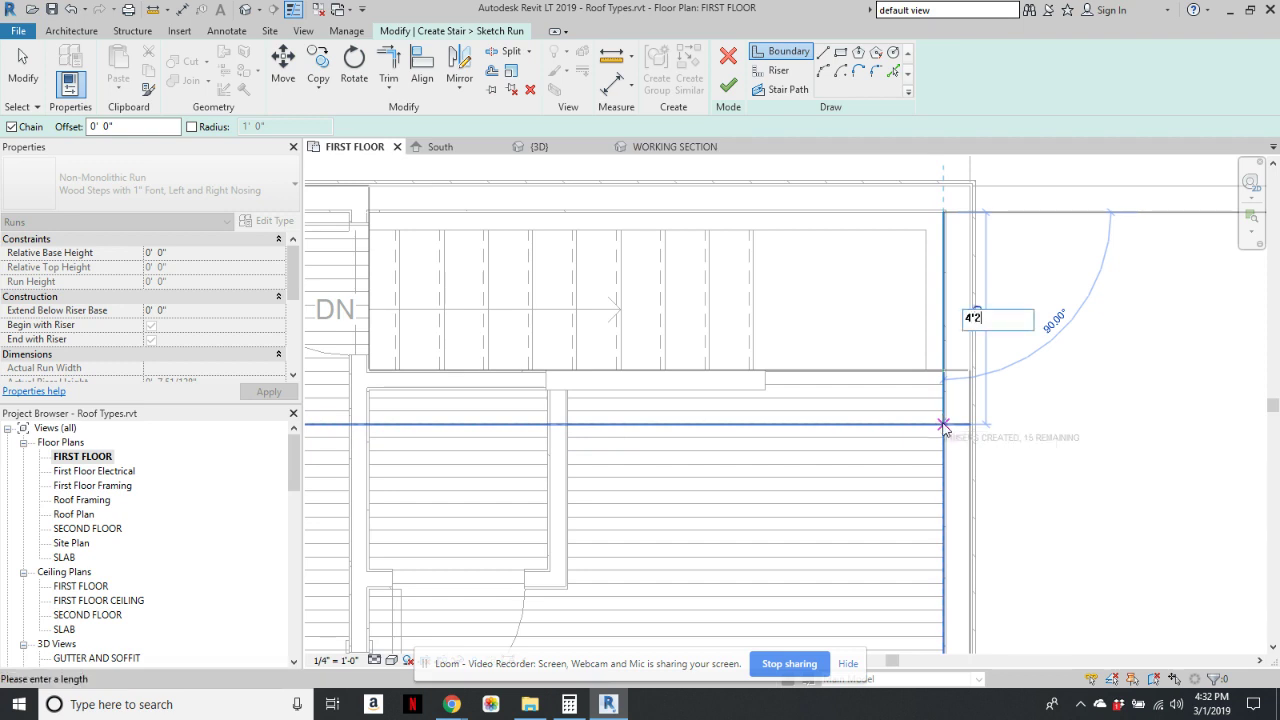
pyautogui.press('Return')
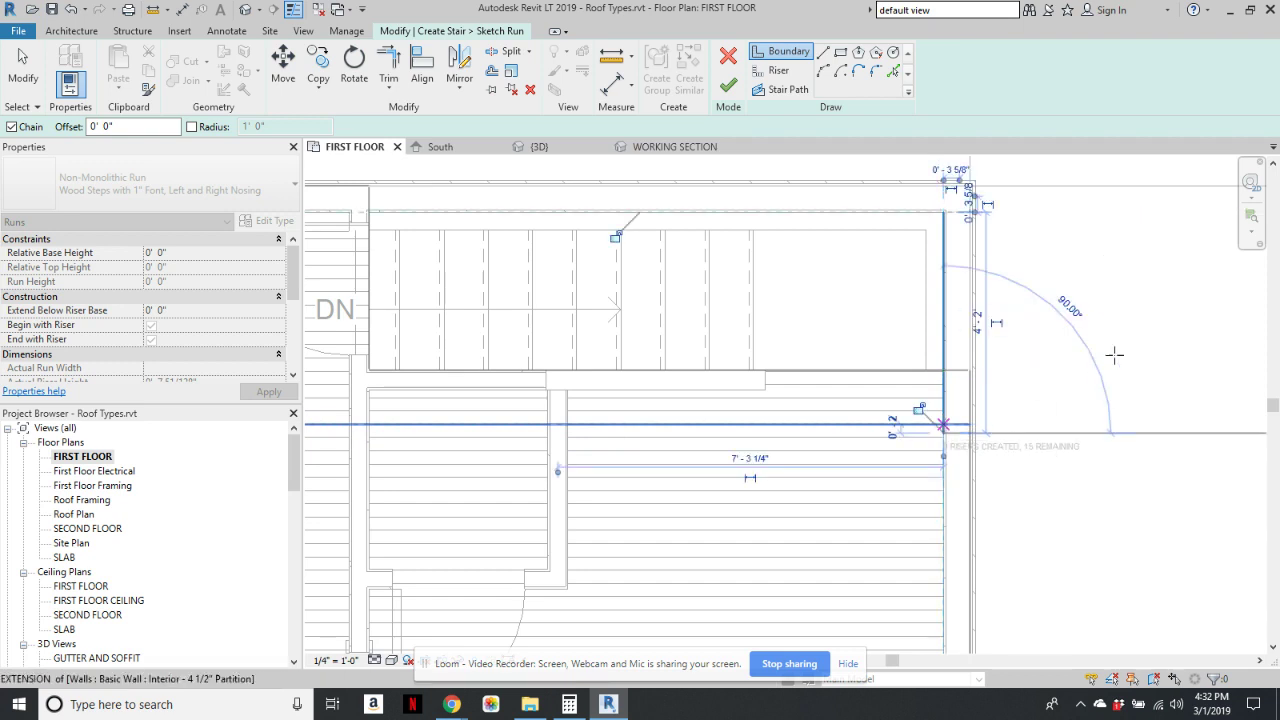
pyautogui.press('Escape')
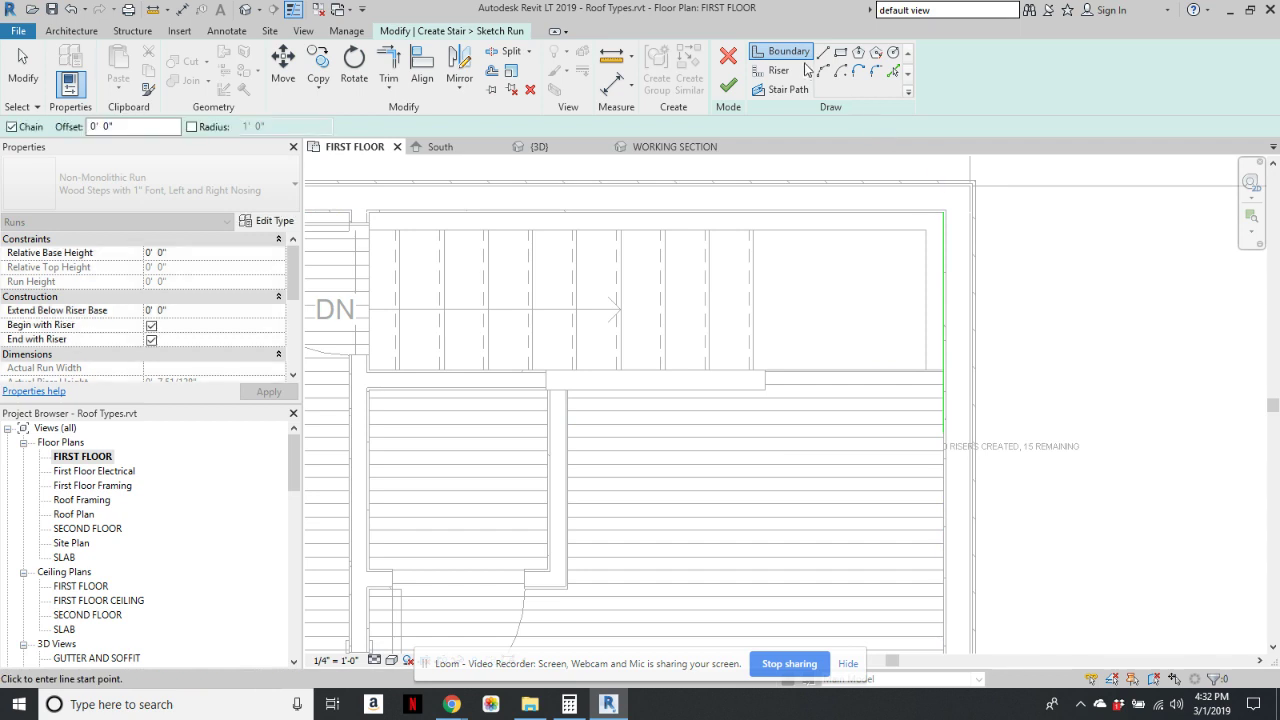
# - Draw the outer boundary along the stairwell's north wall and down its west wall to the far inside corner of the closet
pyautogui.click(943, 212)
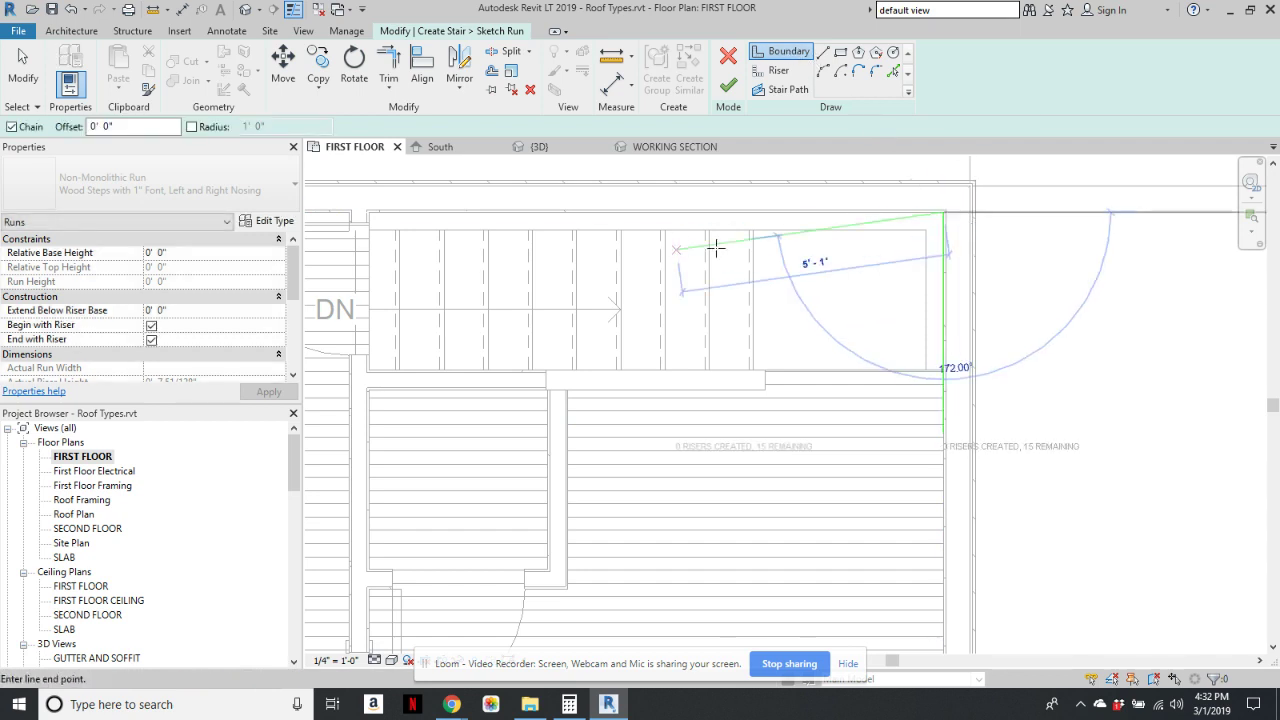
pyautogui.click(368, 212)
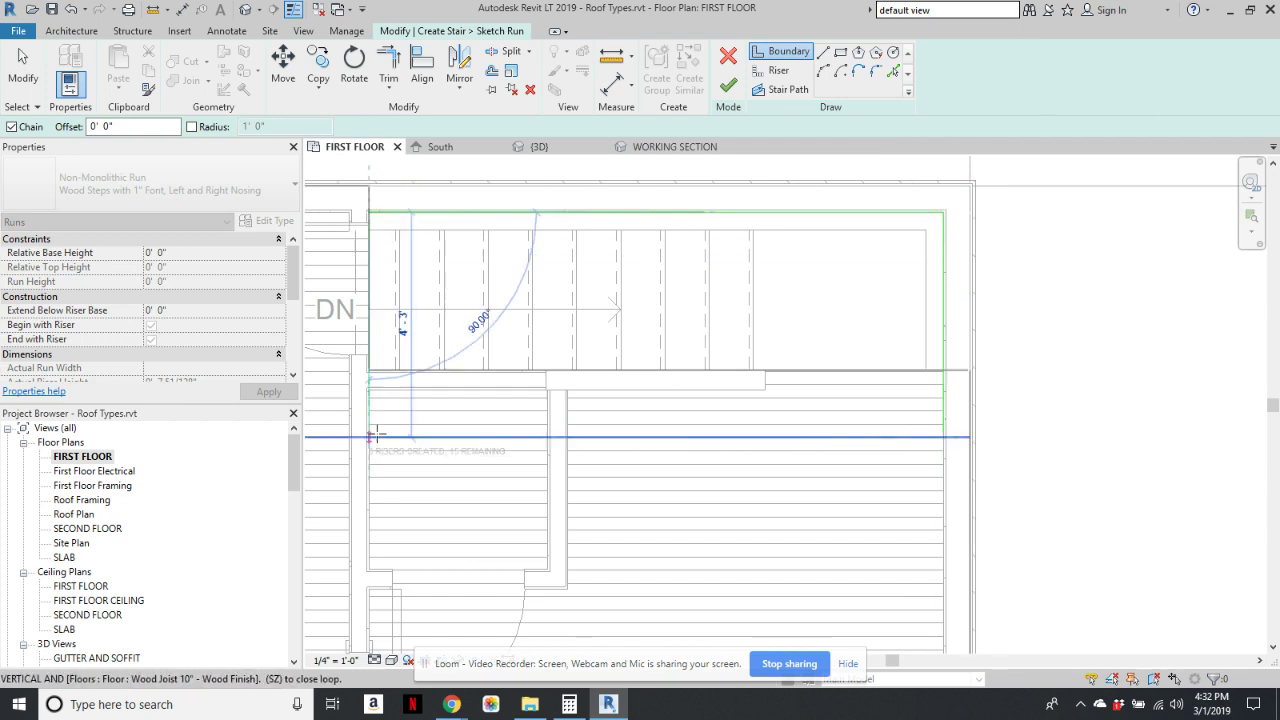
pyautogui.moveTo(426, 384); pyautogui.dragTo(517, 281, button='middle')
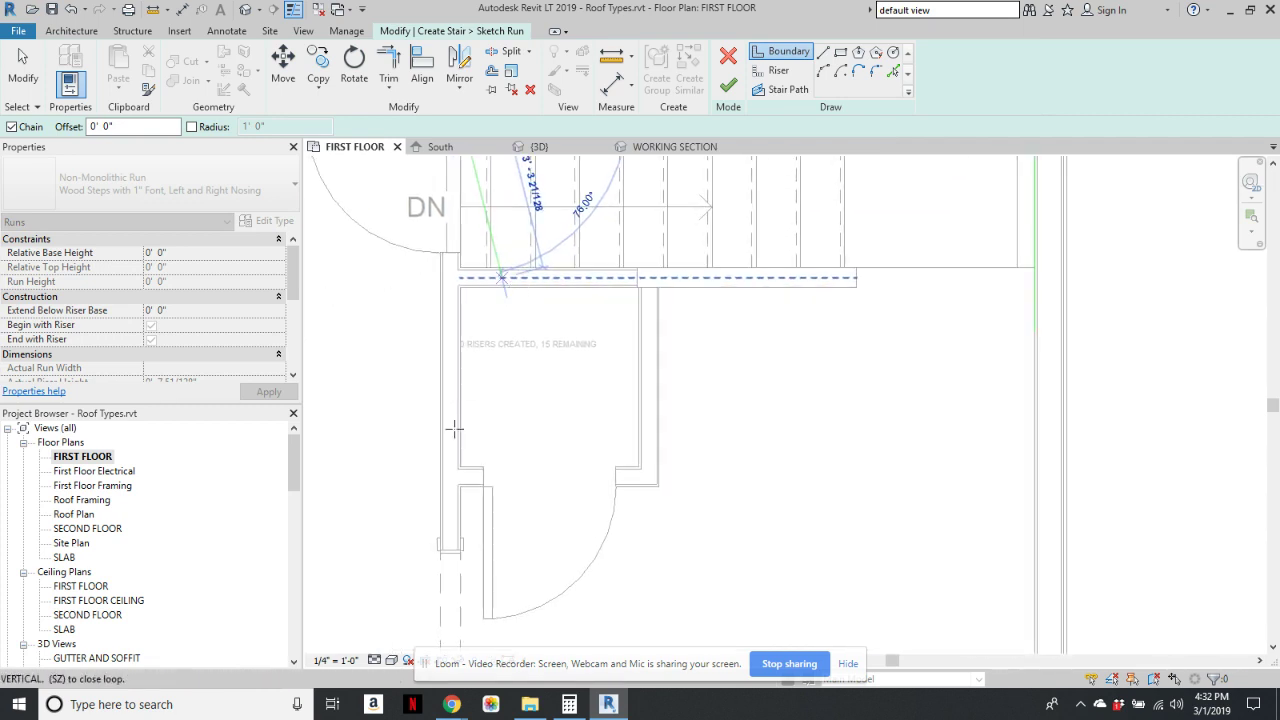
pyautogui.click(459, 466)
pyautogui.press('Escape')
pyautogui.press('Escape')
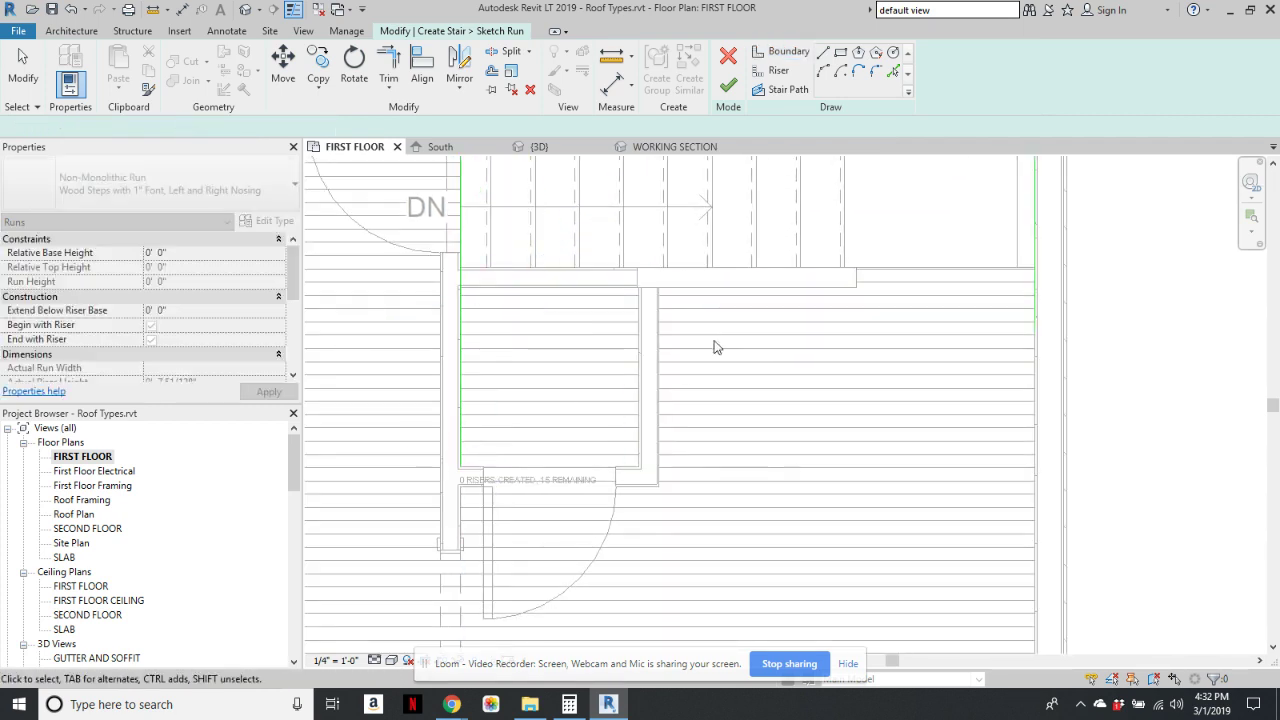
# - Draw the inner boundary 3' 4 1/2" up the closet's east wall, along the partition to its end, and 1 3/4" down
pyautogui.scroll(-1, 680, 432)
pyautogui.moveTo(671, 449); pyautogui.dragTo(651, 518, button='middle')
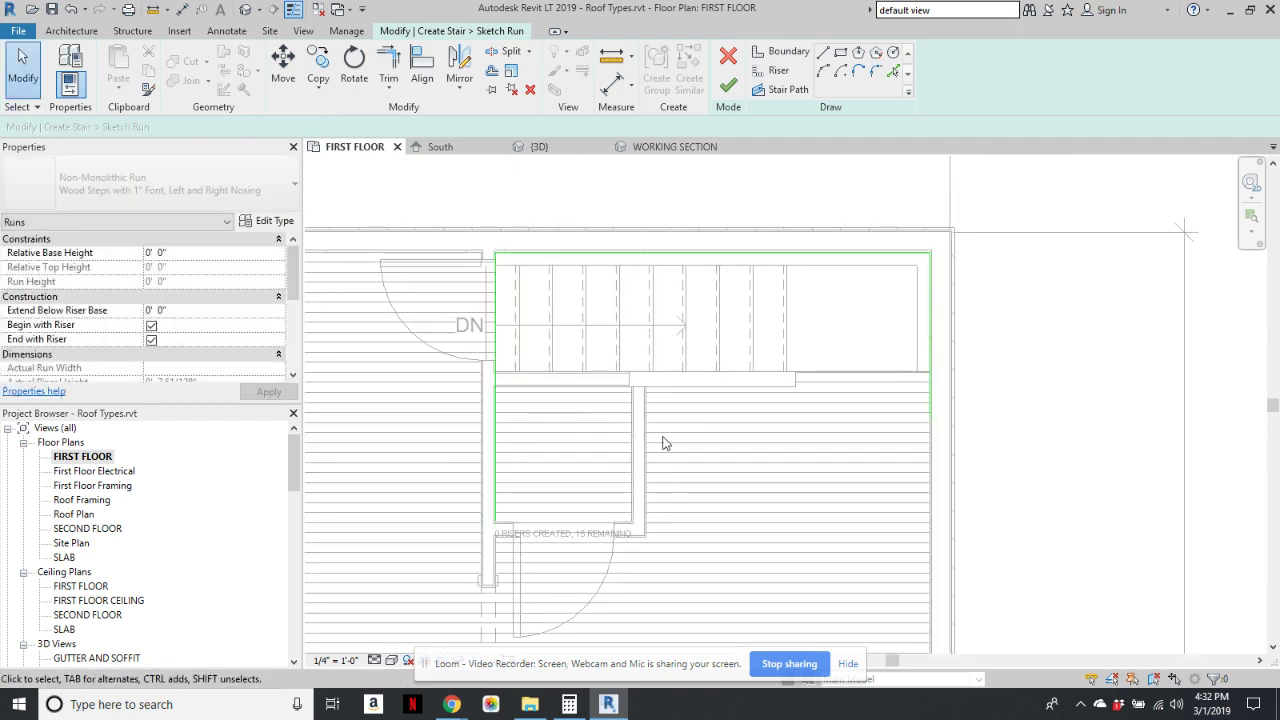
pyautogui.click(787, 56)
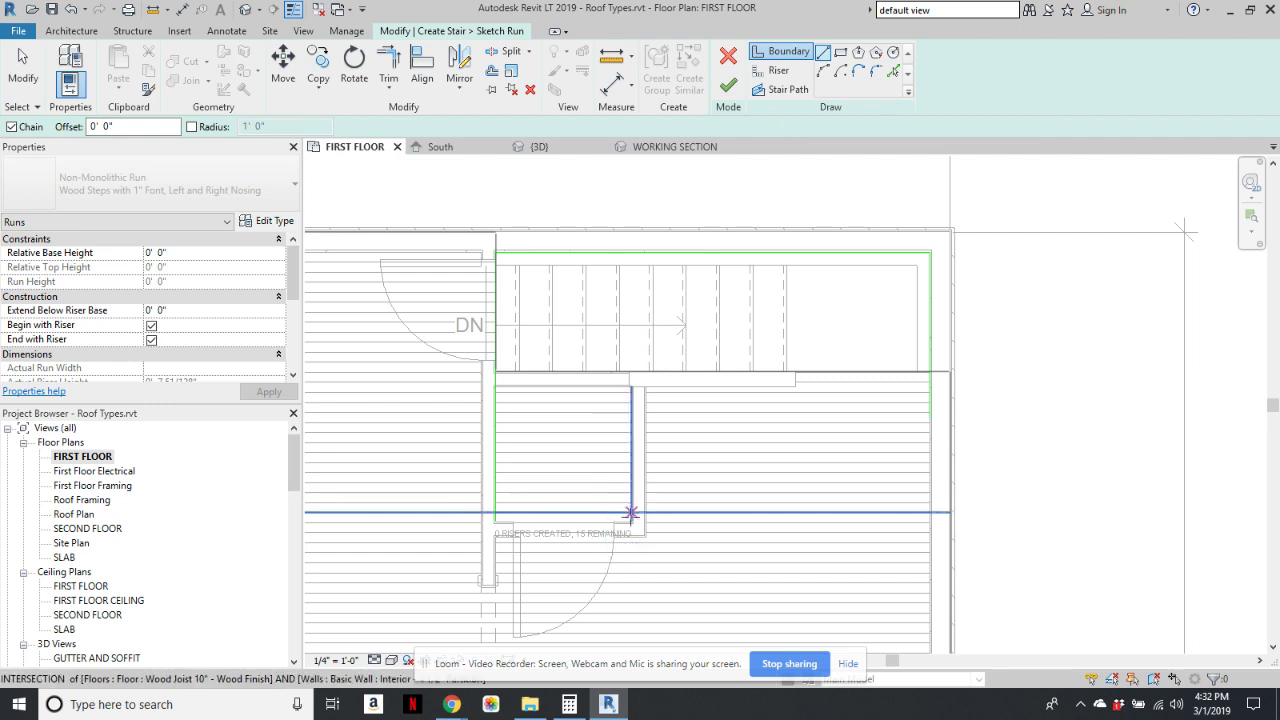
pyautogui.click(631, 521)
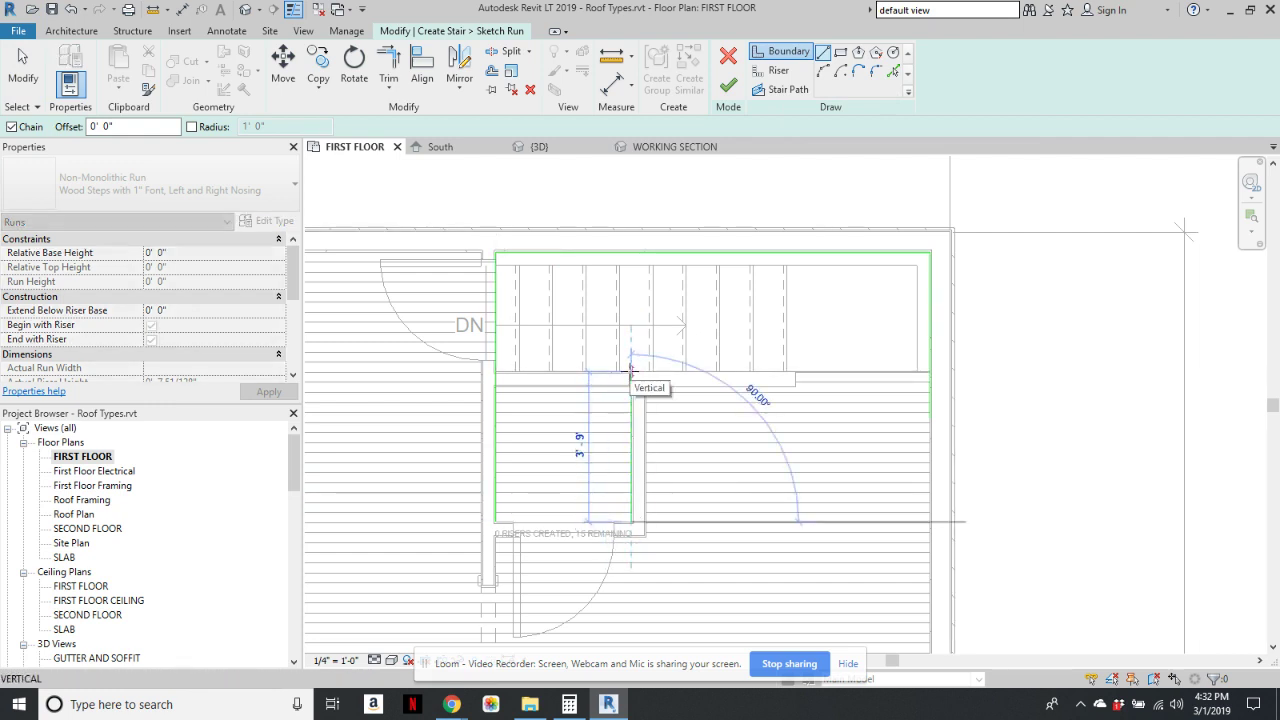
pyautogui.click(631, 386)
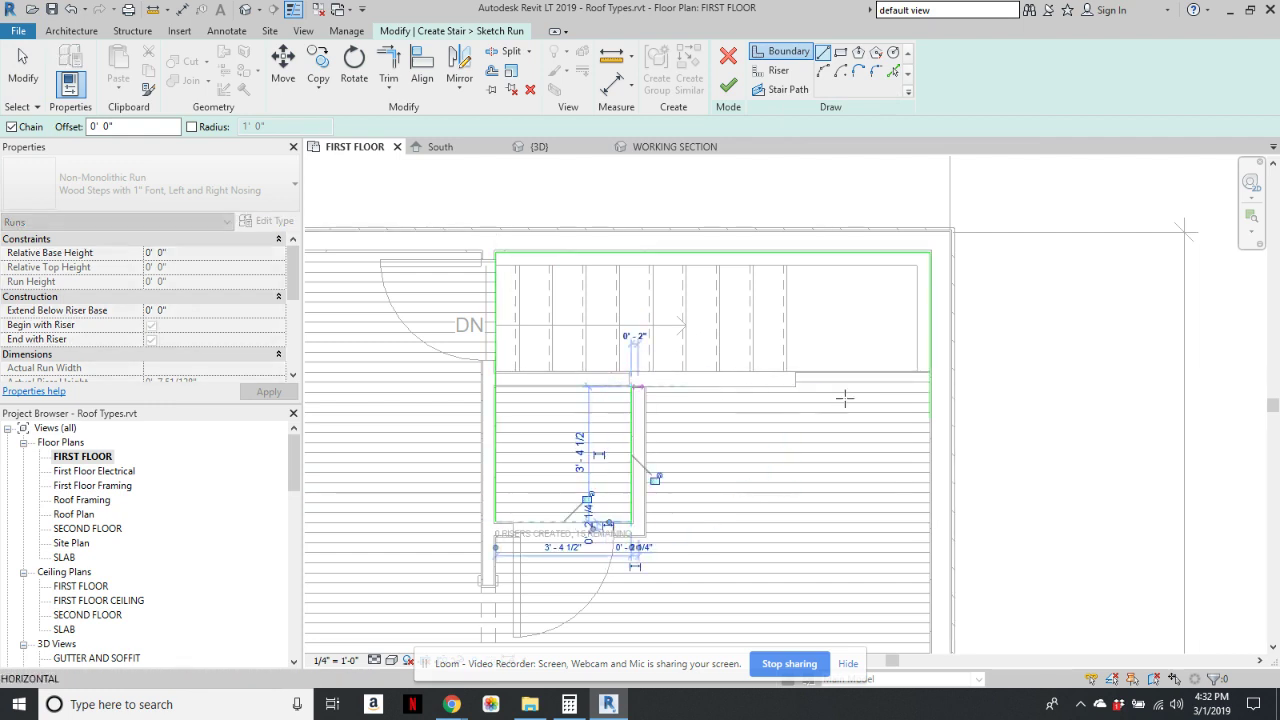
pyautogui.click(795, 386)
pyautogui.scroll(5, 795, 386)
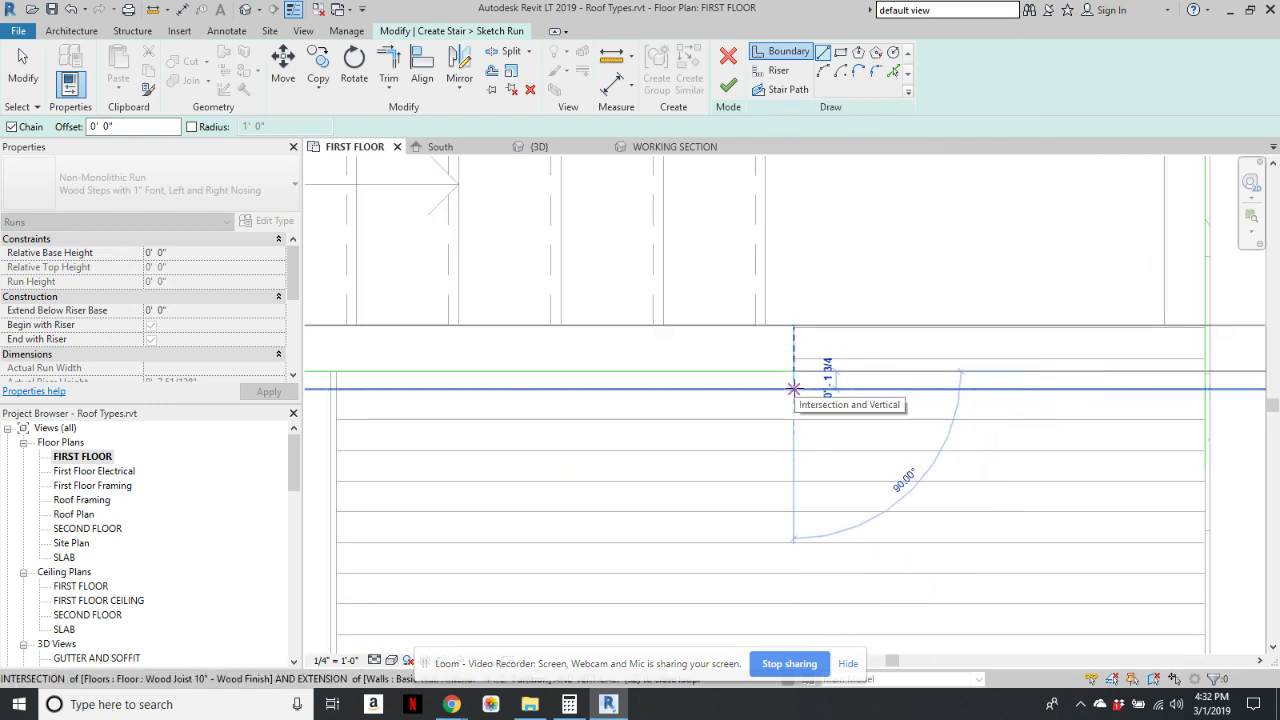
pyautogui.scroll(3, 794, 389)
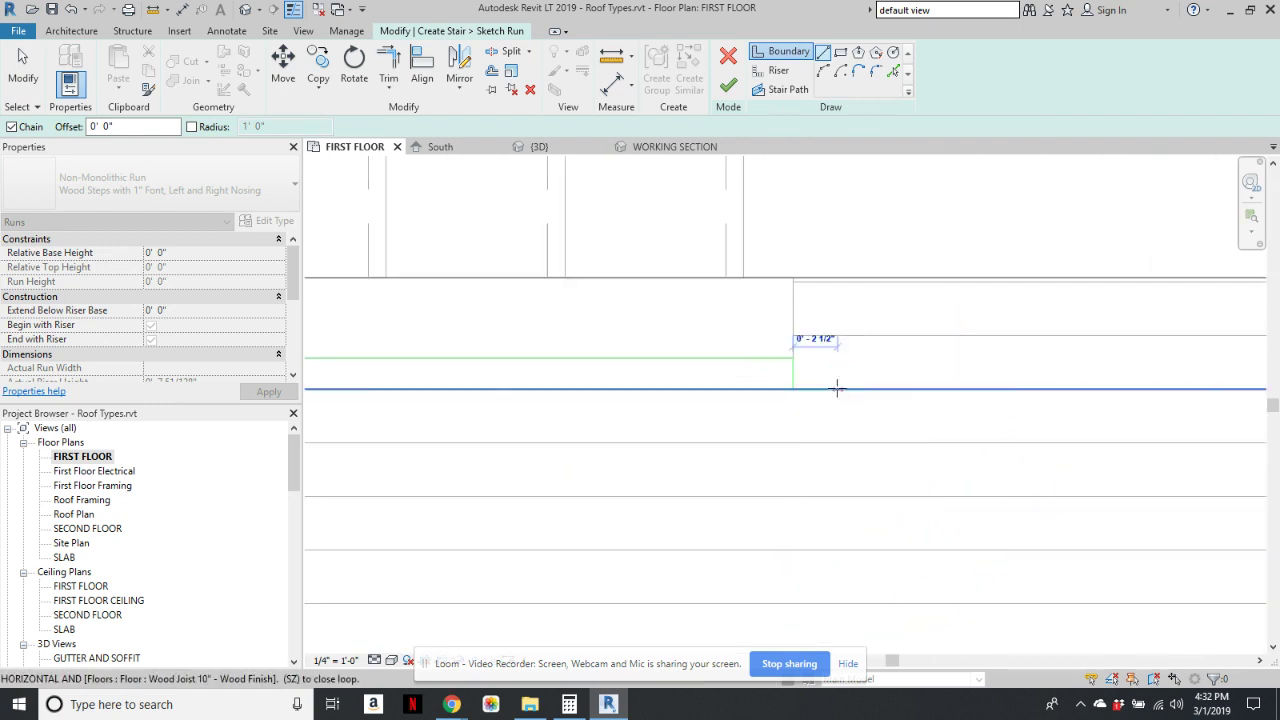
pyautogui.press('Escape')
pyautogui.press('Escape')
pyautogui.scroll(-5, 870, 430)
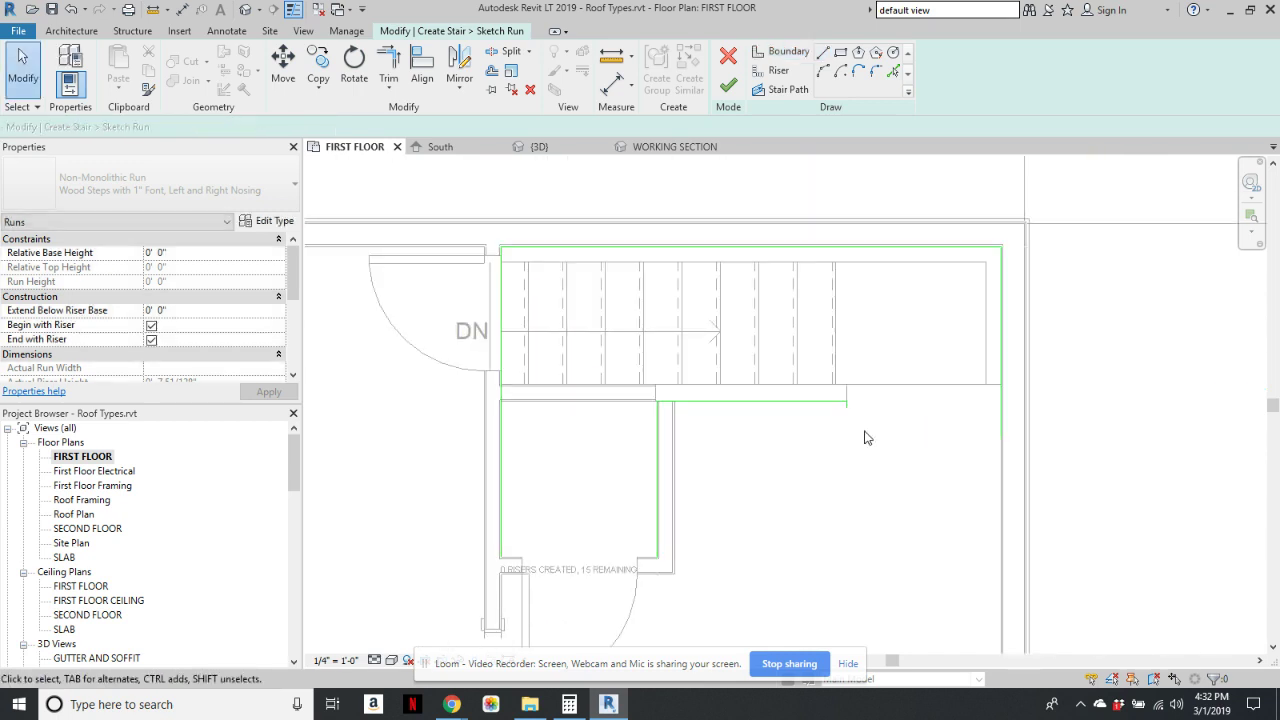
# - Draw the starting step's riser from the east boundary's end past the partition end, returning it squarely to the inner boundary's short end line
pyautogui.scroll(2, 787, 412)
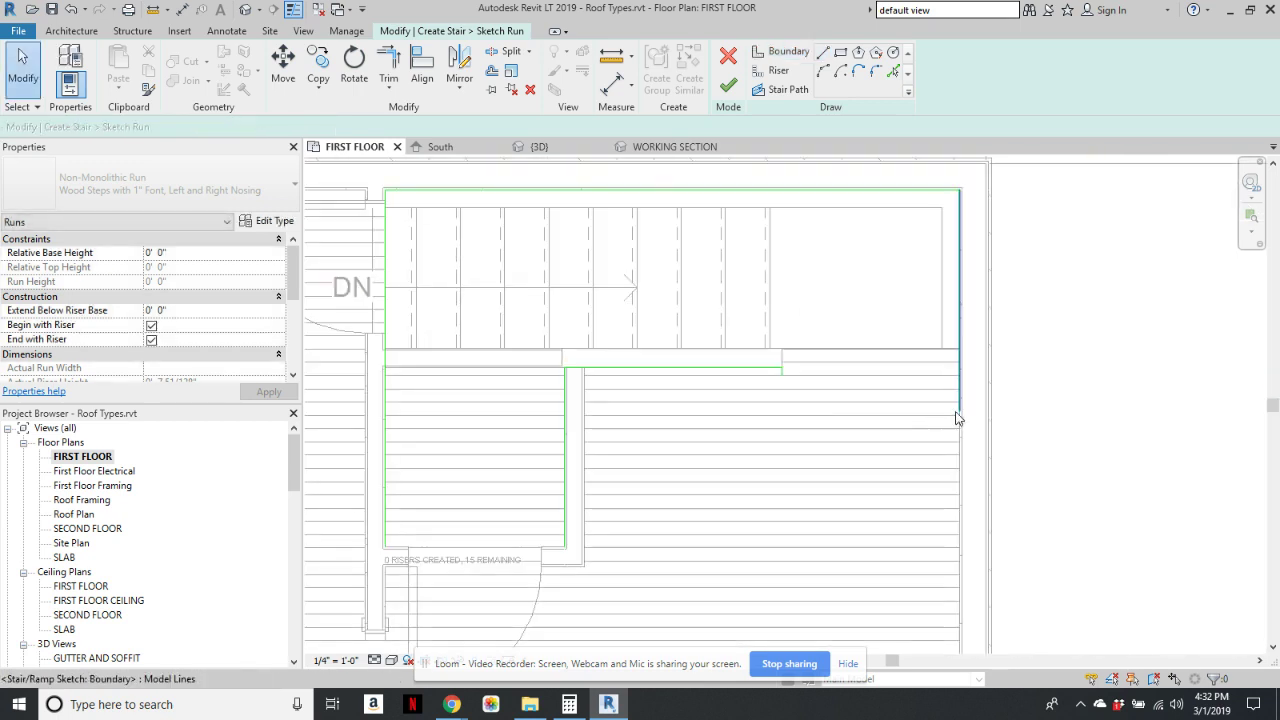
pyautogui.click(779, 72)
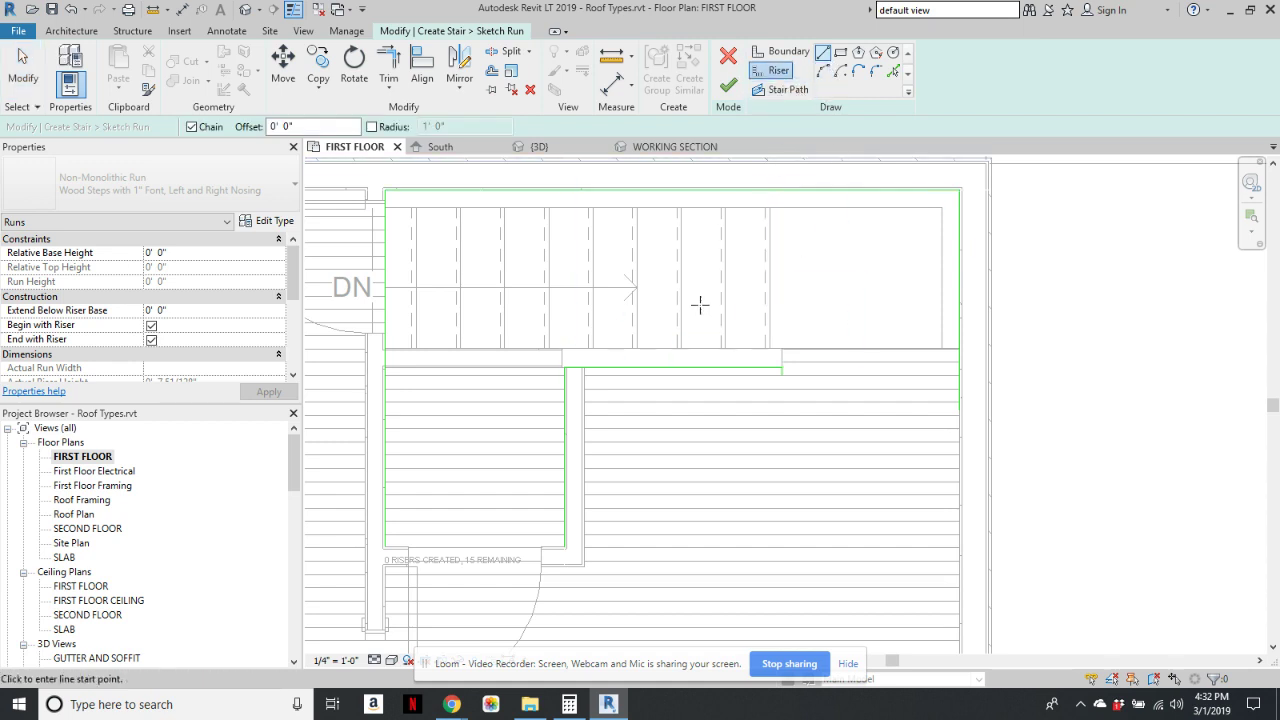
pyautogui.click(770, 366)
pyautogui.click(778, 196)
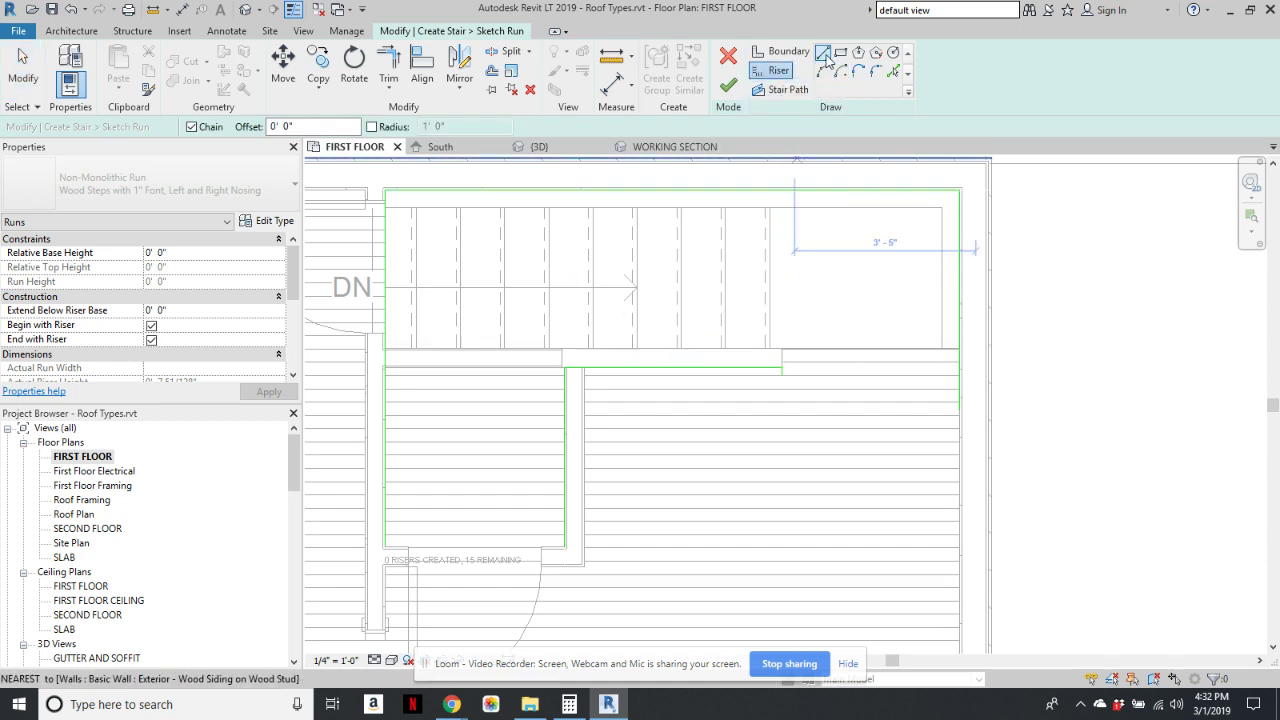
pyautogui.click(959, 409)
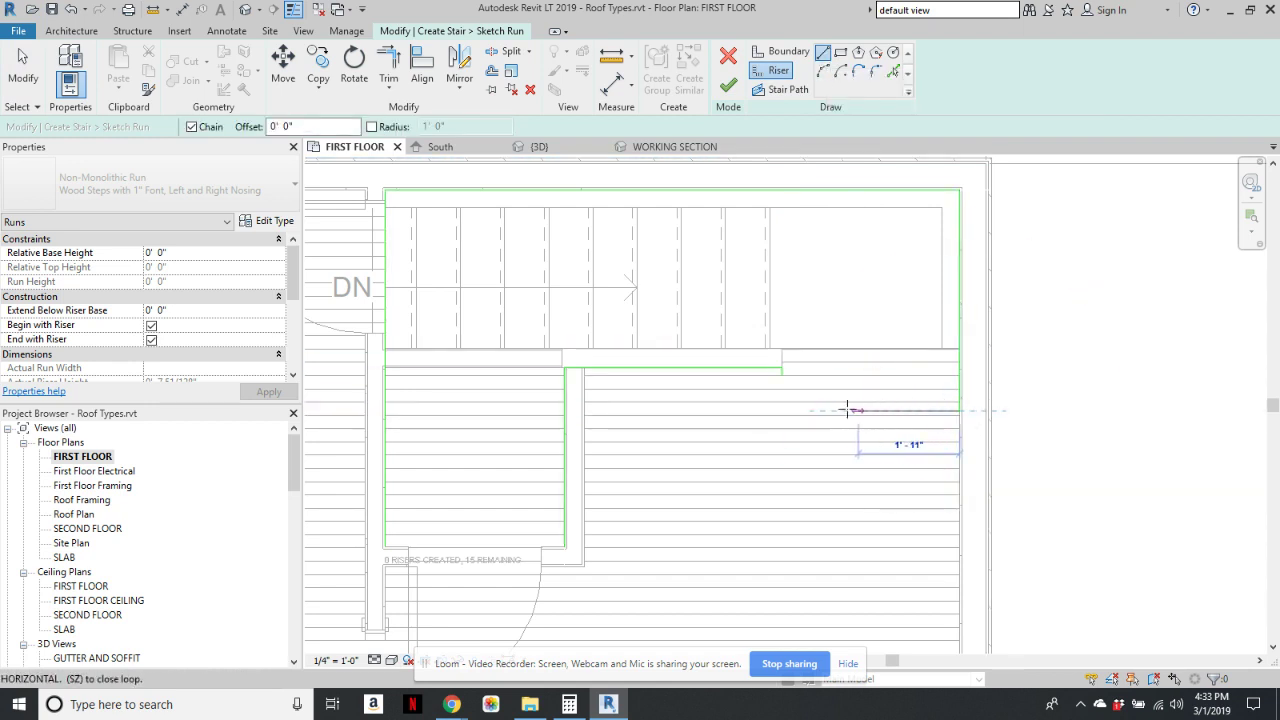
pyautogui.click(764, 410)
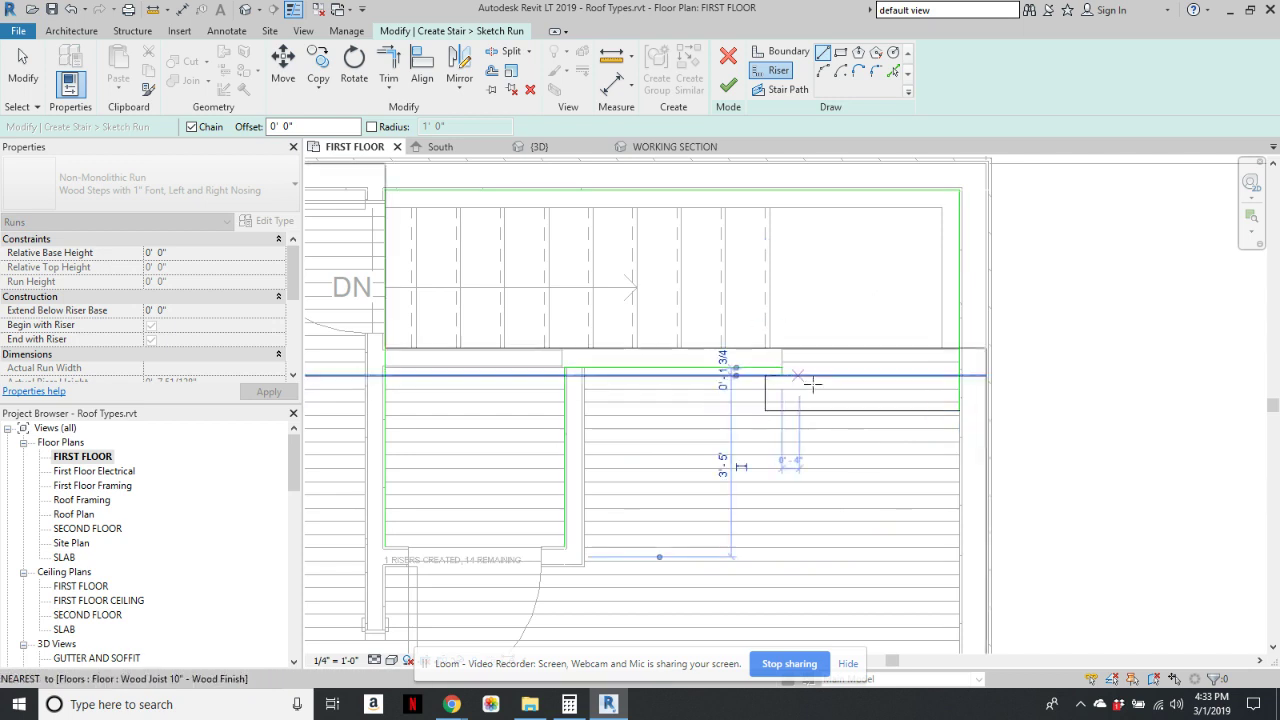
pyautogui.press('Escape')
pyautogui.scroll(3, 800, 390)
pyautogui.press('Escape')
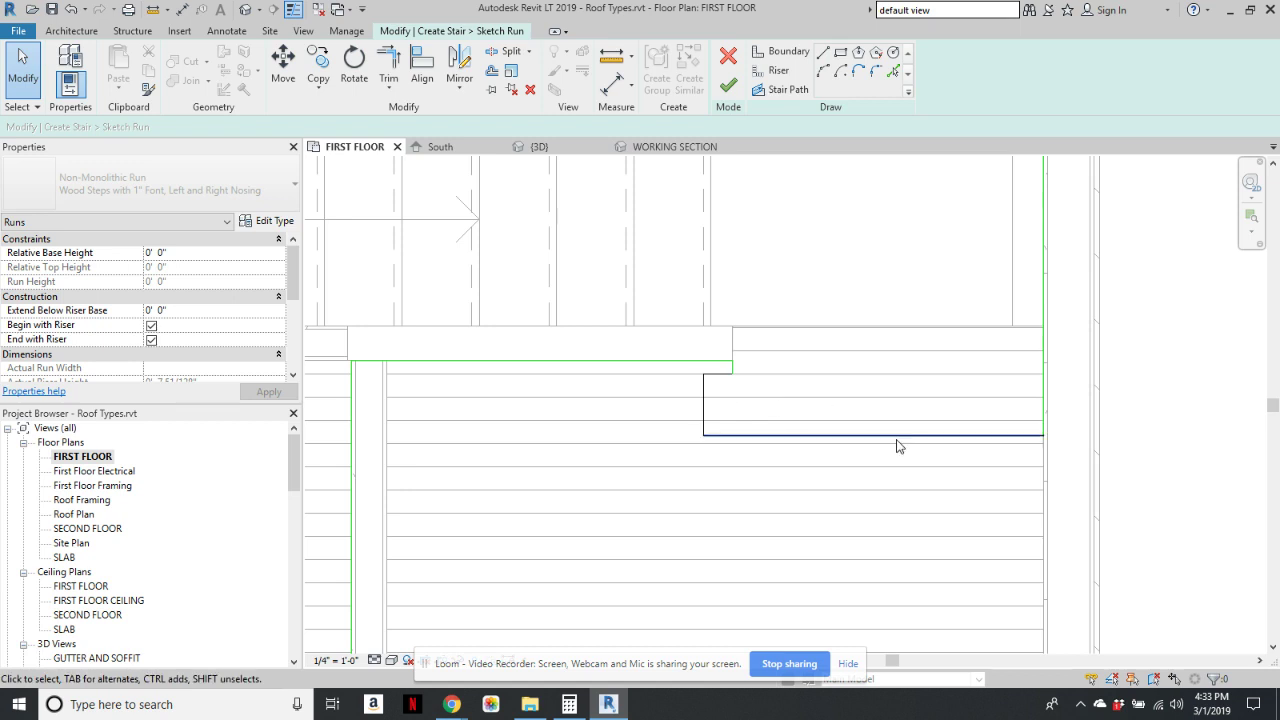
pyautogui.click(821, 53)
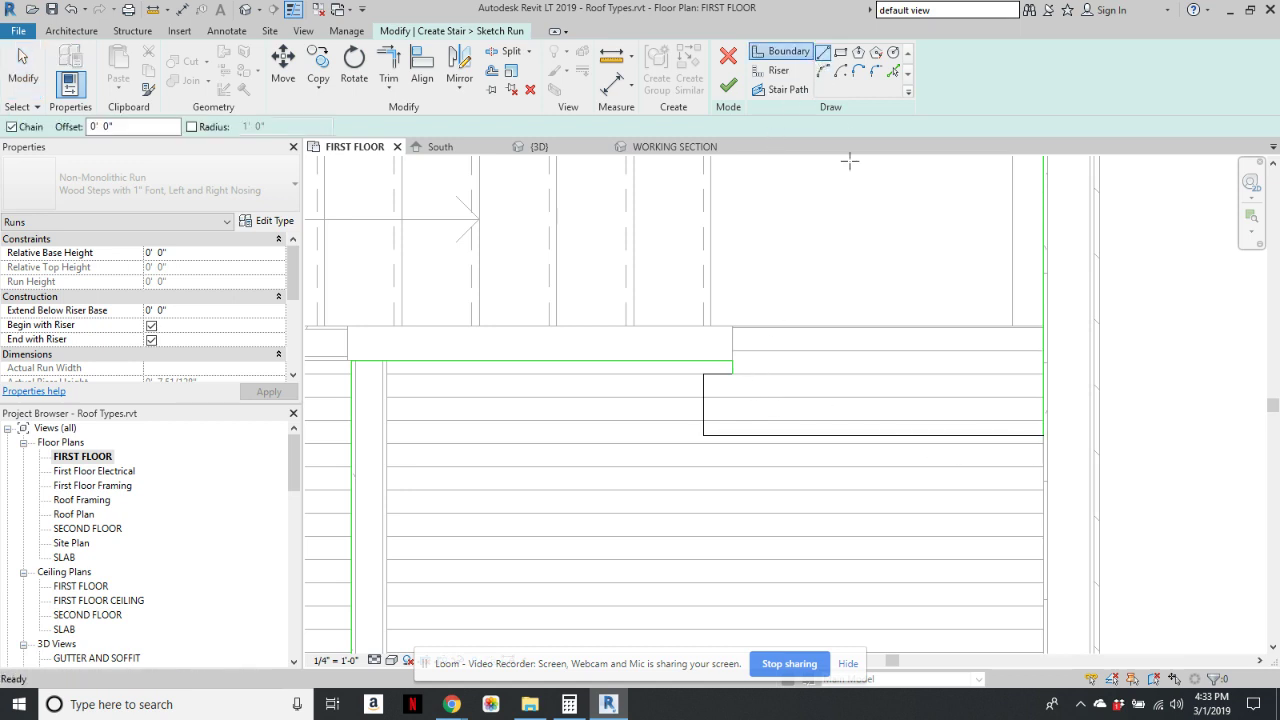
pyautogui.click(732, 360)
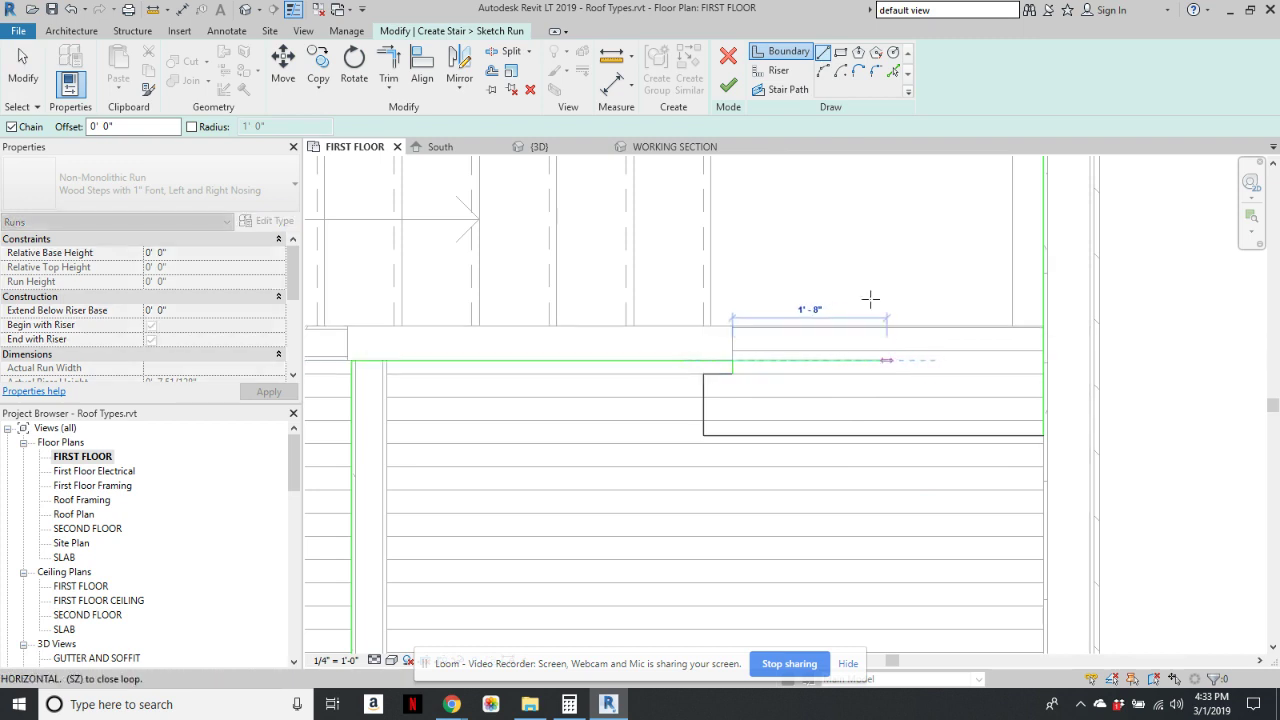
pyautogui.press('Escape')
# - Draw the second riser straight from the inner boundary corner at the partition end to the east boundary
pyautogui.click(777, 70)
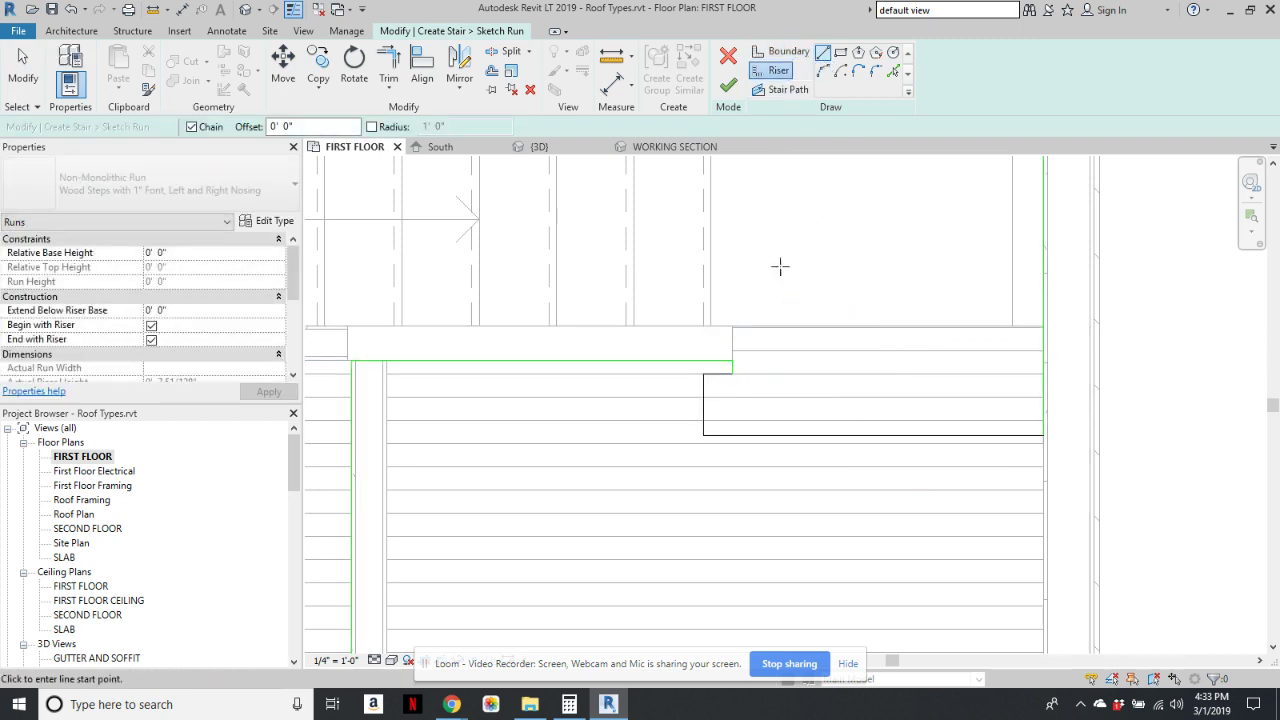
pyautogui.click(732, 360)
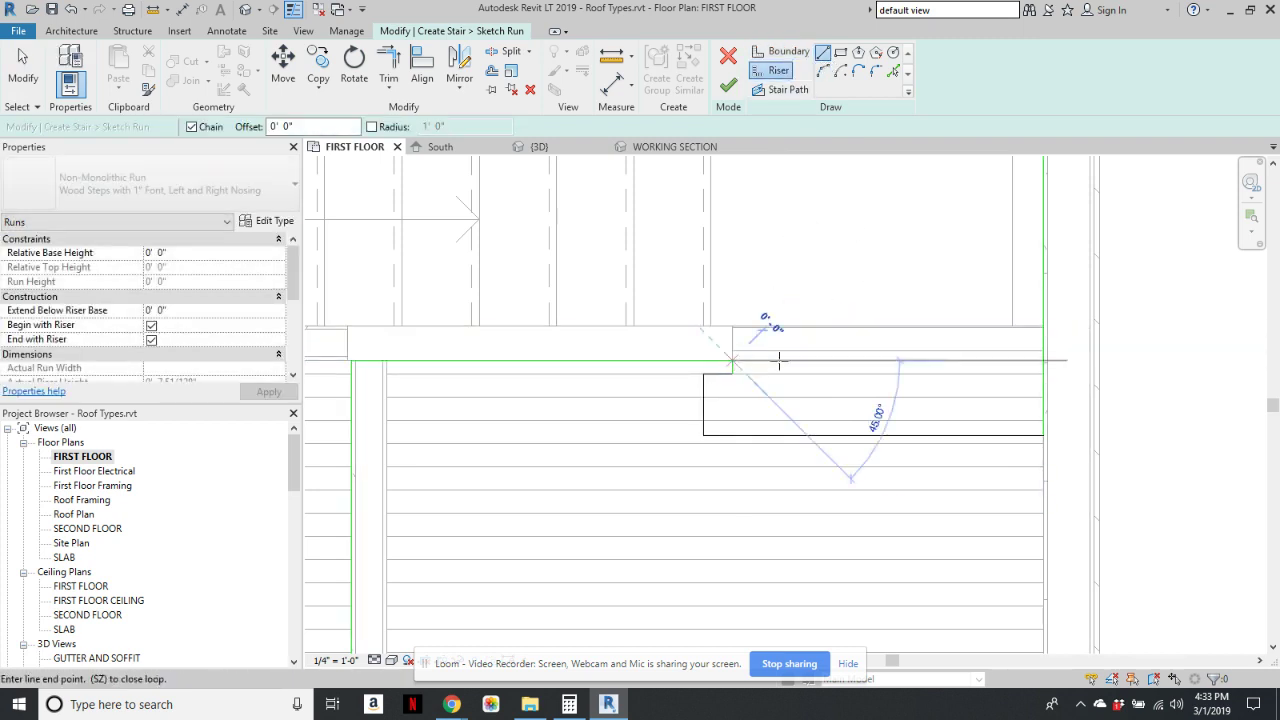
pyautogui.click(1043, 360)
pyautogui.press('Escape')
pyautogui.press('Escape')
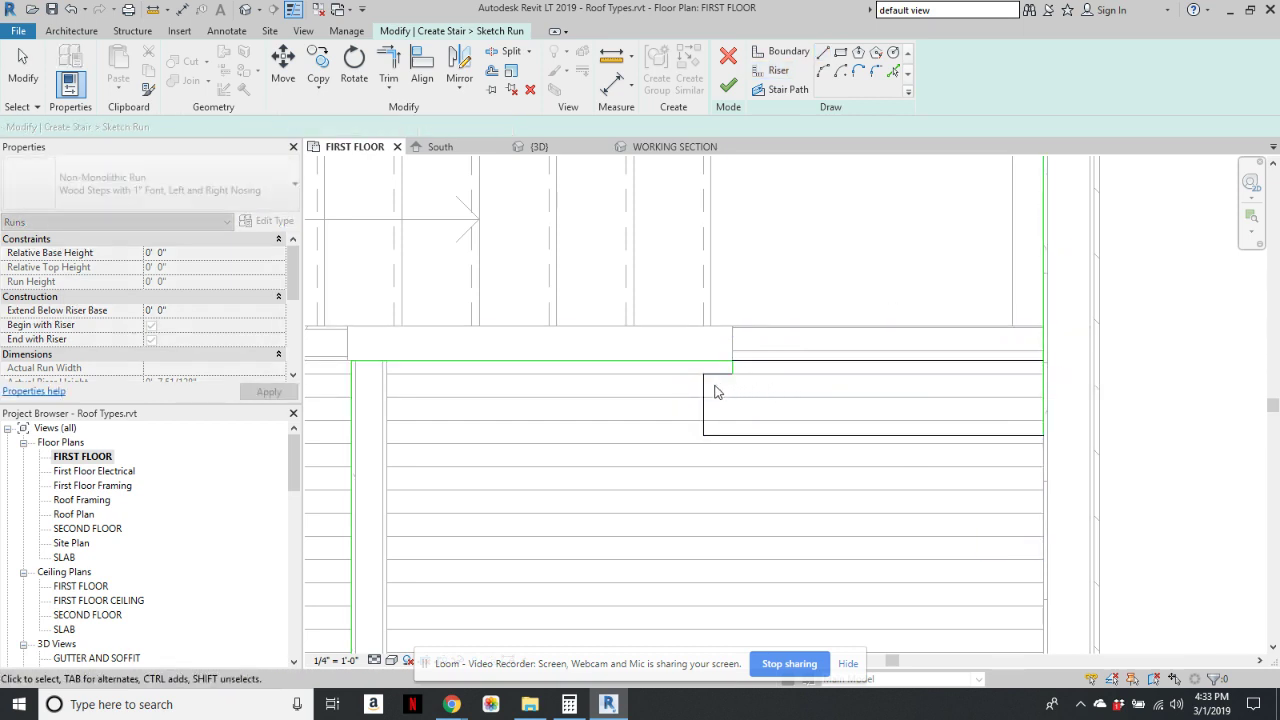
# - Draw two winder risers from the inner boundary corner, one diagonal to the northeast corner and one perpendicular to the north boundary
pyautogui.scroll(-3, 831, 423)
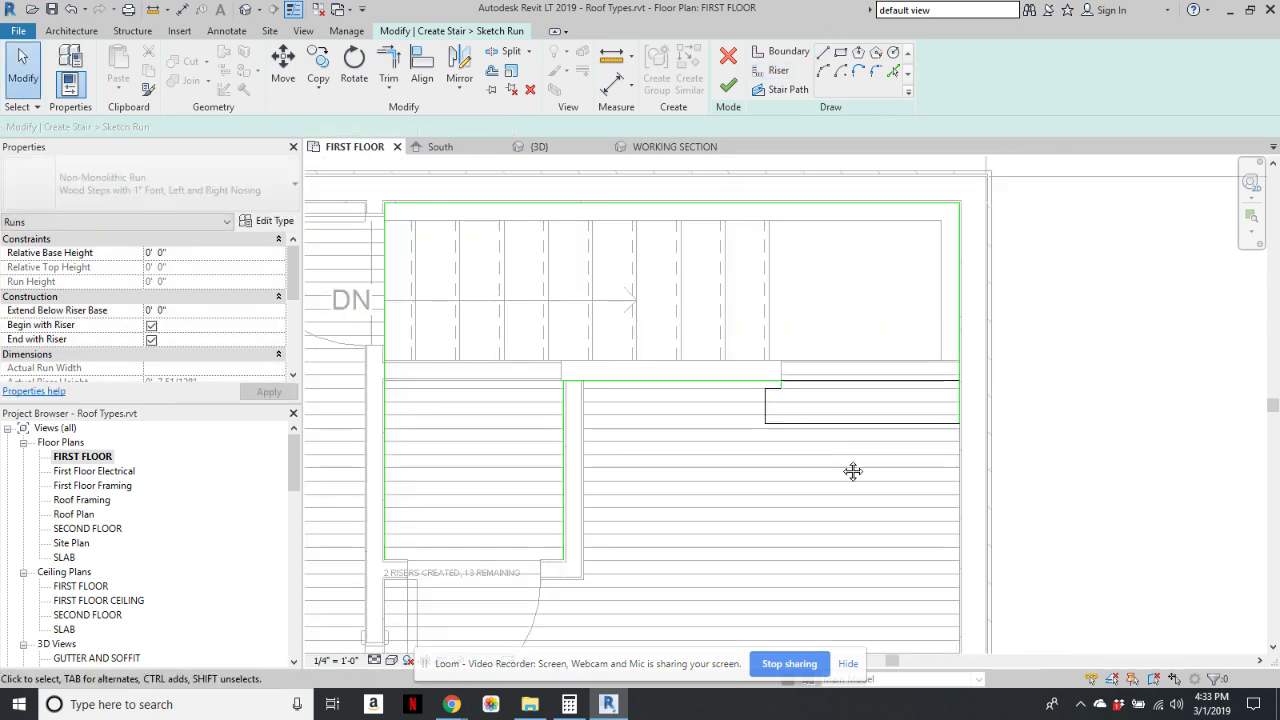
pyautogui.click(779, 71)
pyautogui.click(795, 425)
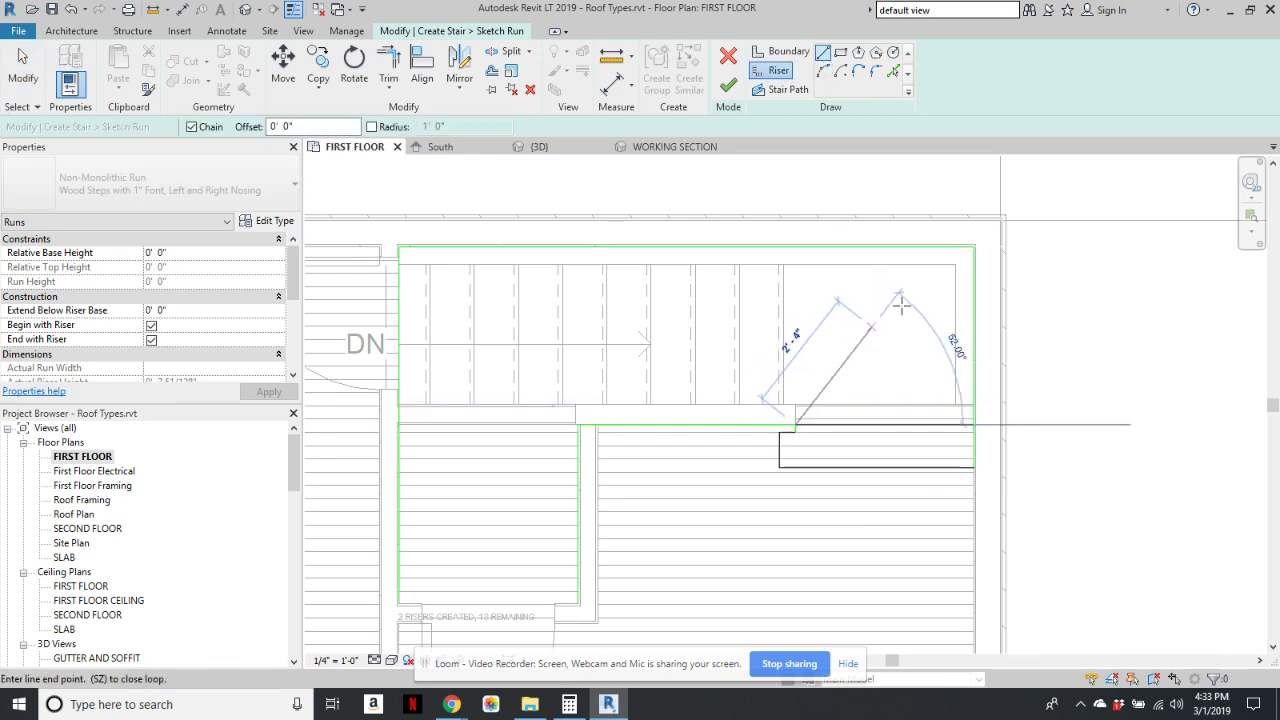
pyautogui.click(973, 250)
pyautogui.press('Escape')
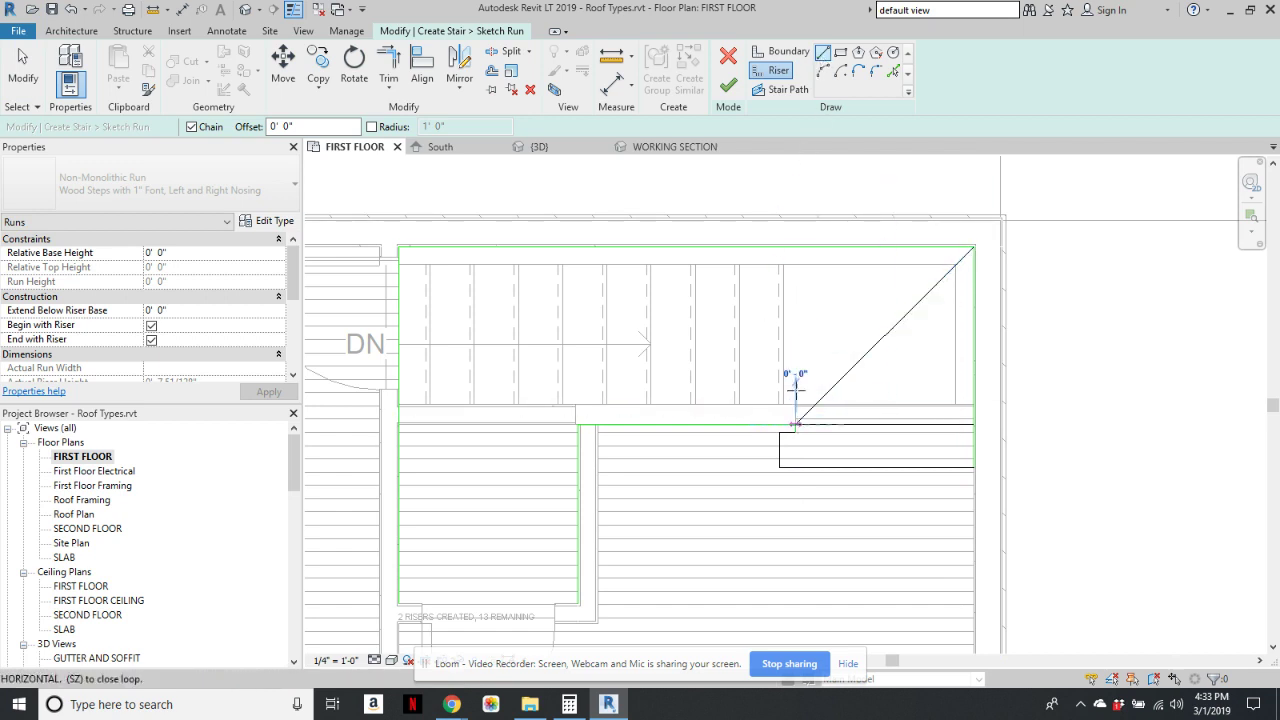
pyautogui.click(795, 425)
pyautogui.click(795, 248)
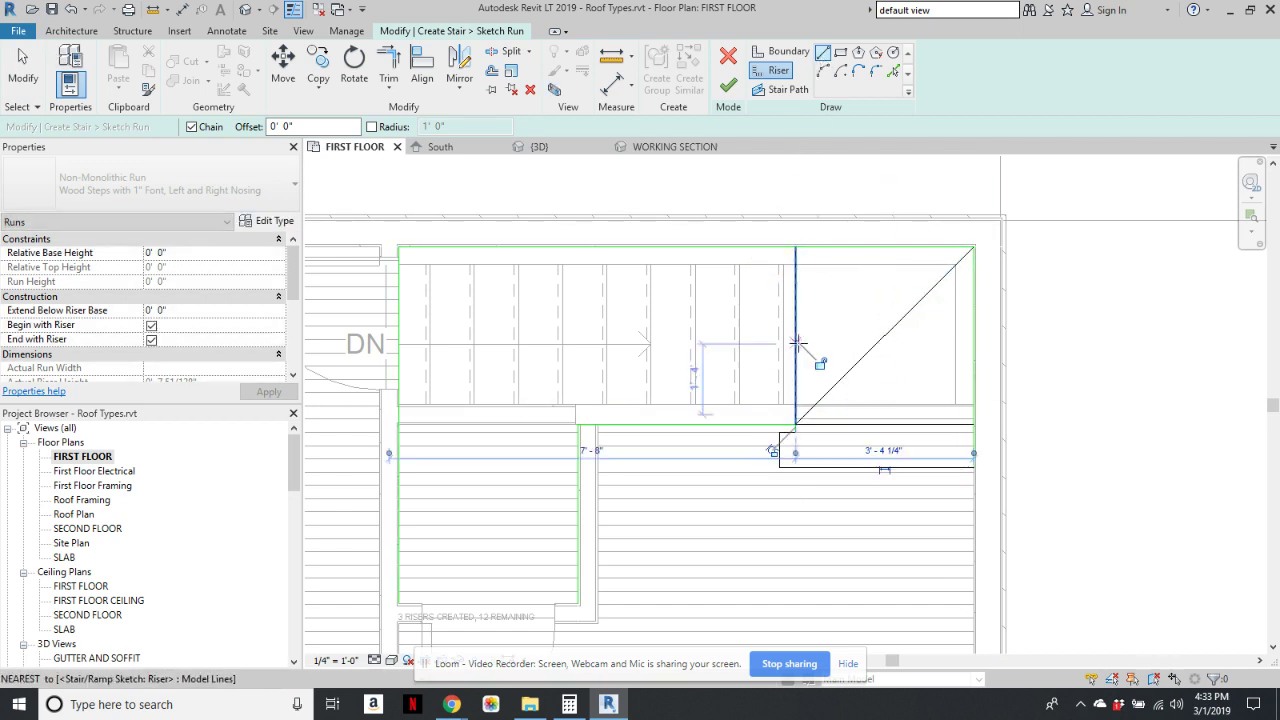
pyautogui.press('Escape')
pyautogui.press('Escape')
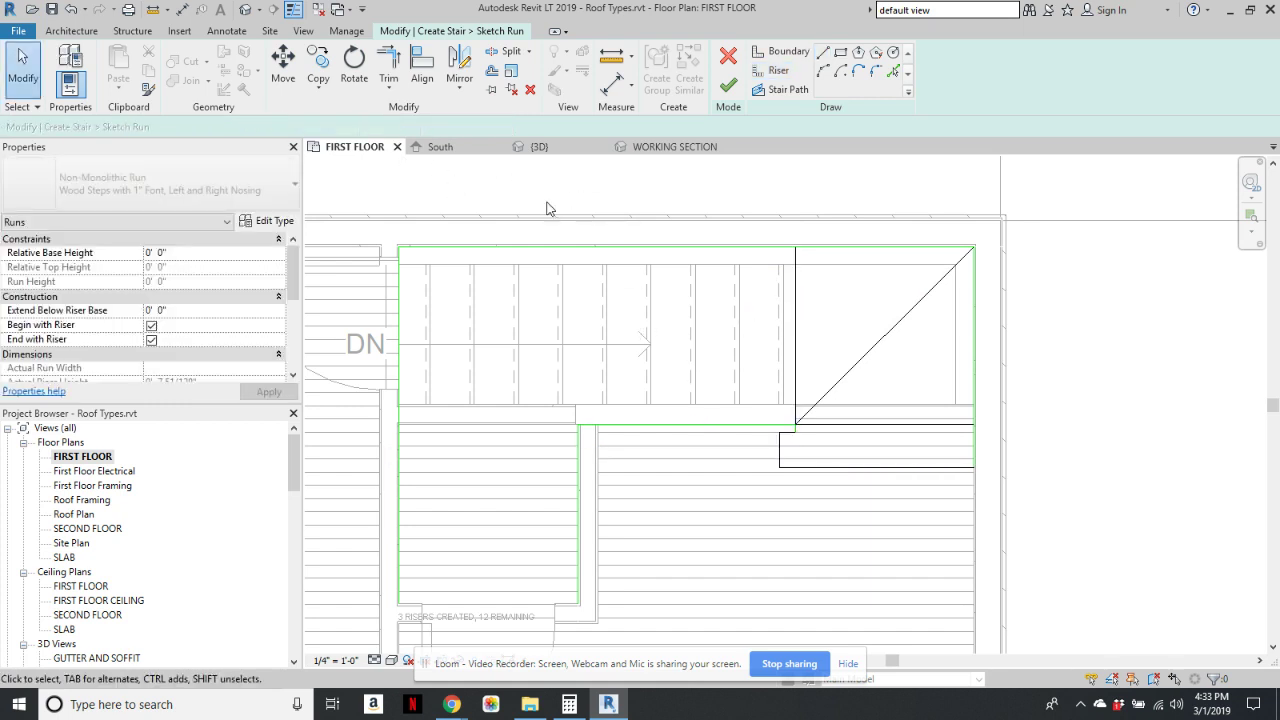
# - Draw two straight risers across the north flight at a 10" offset, stepping west from the perpendicular winder riser
pyautogui.click(786, 52)
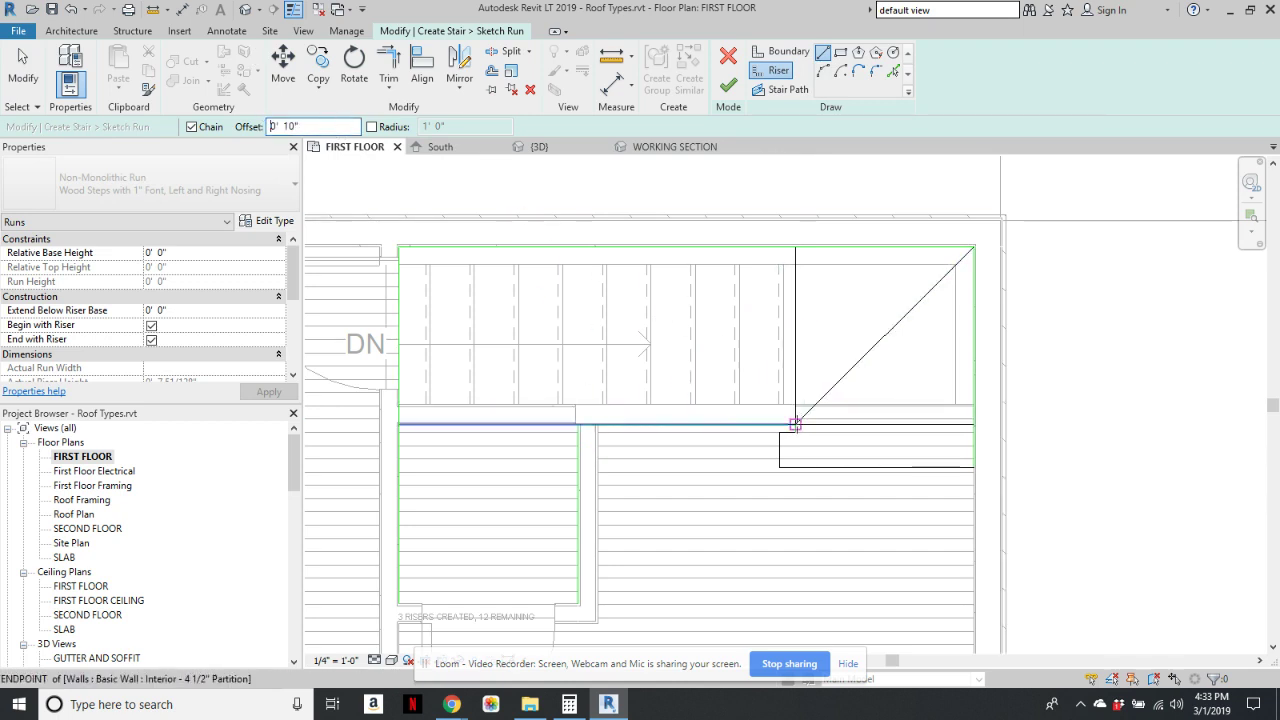
pyautogui.click(796, 424)
pyautogui.click(796, 247)
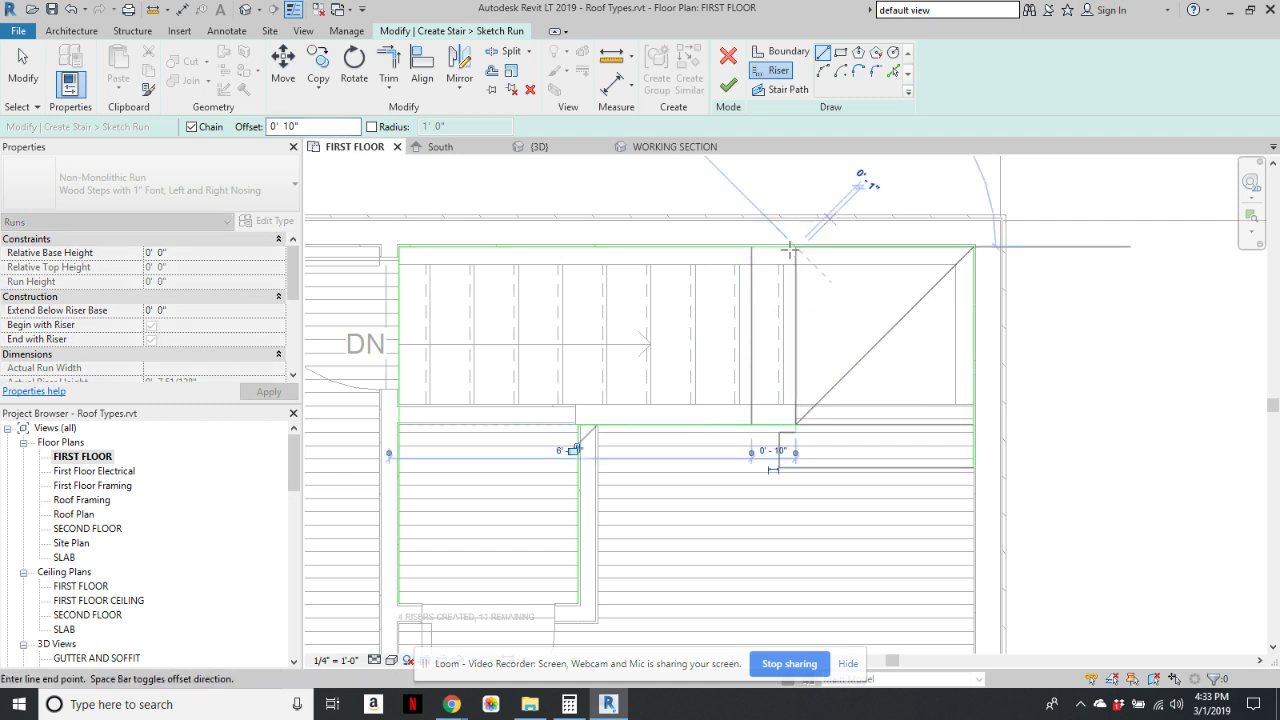
pyautogui.press('Escape')
pyautogui.press('Return')
pyautogui.click(751, 424)
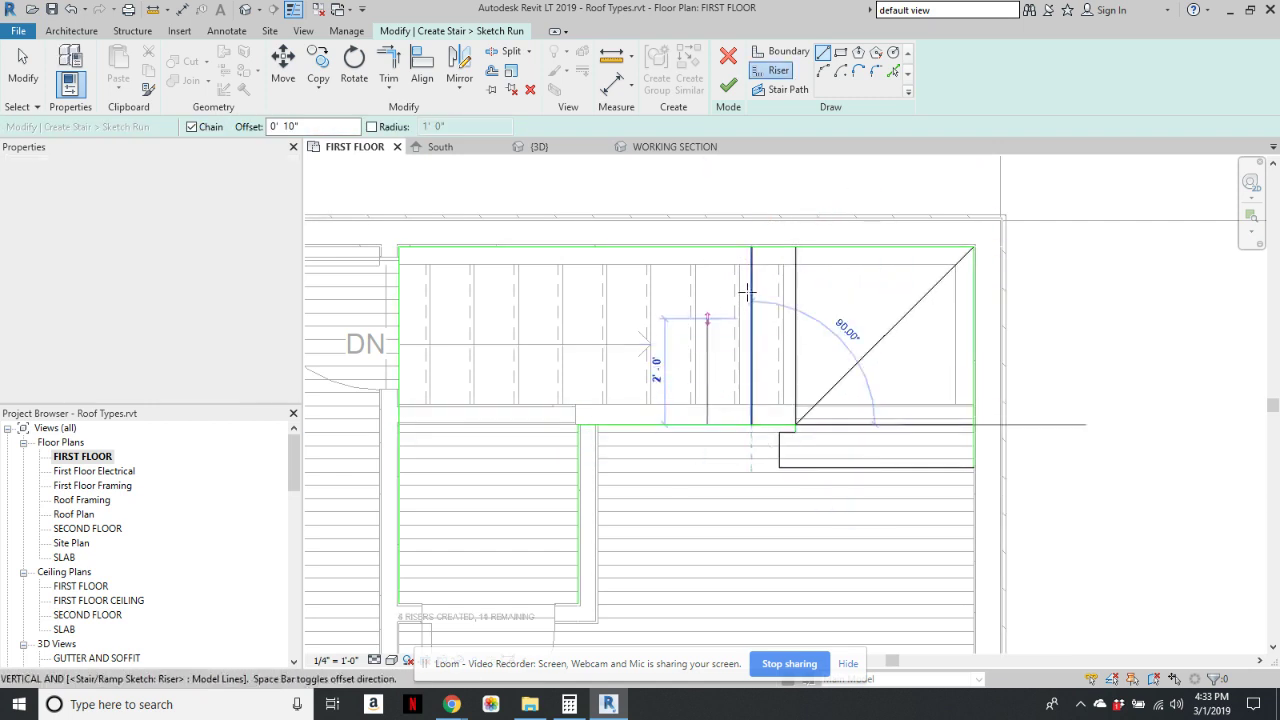
pyautogui.click(751, 247)
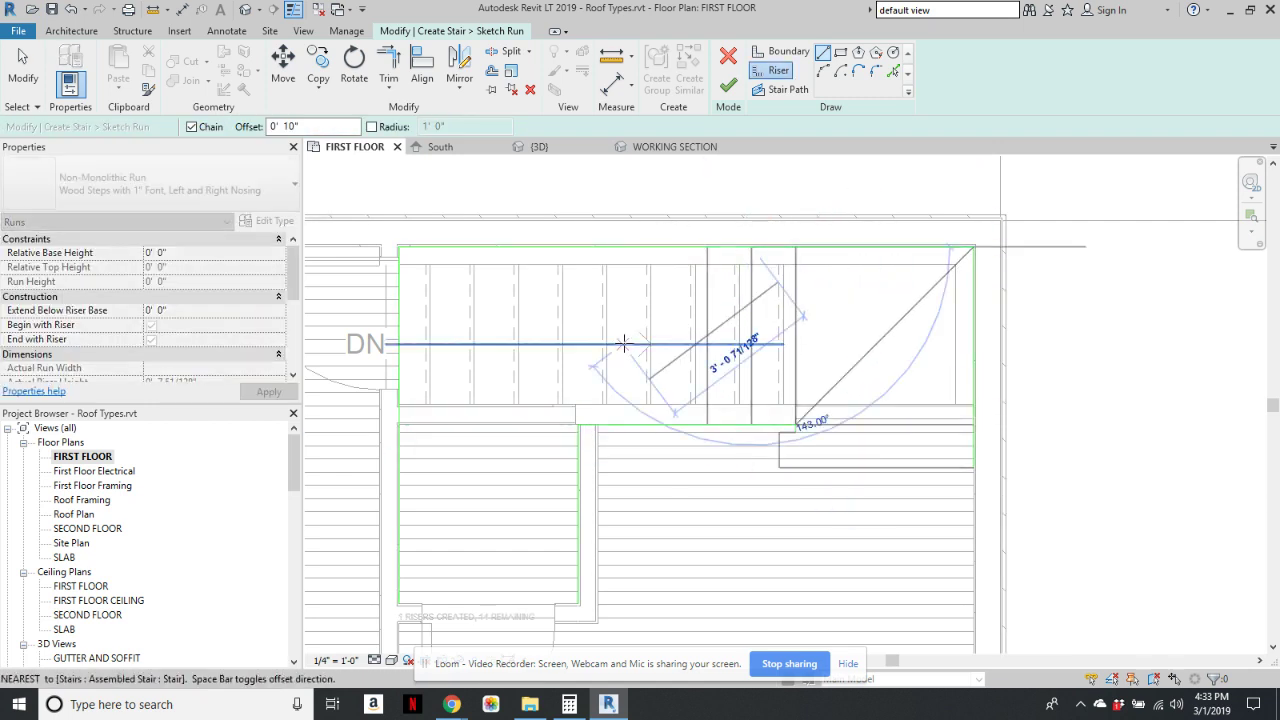
# - Continue the north flight westward with its third and fourth straight risers, each offset 10" from the previous one
pyautogui.press('Escape')
pyautogui.press('Return')
pyautogui.click(701, 424)
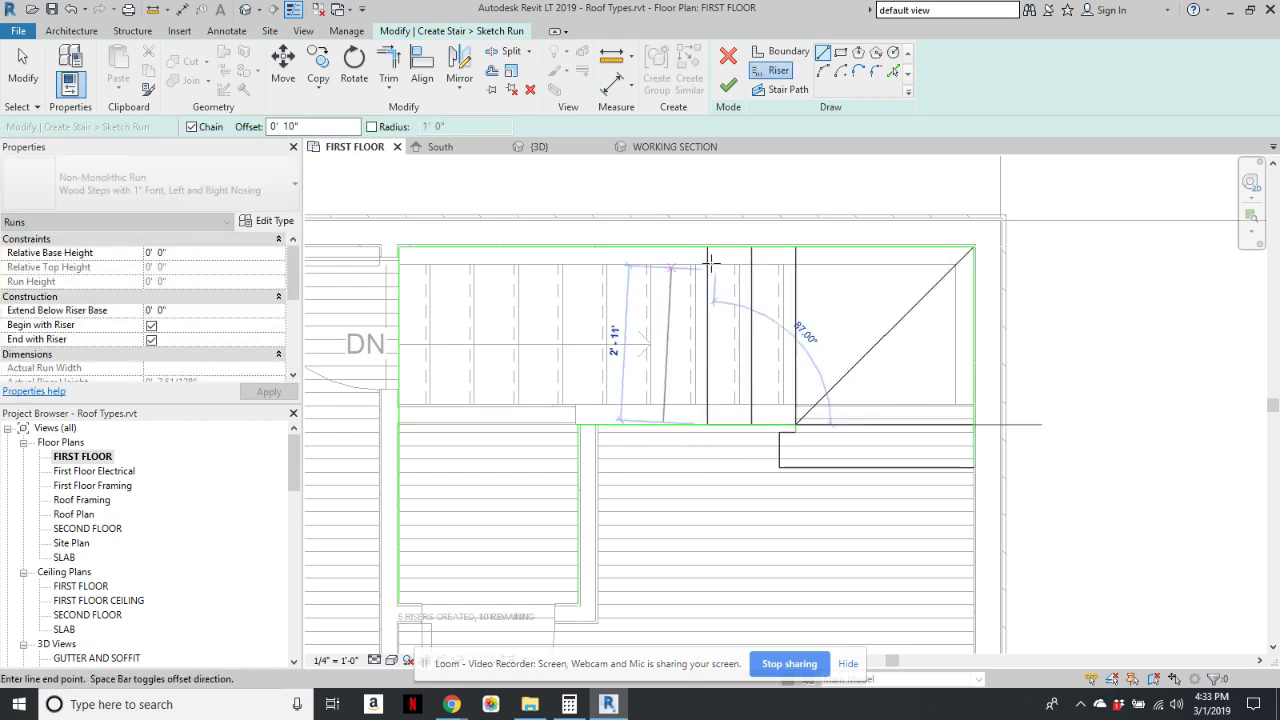
pyautogui.click(711, 262)
pyautogui.press('Escape')
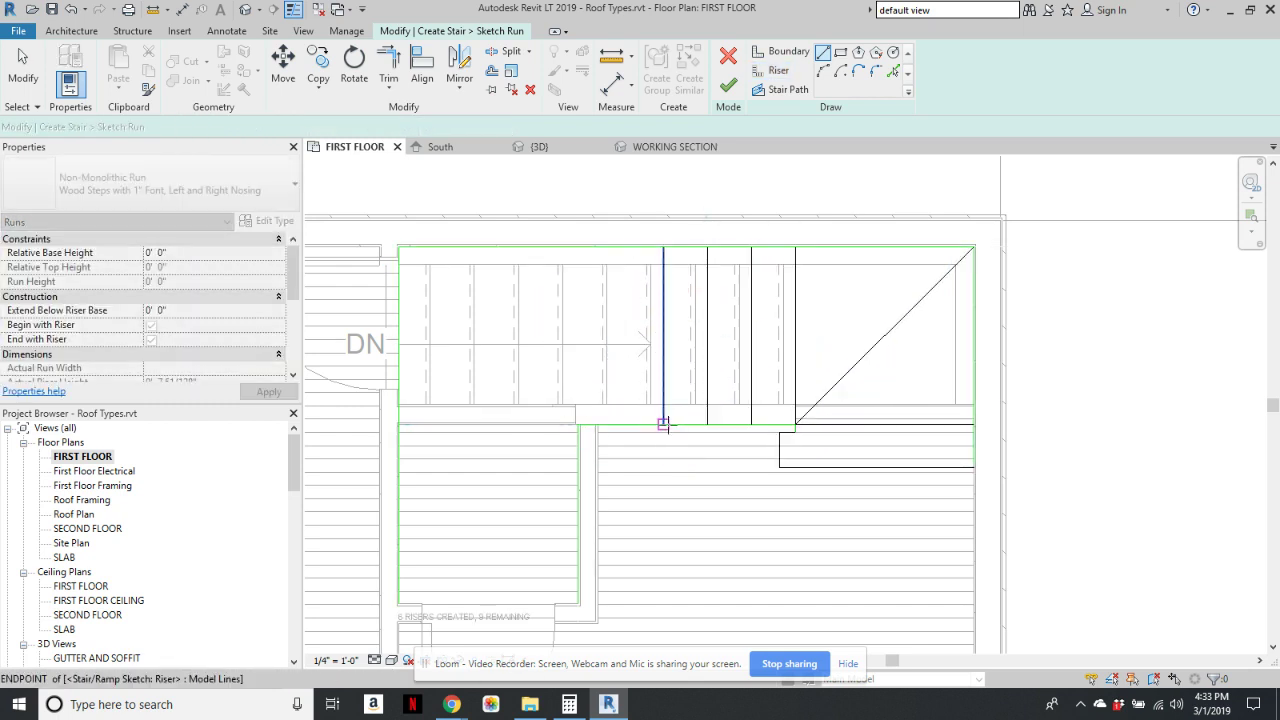
pyautogui.press('Return')
pyautogui.click(663, 424)
pyautogui.click(664, 256)
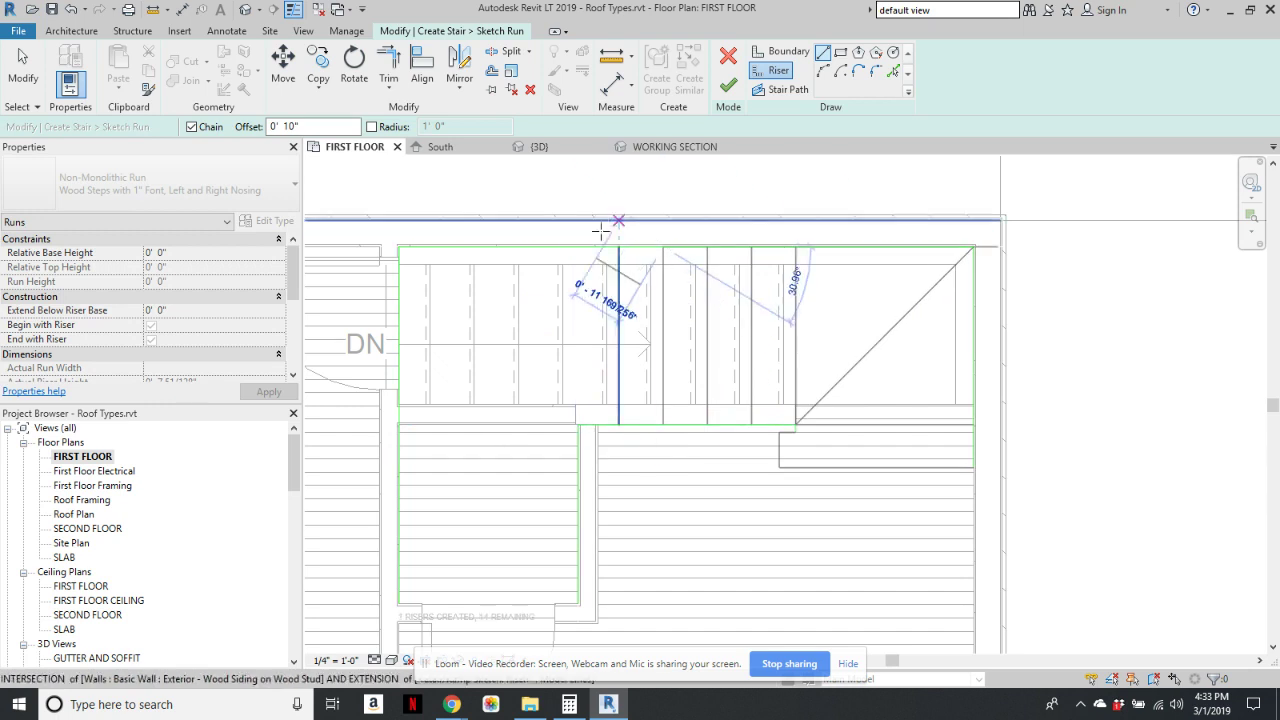
# - Draw the fifth straight riser 10" west of the fourth, close to the closet's east boundary
pyautogui.press('Escape')
pyautogui.press('Return')
pyautogui.click(619, 424)
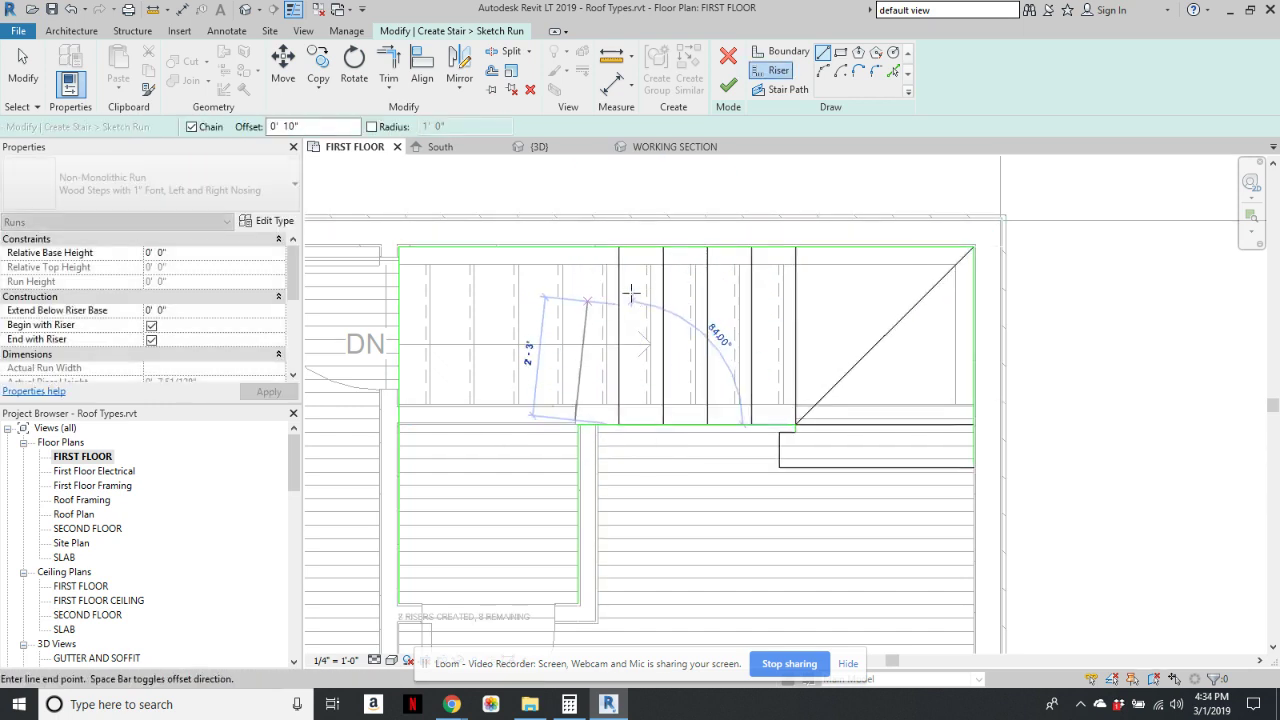
pyautogui.click(640, 236)
pyautogui.press('Escape')
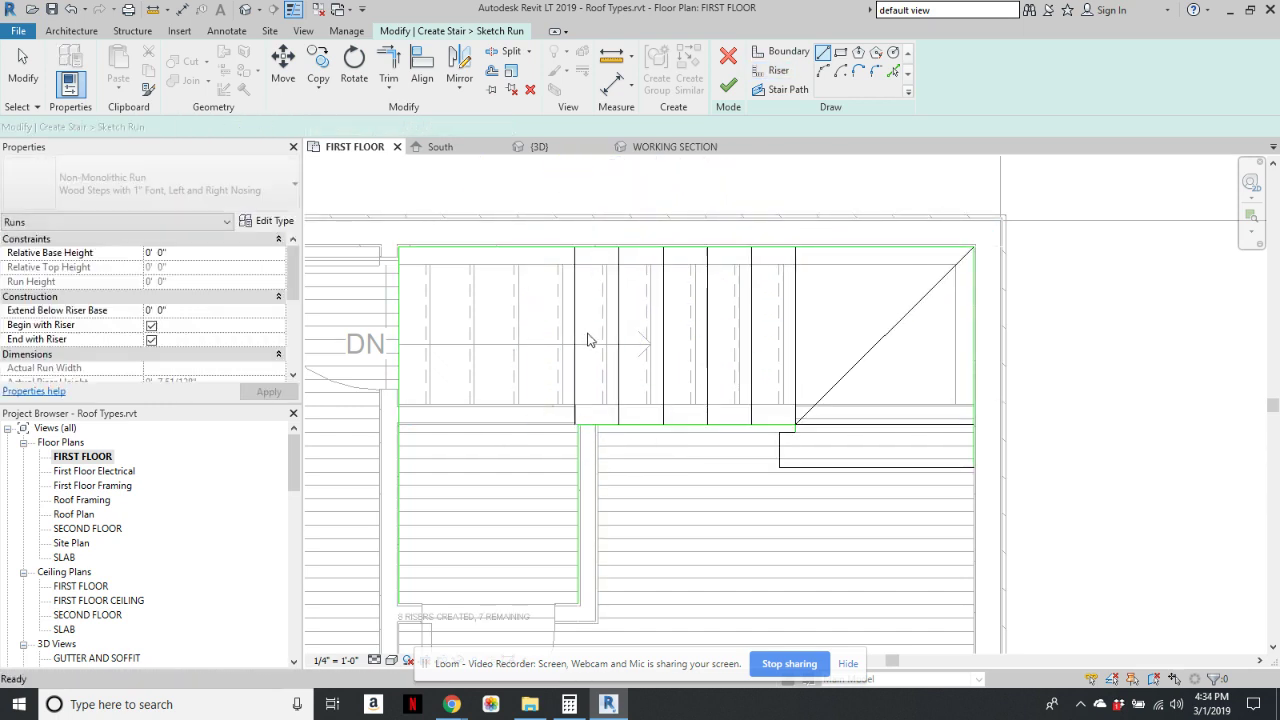
pyautogui.click(778, 70)
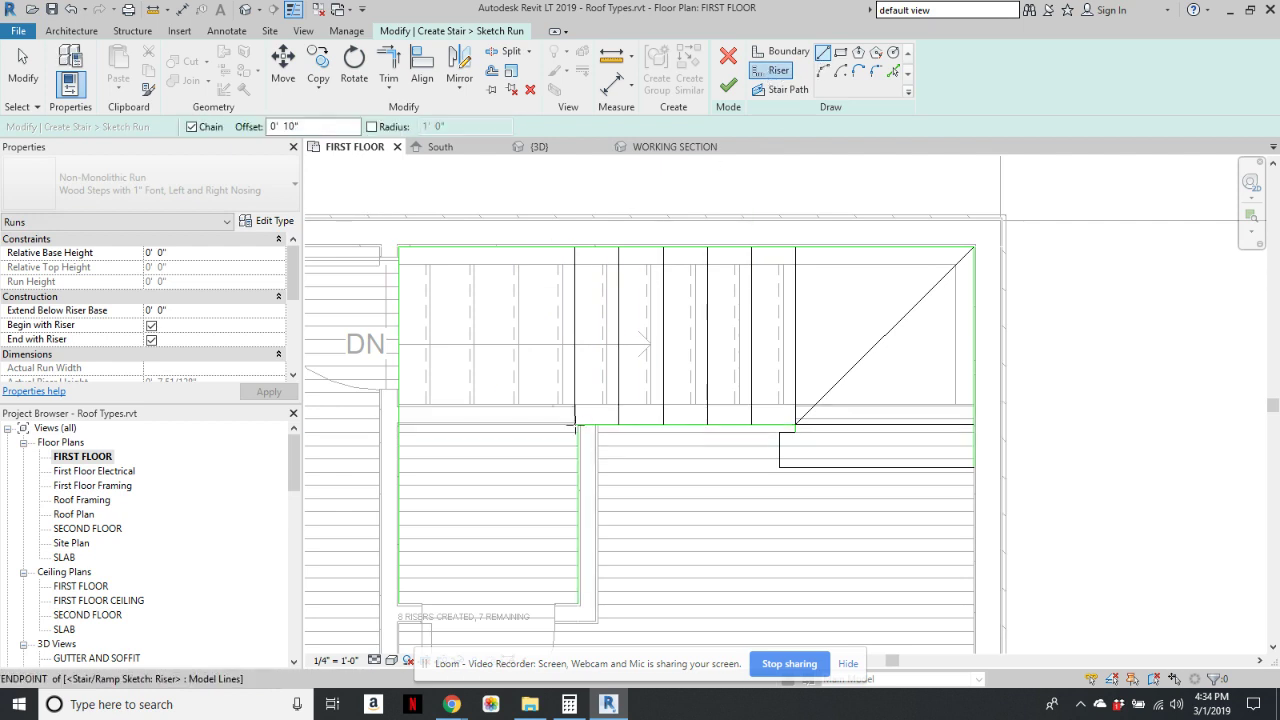
pyautogui.click(575, 426)
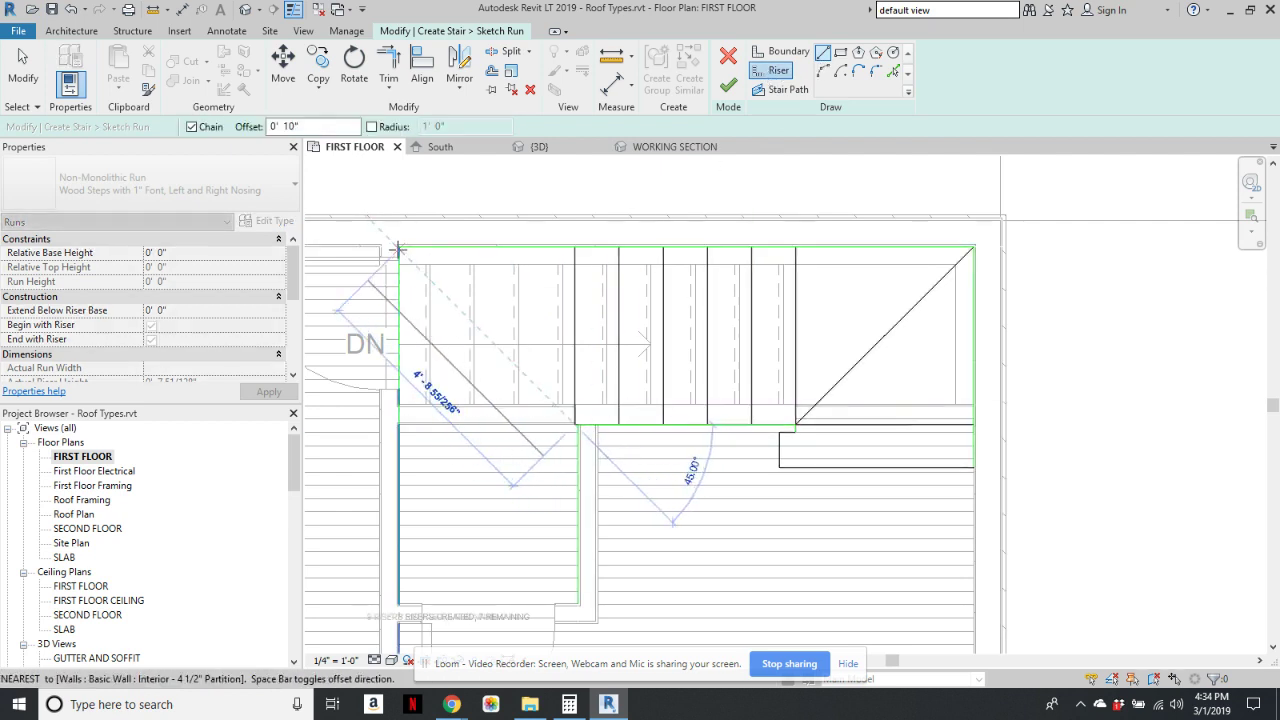
pyautogui.scroll(3, 400, 248)
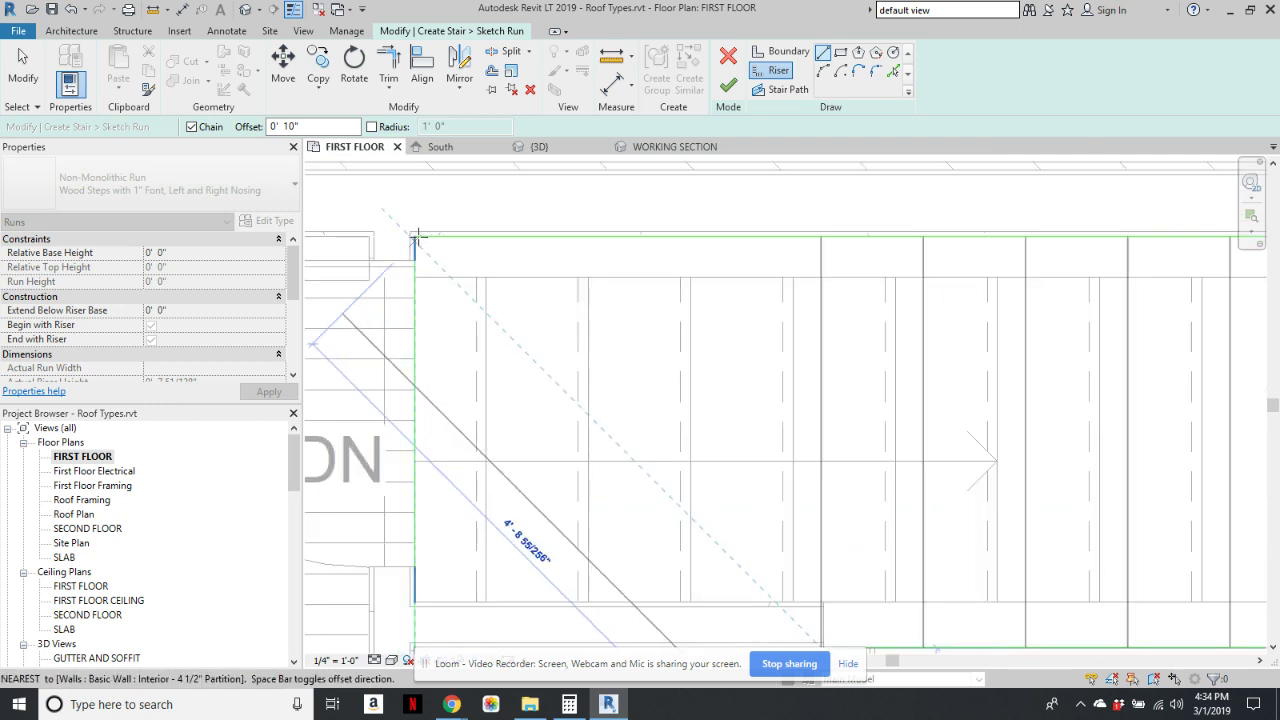
pyautogui.scroll(2, 471, 251)
pyautogui.press('Escape')
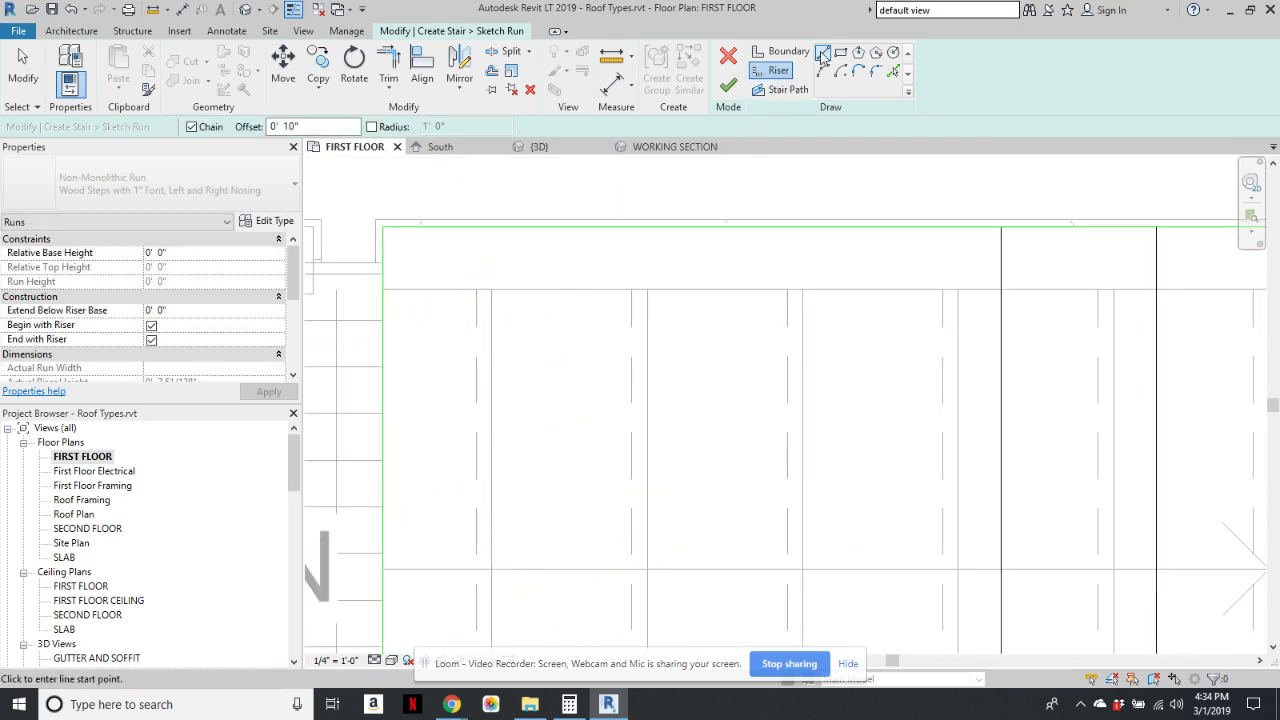
pyautogui.click(822, 58)
pyautogui.scroll(-6, 741, 379)
pyautogui.moveTo(800, 406); pyautogui.dragTo(761, 390, button='middle')
pyautogui.scroll(4, 815, 541)
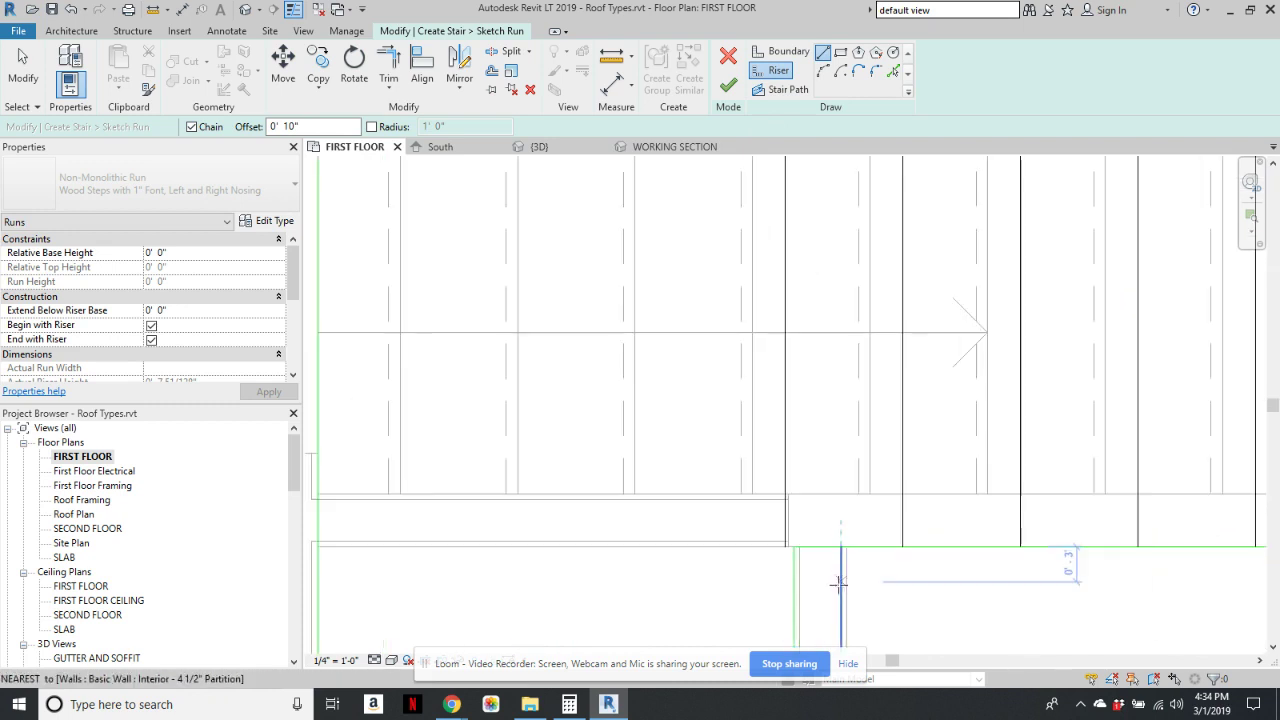
pyautogui.click(795, 547)
pyautogui.scroll(-3, 662, 411)
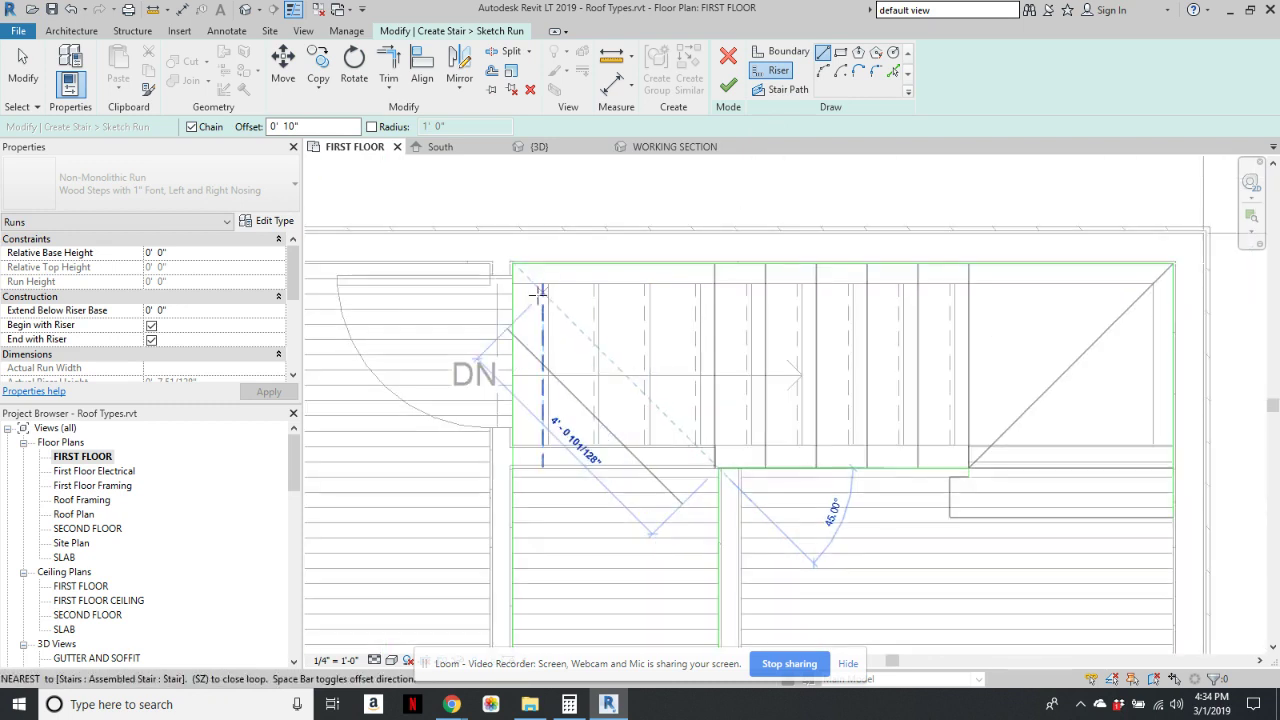
pyautogui.scroll(3, 520, 270)
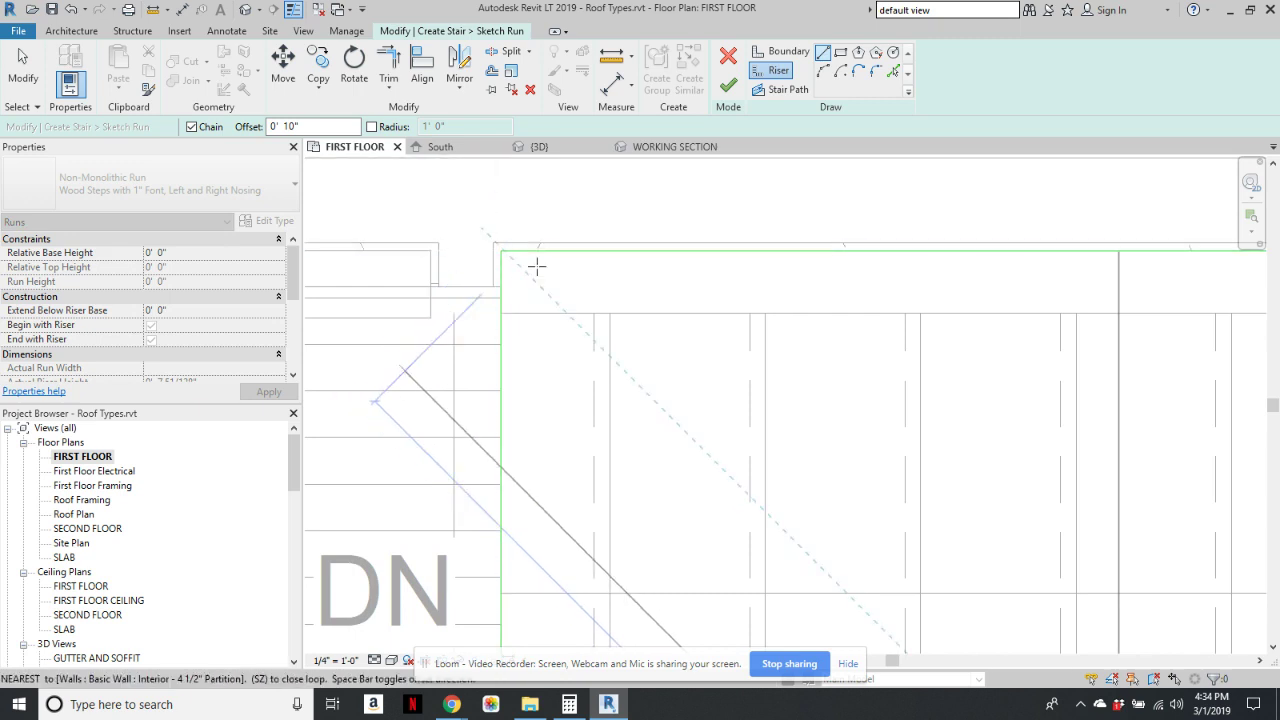
pyautogui.scroll(-4, 560, 320)
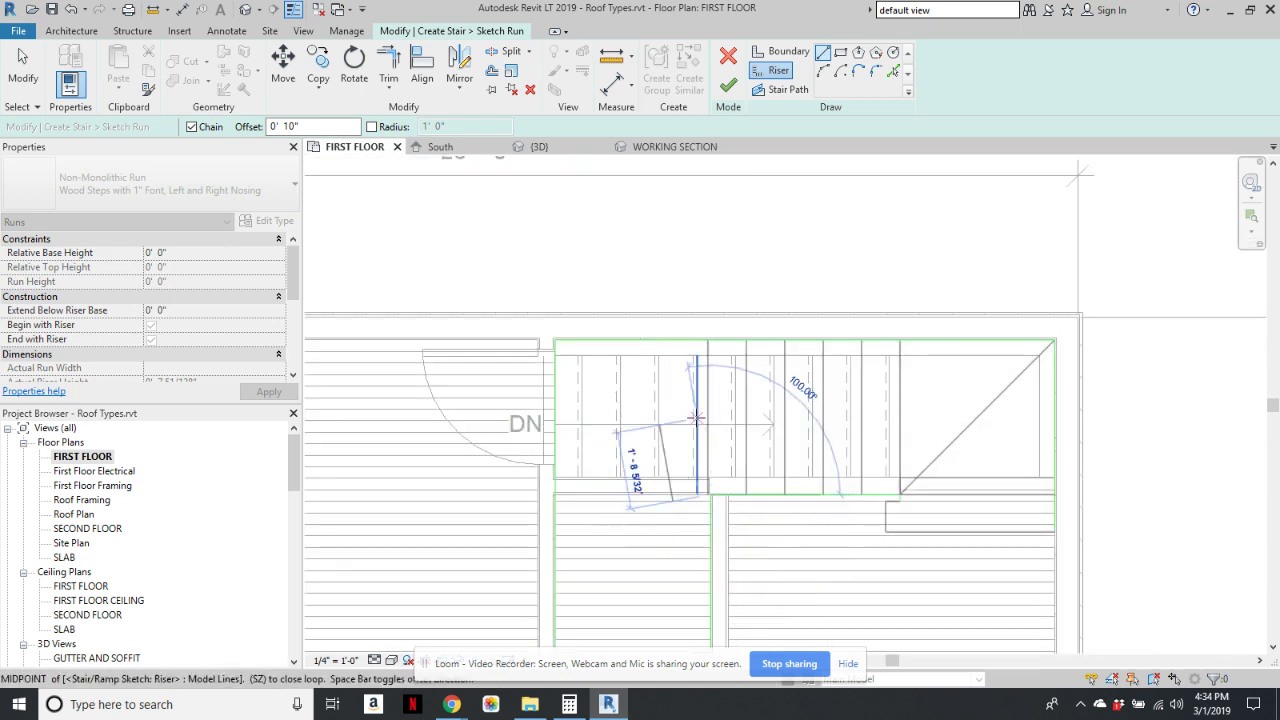
pyautogui.press('Escape')
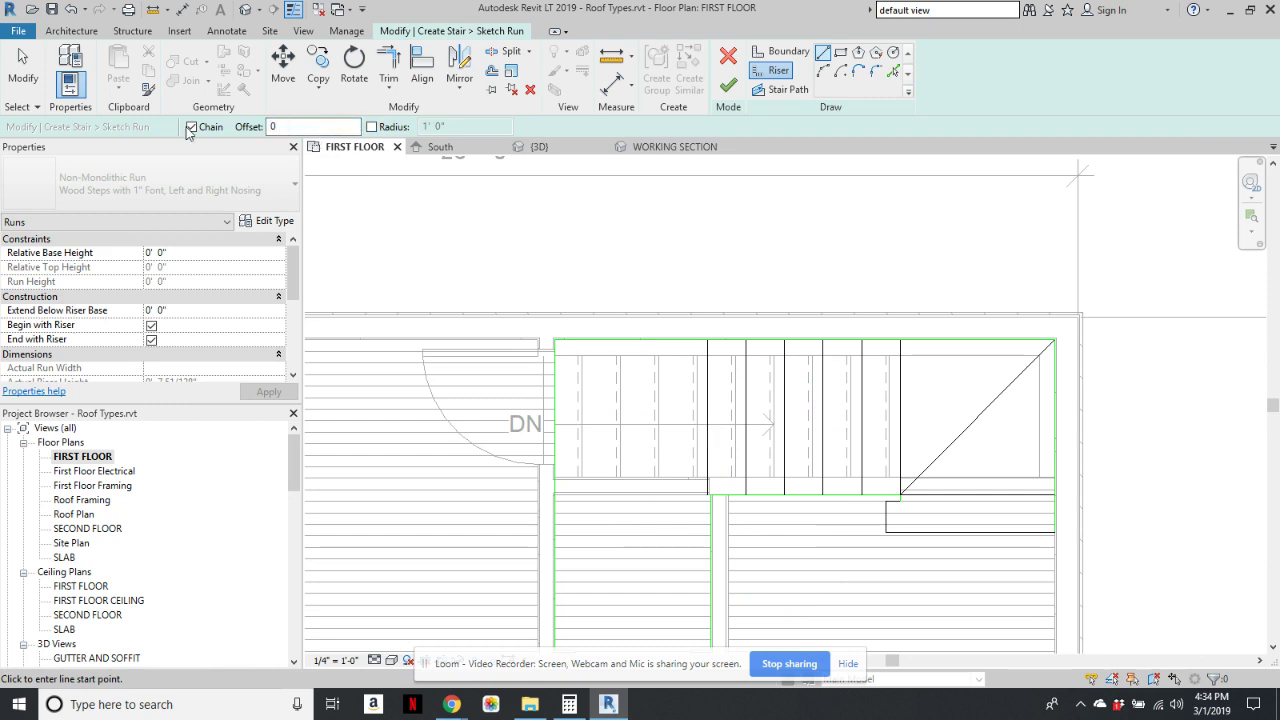
# - With the offset set to 0, draw a diagonal riser from the inner boundary corner at the closet to the northwest corner
pyautogui.click(822, 53)
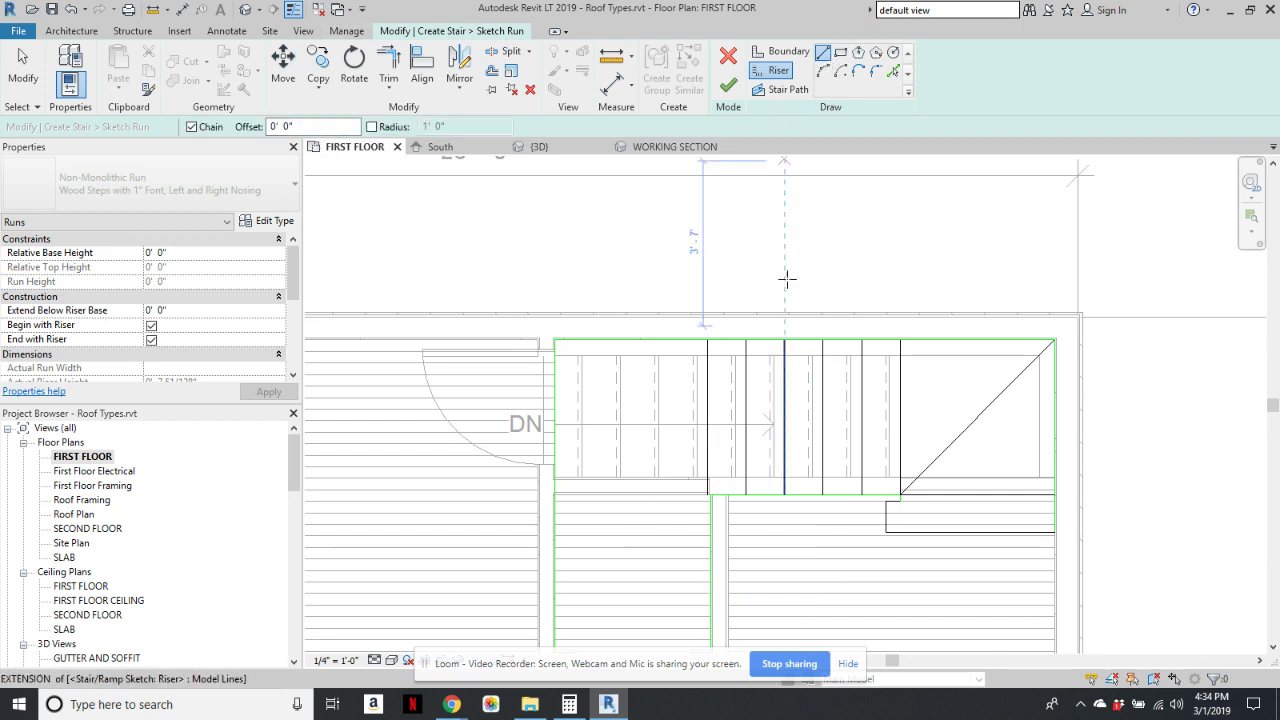
pyautogui.click(710, 494)
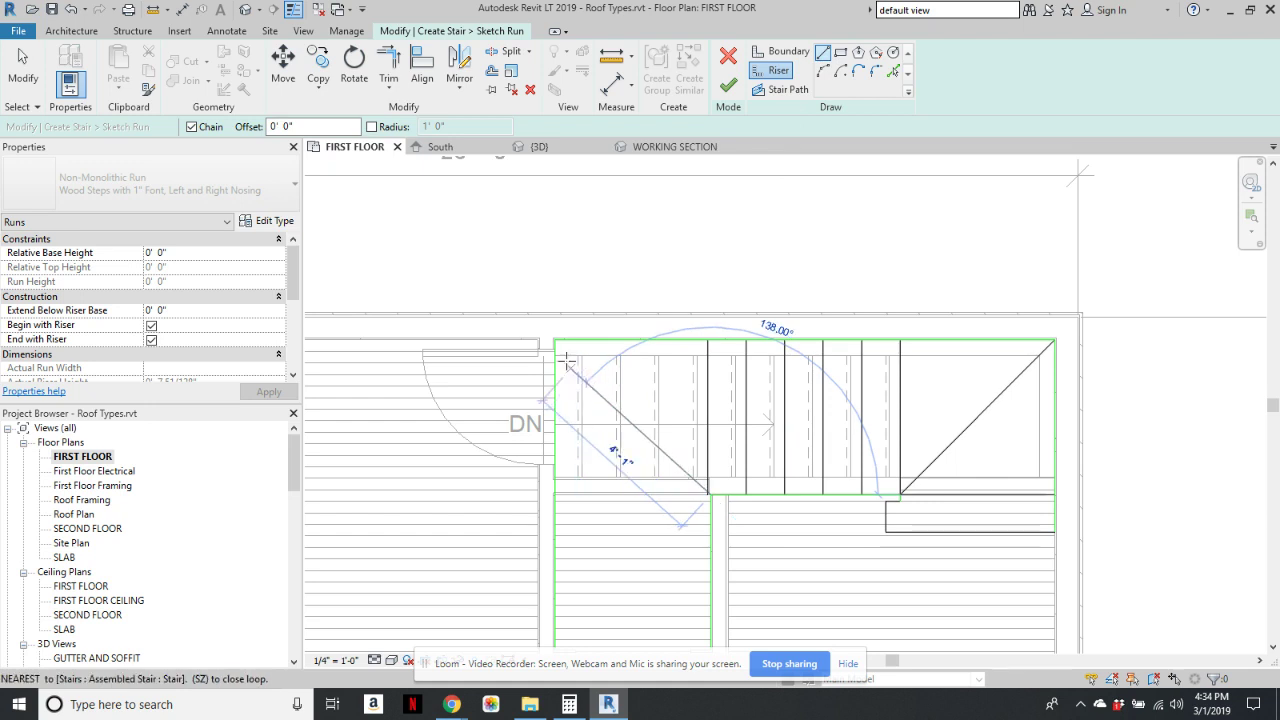
pyautogui.scroll(5, 557, 338)
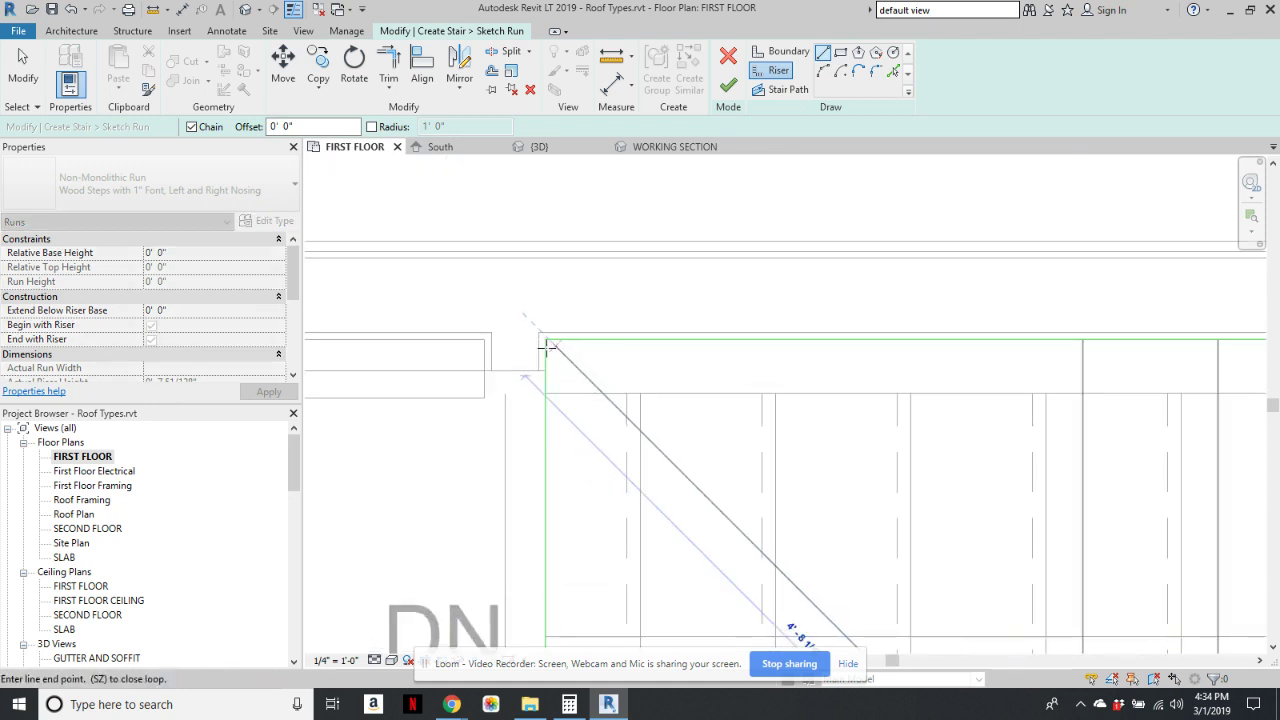
pyautogui.scroll(2, 540, 345)
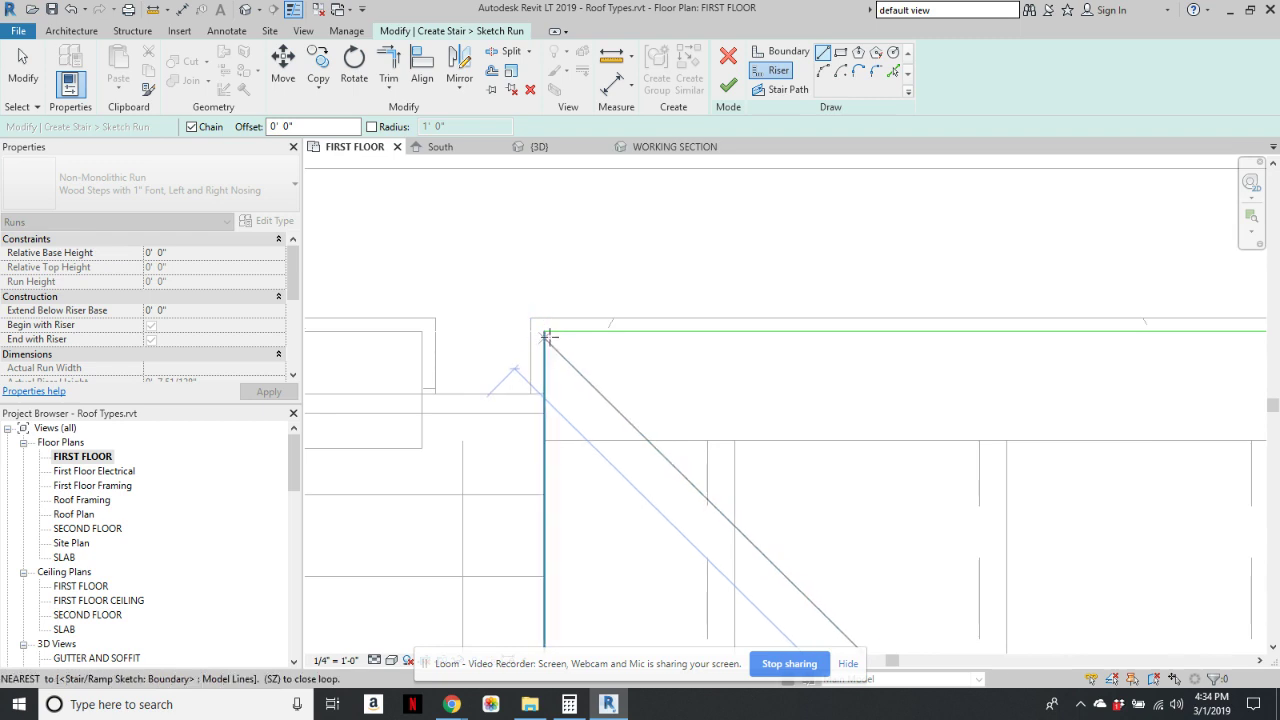
pyautogui.click(545, 337)
pyautogui.scroll(-2, 723, 414)
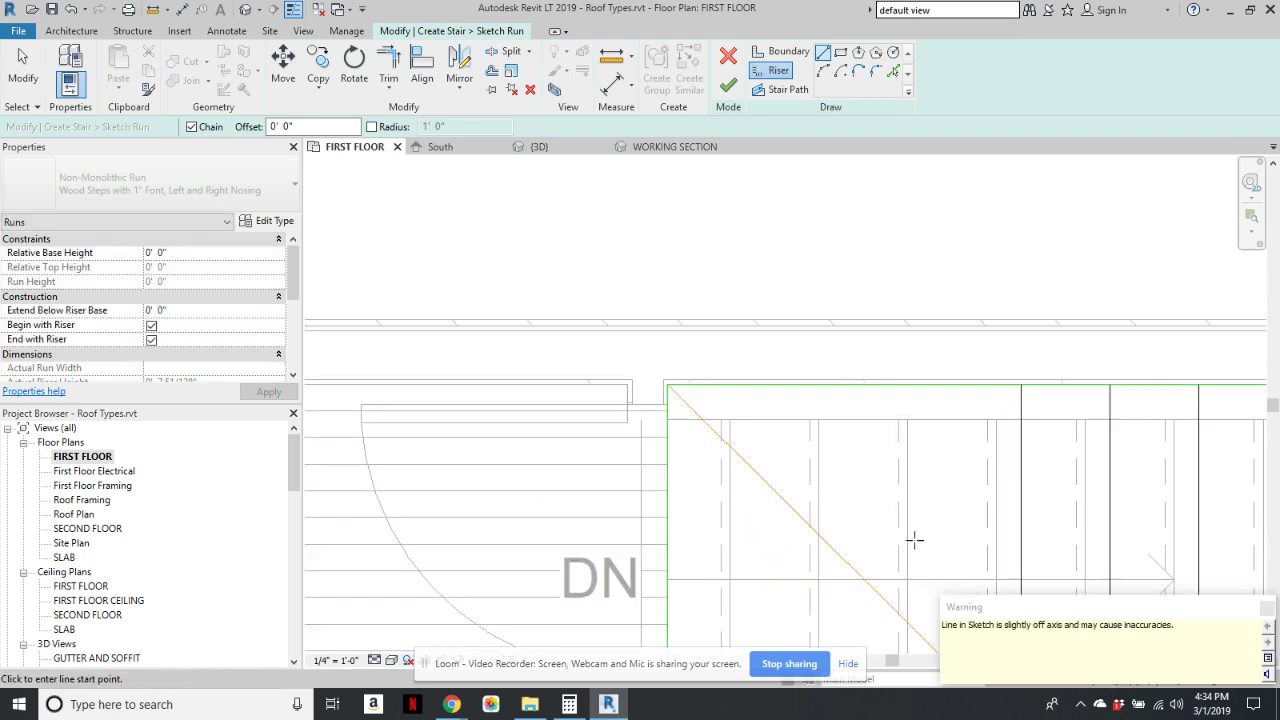
pyautogui.scroll(-2, 914, 540)
pyautogui.moveTo(791, 508); pyautogui.dragTo(589, 426, button='middle')
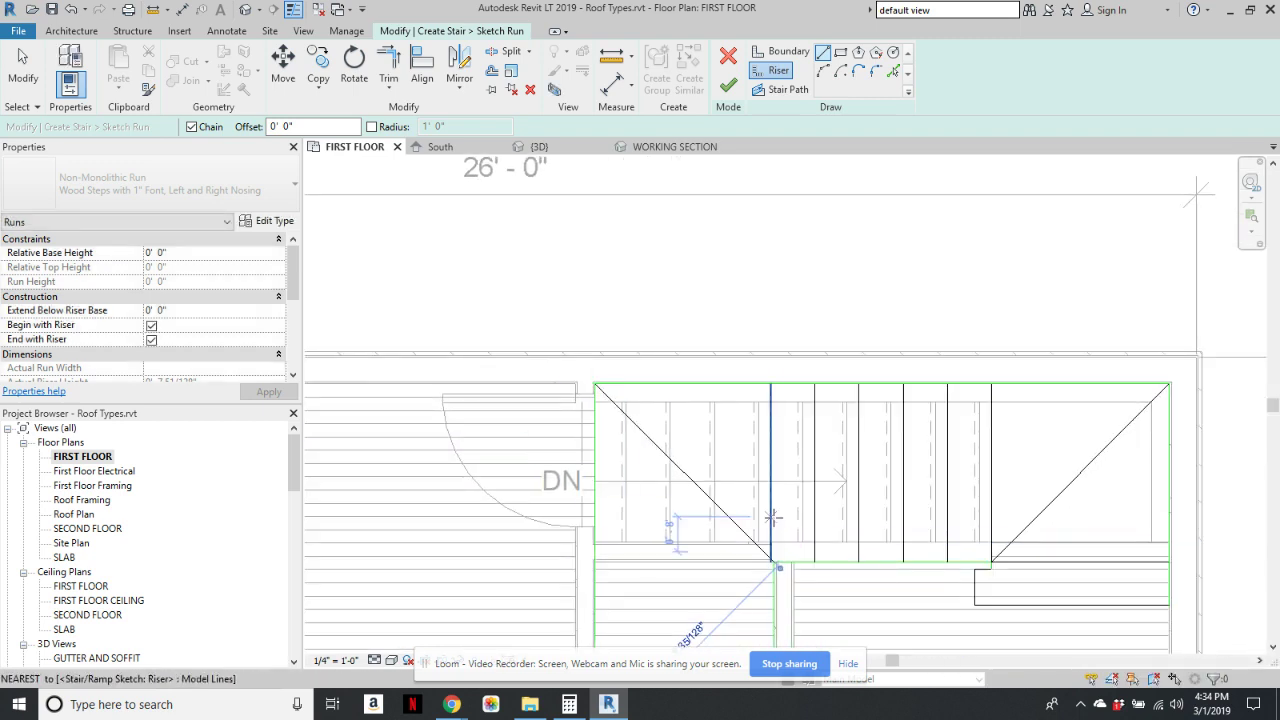
pyautogui.press('Escape')
# - Move the closet's east boundary west in line with the last straight riser and pull the diagonal riser's lower end onto its corner
pyautogui.scroll(5, 771, 517)
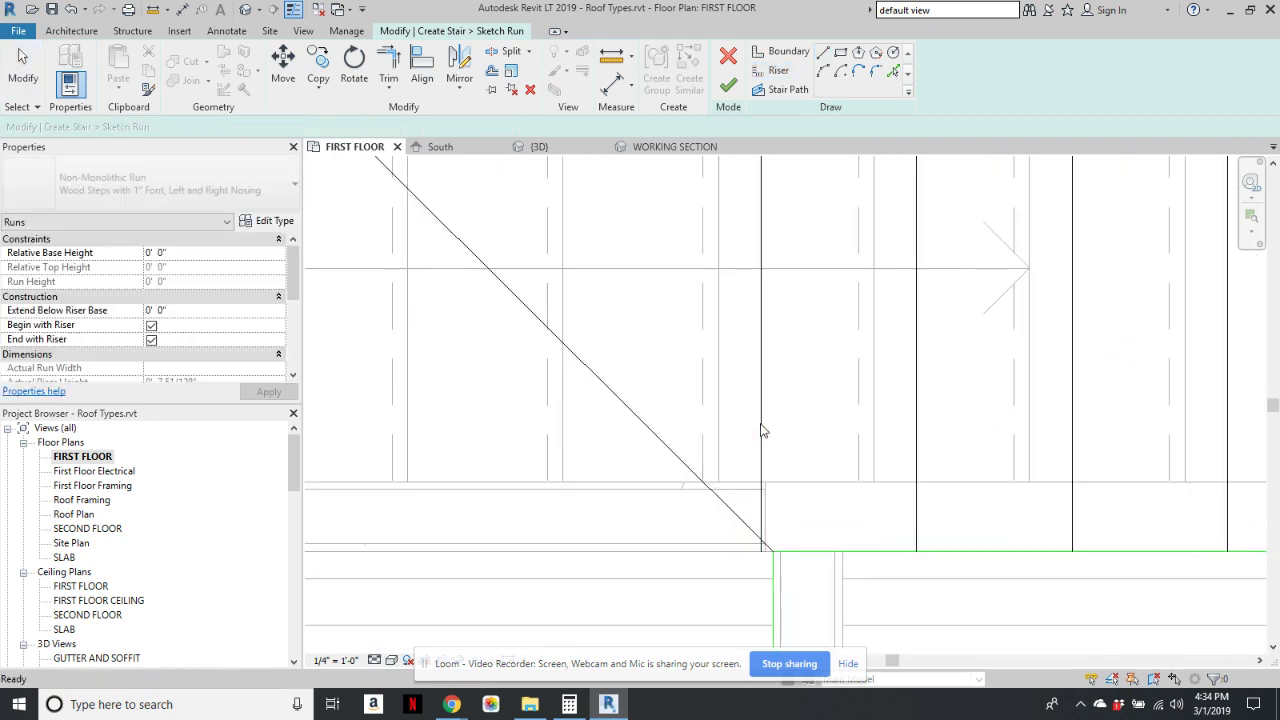
pyautogui.scroll(-3, 767, 553)
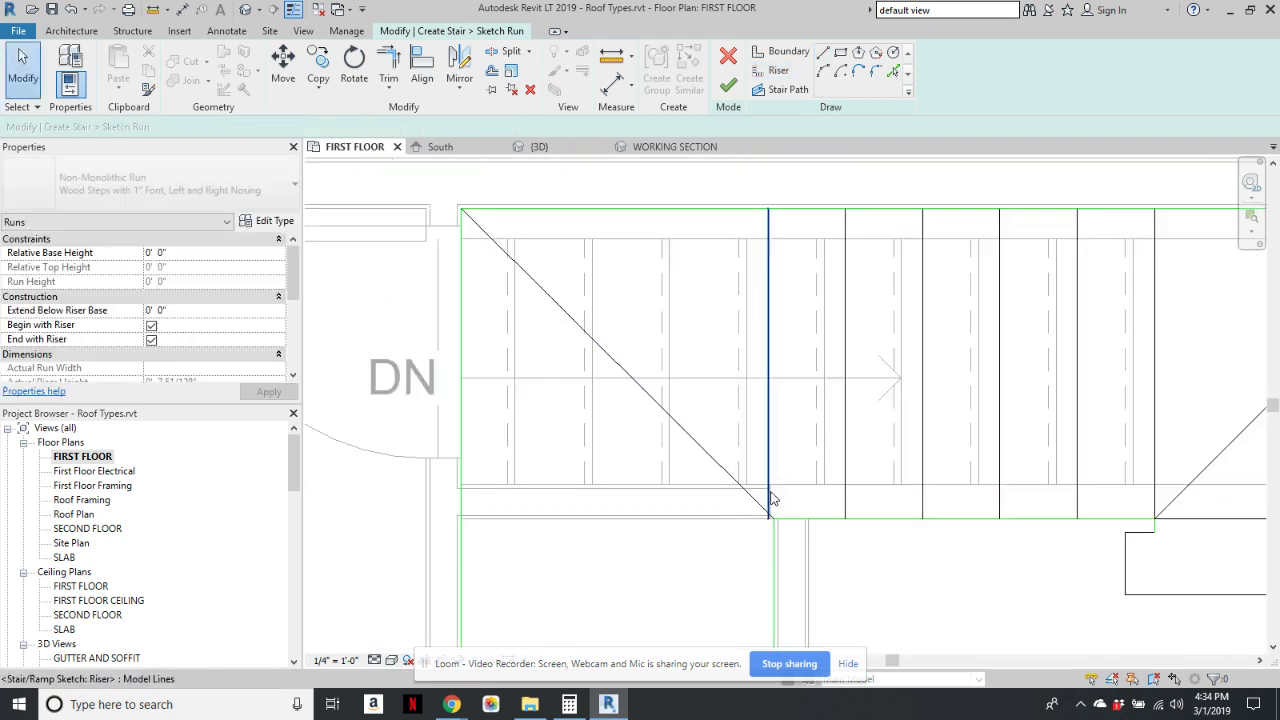
pyautogui.click(773, 549)
pyautogui.scroll(4, 774, 530)
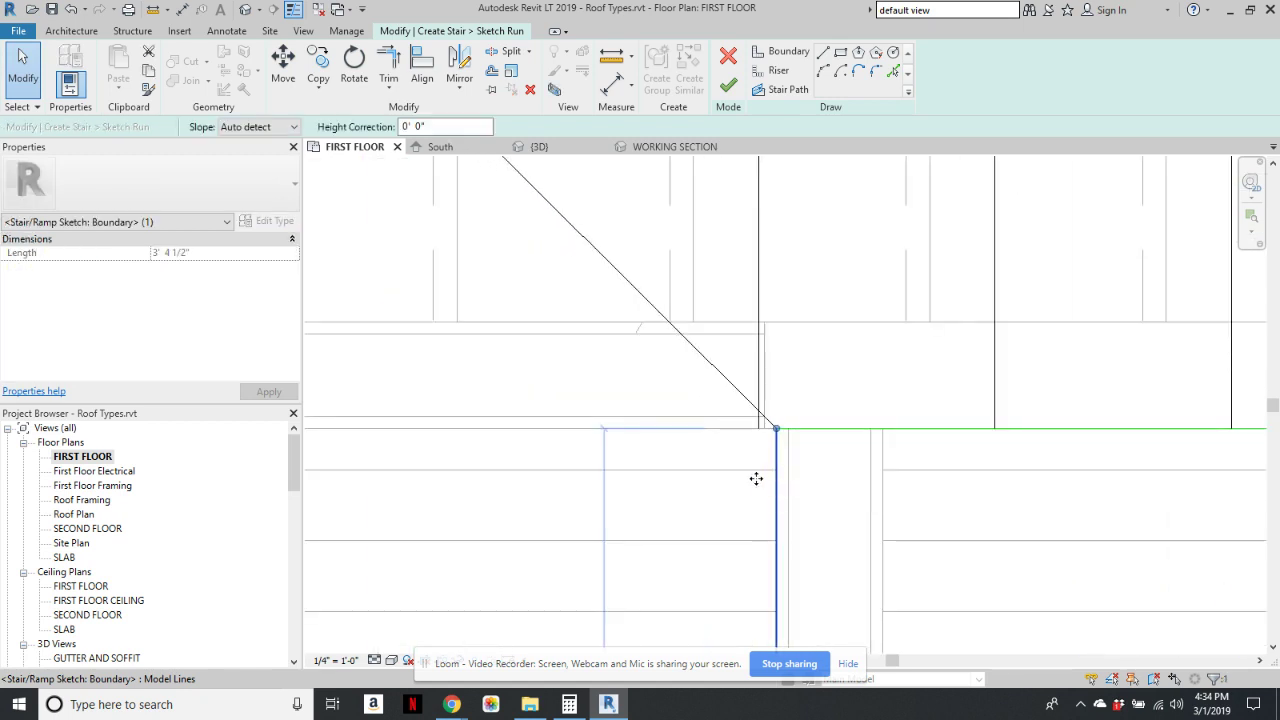
pyautogui.moveTo(756, 479); pyautogui.dragTo(758, 479)
pyautogui.click(728, 384)
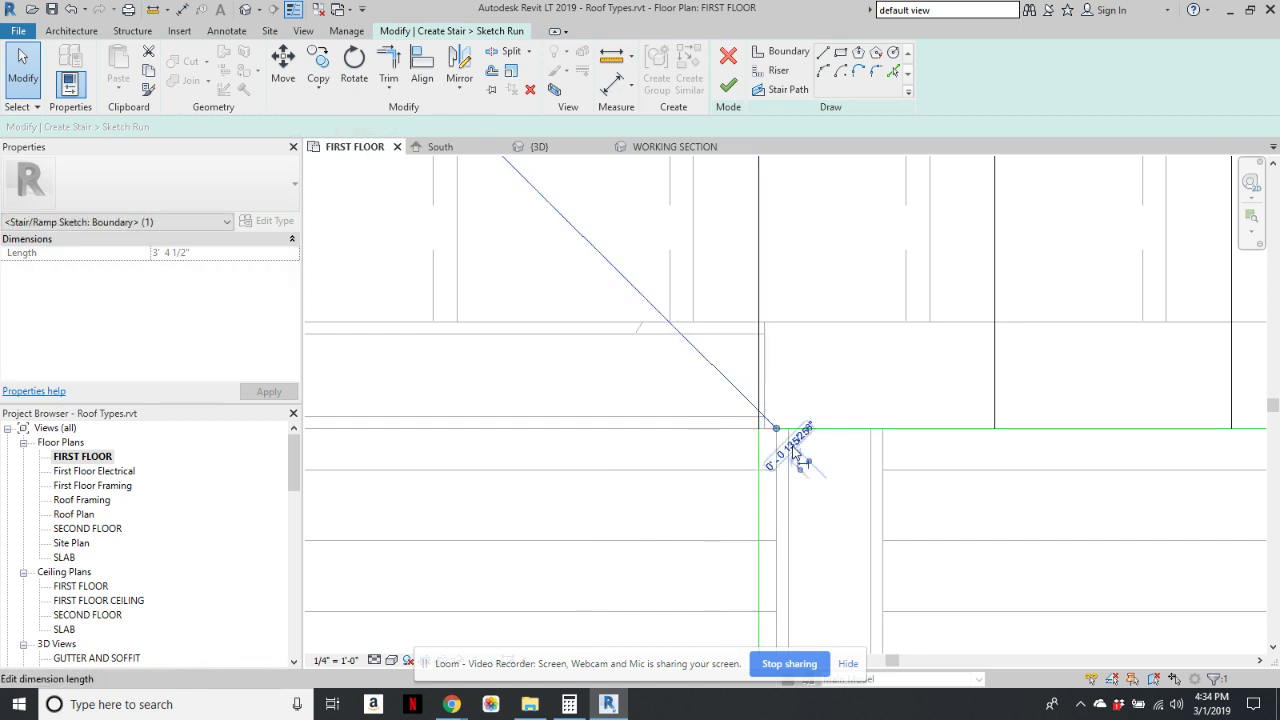
pyautogui.moveTo(788, 429); pyautogui.dragTo(757, 429)
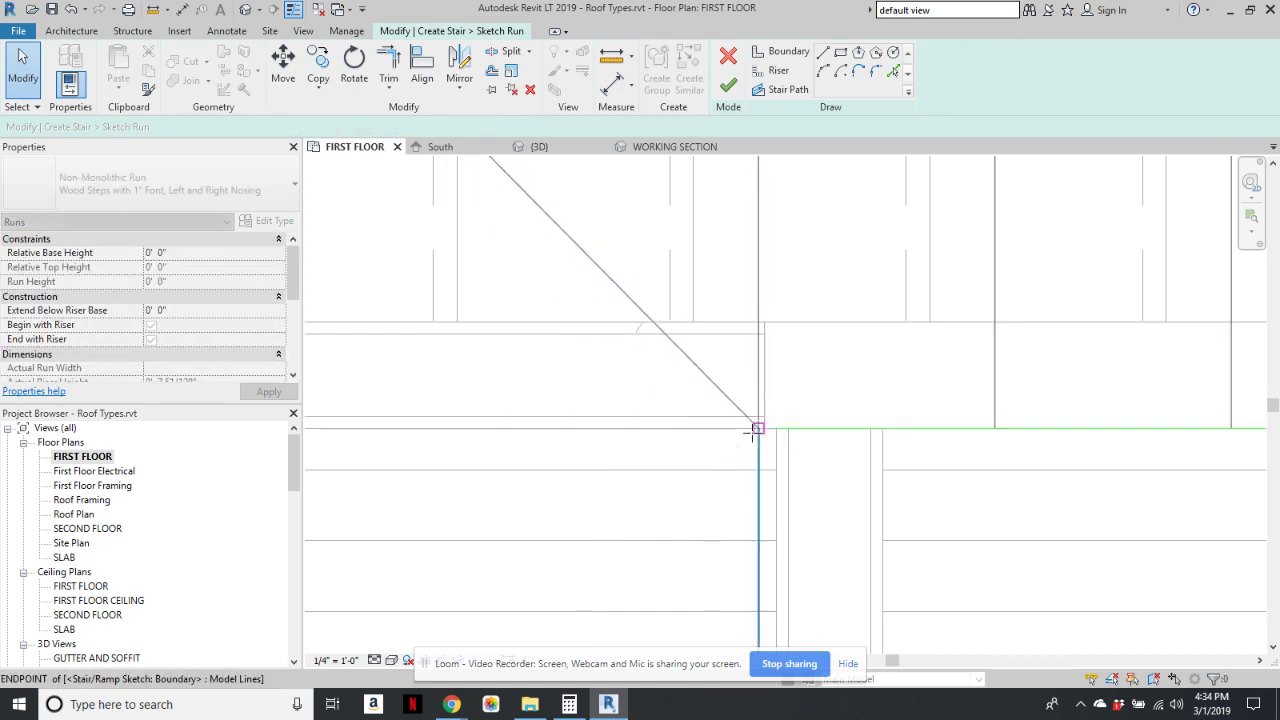
pyautogui.scroll(-5, 789, 466)
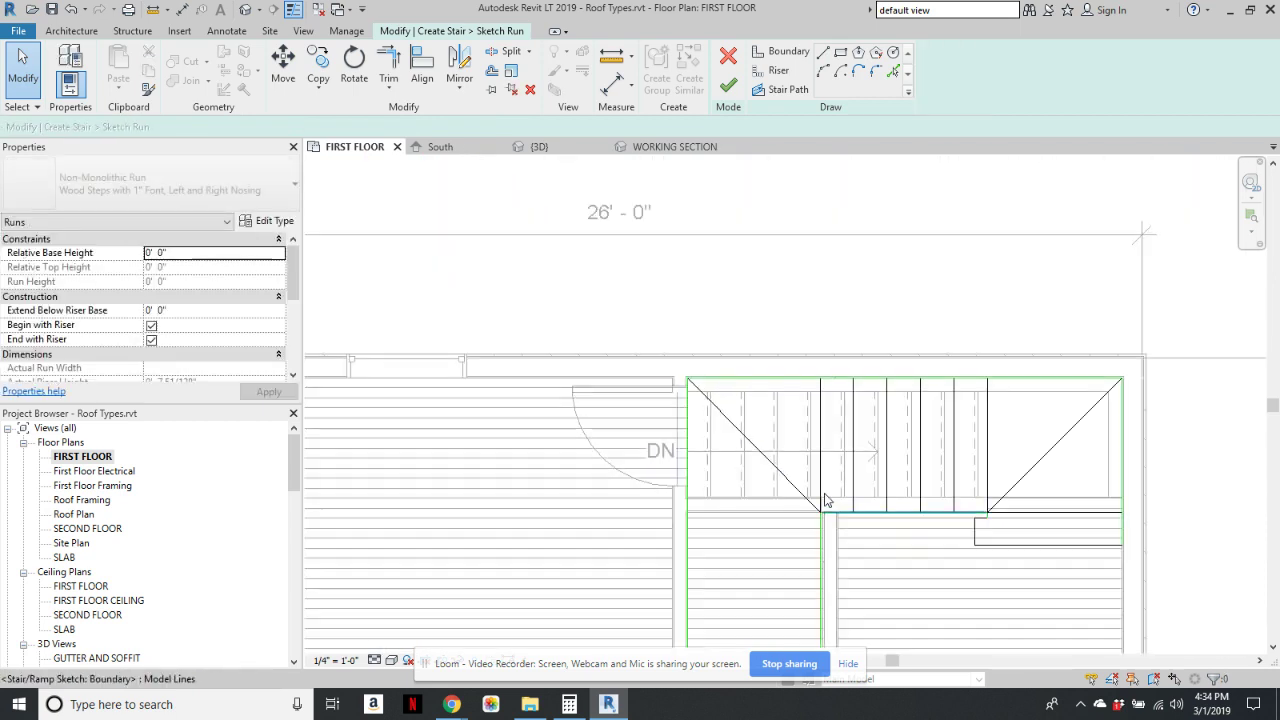
# - Draw a riser straight west from the shifted inner boundary corner to the west boundary
pyautogui.moveTo(890, 553); pyautogui.dragTo(840, 491, button='middle')
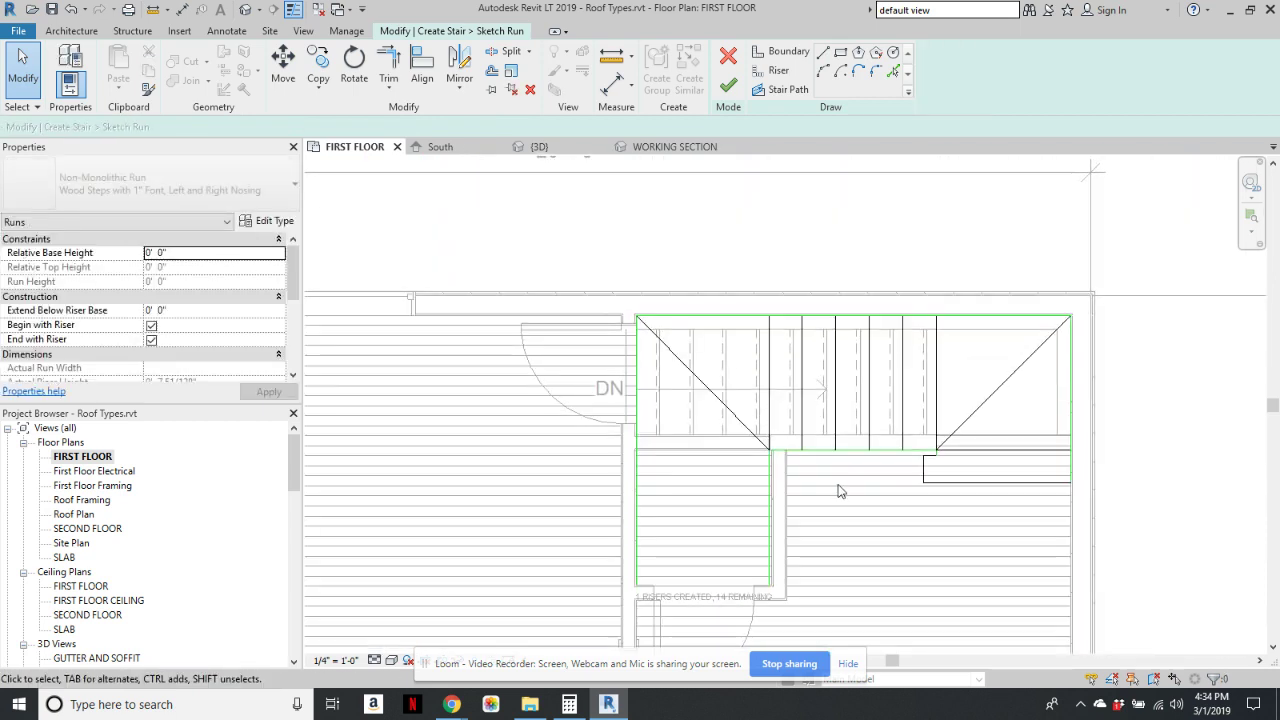
pyautogui.click(796, 52)
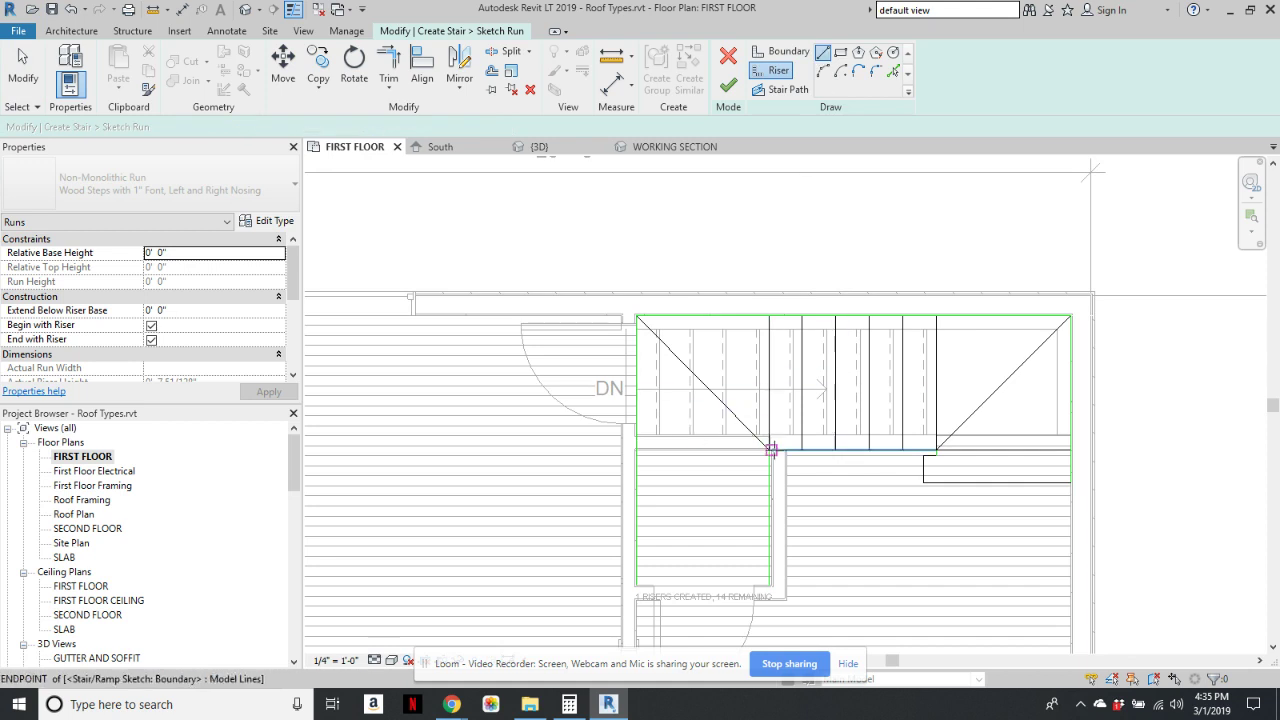
pyautogui.scroll(4, 772, 450)
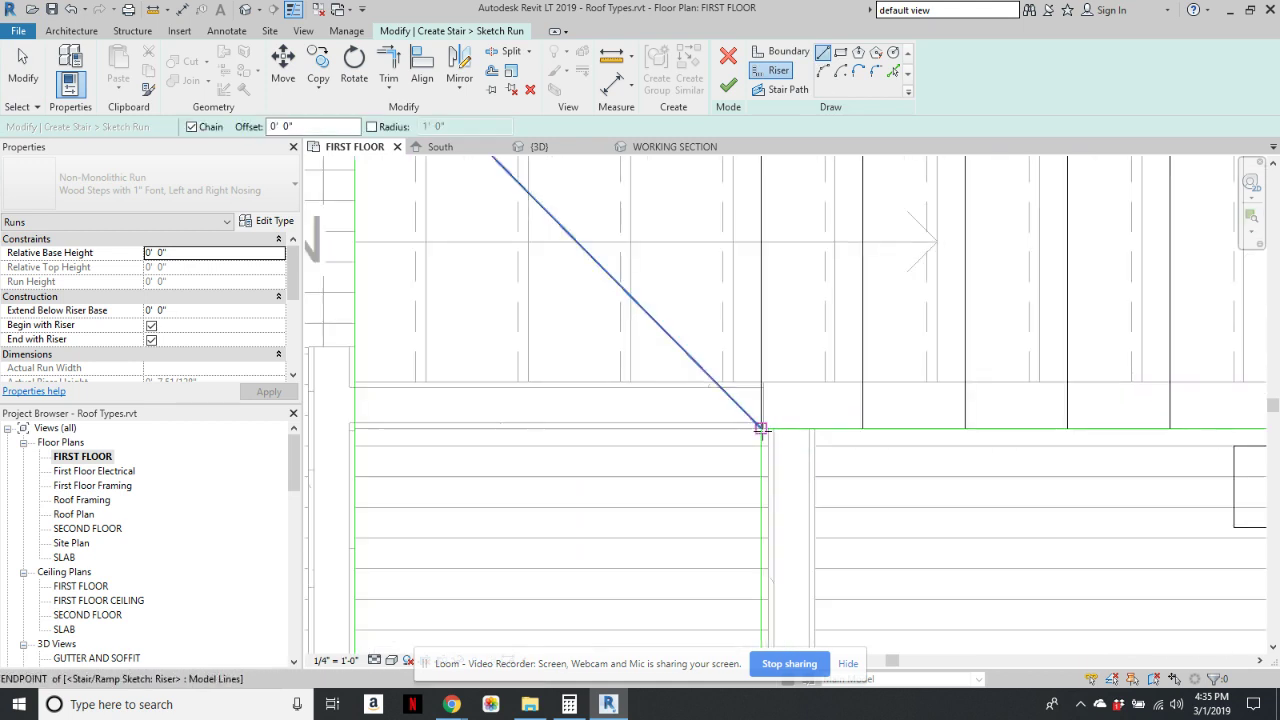
pyautogui.click(762, 428)
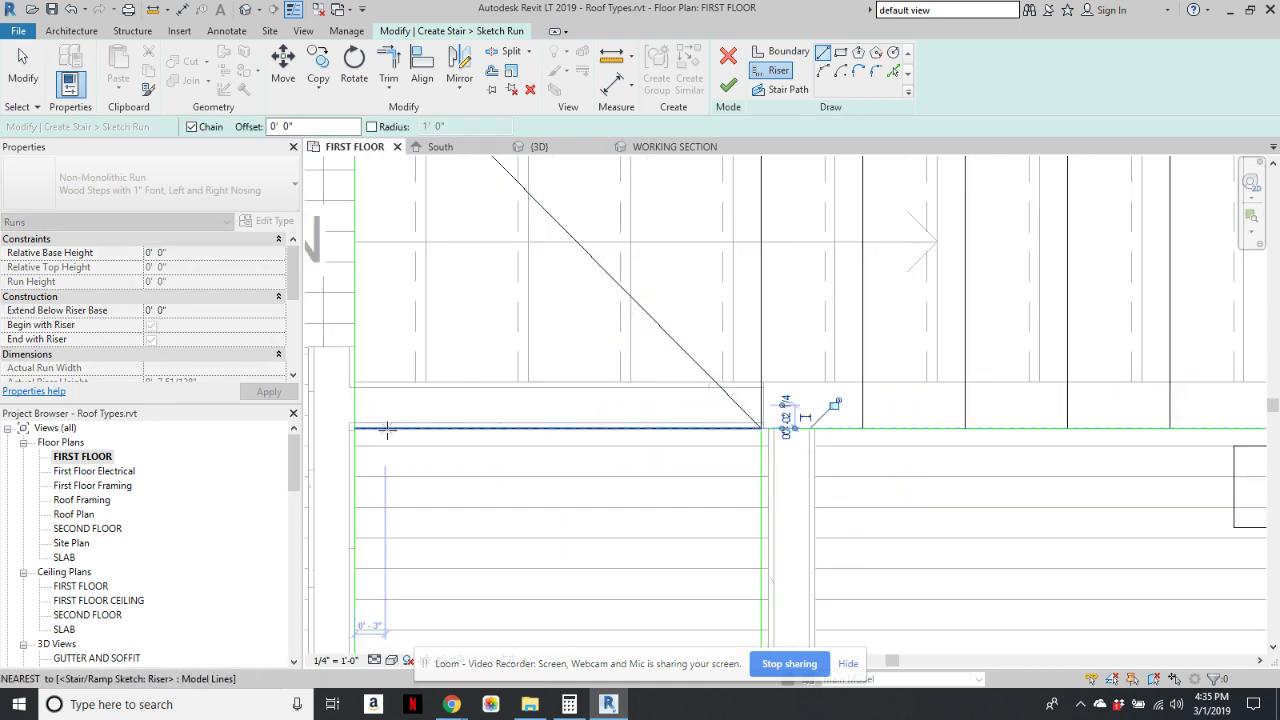
pyautogui.scroll(-3, 636, 440)
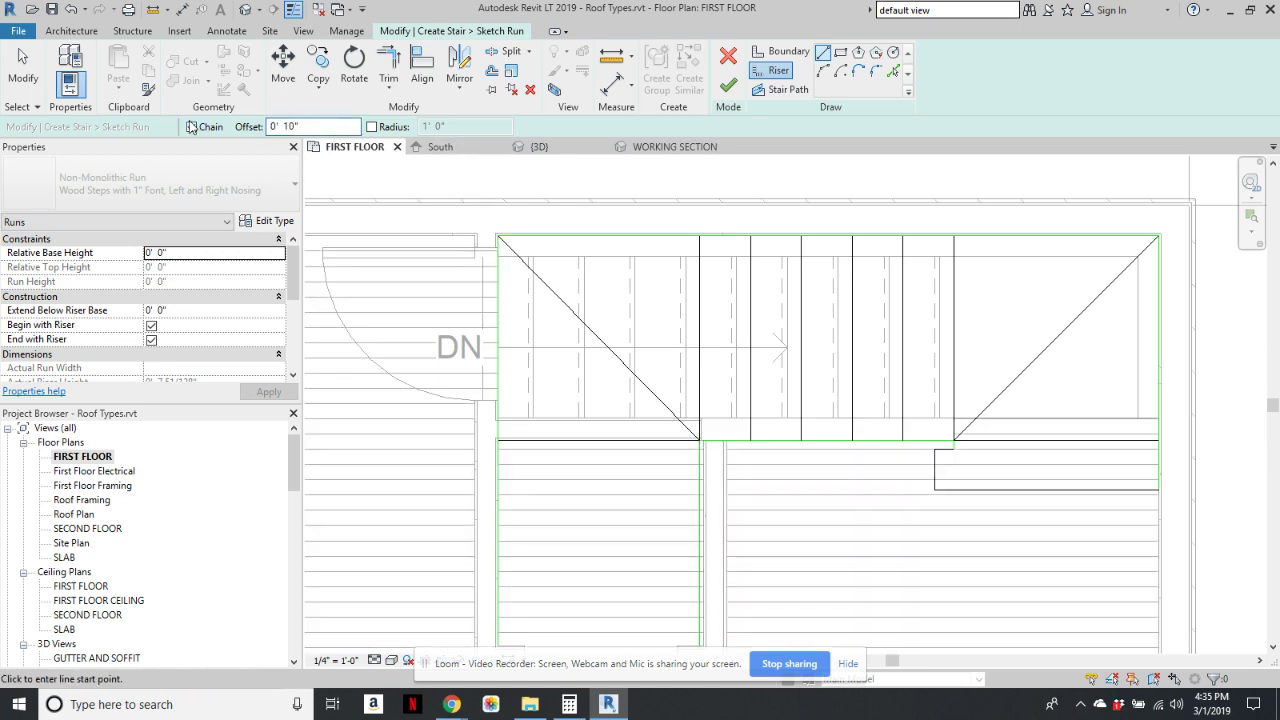
# - Draw three parallel risers across the west leg, spaced 10" apart south of the riser at the inner corner
pyautogui.click(191, 127)
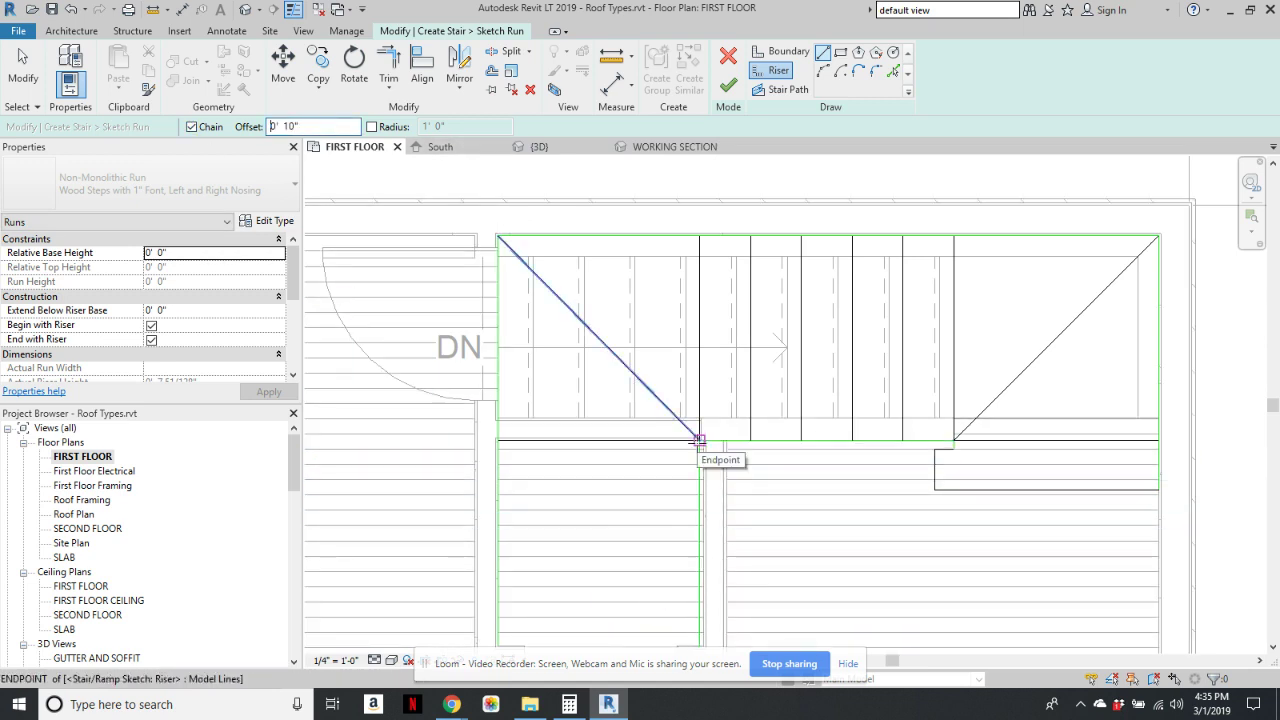
pyautogui.click(700, 440)
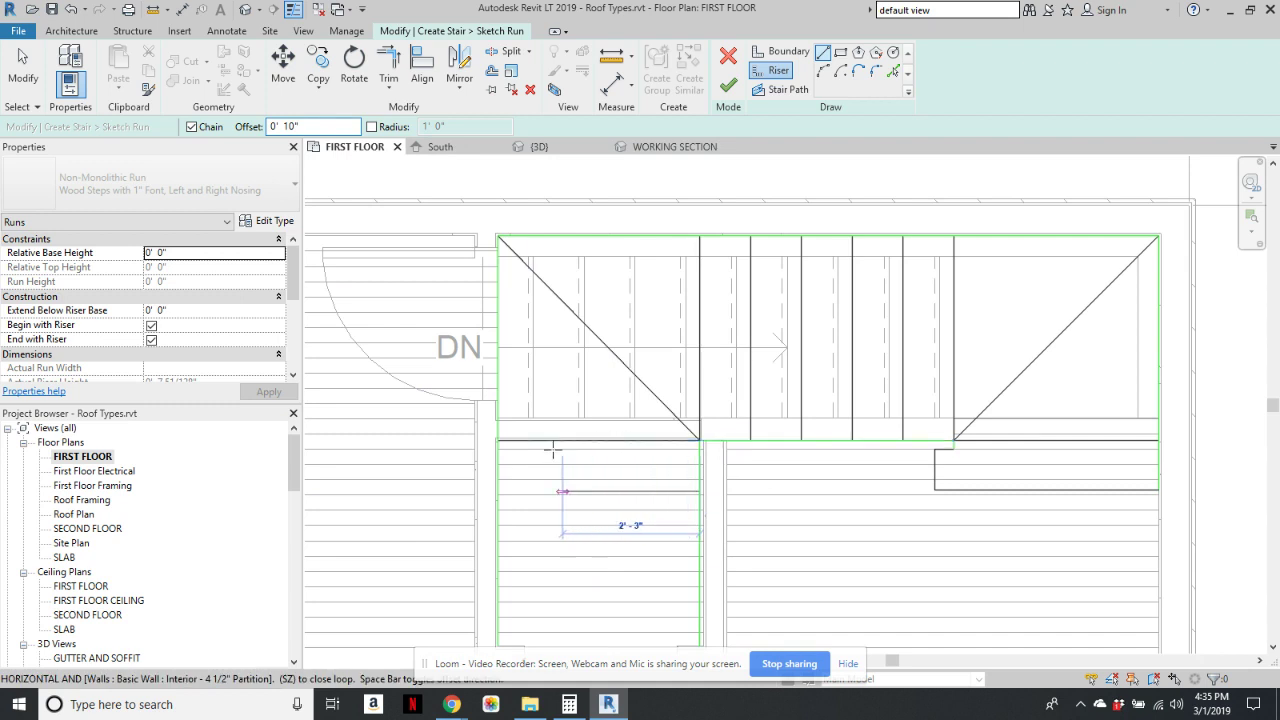
pyautogui.press('Escape')
pyautogui.click(700, 491)
pyautogui.click(498, 491)
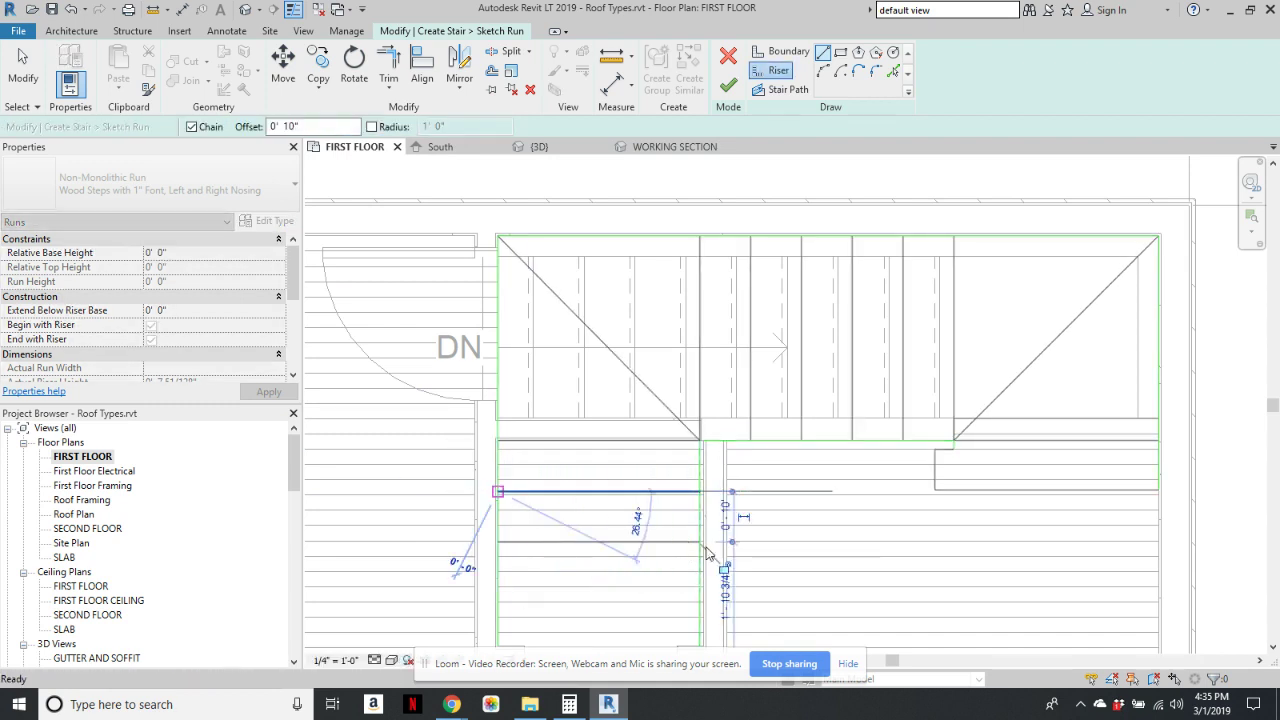
pyautogui.press('Escape')
pyautogui.click(700, 542)
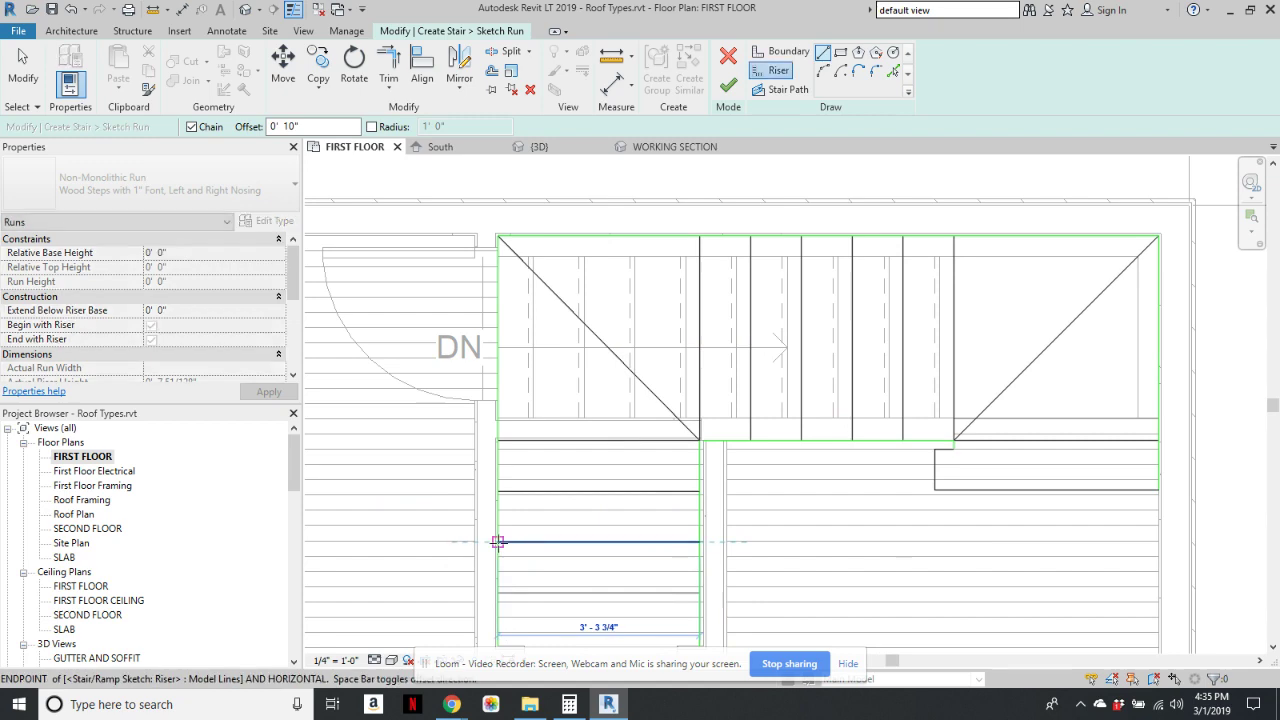
pyautogui.scroll(-3, 700, 430)
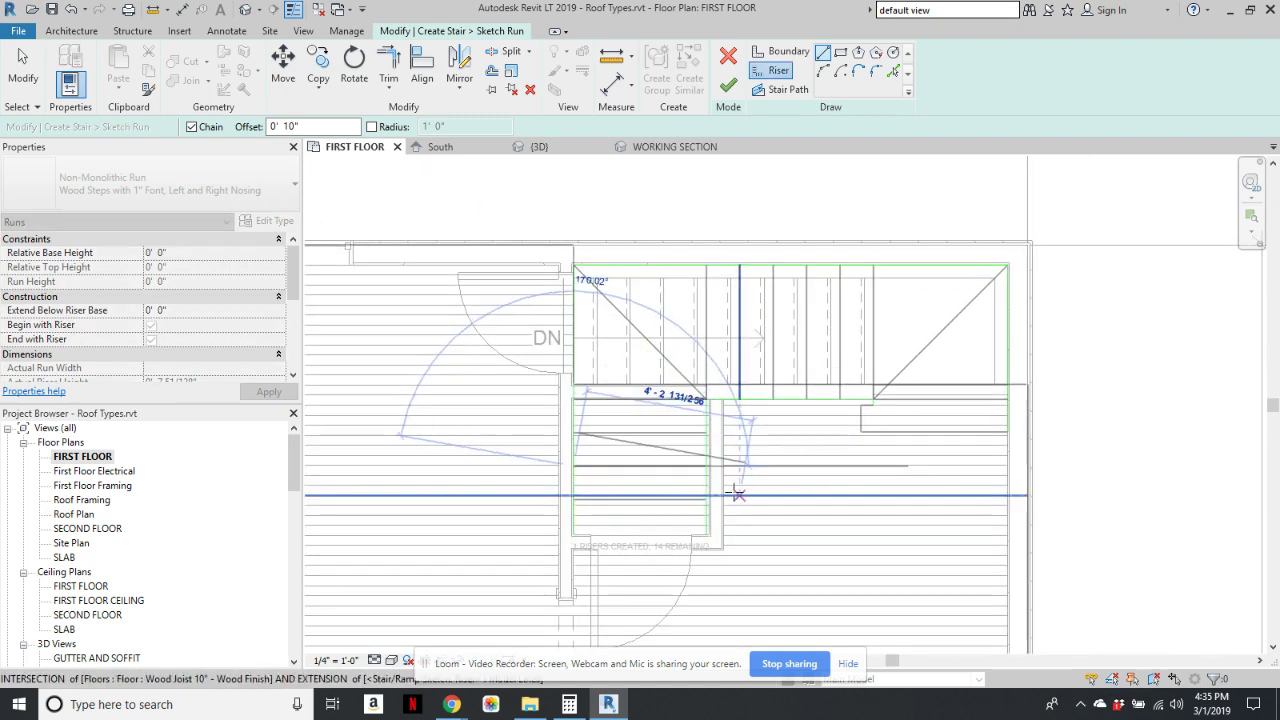
pyautogui.press('Escape')
pyautogui.scroll(2, 769, 502)
pyautogui.press('Escape')
pyautogui.scroll(-3, 723, 537)
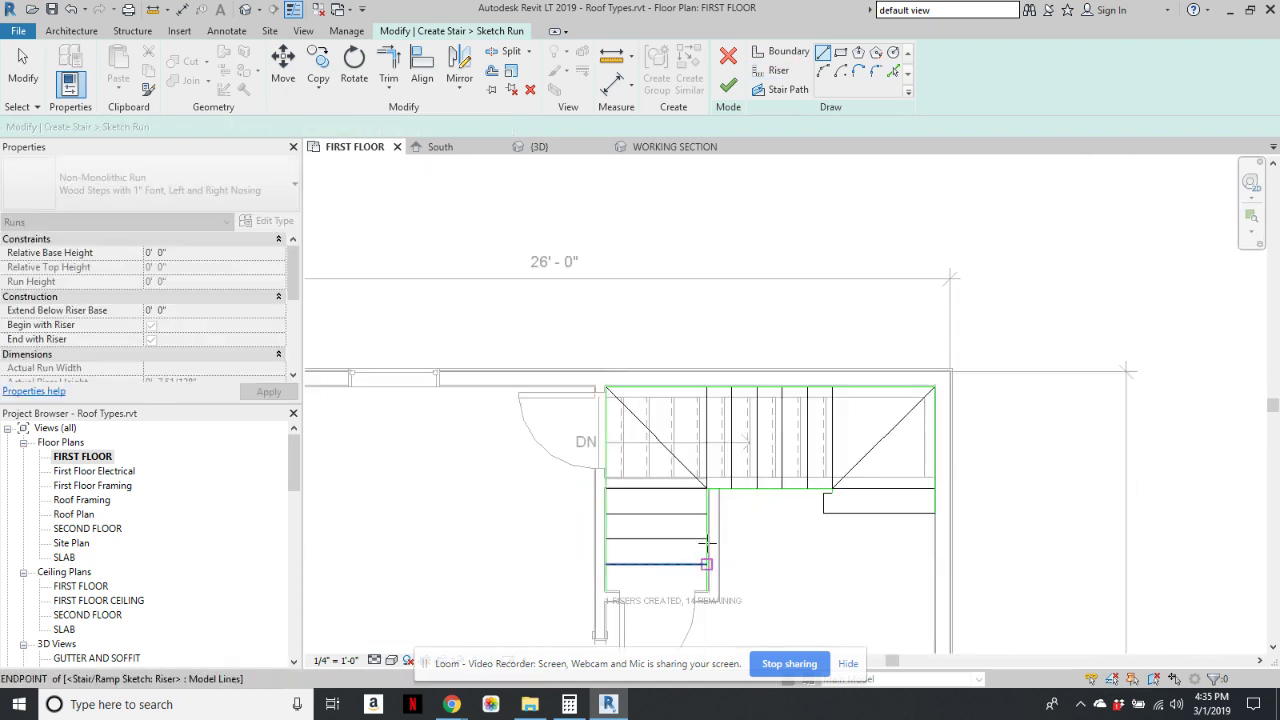
# - Draw the last riser of the west leg 10" south of the third one, beside the closet door
pyautogui.moveTo(718, 560); pyautogui.dragTo(747, 323, button='middle')
pyautogui.scroll(3, 669, 485)
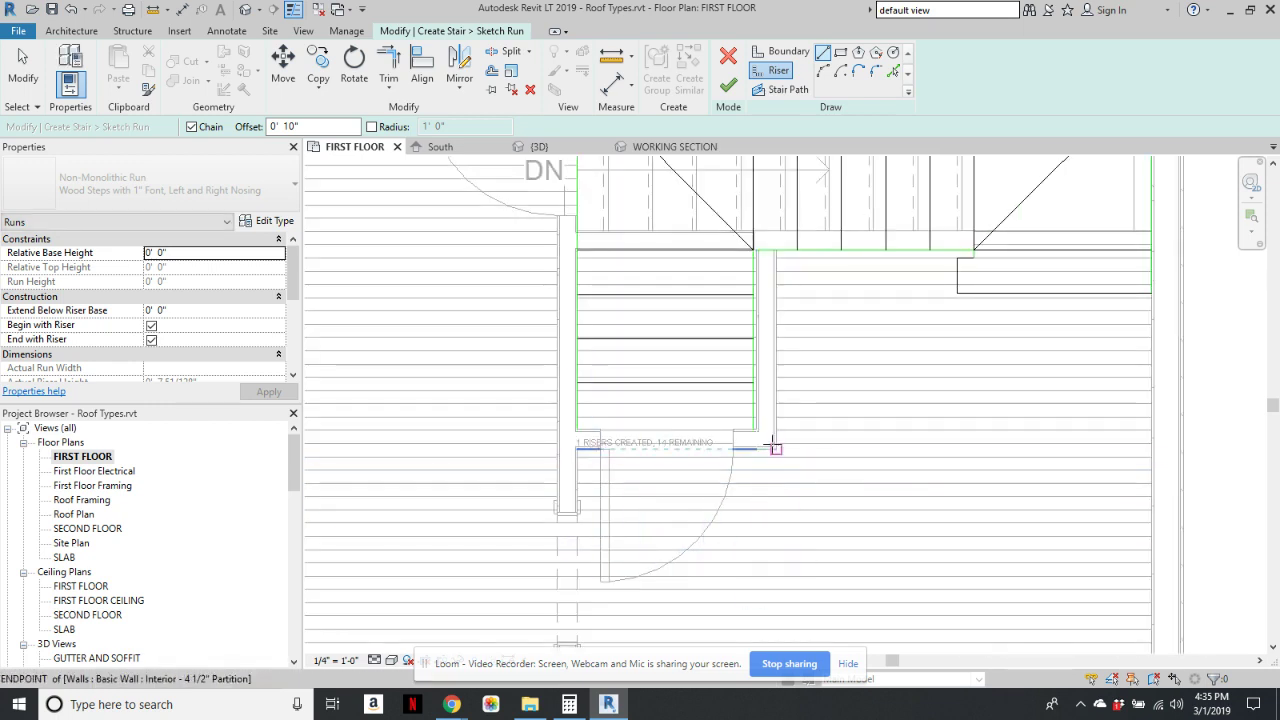
pyautogui.click(753, 383)
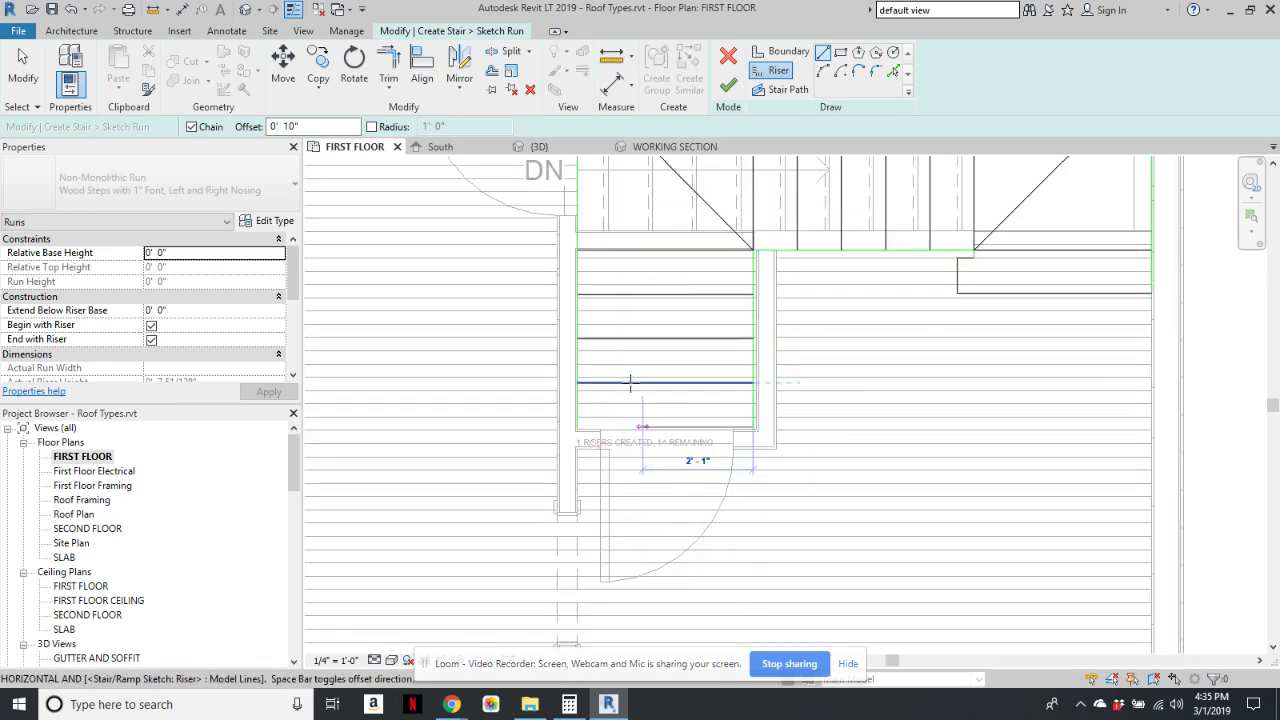
pyautogui.click(576, 383)
pyautogui.press('Escape')
pyautogui.press('Escape')
# - Trim the west leg's southernmost riser and its east boundary to a corner
pyautogui.scroll(3, 735, 432)
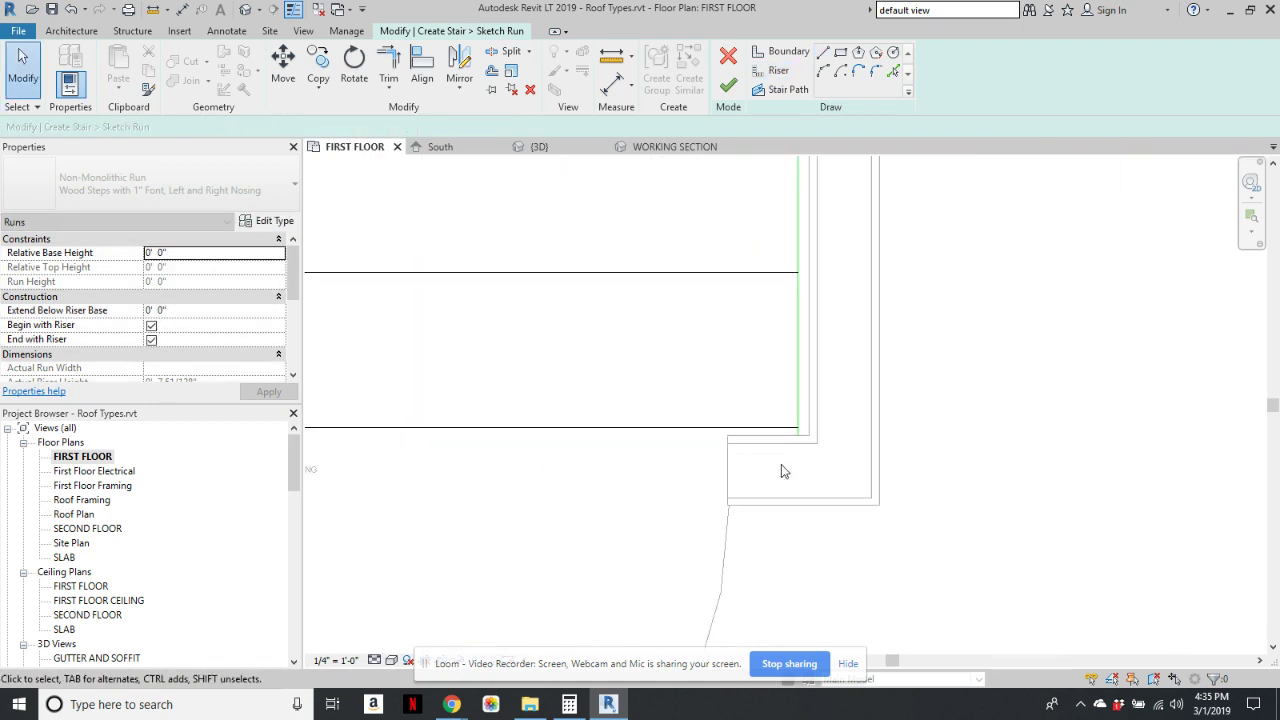
pyautogui.scroll(-4, 666, 417)
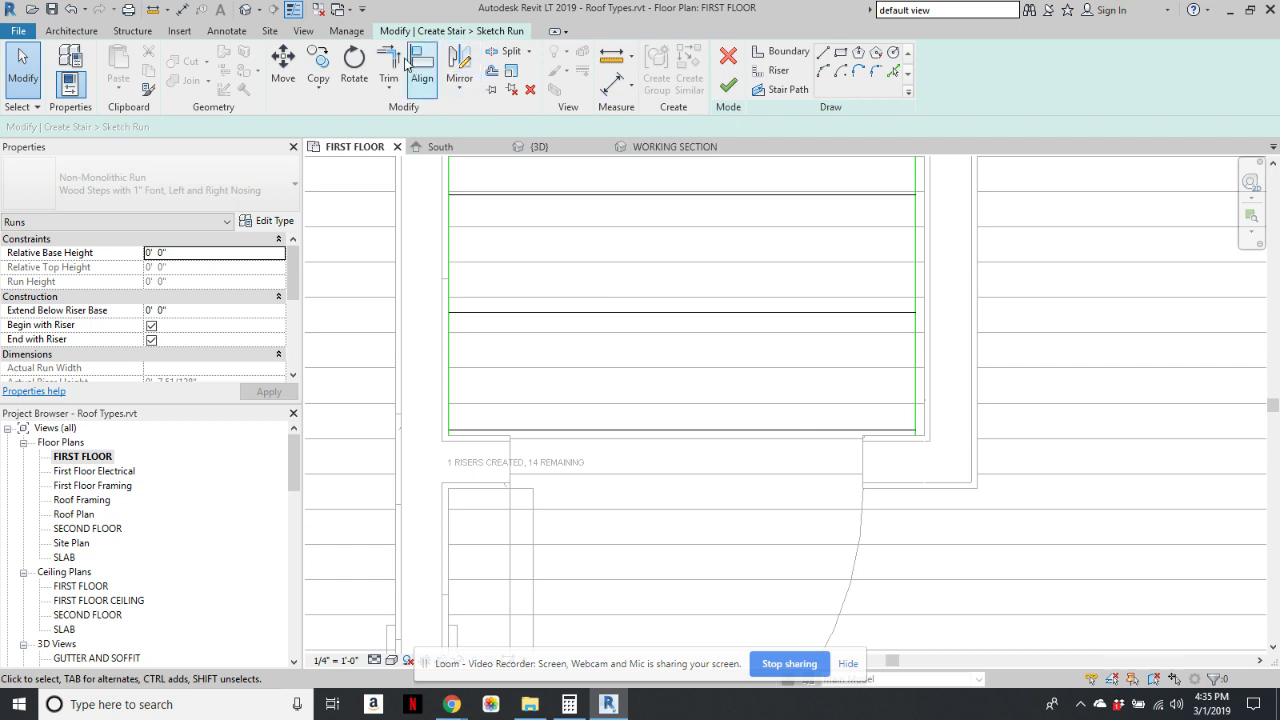
pyautogui.press('t')
pyautogui.press('r')
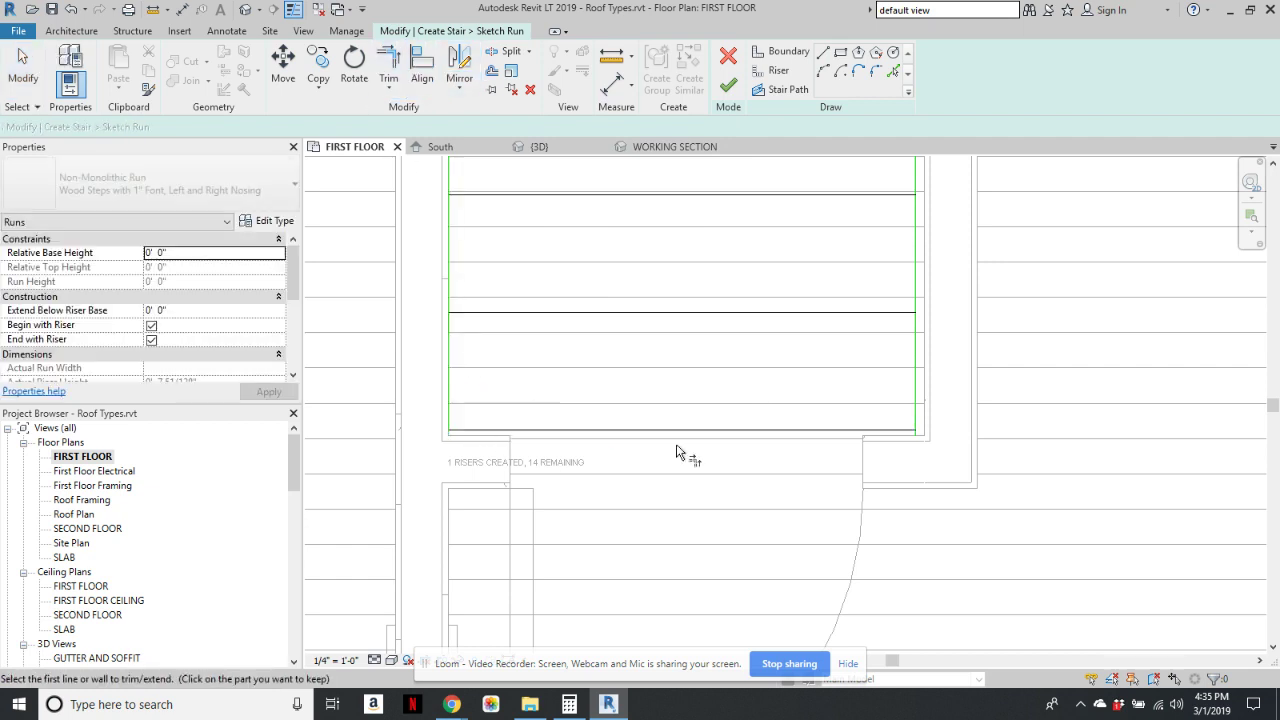
pyautogui.click(895, 431)
pyautogui.click(916, 392)
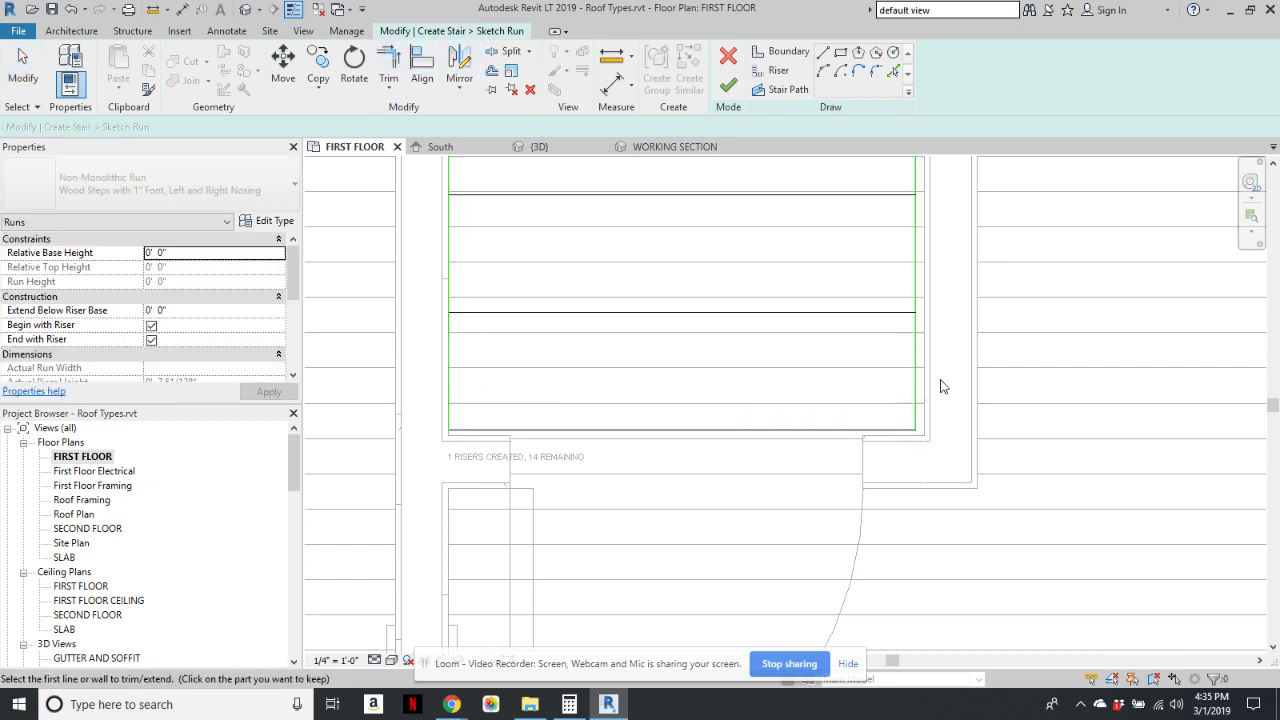
pyautogui.press('Escape')
# - Try to finish the run sketch and expand the error details
pyautogui.scroll(-4, 1000, 336)
pyautogui.scroll(-4, 1015, 327)
pyautogui.moveTo(1029, 348); pyautogui.dragTo(800, 465, button='middle')
pyautogui.scroll(3, 836, 427)
pyautogui.scroll(1, 915, 383)
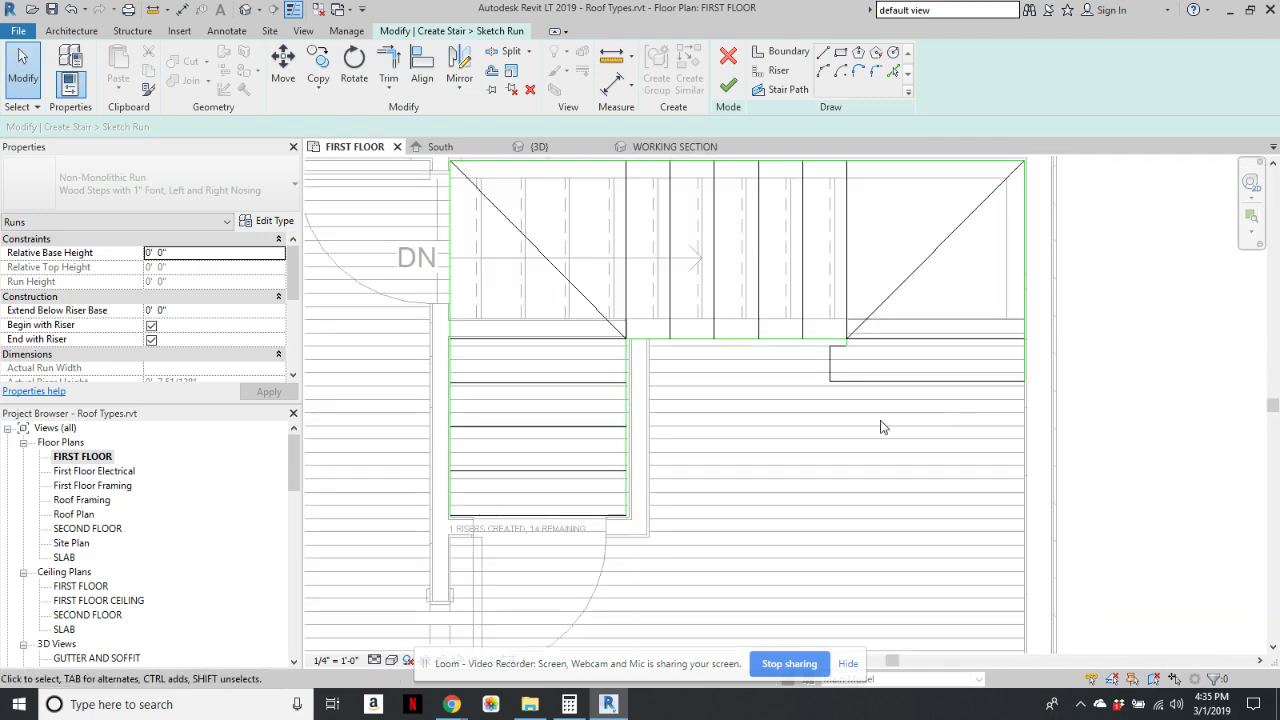
pyautogui.scroll(-1, 881, 421)
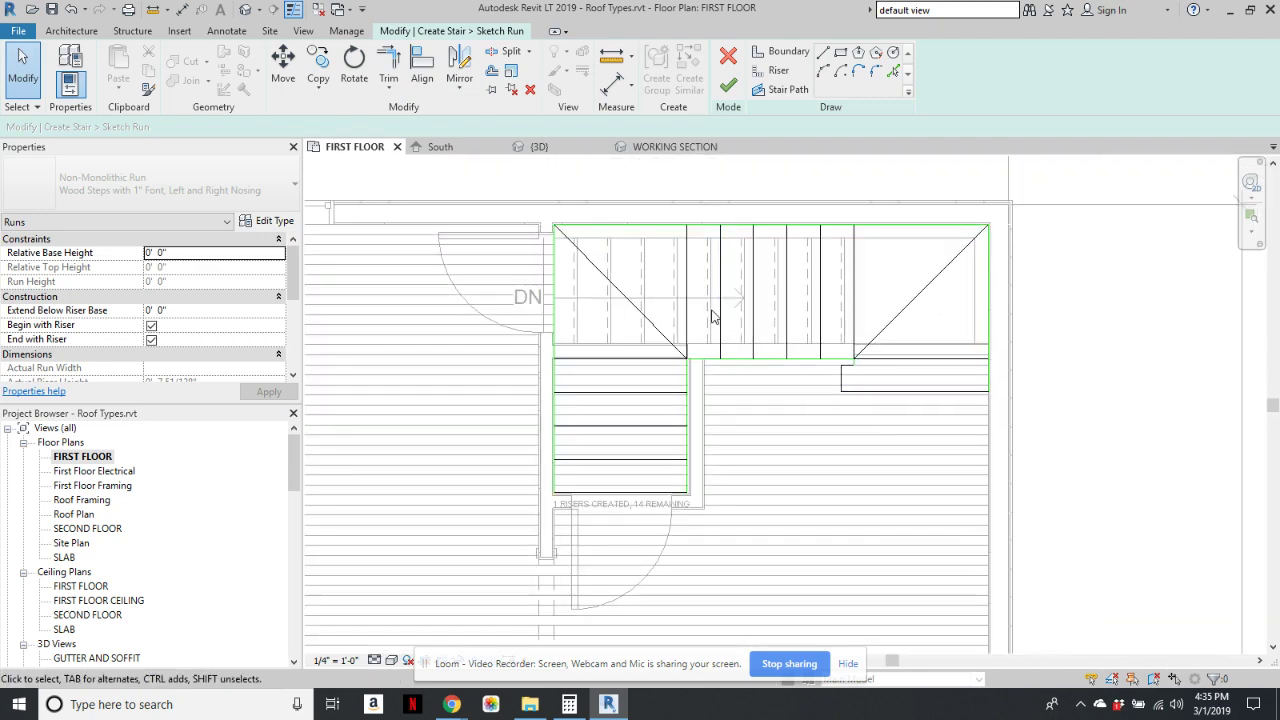
pyautogui.click(728, 88)
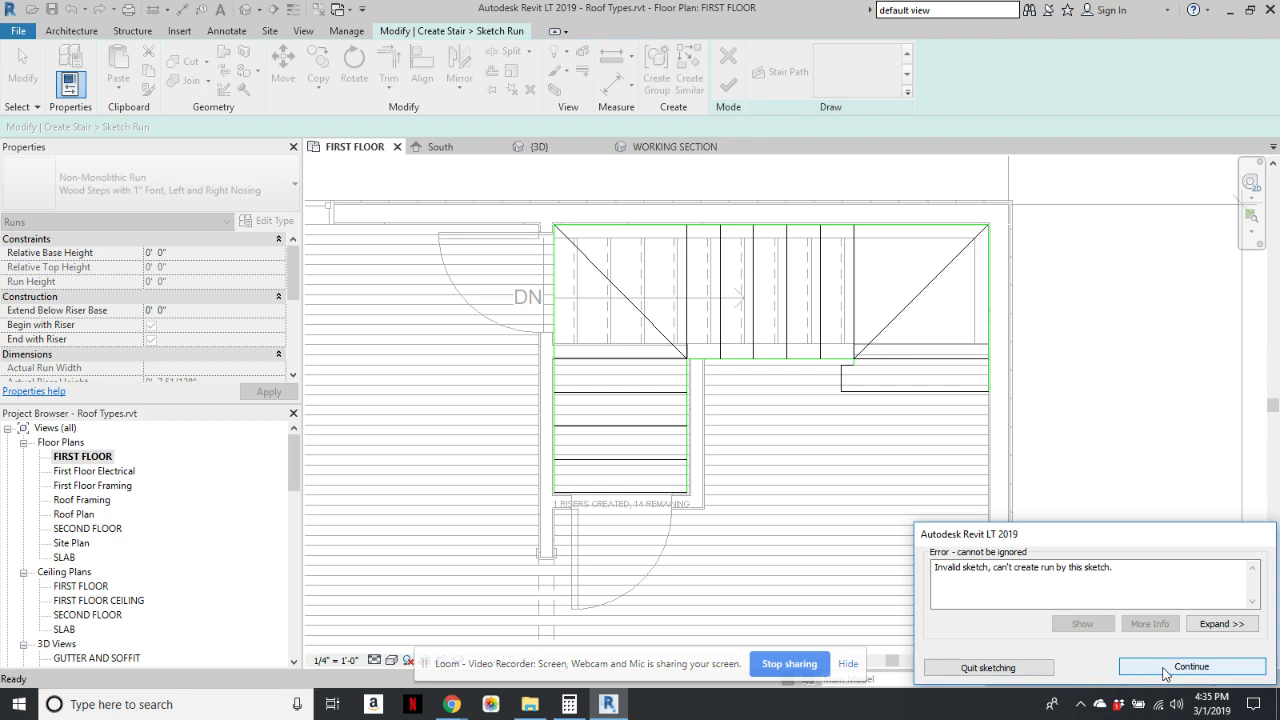
pyautogui.click(1220, 628)
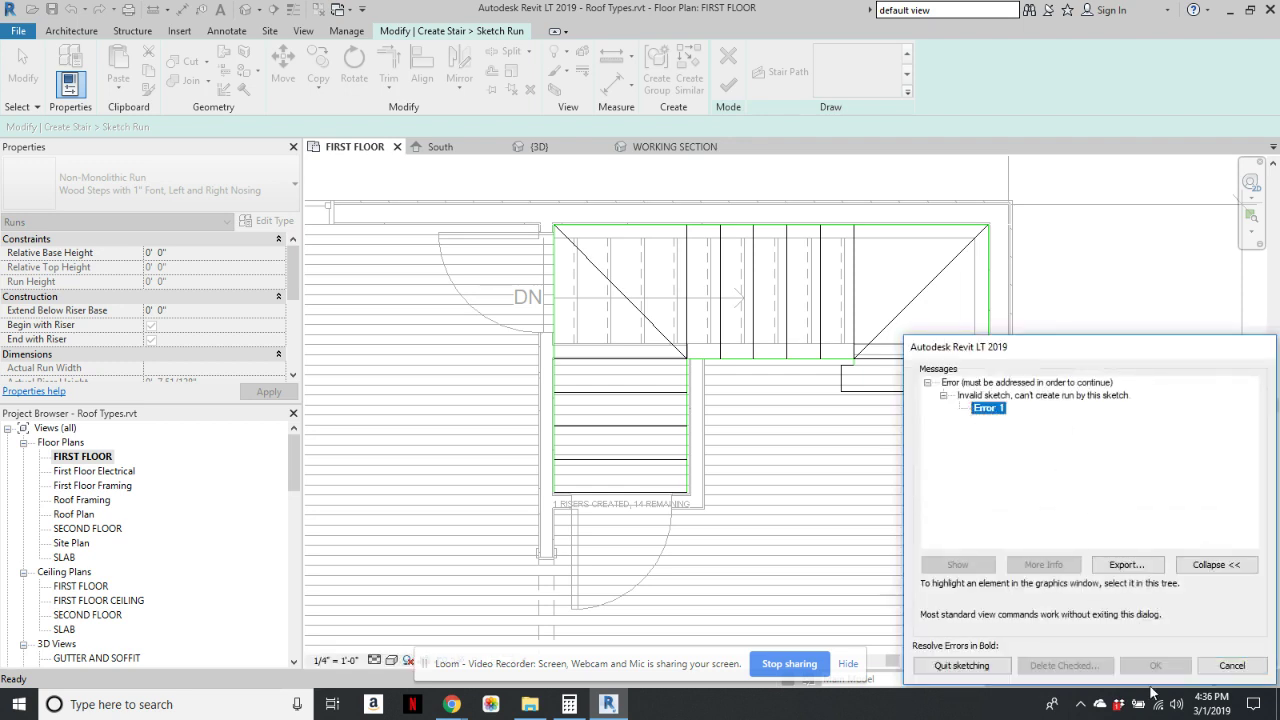
pyautogui.click(1230, 665)
# - Delete the short lines that close the west end of the extended starting step
pyautogui.scroll(5, 725, 394)
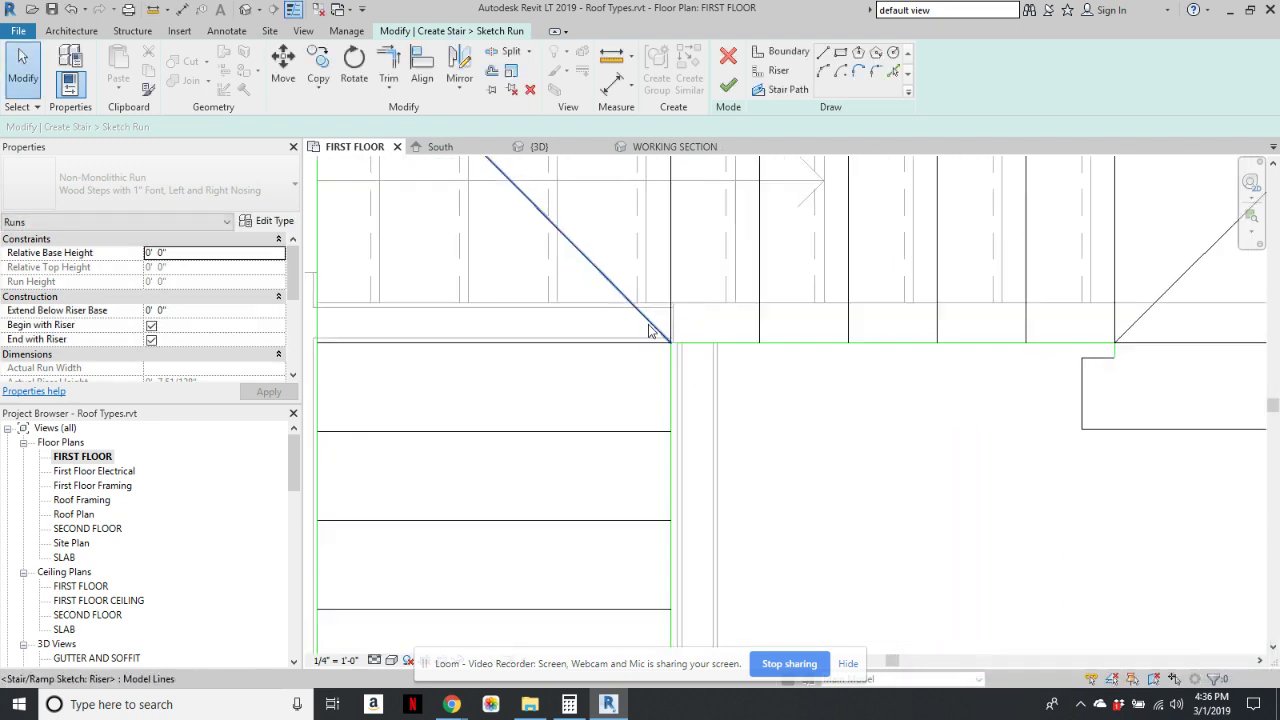
pyautogui.scroll(-4, 725, 394)
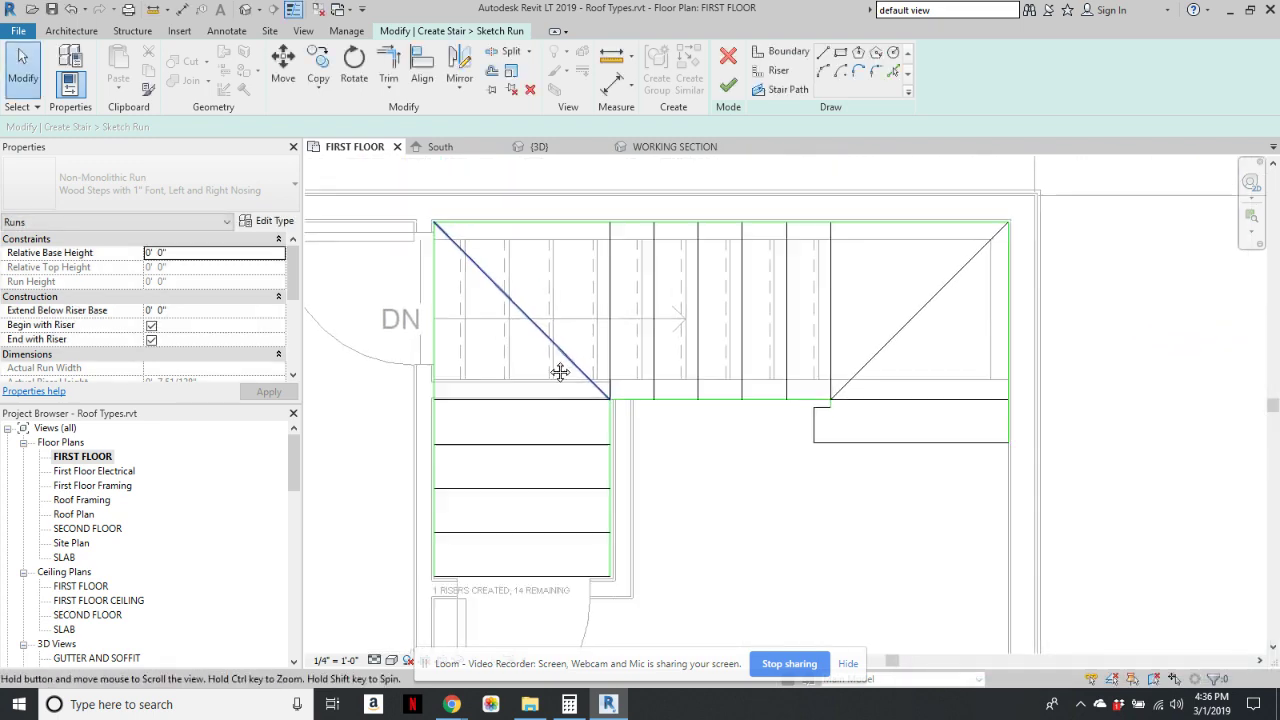
pyautogui.scroll(3, 884, 455)
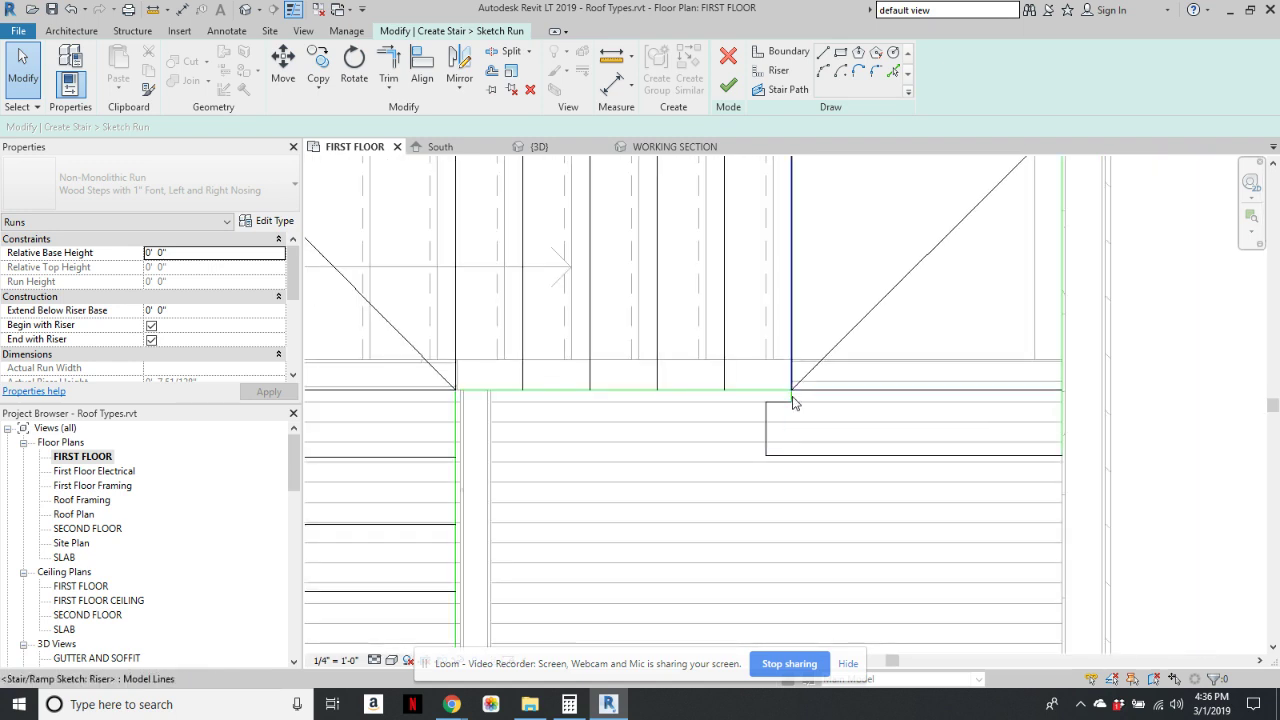
pyautogui.click(767, 425)
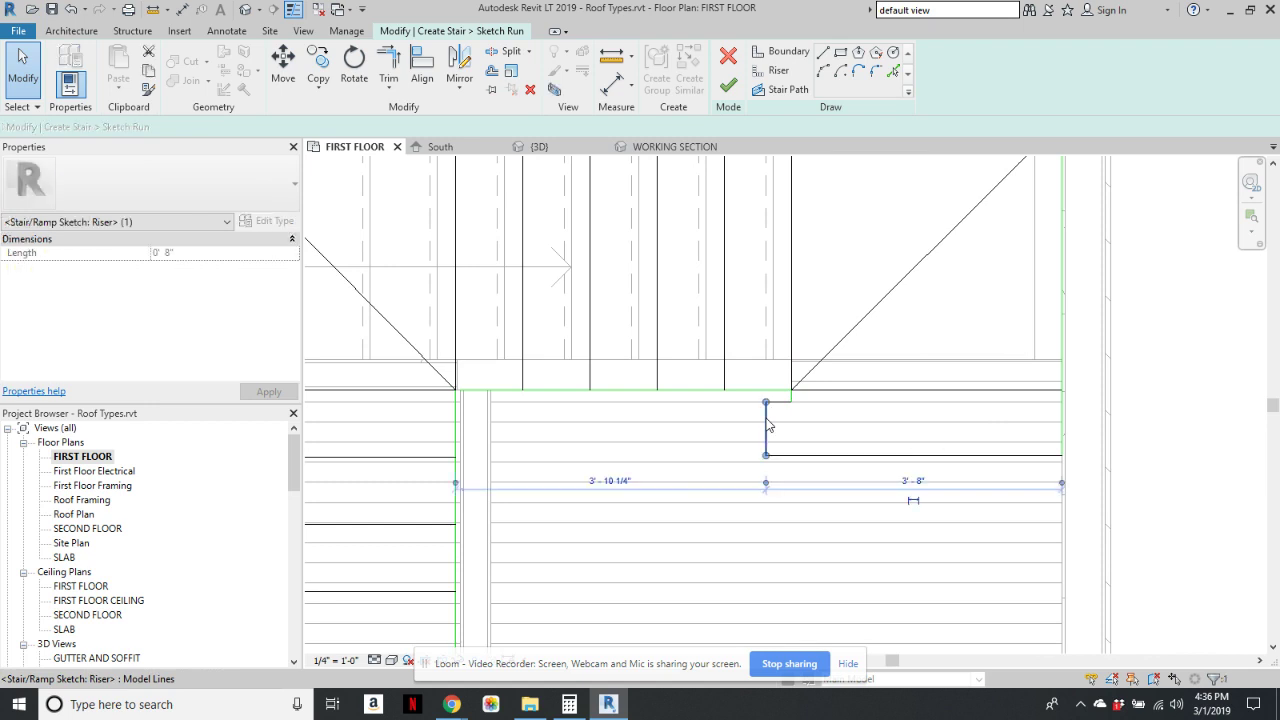
pyautogui.press('Delete')
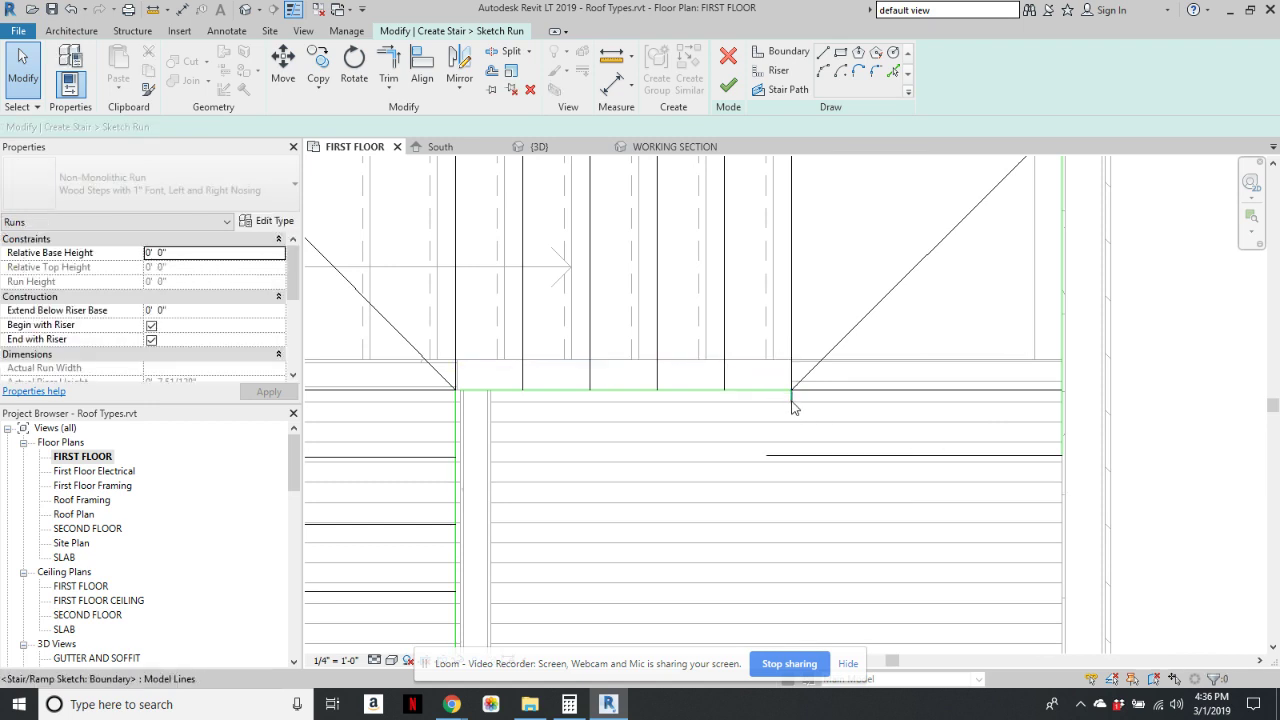
# - Trim the starting step's front riser and the short inner boundary above it to a corner
pyautogui.click(388, 70)
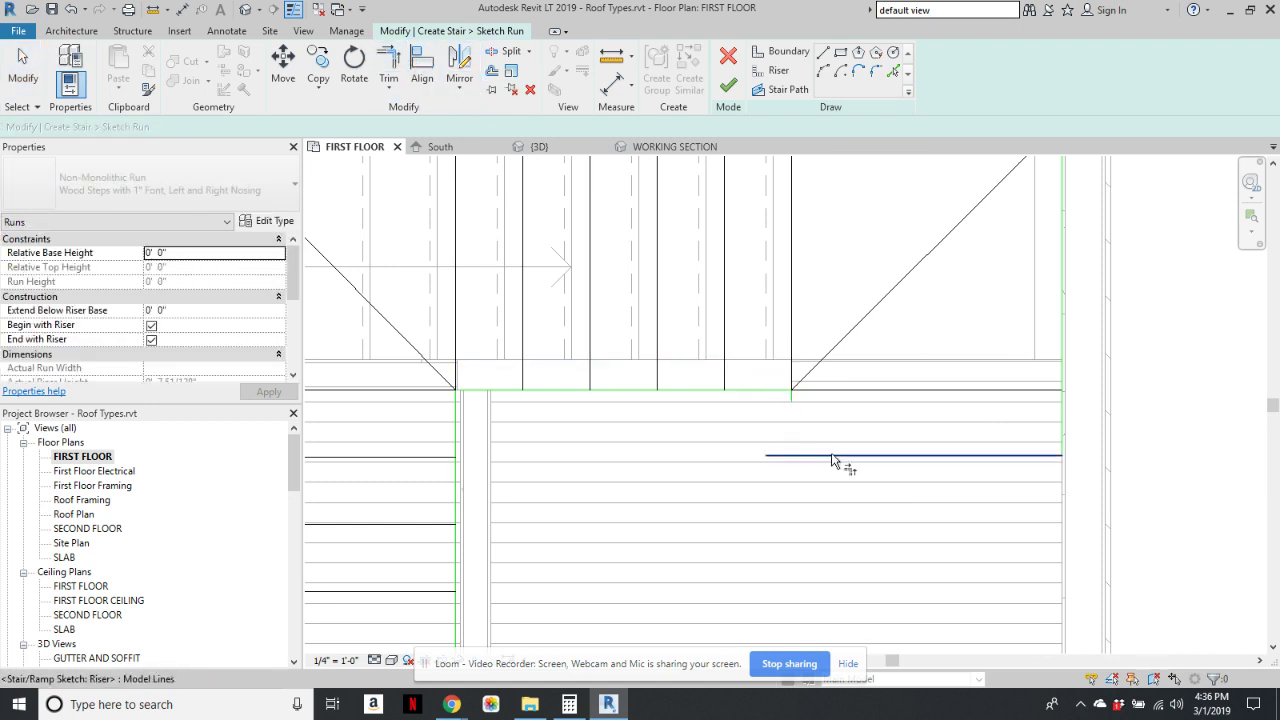
pyautogui.click(838, 455)
pyautogui.click(797, 415)
pyautogui.scroll(-2, 851, 423)
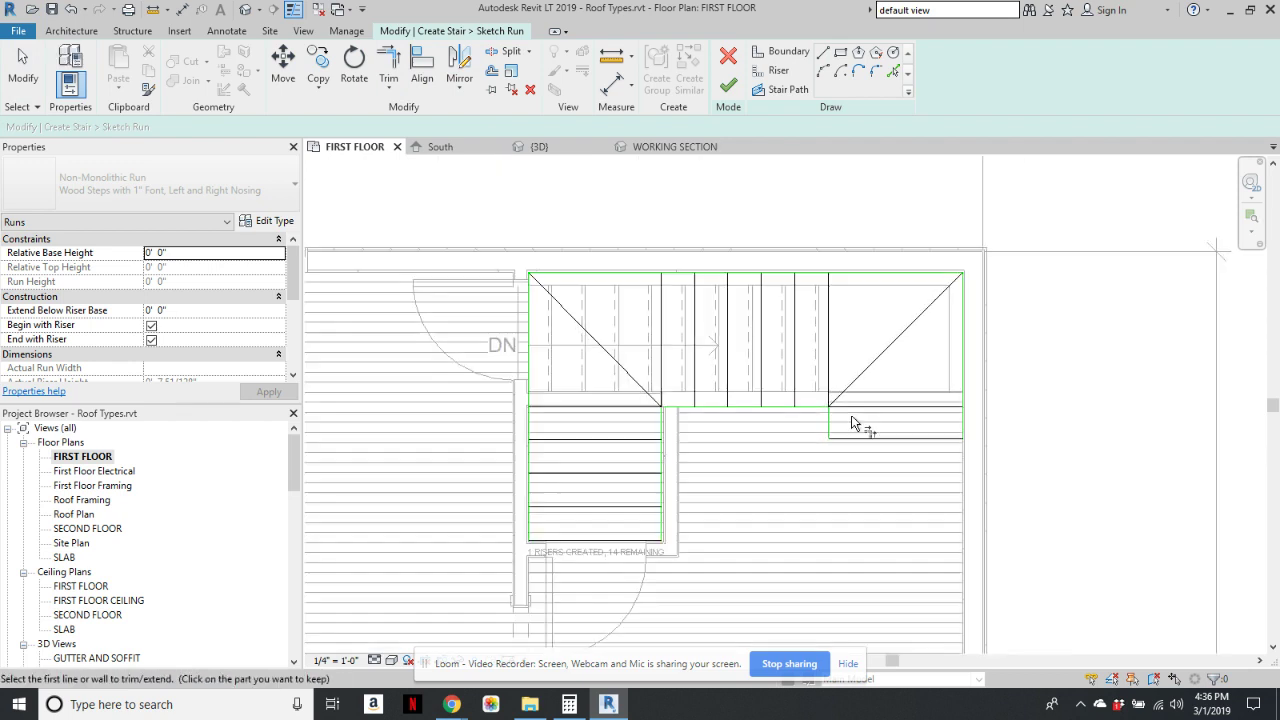
# - Retry finishing the run sketch and examine the west leg's risers and the inner boundary corner for gaps
pyautogui.click(729, 88)
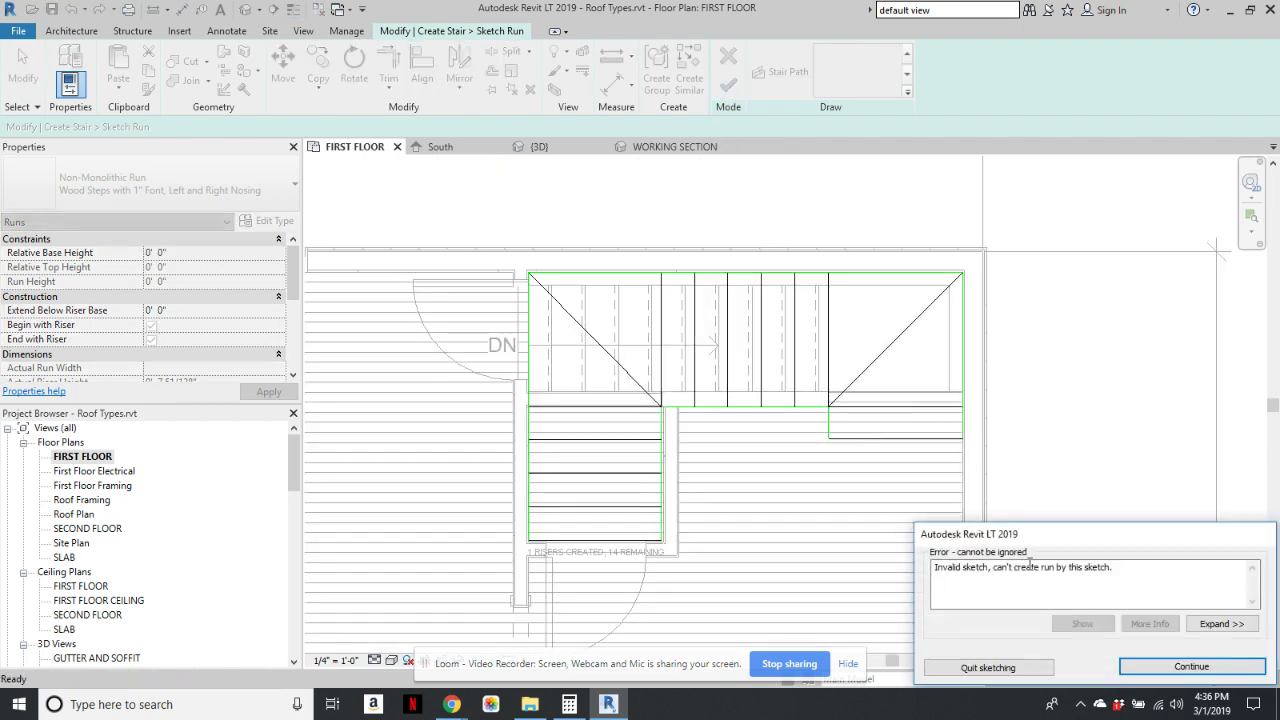
pyautogui.click(1183, 668)
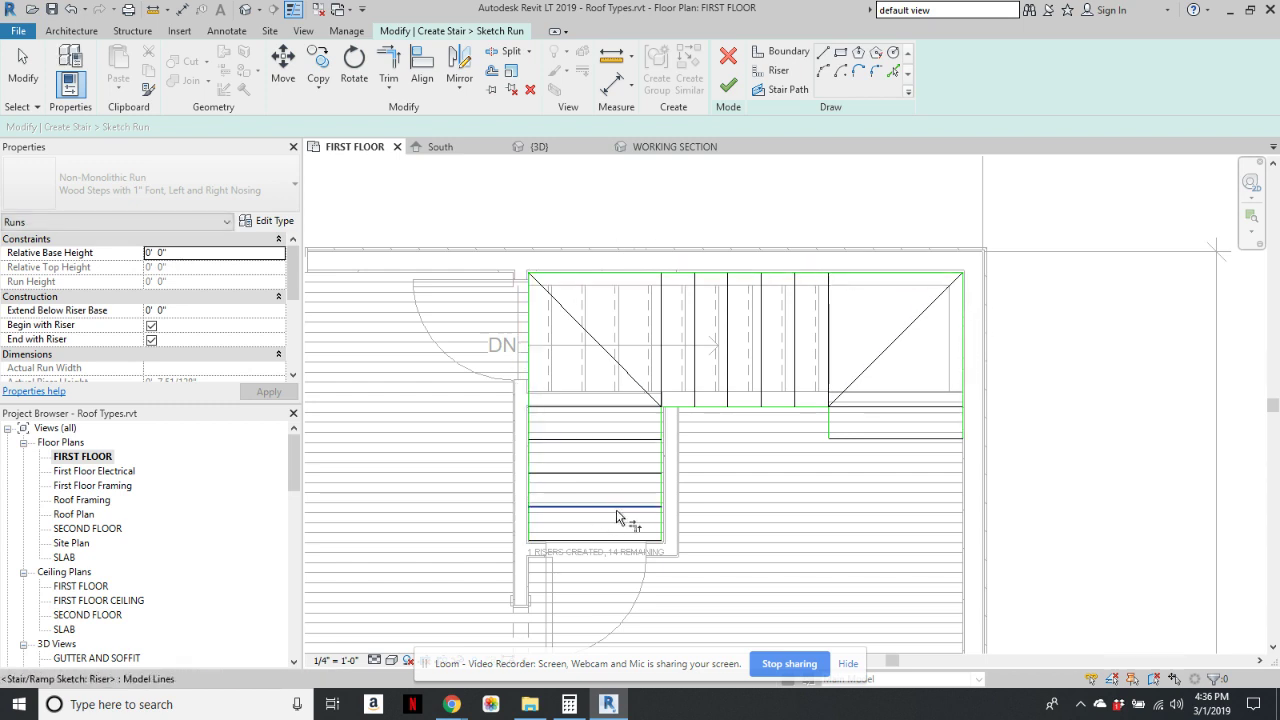
pyautogui.scroll(2, 594, 354)
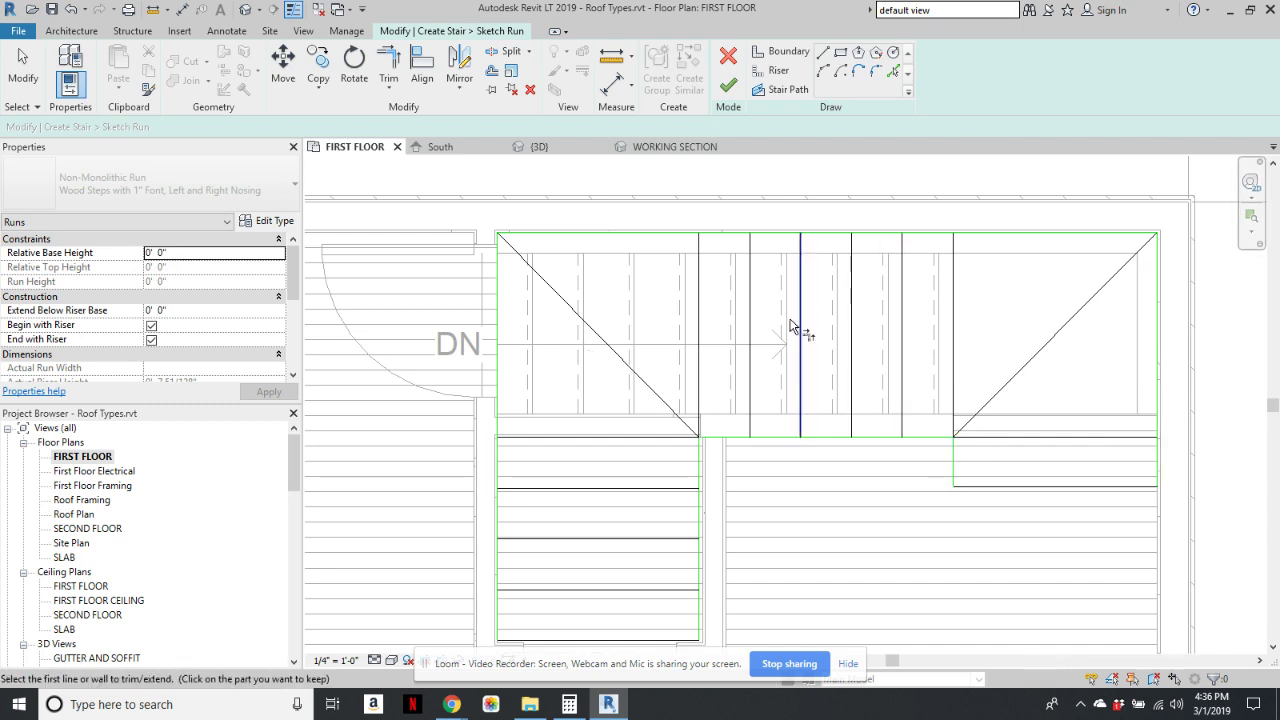
pyautogui.scroll(-1, 655, 496)
pyautogui.moveTo(683, 472); pyautogui.dragTo(726, 363, button='middle')
pyautogui.scroll(3, 594, 518)
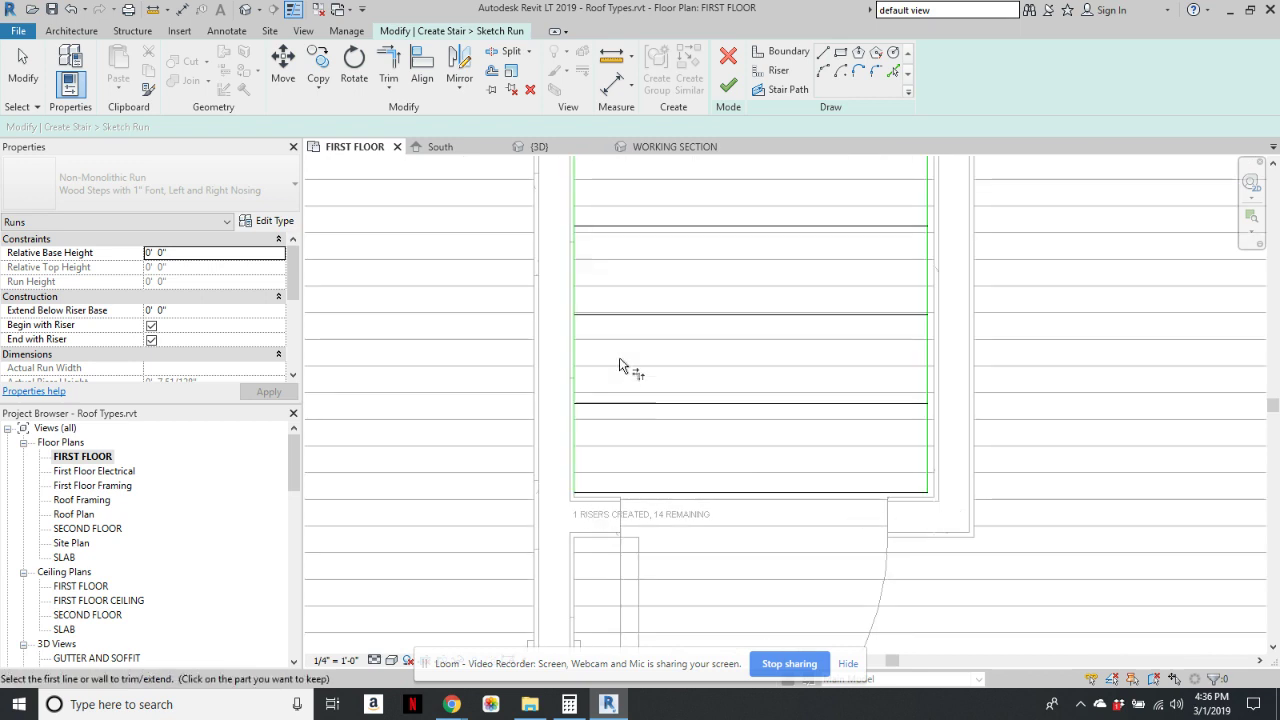
pyautogui.scroll(-2, 660, 312)
pyautogui.moveTo(679, 298); pyautogui.dragTo(678, 455, button='middle')
pyautogui.scroll(2, 764, 379)
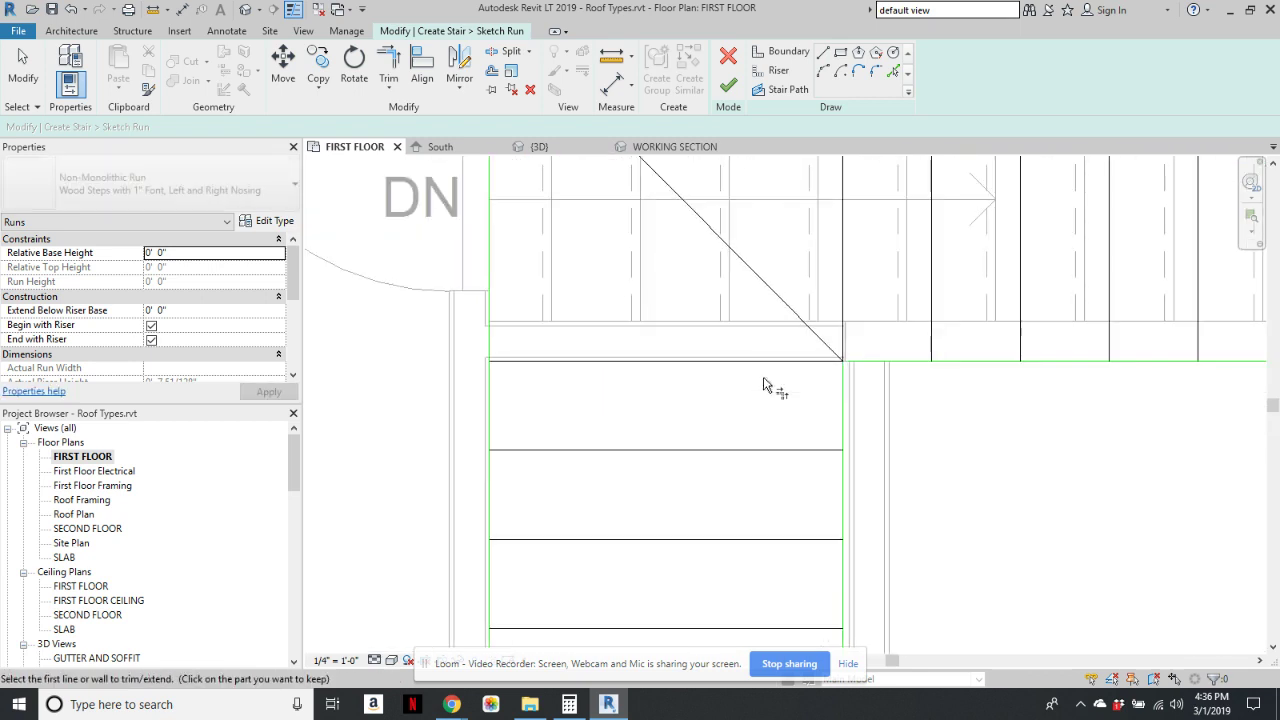
pyautogui.scroll(3, 846, 366)
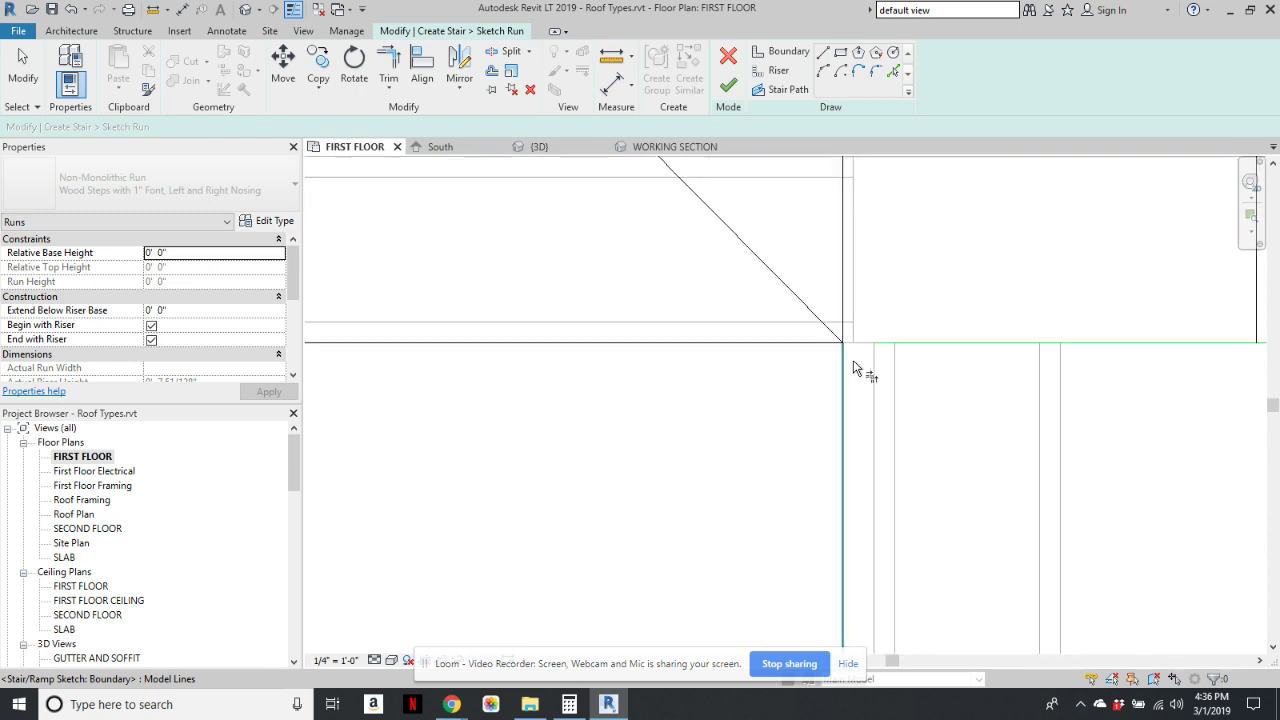
# - Join the west leg's east boundary and the horizontal inner boundary at the diagonal riser's lower corner with Trim/Extend
pyautogui.press('Escape')
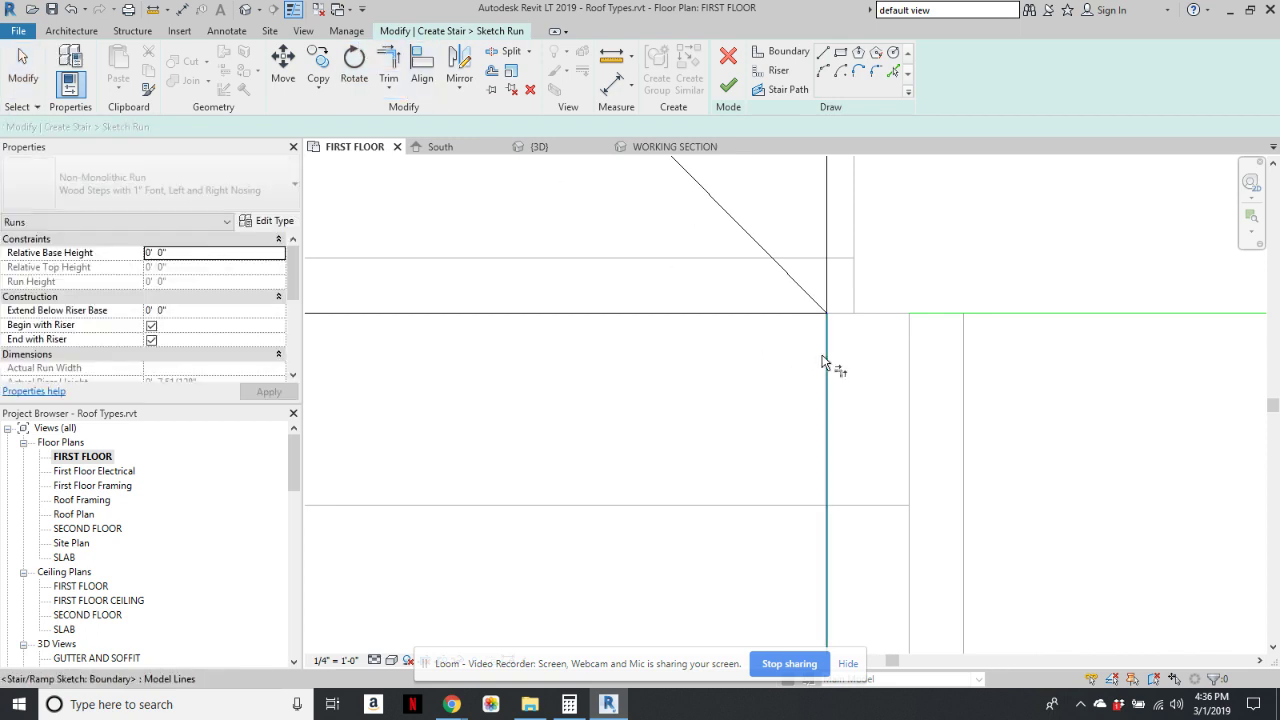
pyautogui.click(828, 363)
pyautogui.press('t')
pyautogui.press('r')
pyautogui.scroll(-5, 905, 450)
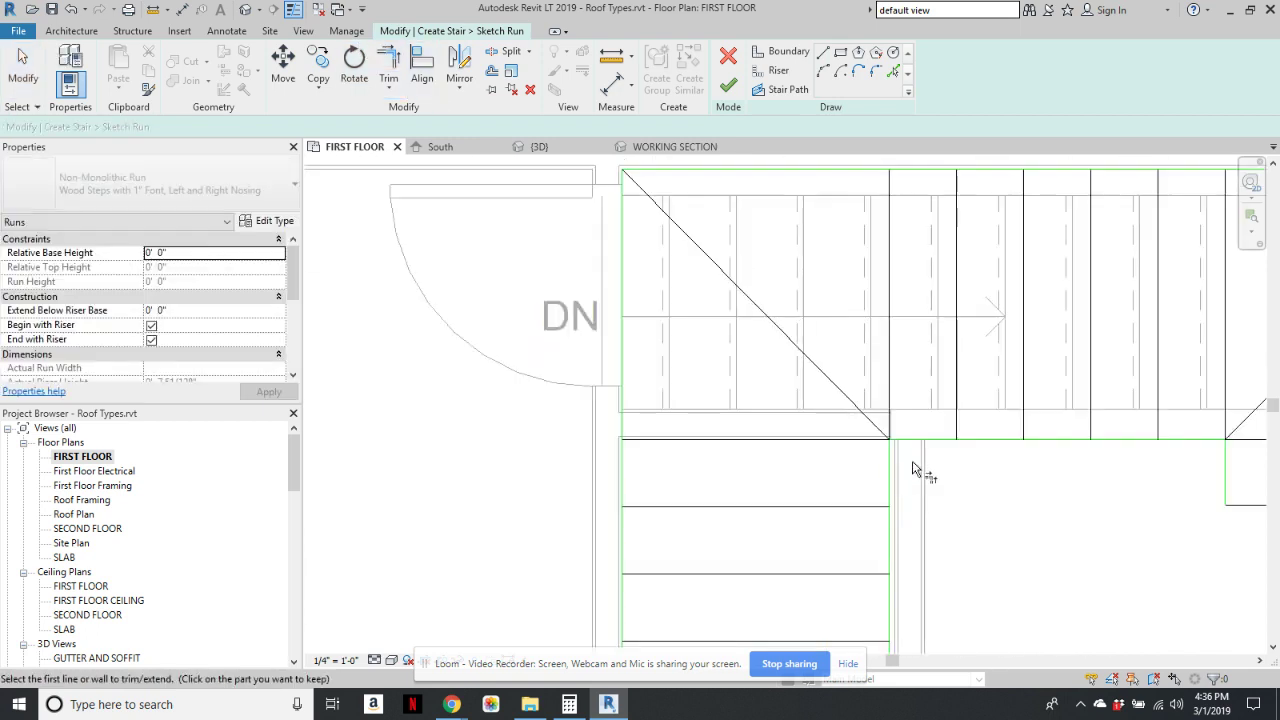
pyautogui.scroll(-1, 992, 490)
pyautogui.moveTo(852, 461); pyautogui.dragTo(634, 366, button='middle')
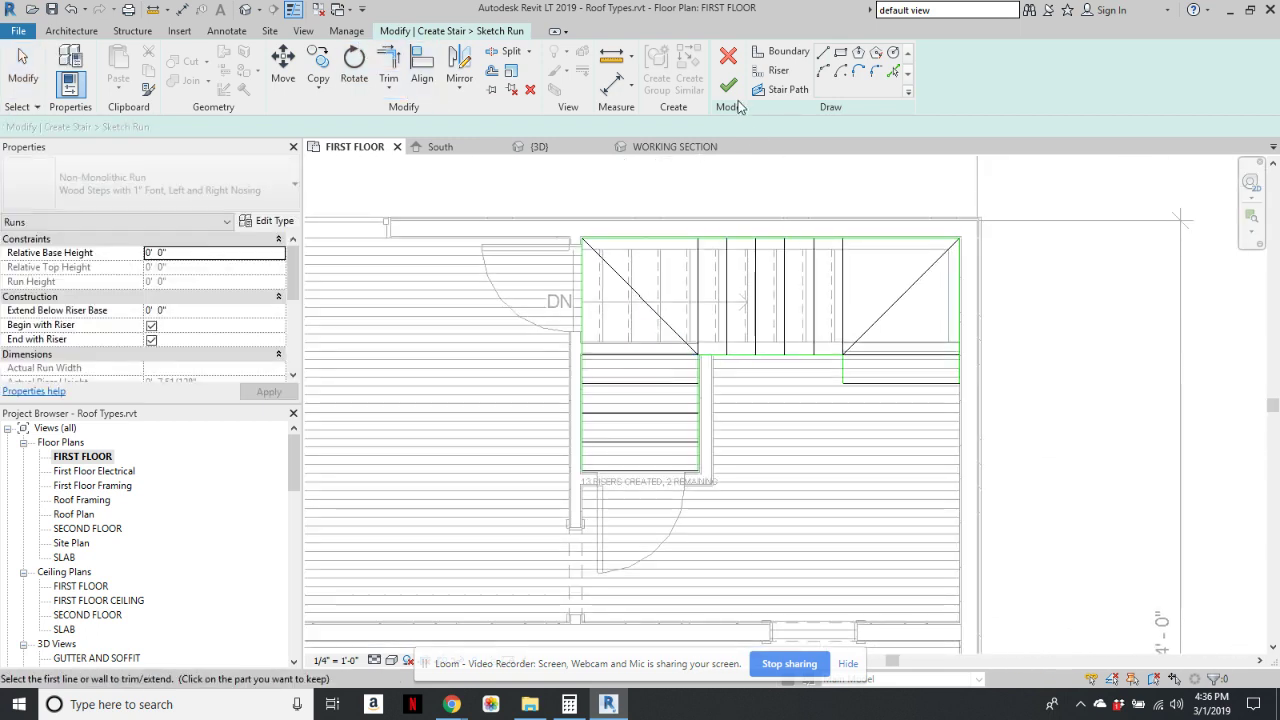
# - Try to finish the run sketch with the inner boundary closed
pyautogui.click(729, 87)
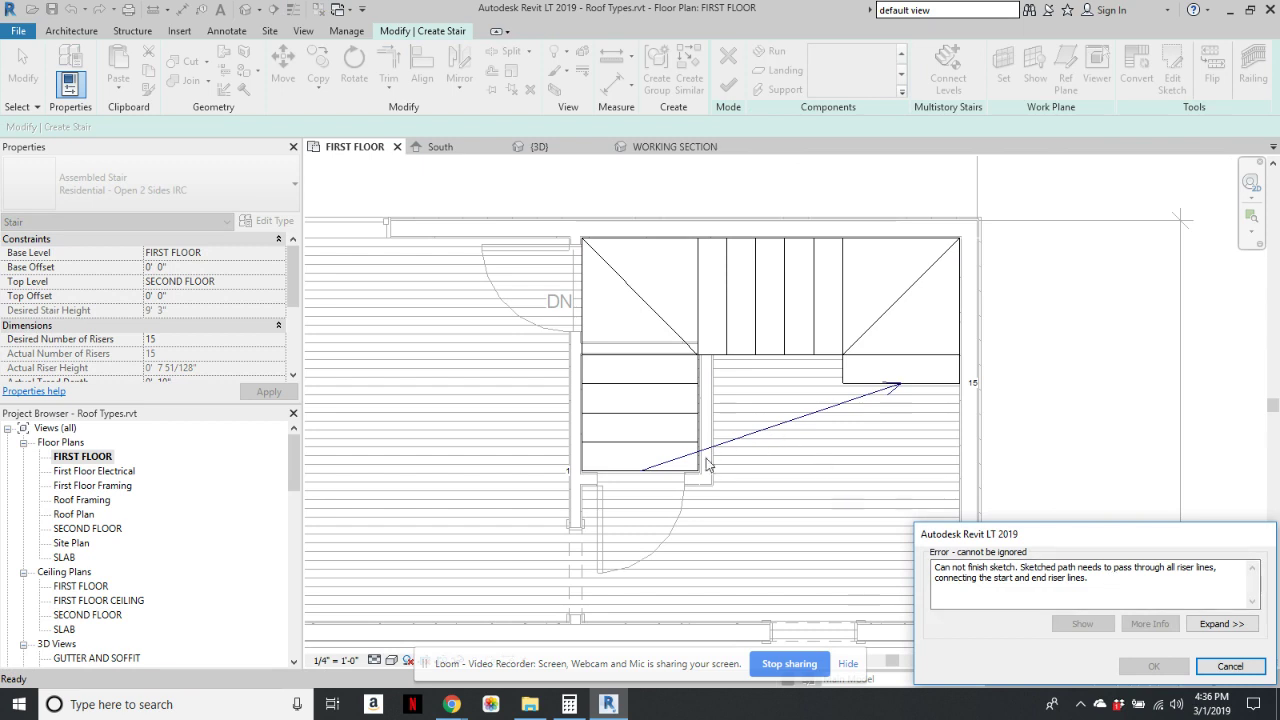
pyautogui.click(1230, 666)
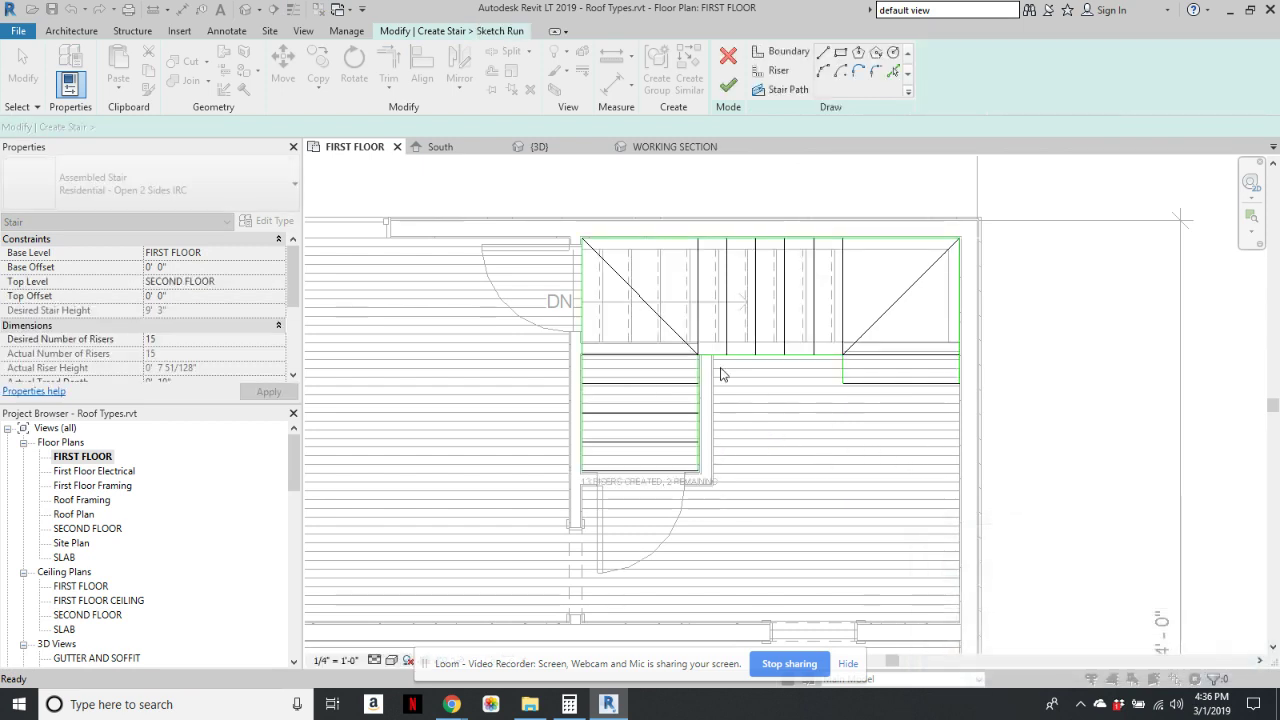
# - Sketch the stair path from the starting step's front riser through both corner winders to the west leg's end riser, and finish the run
pyautogui.click(783, 93)
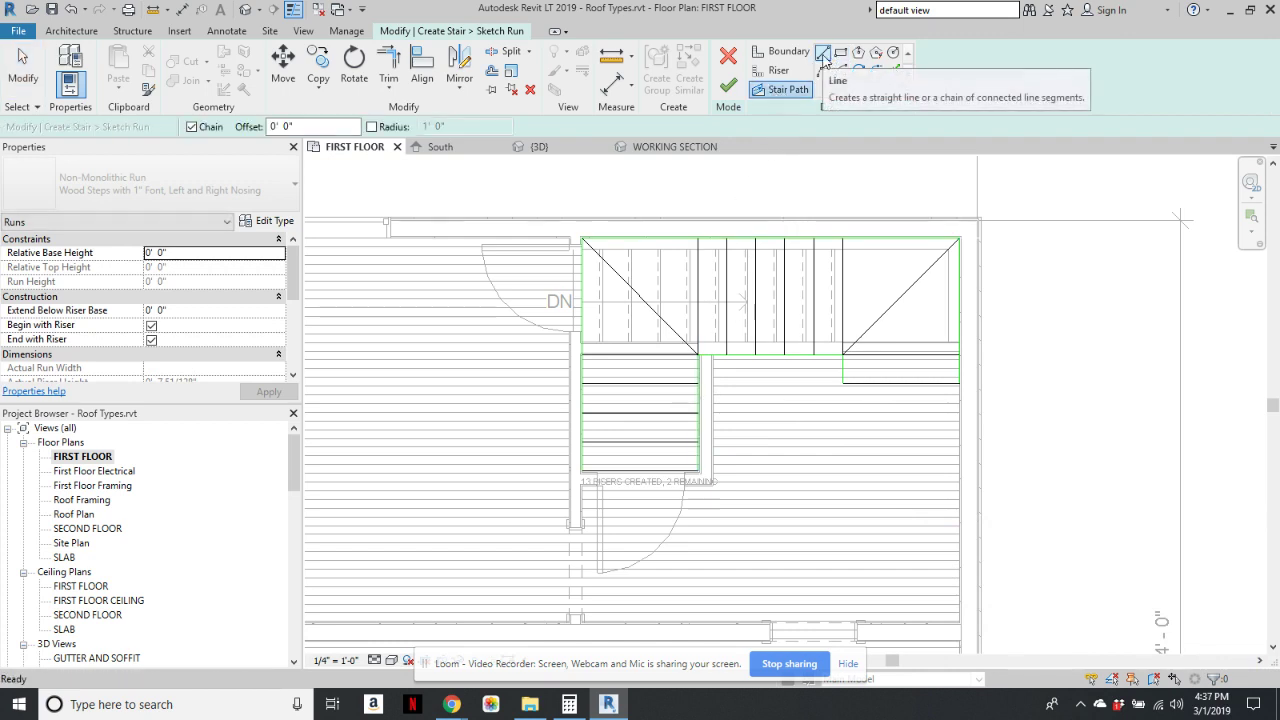
pyautogui.click(901, 384)
pyautogui.click(893, 296)
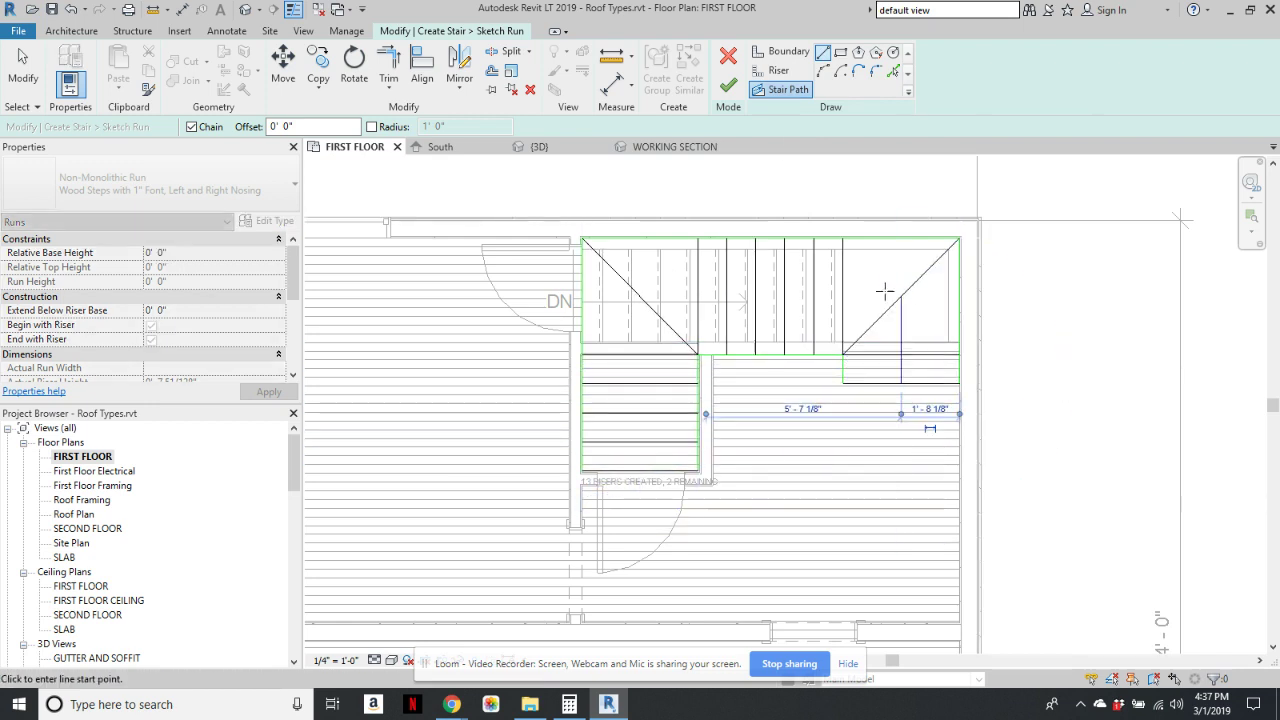
pyautogui.click(899, 297)
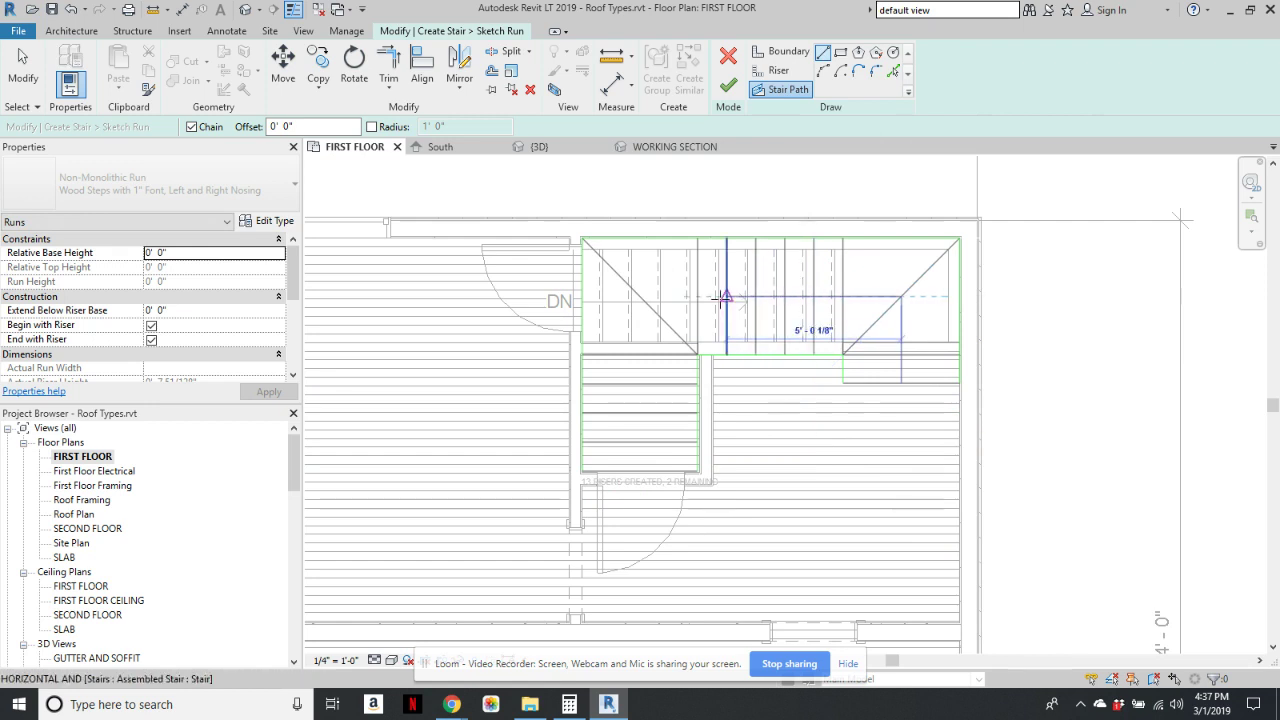
pyautogui.click(640, 296)
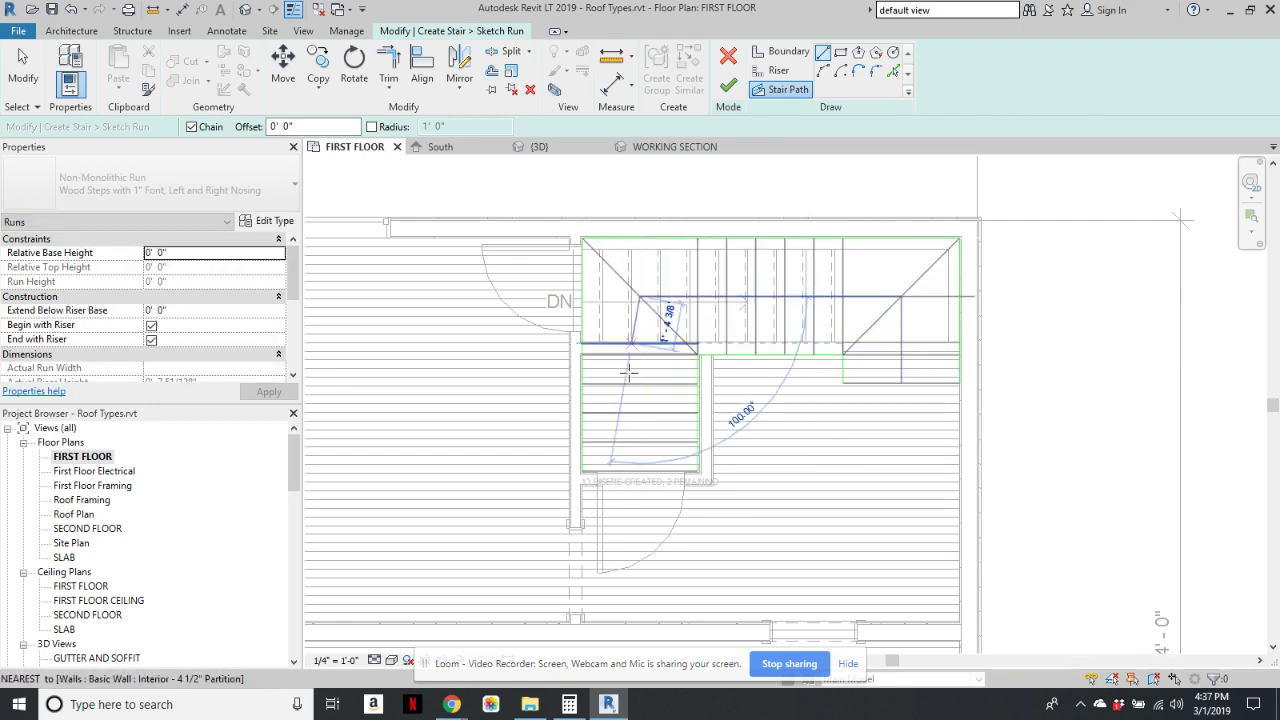
pyautogui.click(640, 468)
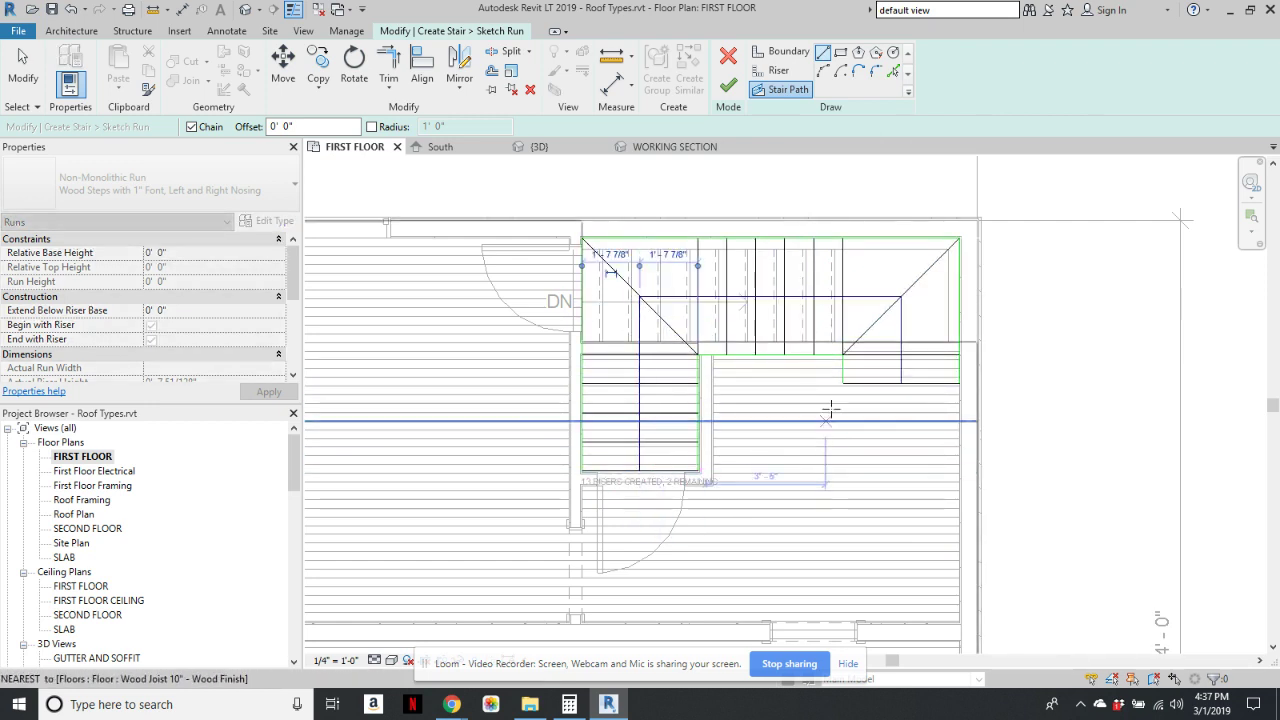
pyautogui.click(730, 88)
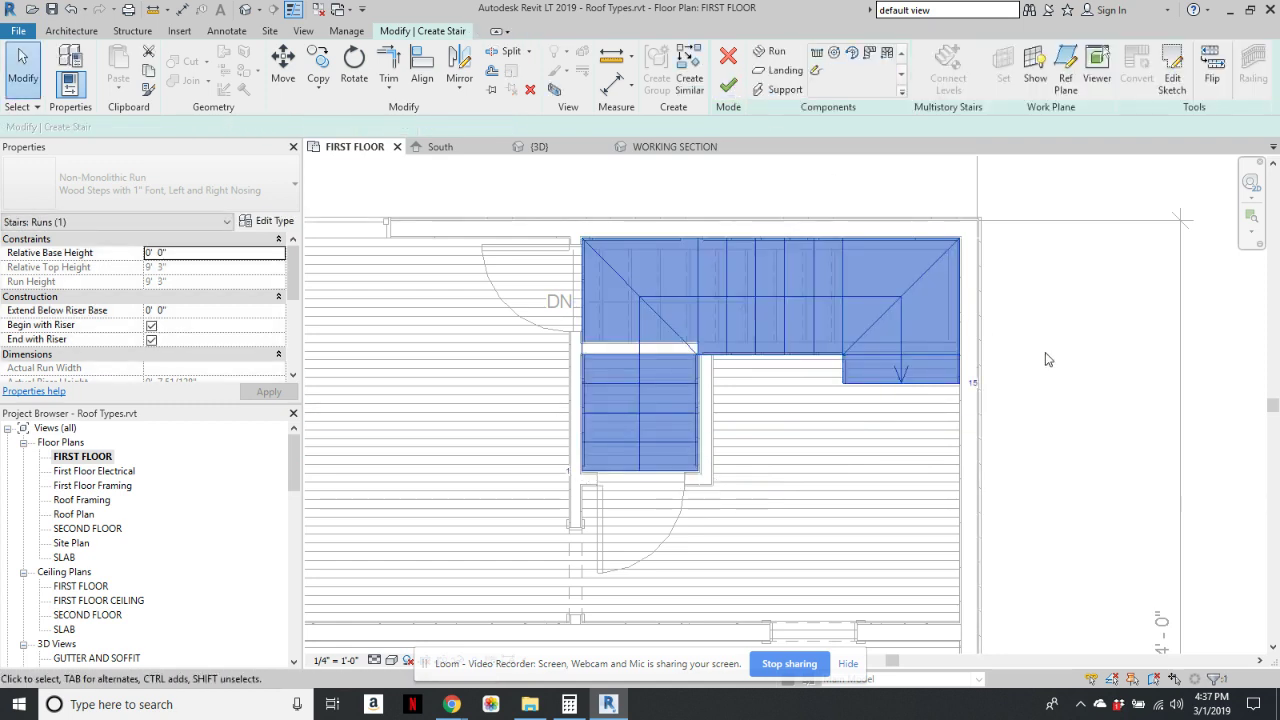
pyautogui.click(1049, 327)
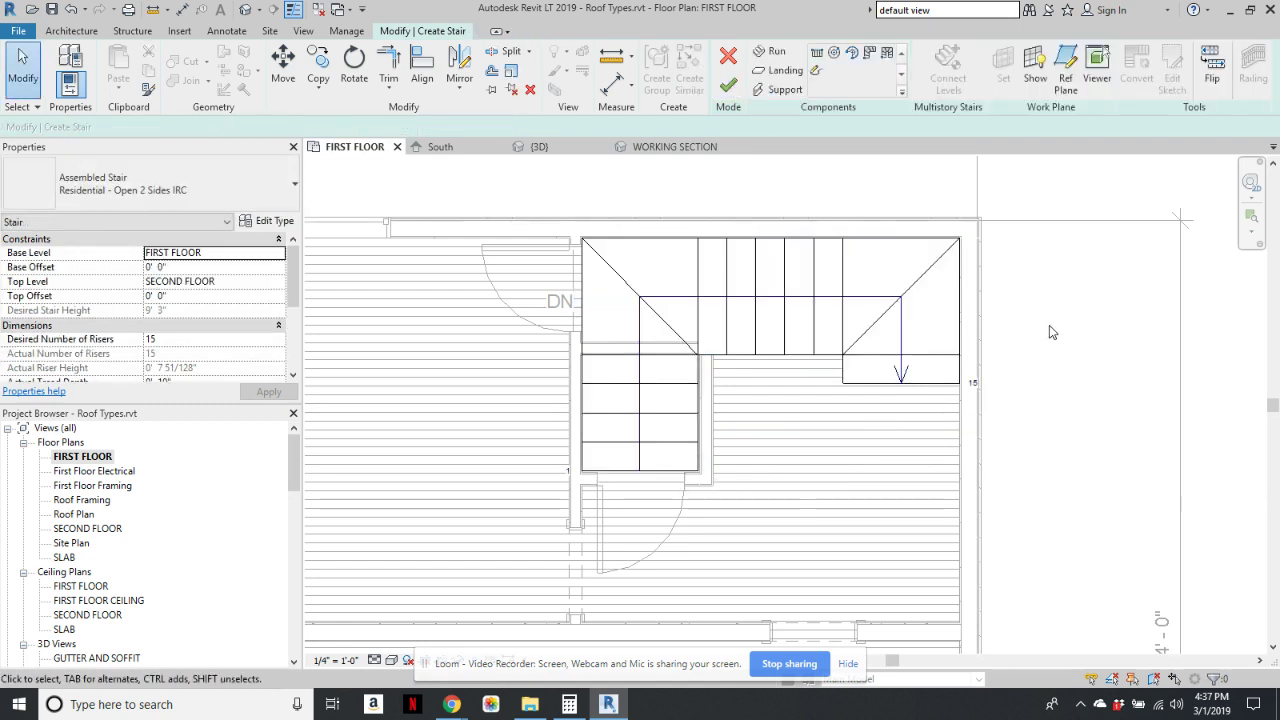
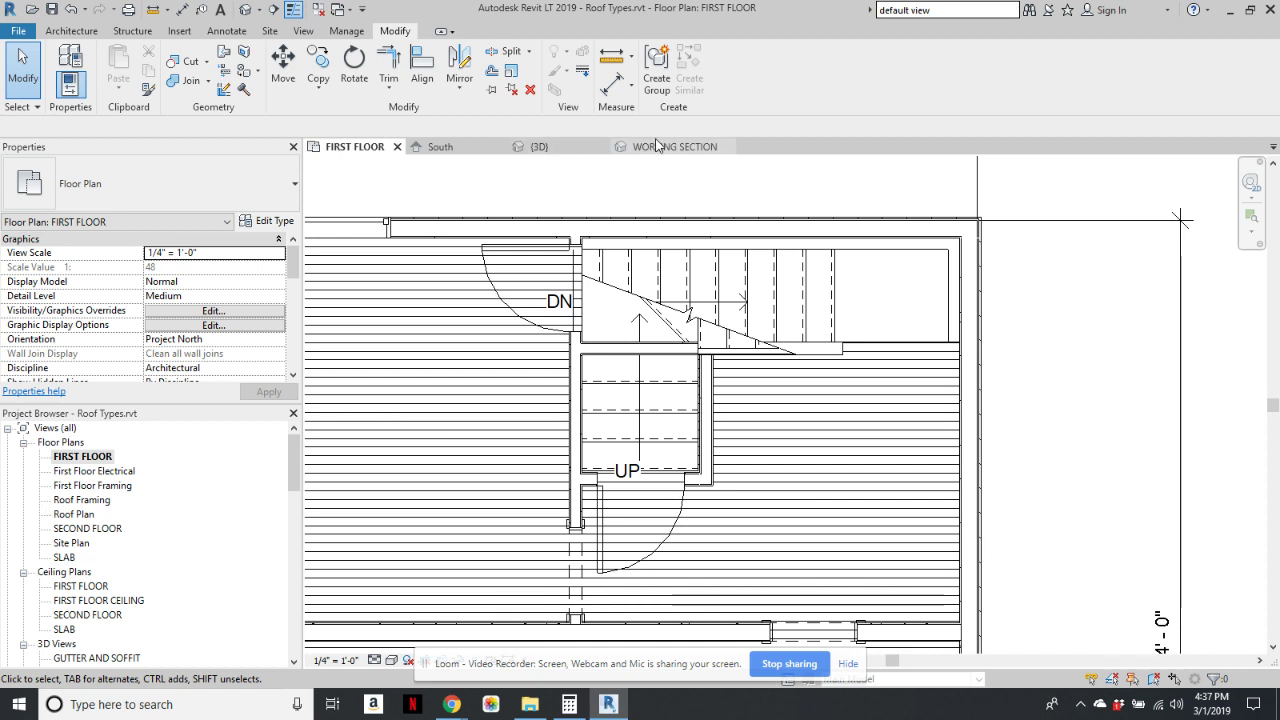
# - Check the stair in the WORKING SECTION view and flip its direction from the FIRST FLOOR plan so it rises from the starting step
pyautogui.click(683, 156)
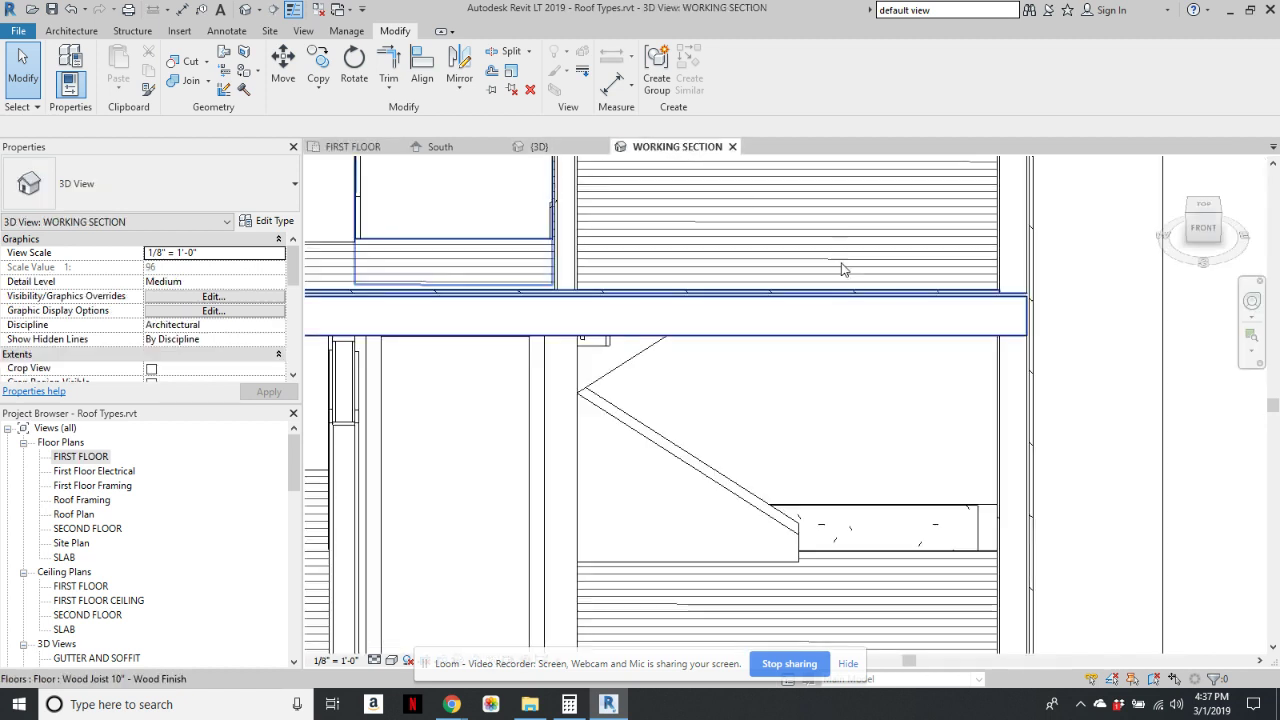
pyautogui.scroll(-2, 856, 484)
pyautogui.scroll(-2, 856, 484)
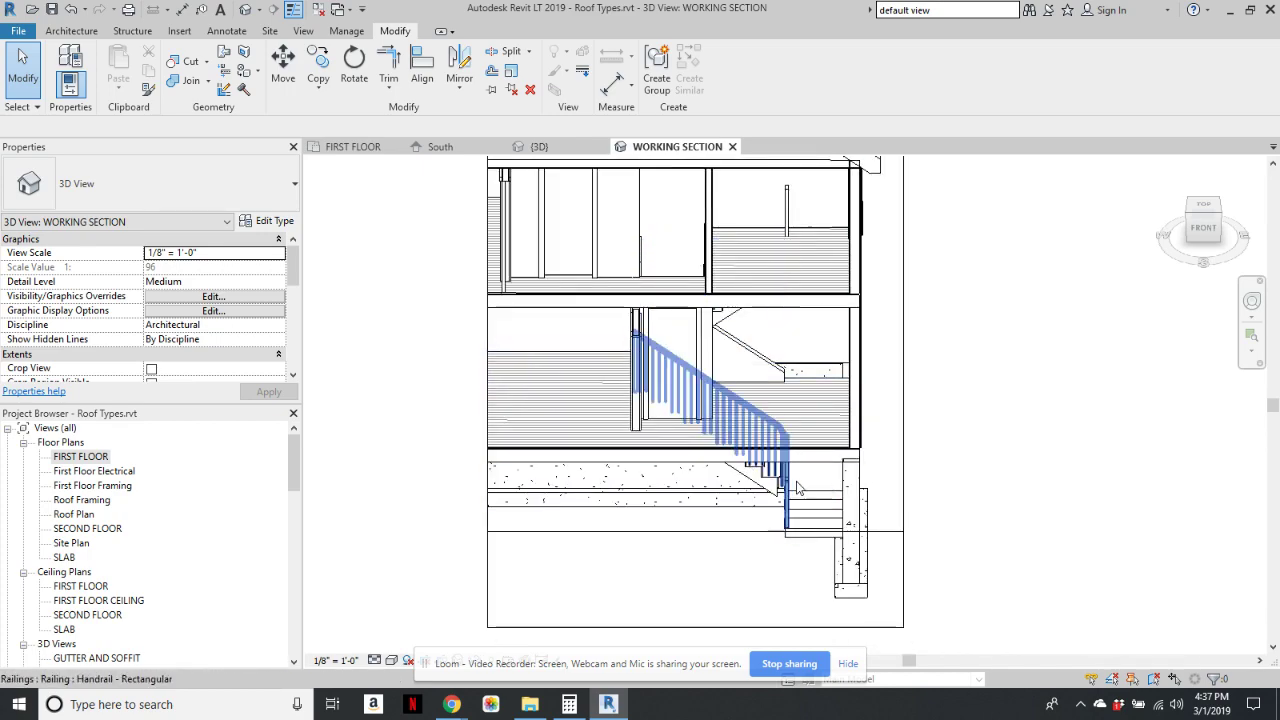
pyautogui.keyDown('shift'); pyautogui.moveTo(761, 382); pyautogui.dragTo(787, 285, button='middle'); pyautogui.keyUp('shift')
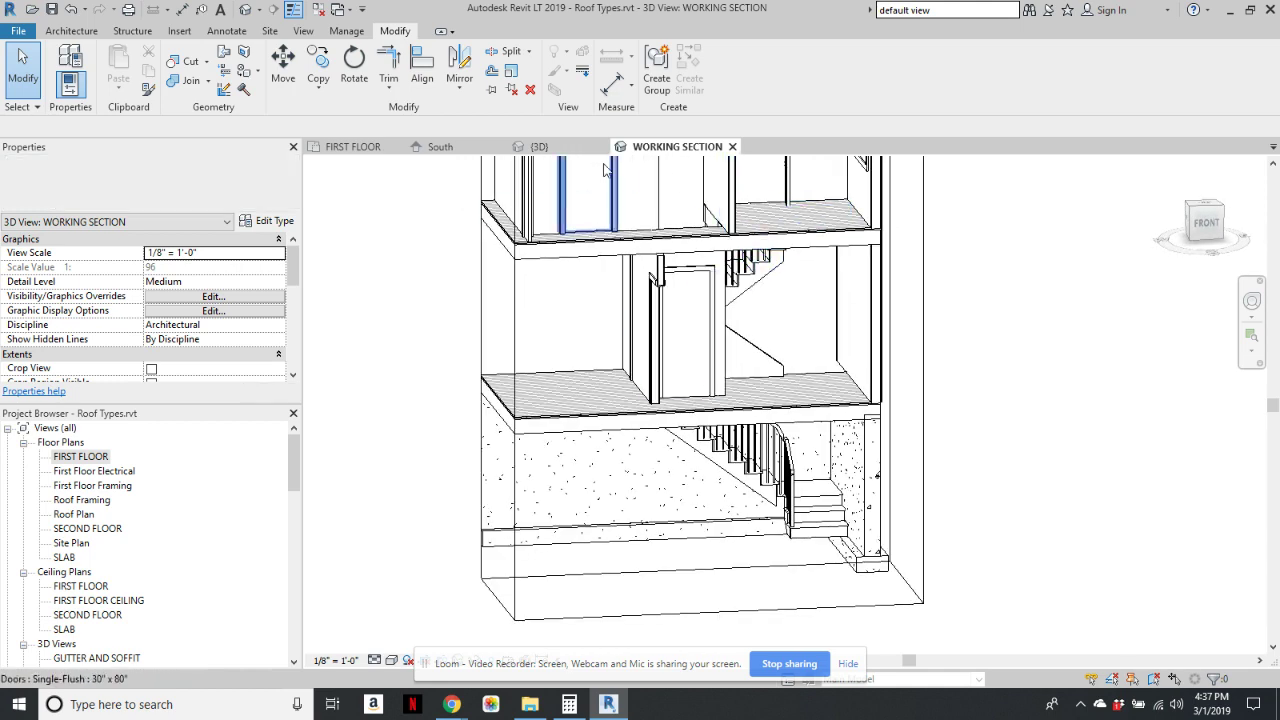
pyautogui.click(352, 147)
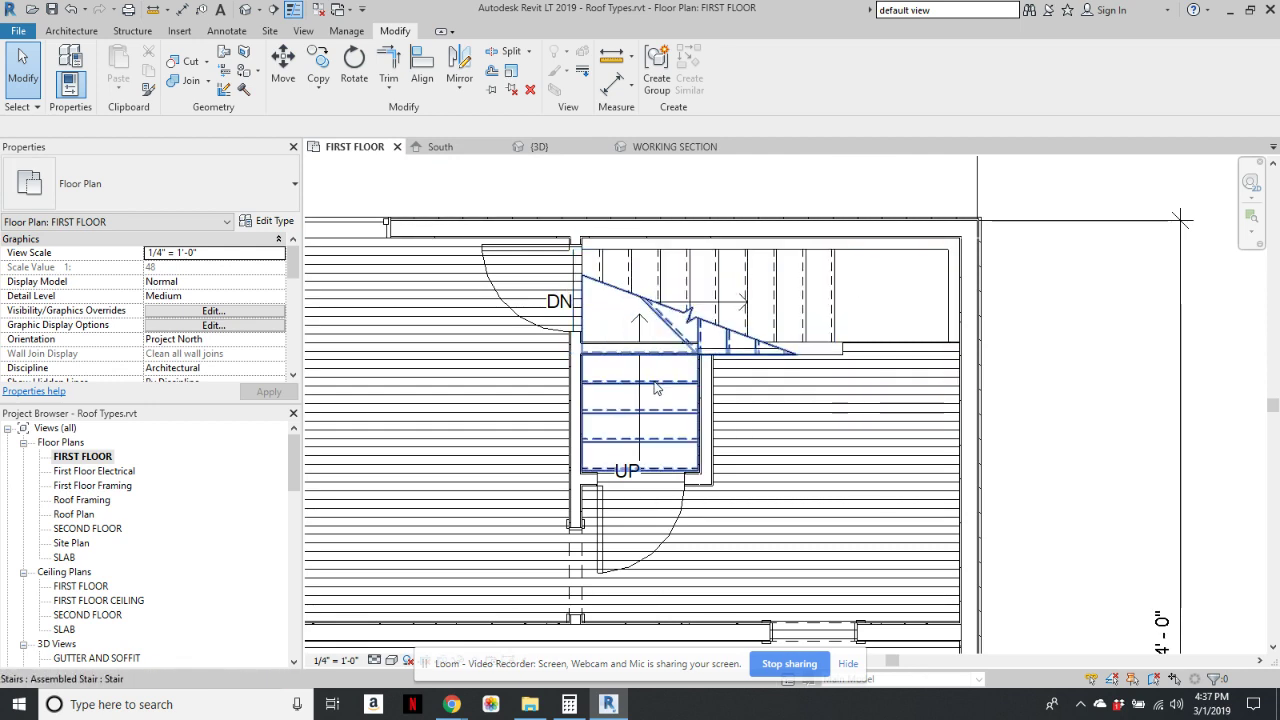
pyautogui.click(670, 301)
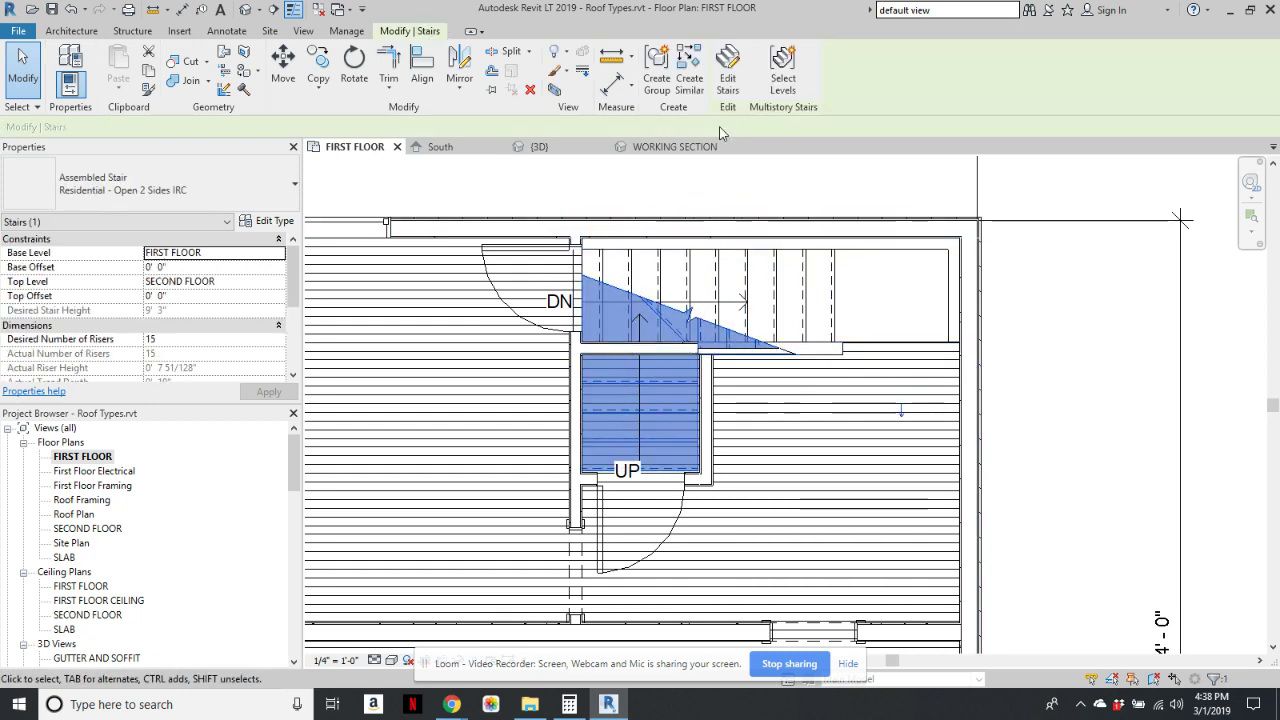
pyautogui.click(728, 85)
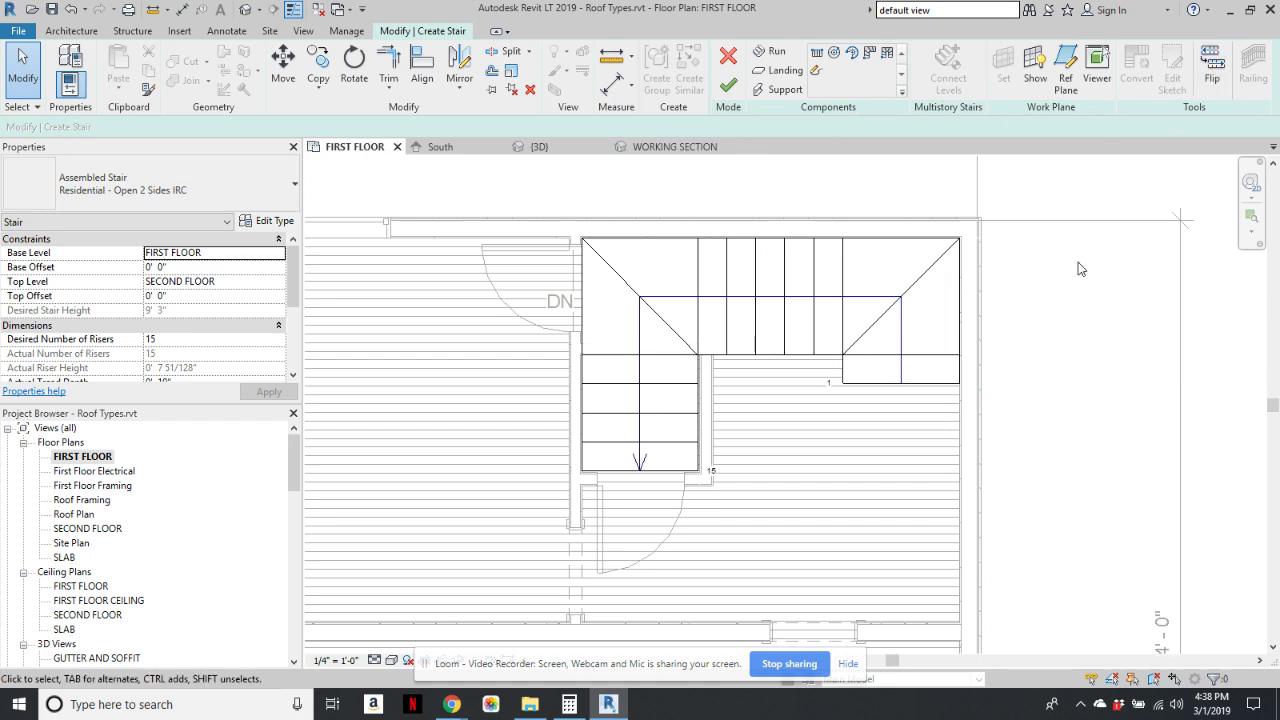
pyautogui.click(729, 86)
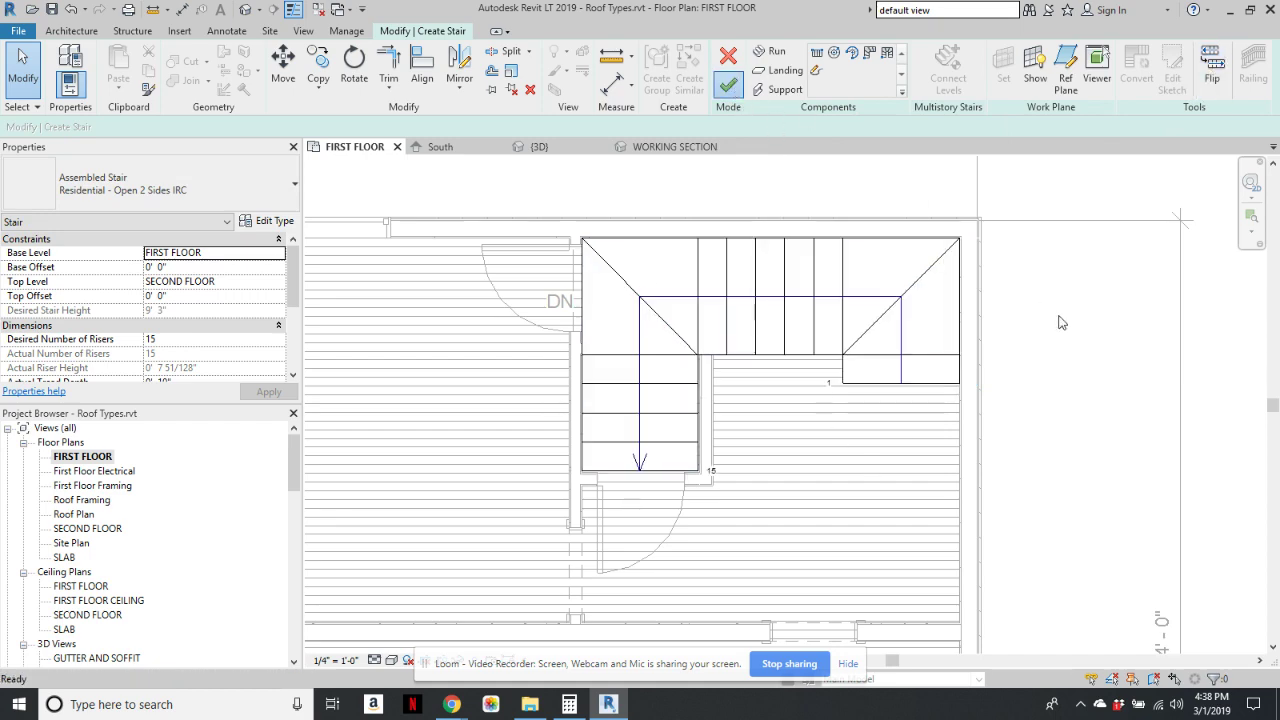
pyautogui.press('Escape')
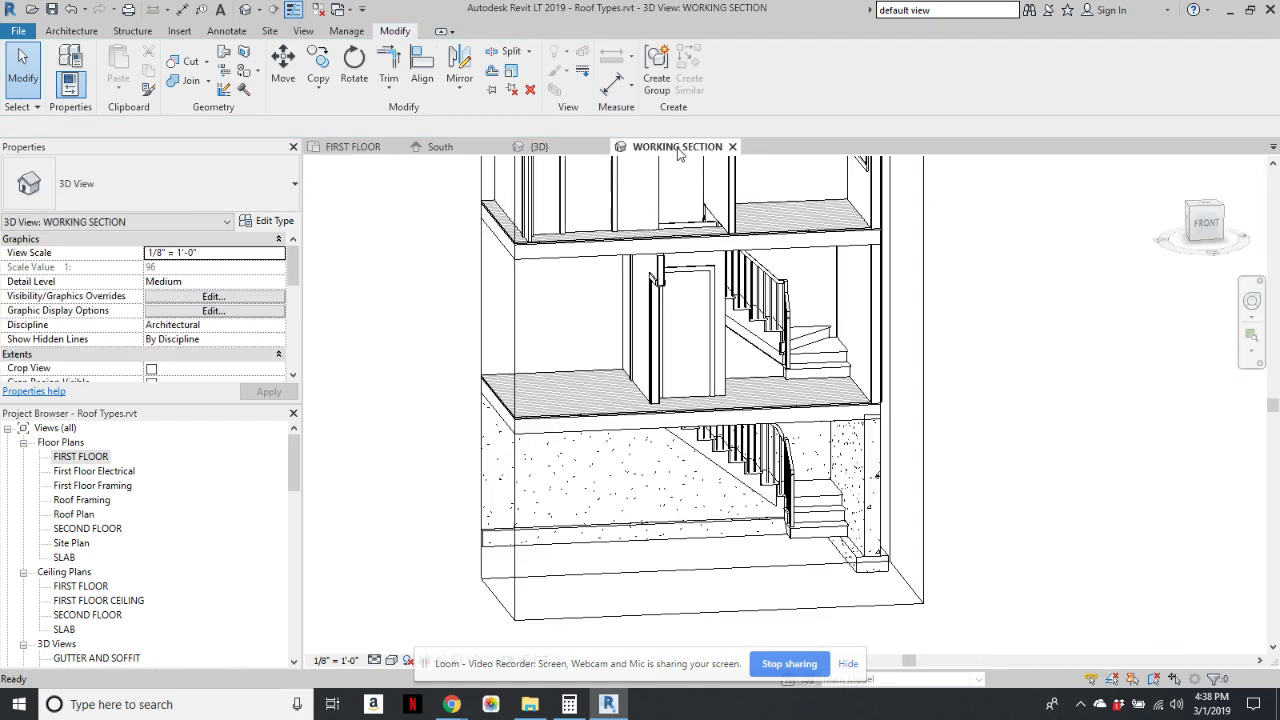
# - Examine the flipped stair's starting steps, winder treads and inner corner up close in the WORKING SECTION view
pyautogui.click(675, 146)
pyautogui.scroll(5, 876, 420)
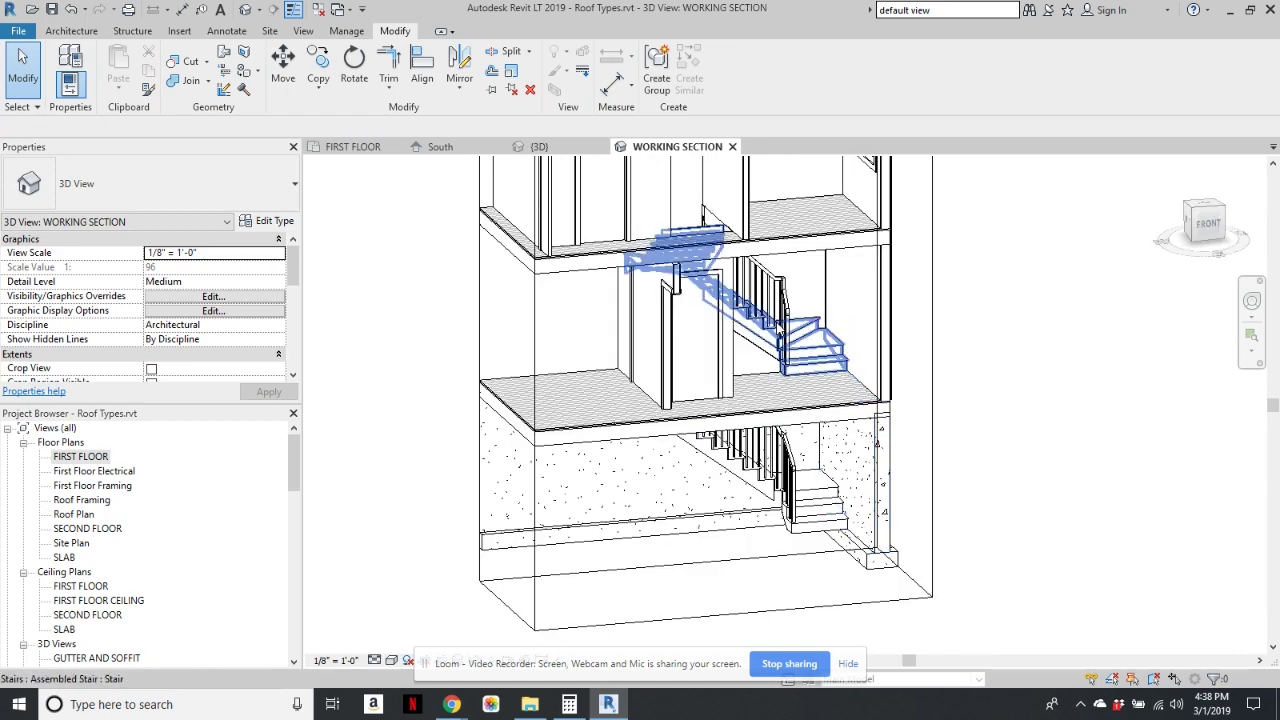
pyautogui.scroll(6, 849, 352)
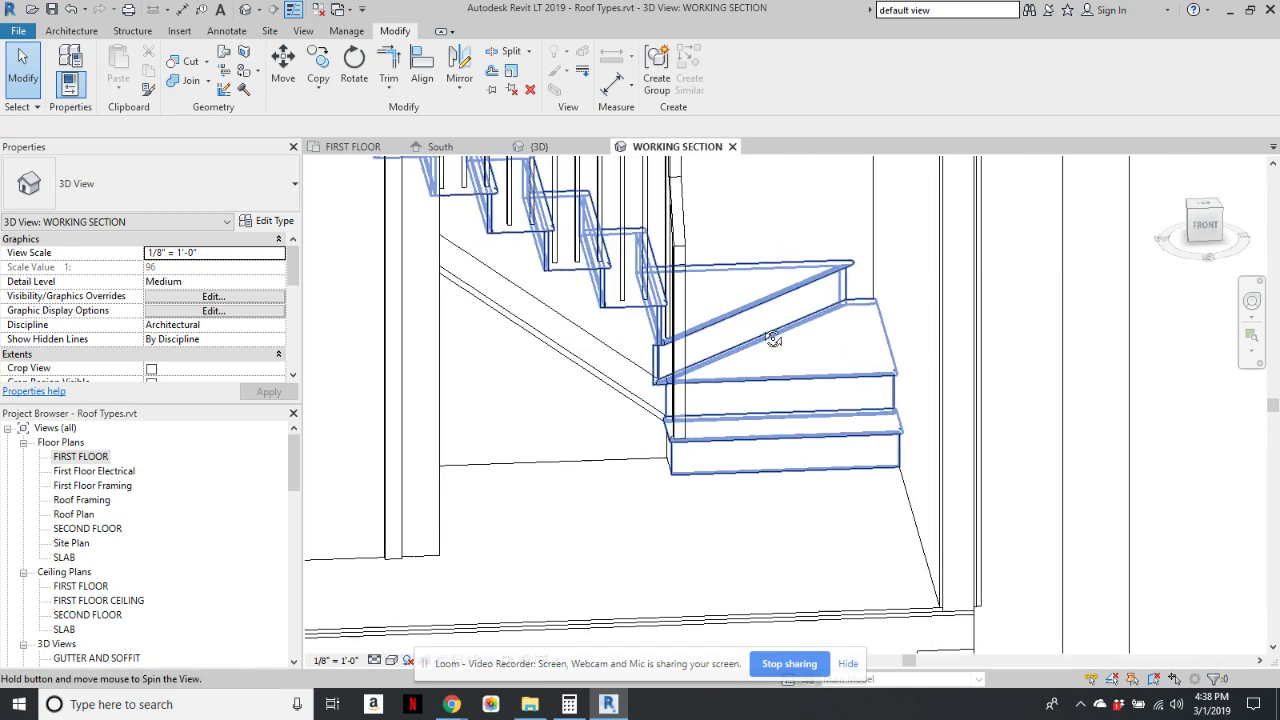
pyautogui.scroll(-3, 719, 364)
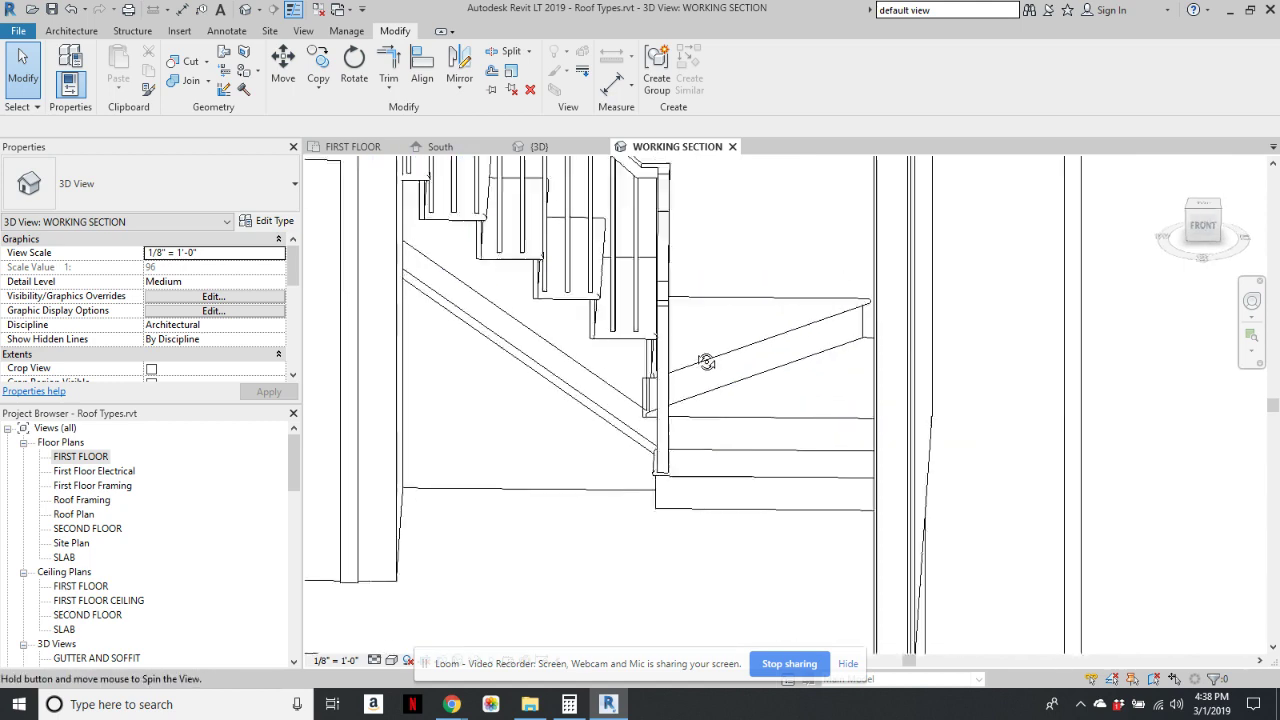
pyautogui.keyDown('shift'); pyautogui.moveTo(705, 387); pyautogui.dragTo(720, 363, button='middle'); pyautogui.keyUp('shift')
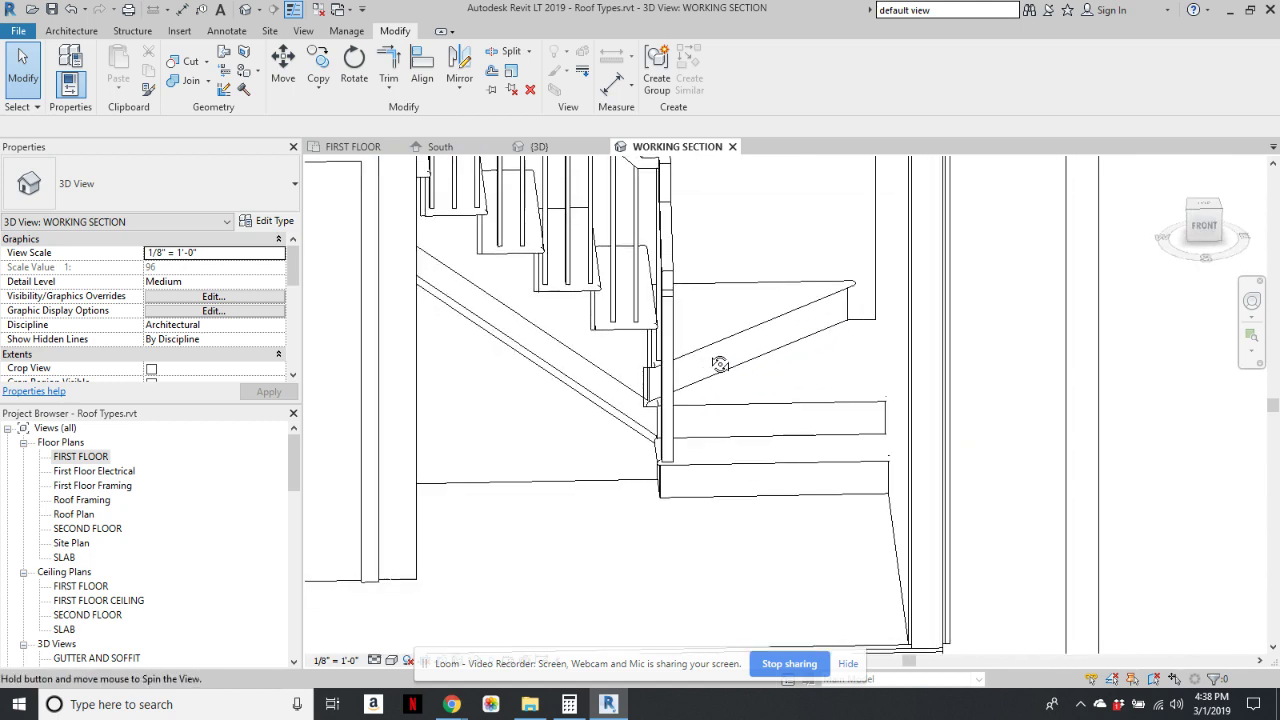
pyautogui.scroll(1, 717, 372)
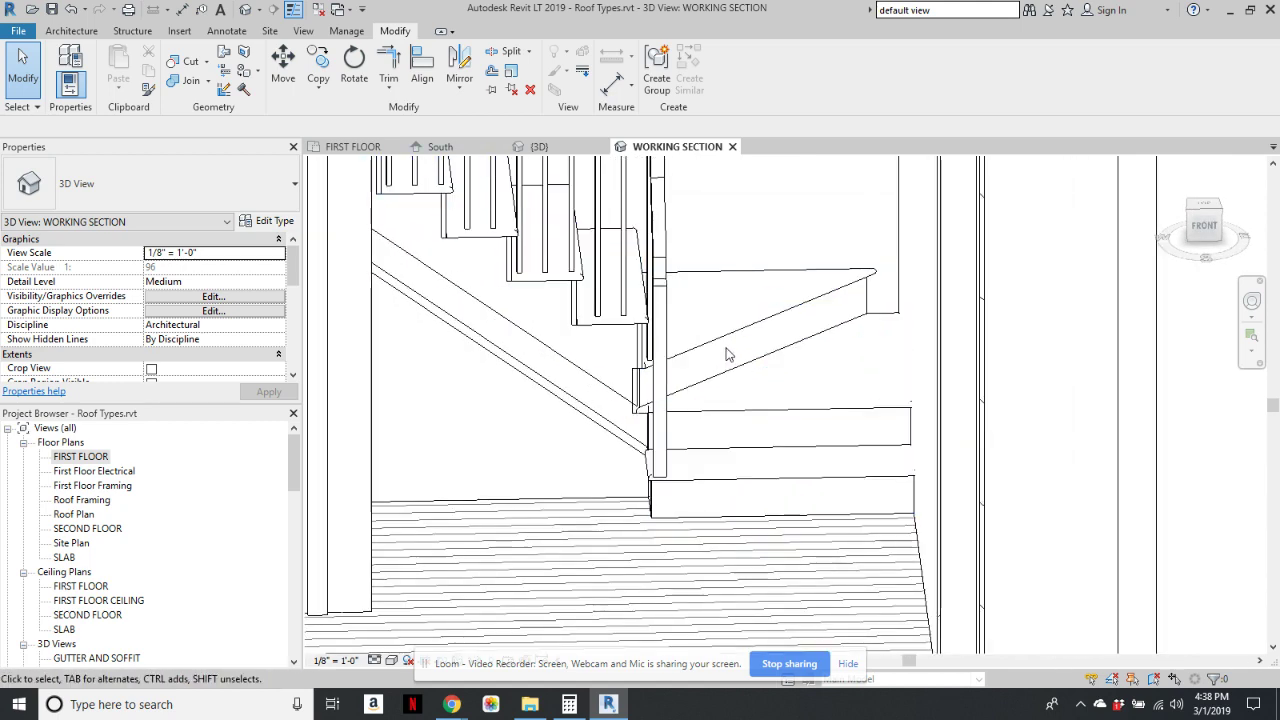
pyautogui.scroll(-1, 768, 371)
pyautogui.keyDown('shift'); pyautogui.moveTo(766, 371); pyautogui.dragTo(683, 350, button='middle'); pyautogui.keyUp('shift')
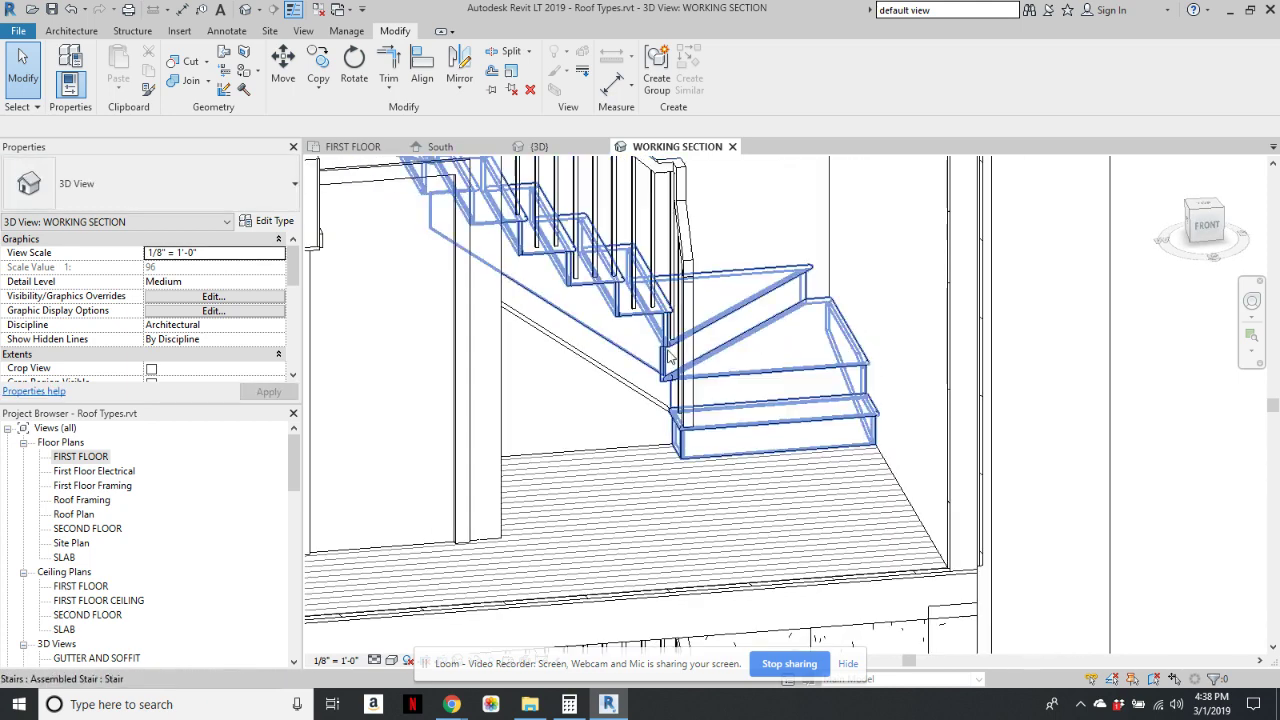
pyautogui.scroll(2, 636, 346)
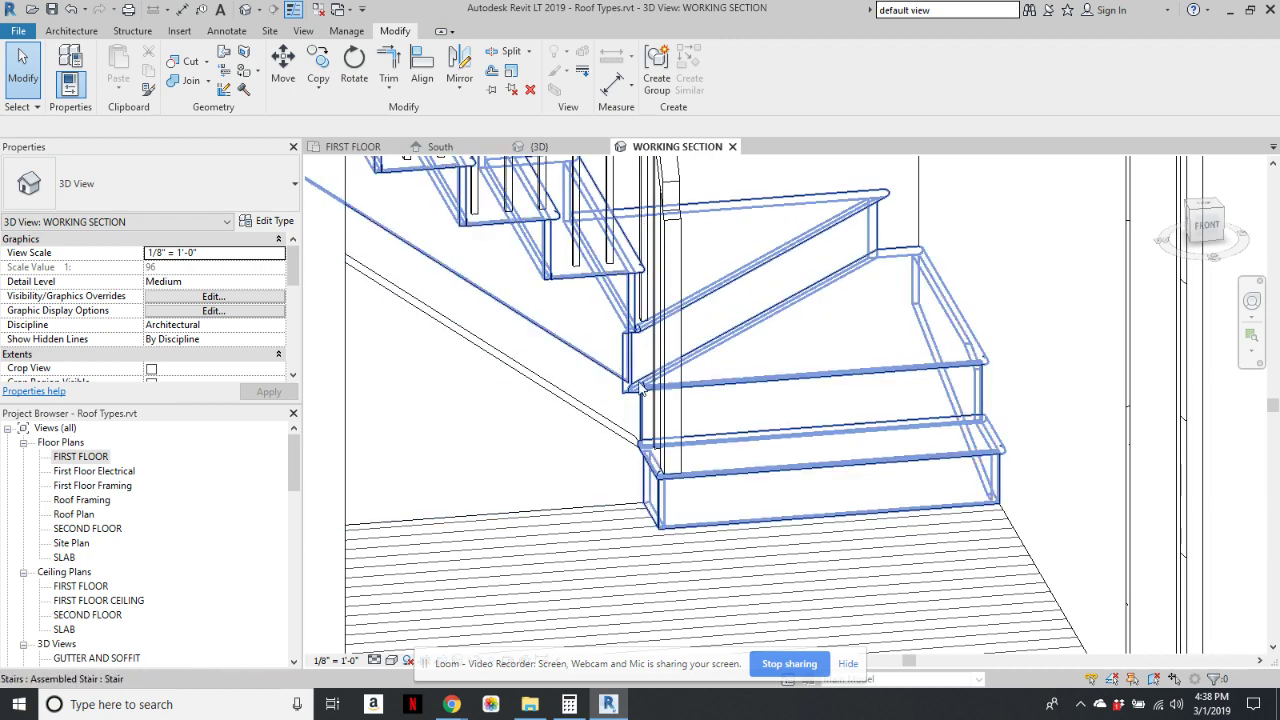
pyautogui.press('Tab')
pyautogui.press('Tab')
pyautogui.scroll(-2, 763, 371)
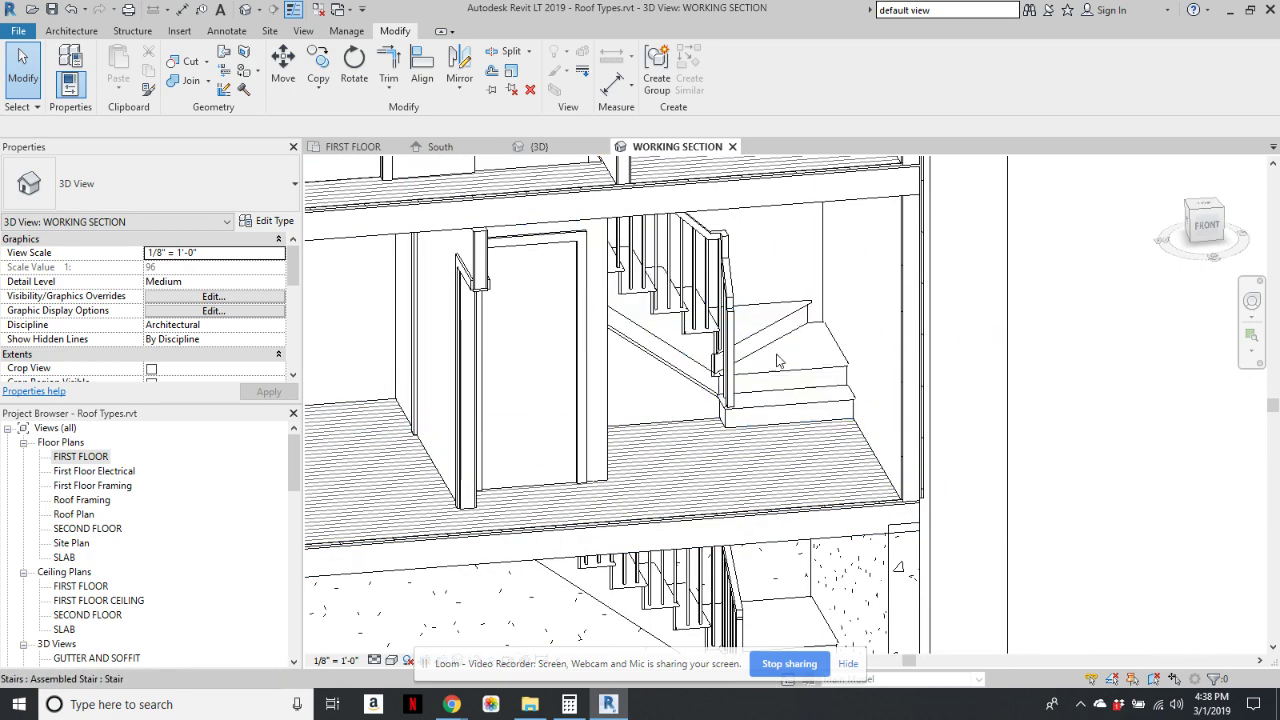
# - Examine the upper flight from behind and where it meets the second floor opening
pyautogui.keyDown('shift'); pyautogui.moveTo(747, 386); pyautogui.dragTo(594, 300, button='middle'); pyautogui.keyUp('shift')
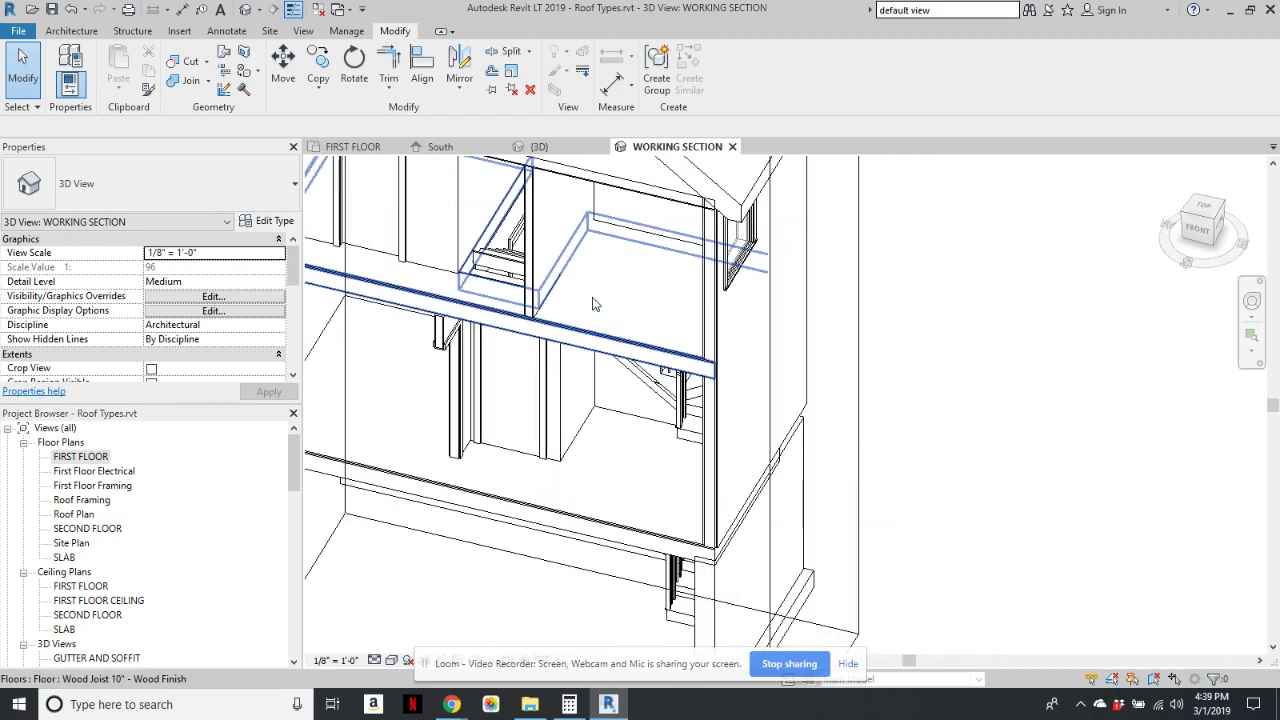
pyautogui.keyDown('shift'); pyautogui.moveTo(670, 318); pyautogui.dragTo(553, 319, button='middle'); pyautogui.keyUp('shift')
pyautogui.keyDown('shift'); pyautogui.moveTo(487, 399); pyautogui.dragTo(528, 238, button='middle'); pyautogui.keyUp('shift')
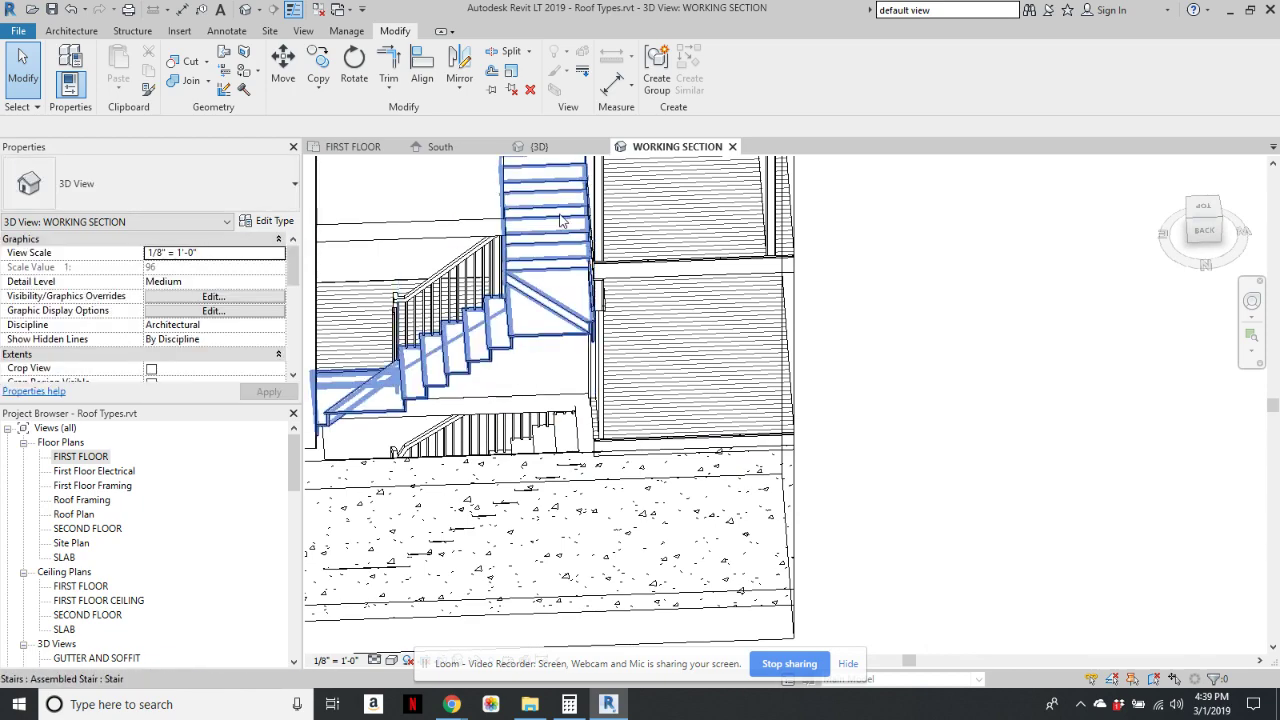
pyautogui.keyDown('shift'); pyautogui.moveTo(575, 200); pyautogui.dragTo(609, 126, button='middle'); pyautogui.keyUp('shift')
pyautogui.scroll(-1, 660, 317)
pyautogui.moveTo(660, 317); pyautogui.dragTo(700, 471, button='middle')
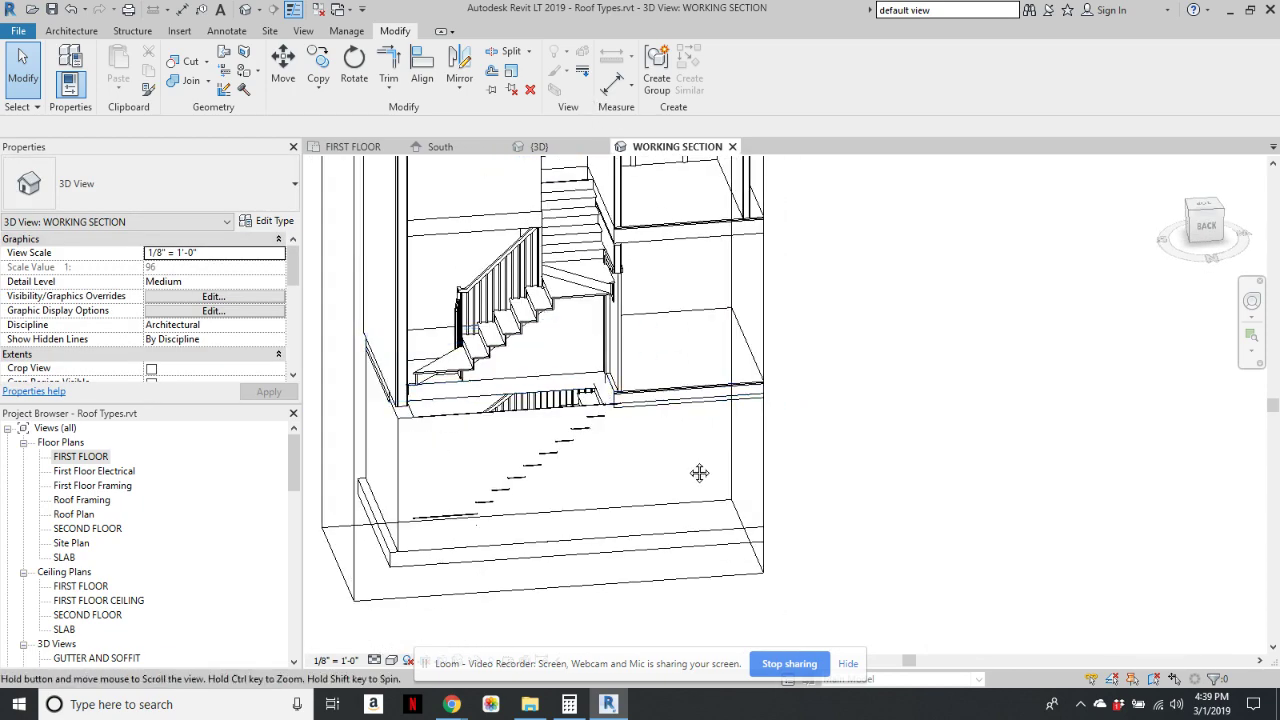
pyautogui.click(644, 340)
pyautogui.keyDown('shift'); pyautogui.moveTo(642, 338); pyautogui.dragTo(606, 289, button='middle'); pyautogui.keyUp('shift')
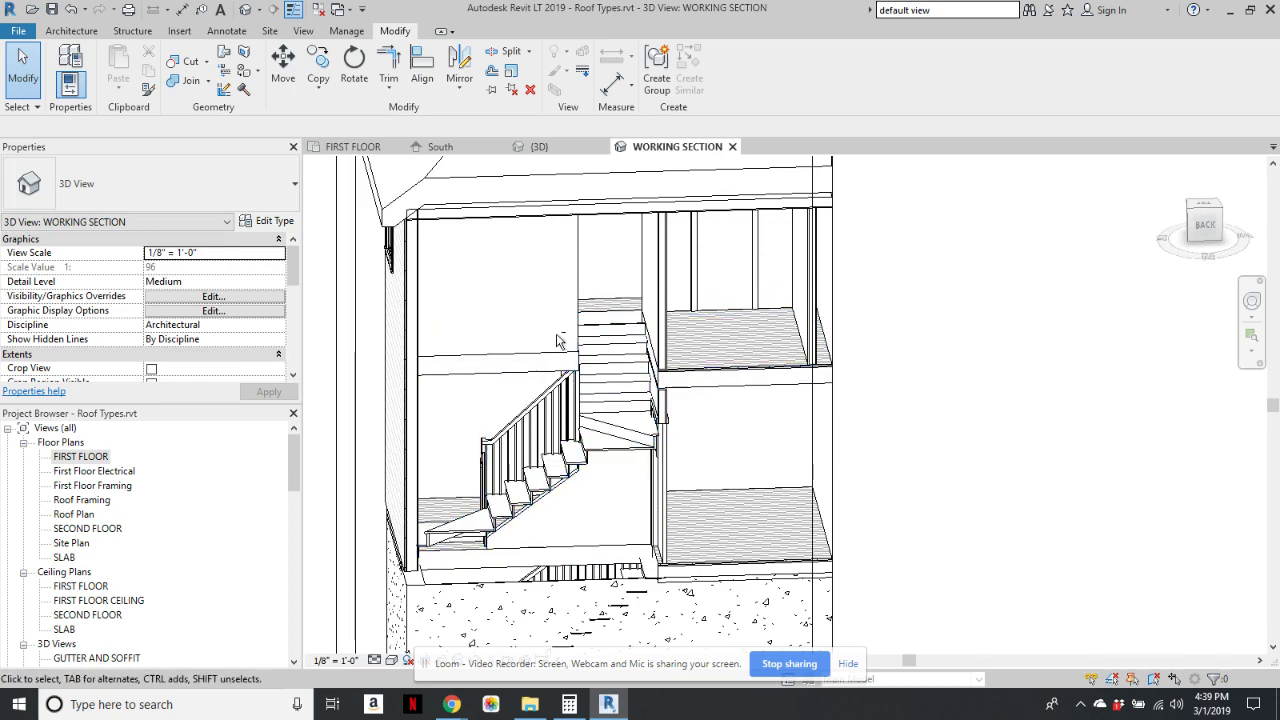
pyautogui.keyDown('shift'); pyautogui.moveTo(612, 333); pyautogui.dragTo(1023, 520, button='middle'); pyautogui.keyUp('shift')
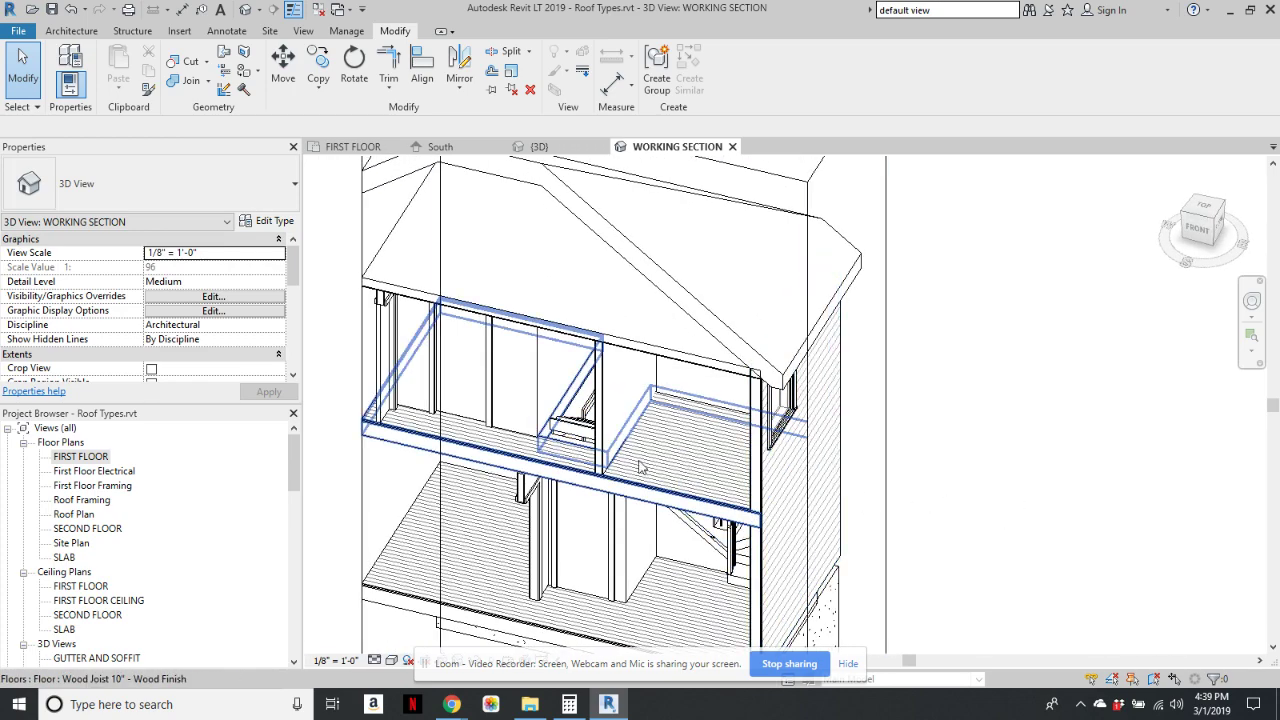
# - Edit the SECOND FLOOR slab's boundary, picking a line along the stair's top riser and removing the extra line beside it
pyautogui.click(573, 457)
pyautogui.scroll(4, 573, 457)
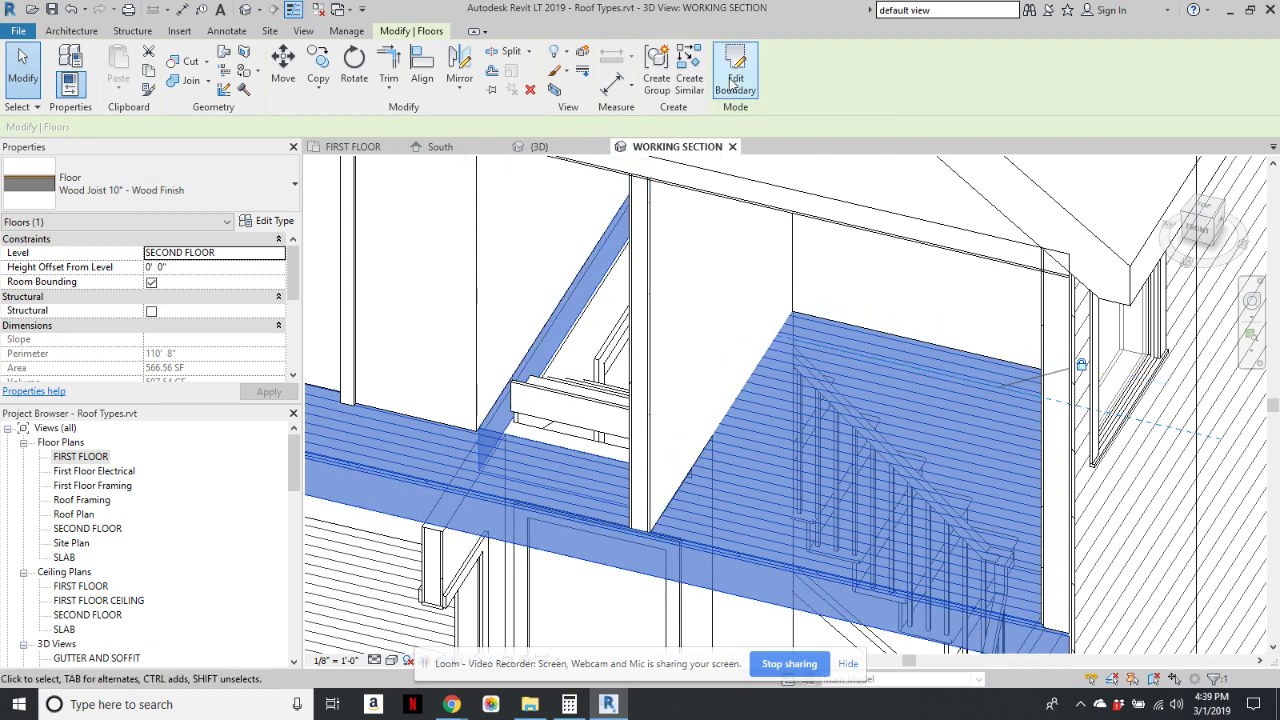
pyautogui.doubleClick(595, 247)
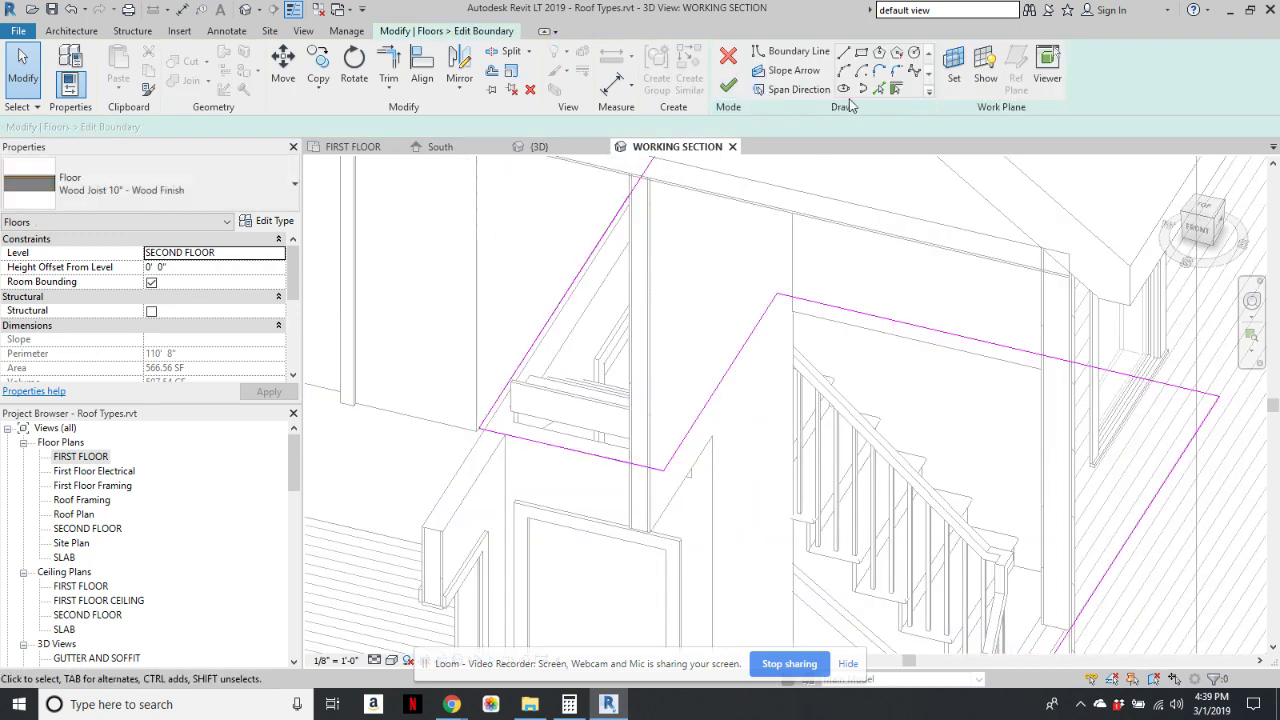
pyautogui.click(878, 89)
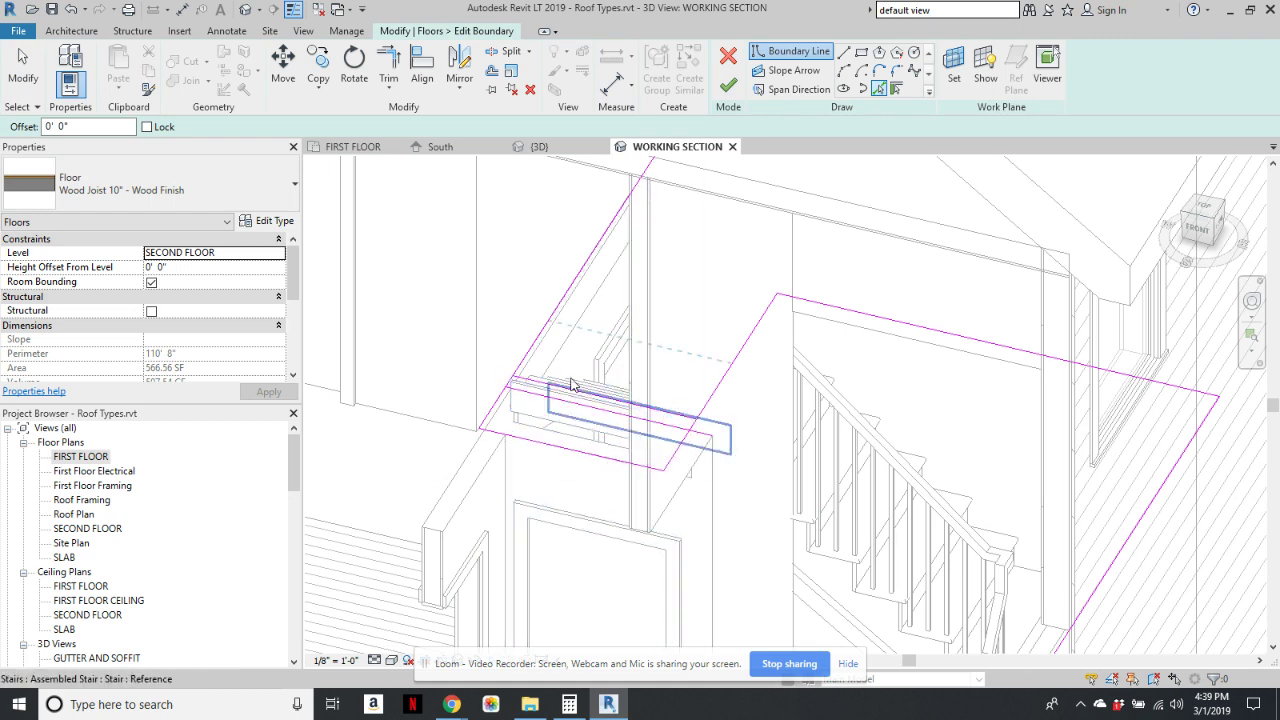
pyautogui.press('Escape')
pyautogui.click(587, 408)
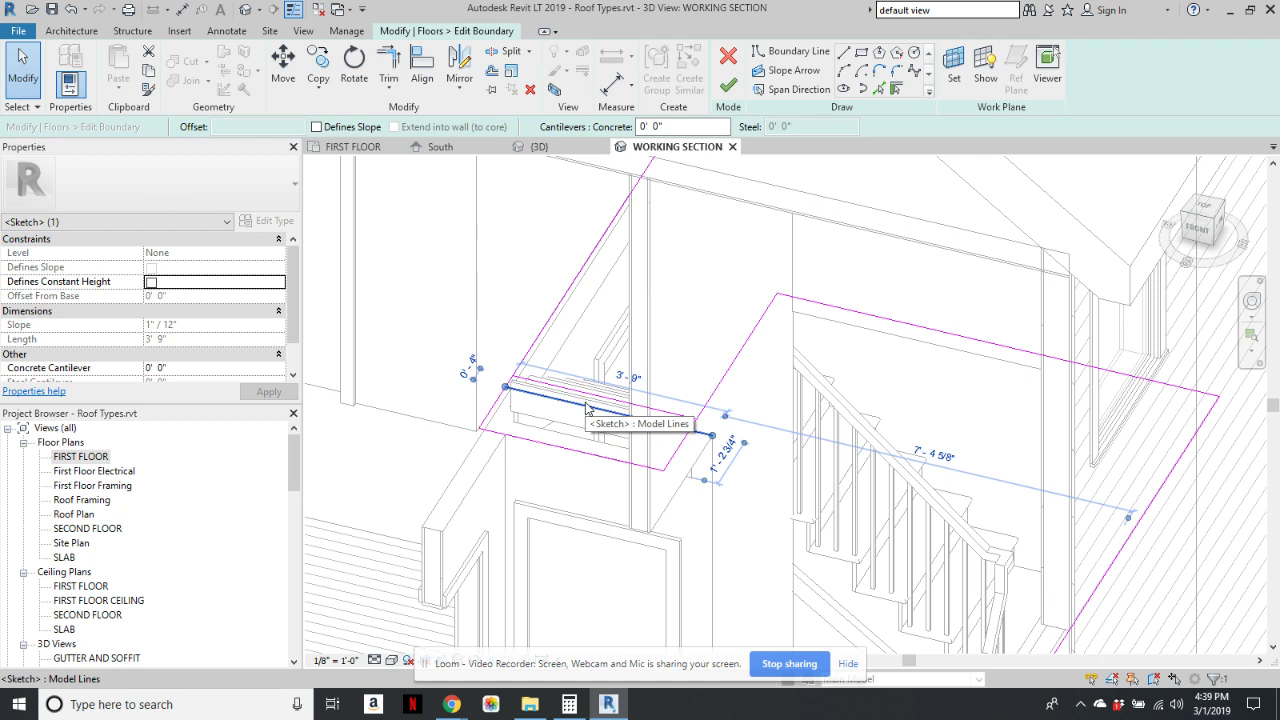
pyautogui.press('Escape')
# - Trim the stair opening's side boundaries to the picked line and delete the old opening edge
pyautogui.click(368, 55)
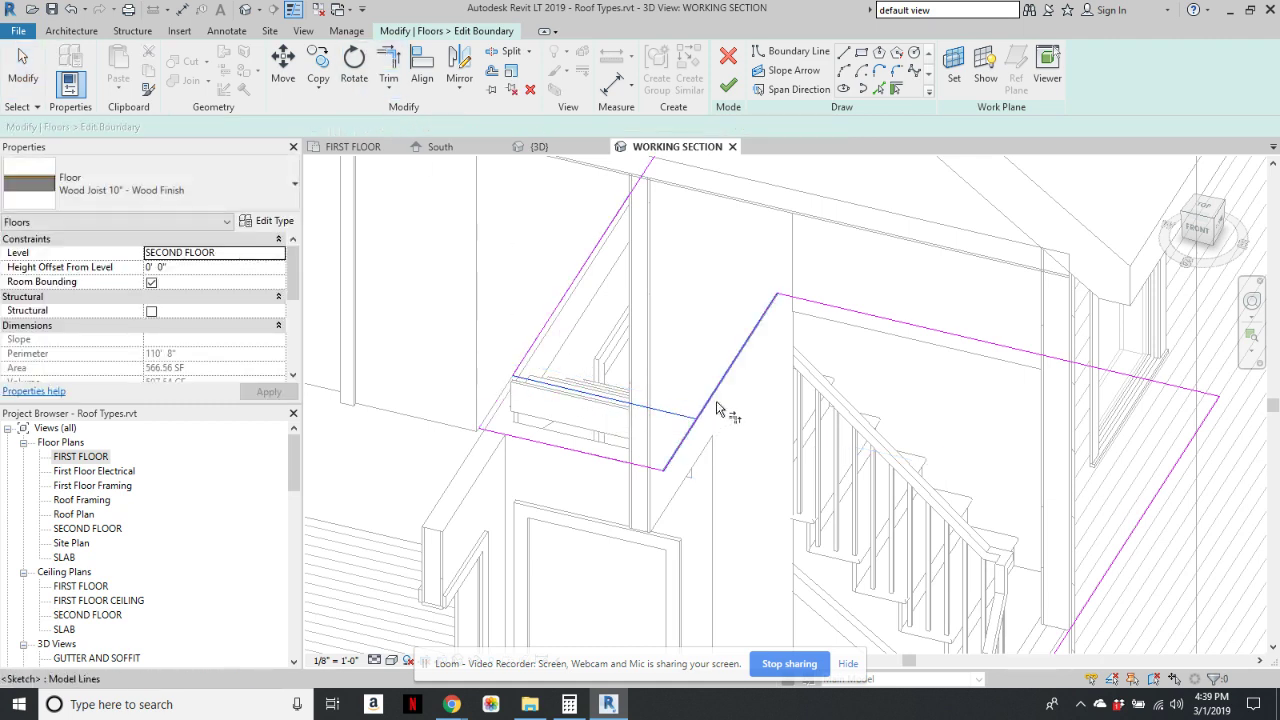
pyautogui.click(575, 456)
pyautogui.press('Escape')
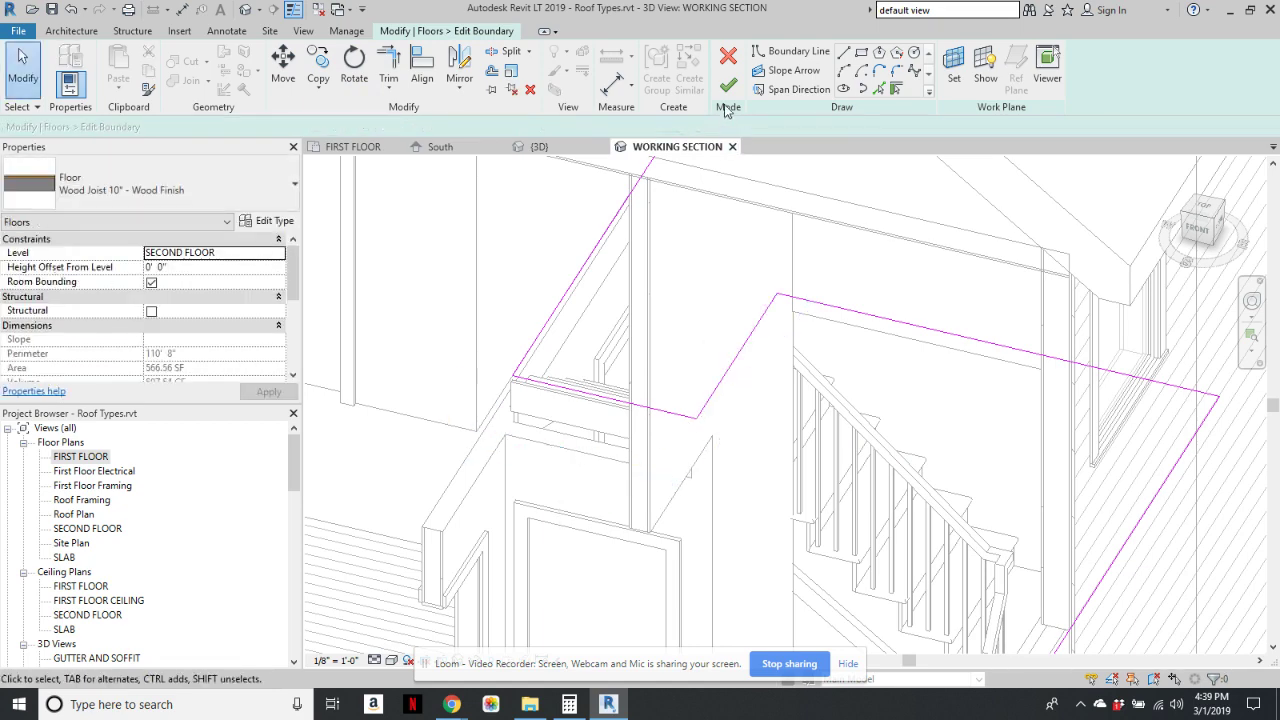
# - Finish the SECOND FLOOR slab's boundary edit and view the stair's starting steps in the WORKING SECTION view
pyautogui.click(728, 85)
pyautogui.scroll(-3, 775, 366)
pyautogui.click(1071, 442)
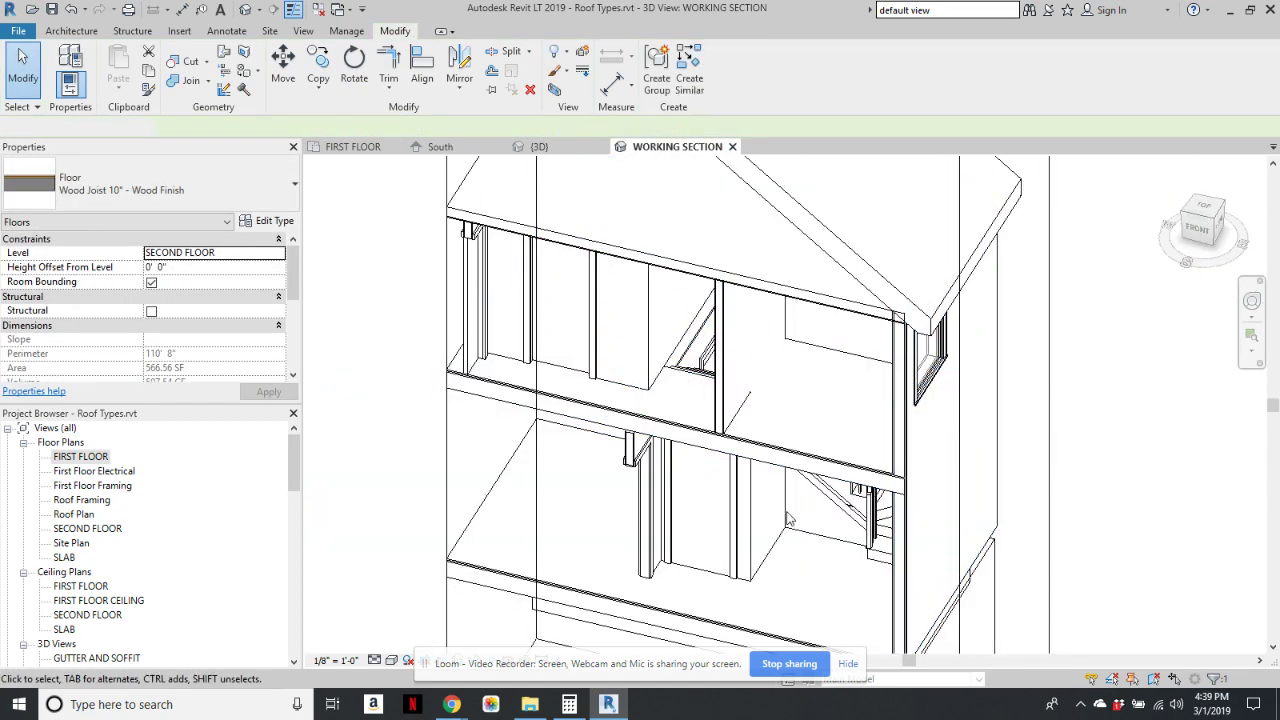
pyautogui.keyDown('shift'); pyautogui.moveTo(860, 535); pyautogui.dragTo(923, 468, button='middle'); pyautogui.keyUp('shift')
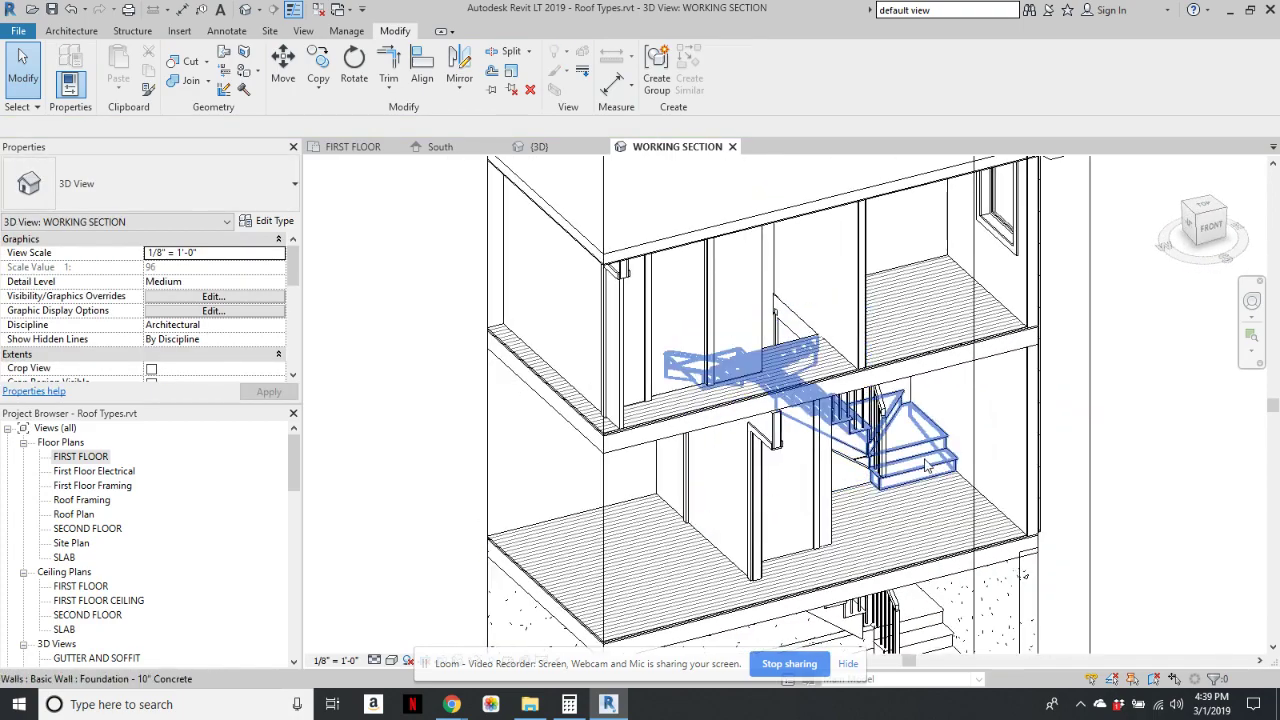
pyautogui.scroll(5, 920, 470)
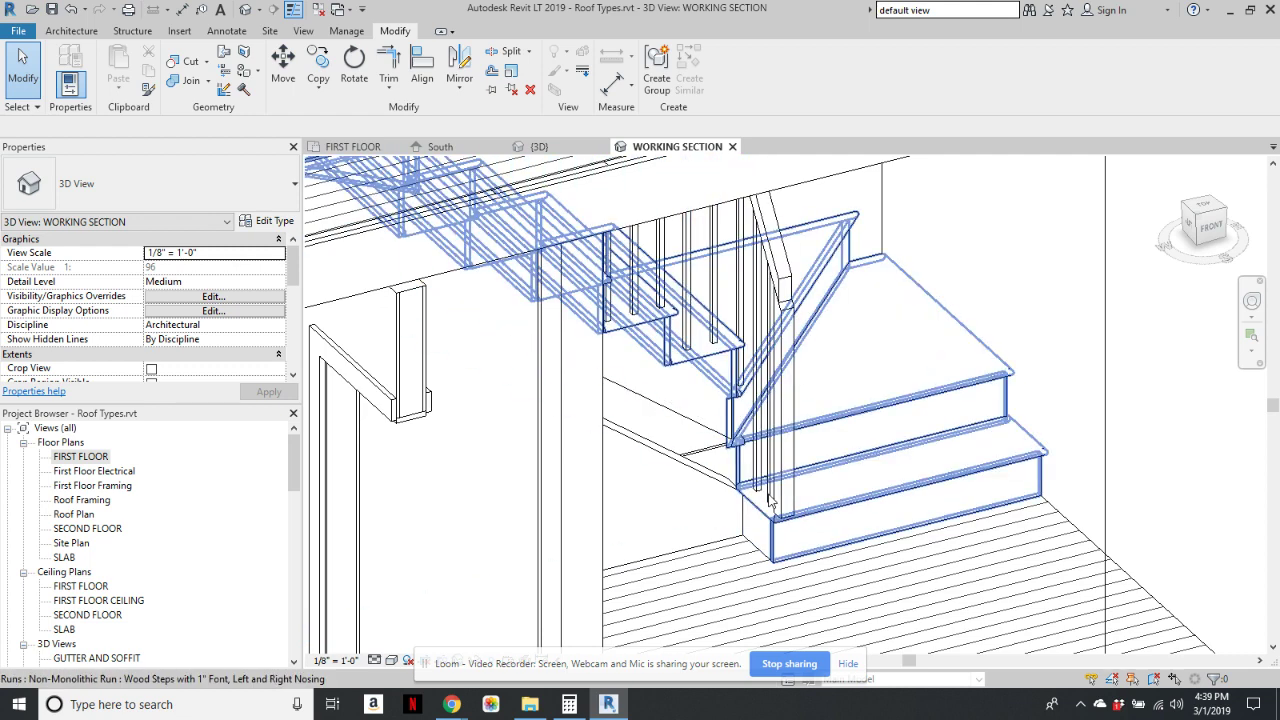
# - Edit the stair run's sketch in the FIRST FLOOR plan and shorten the first tread's inner side boundary to about 2"
pyautogui.doubleClick(100, 460)
pyautogui.scroll(3, 949, 404)
pyautogui.scroll(1, 949, 404)
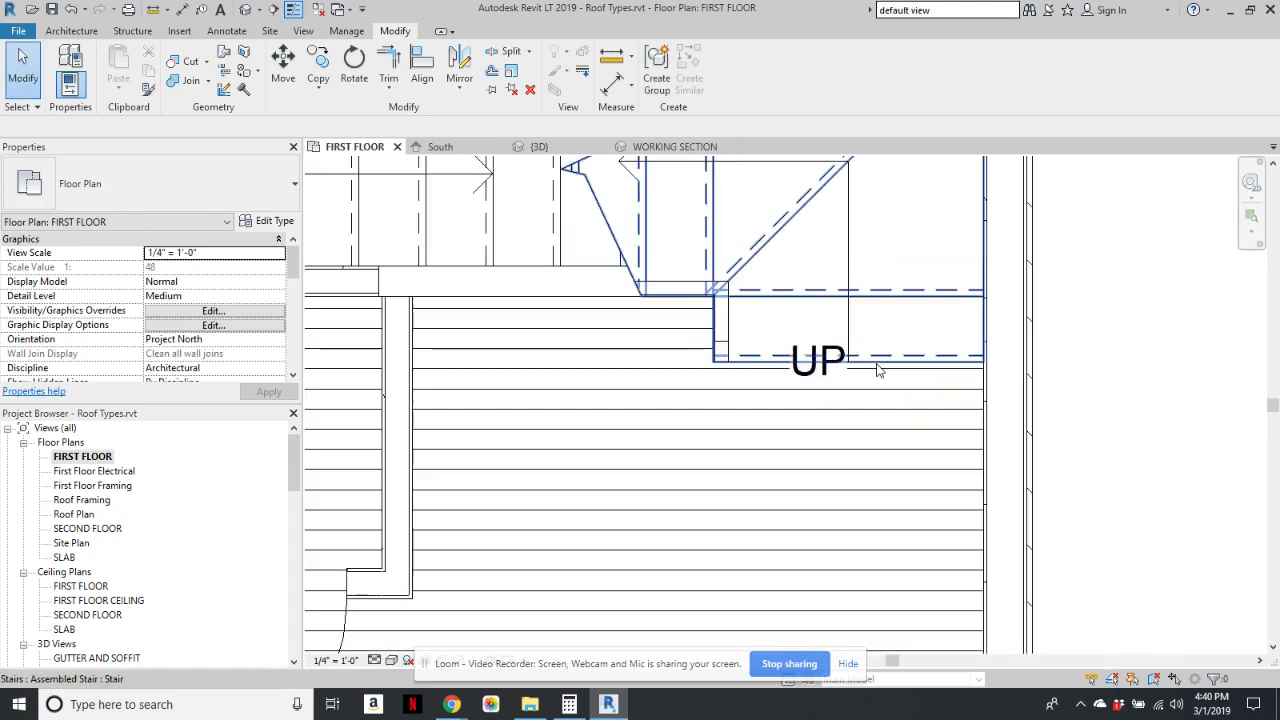
pyautogui.click(955, 355)
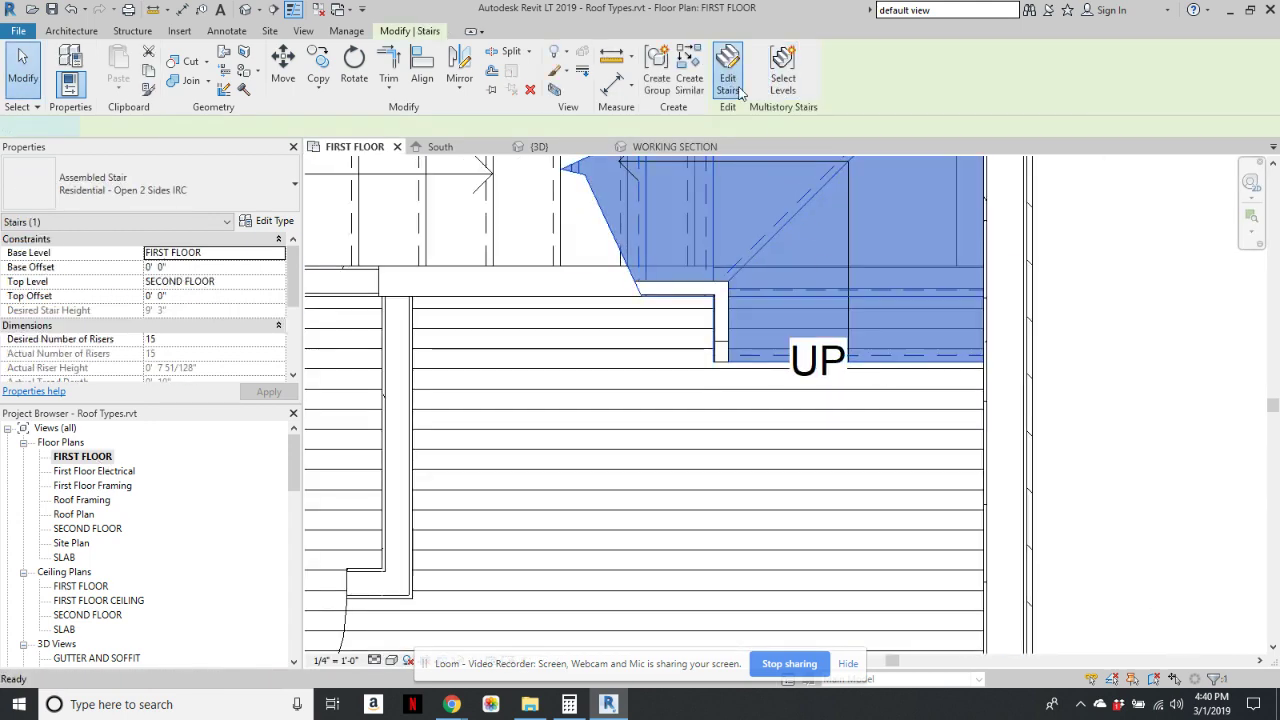
pyautogui.click(728, 78)
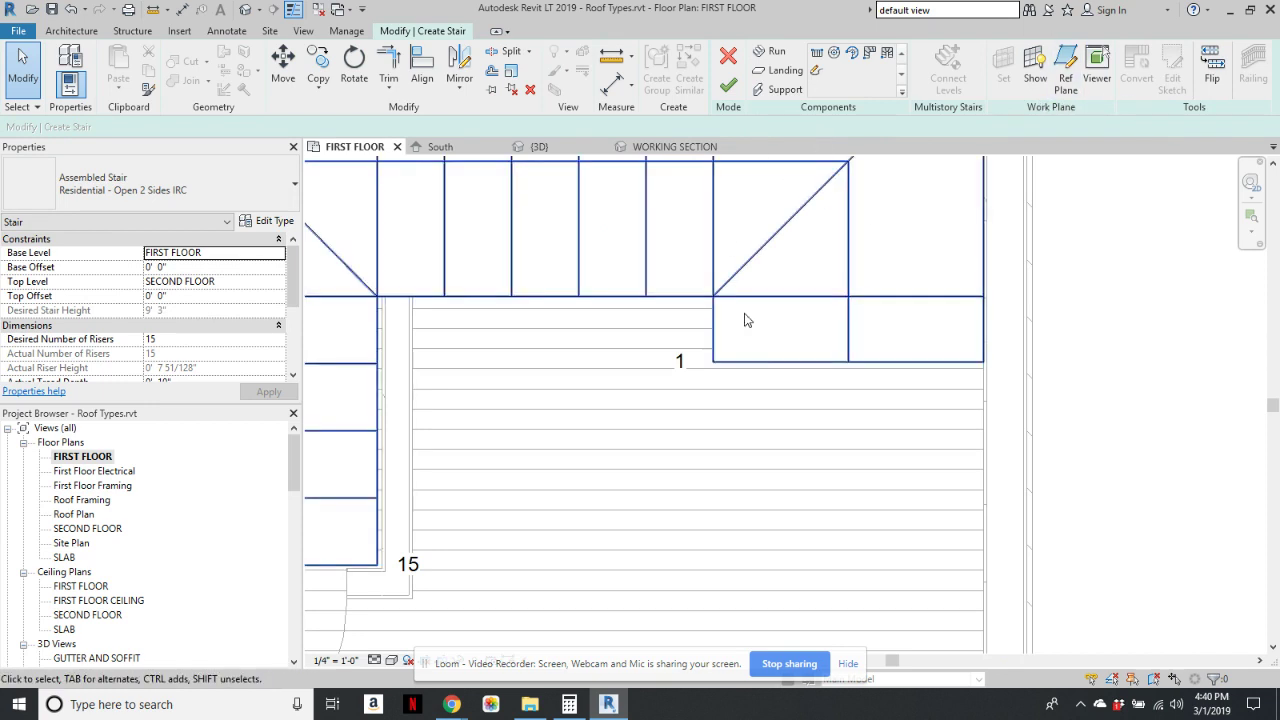
pyautogui.click(781, 362)
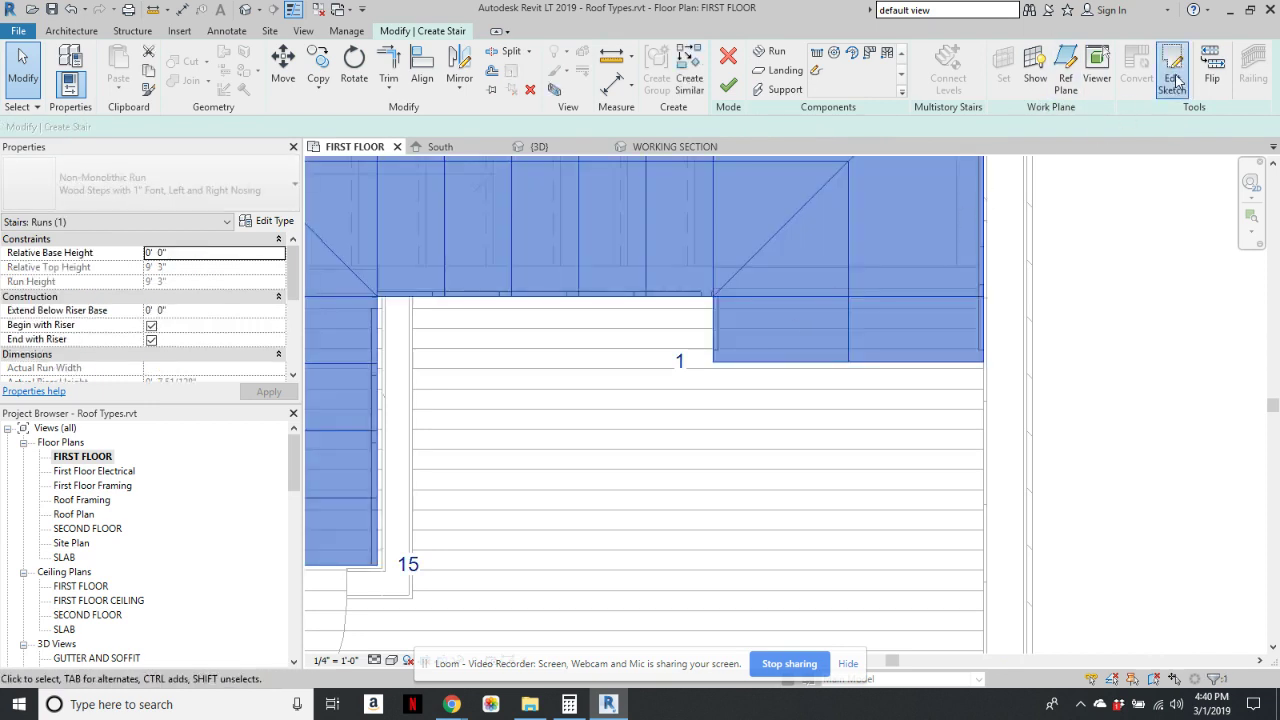
pyautogui.click(1174, 80)
pyautogui.scroll(2, 680, 354)
pyautogui.click(746, 344)
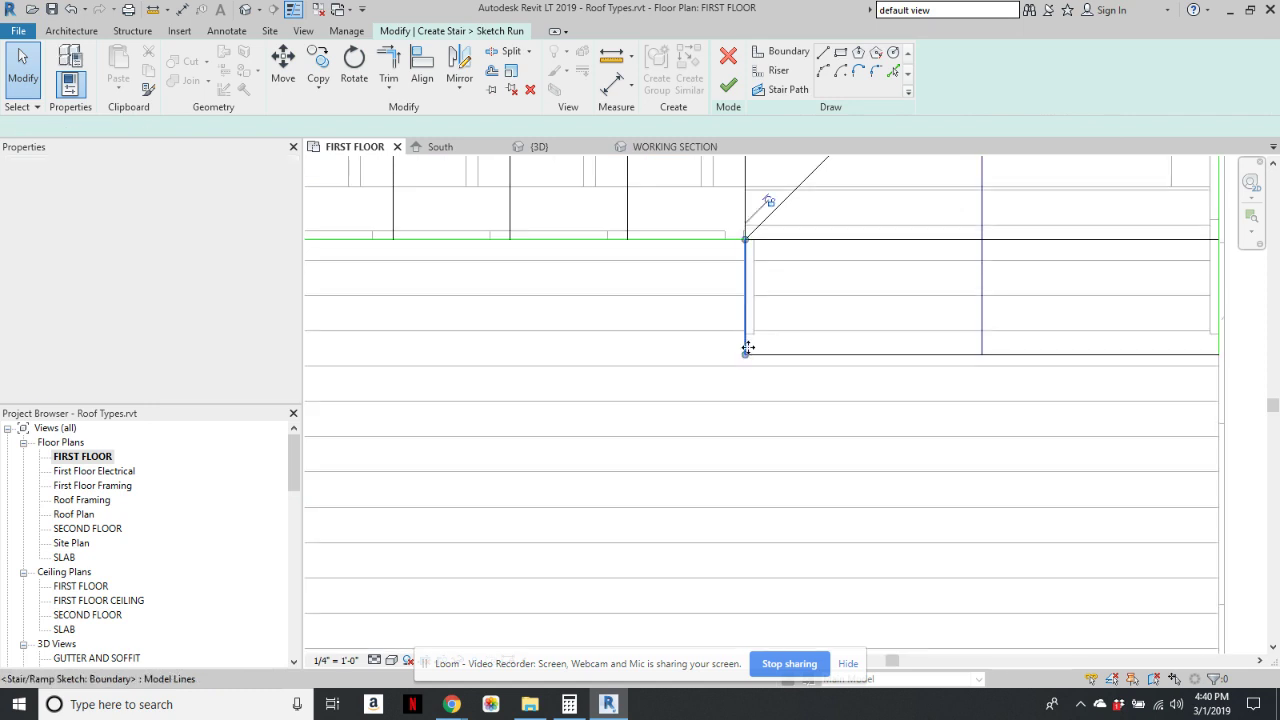
pyautogui.click(747, 348)
pyautogui.moveTo(745, 355); pyautogui.dragTo(746, 263)
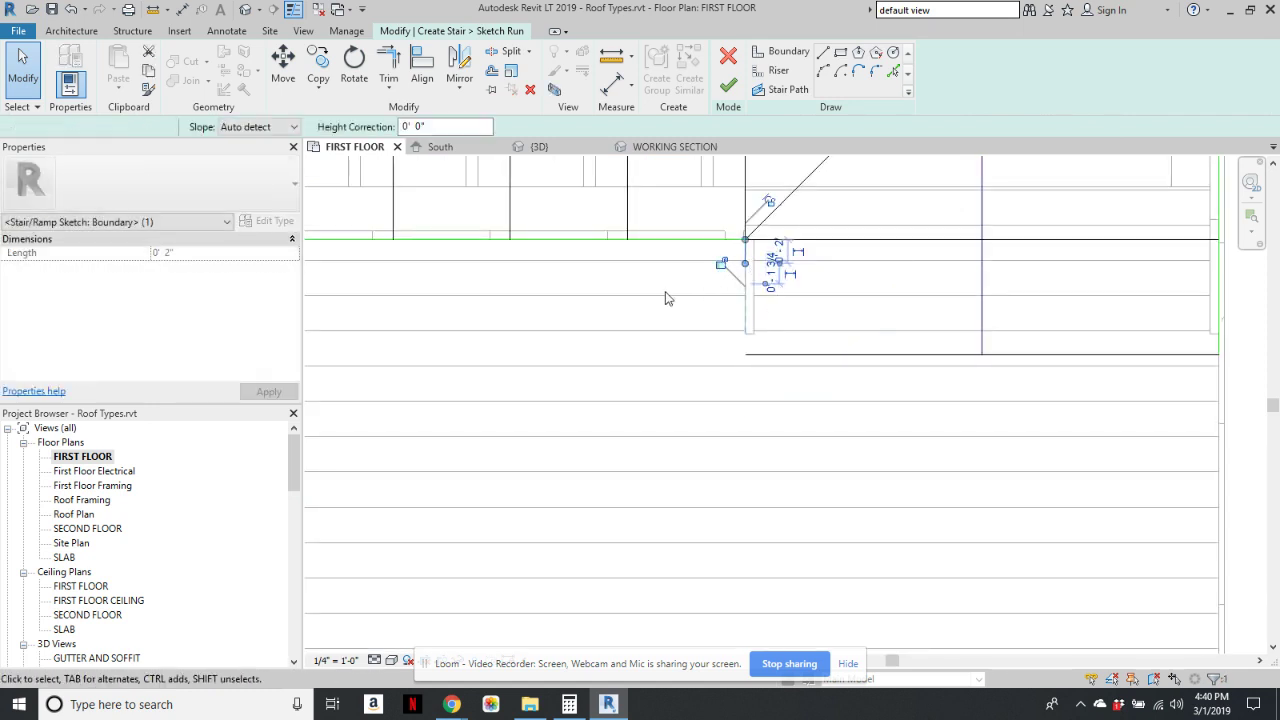
pyautogui.click(781, 292)
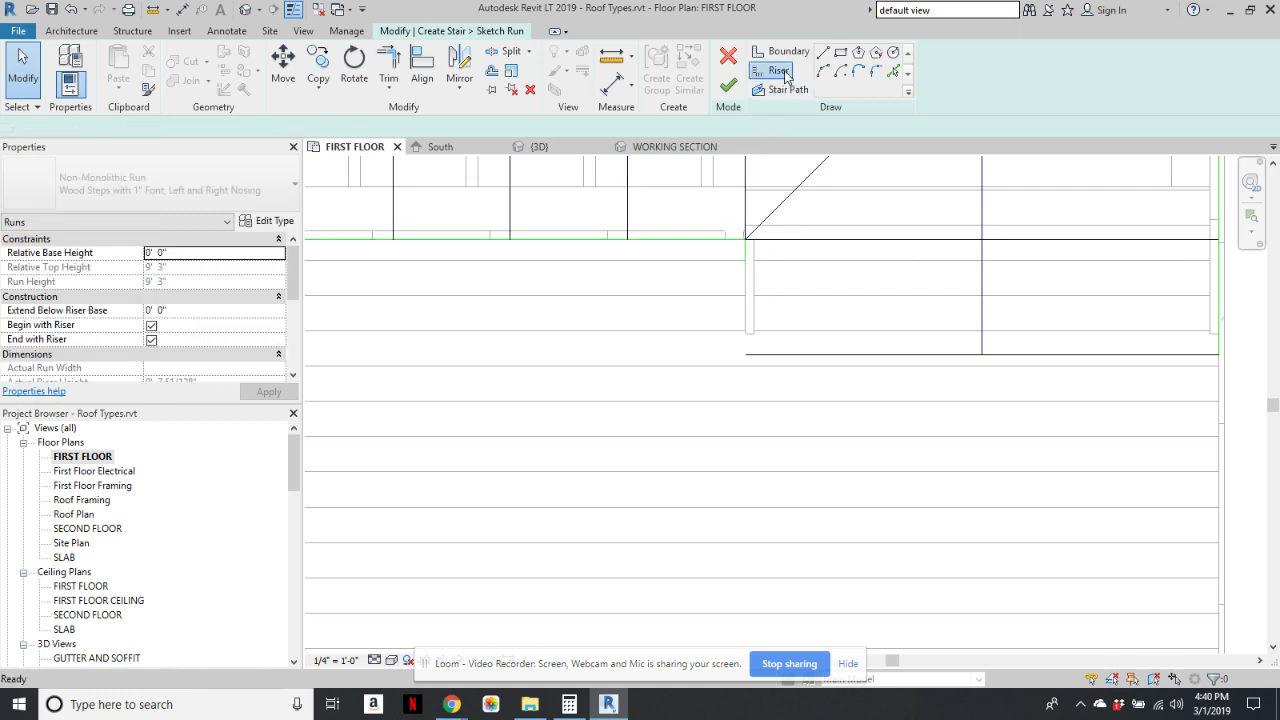
# - Draw a half-round riser arc of about 3 7/8" radius from the first riser's inner end to the shortened boundary
pyautogui.click(823, 72)
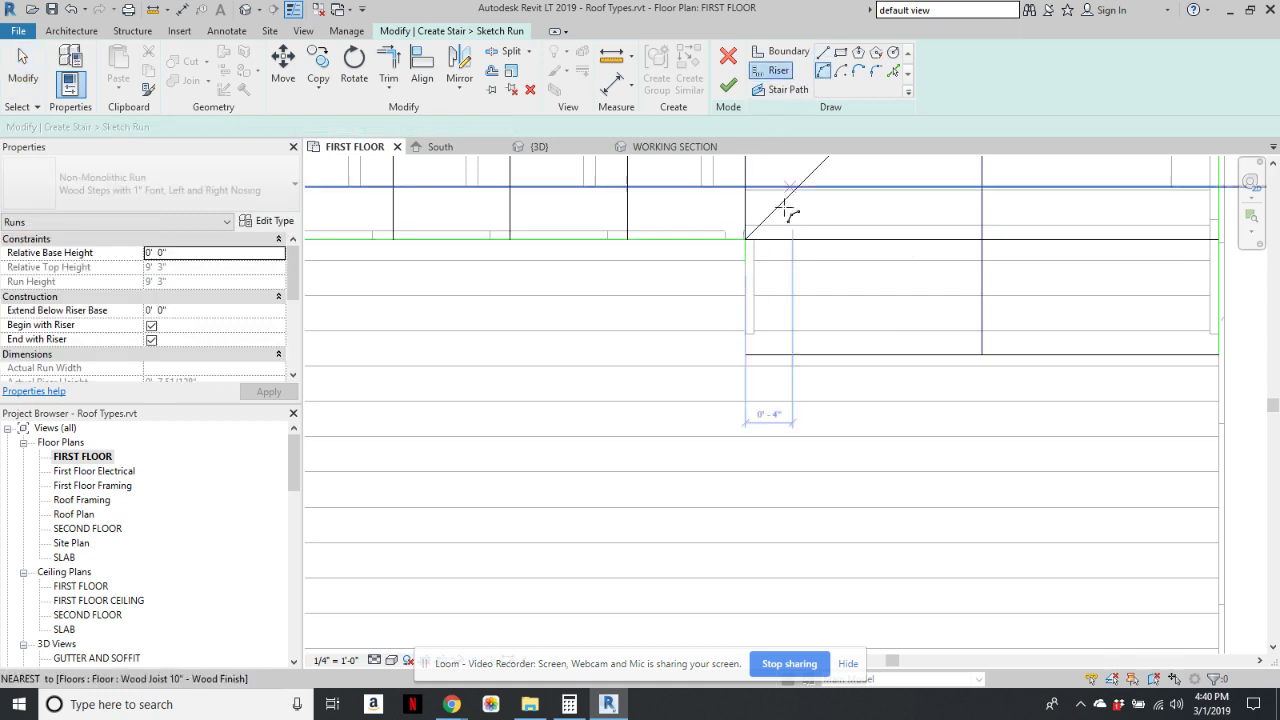
pyautogui.click(745, 355)
pyautogui.click(746, 264)
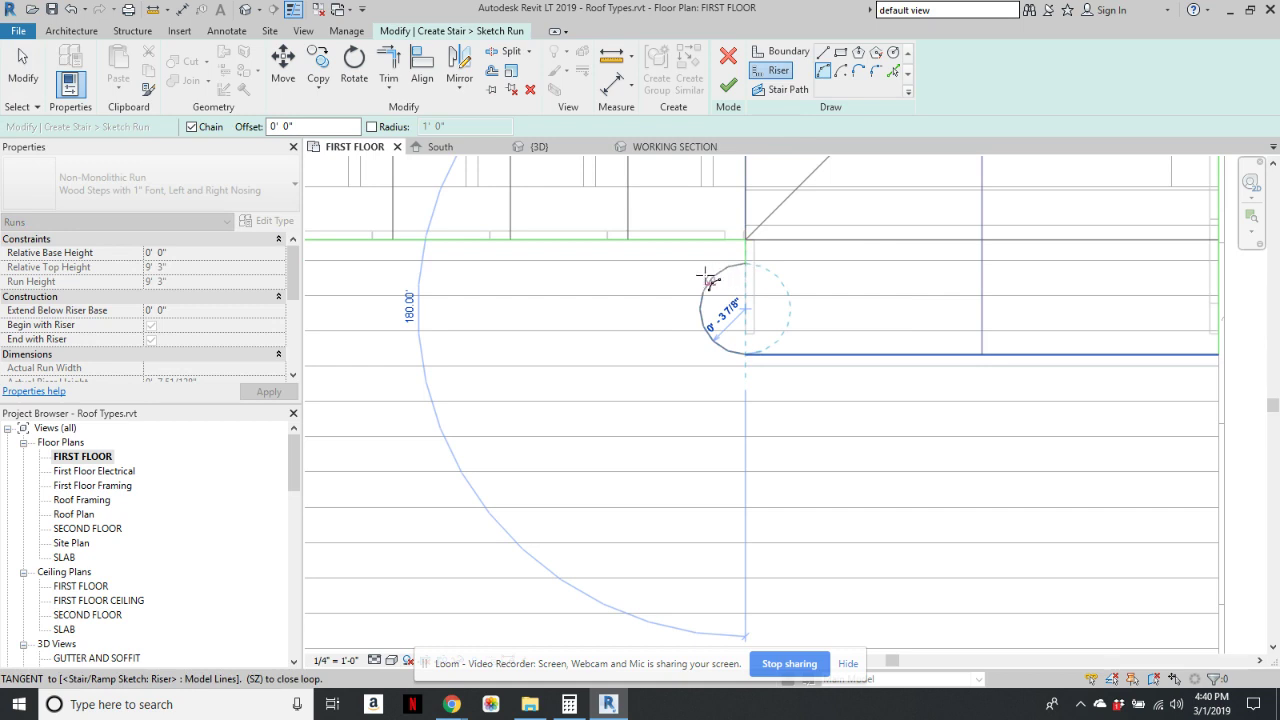
pyautogui.press('Escape')
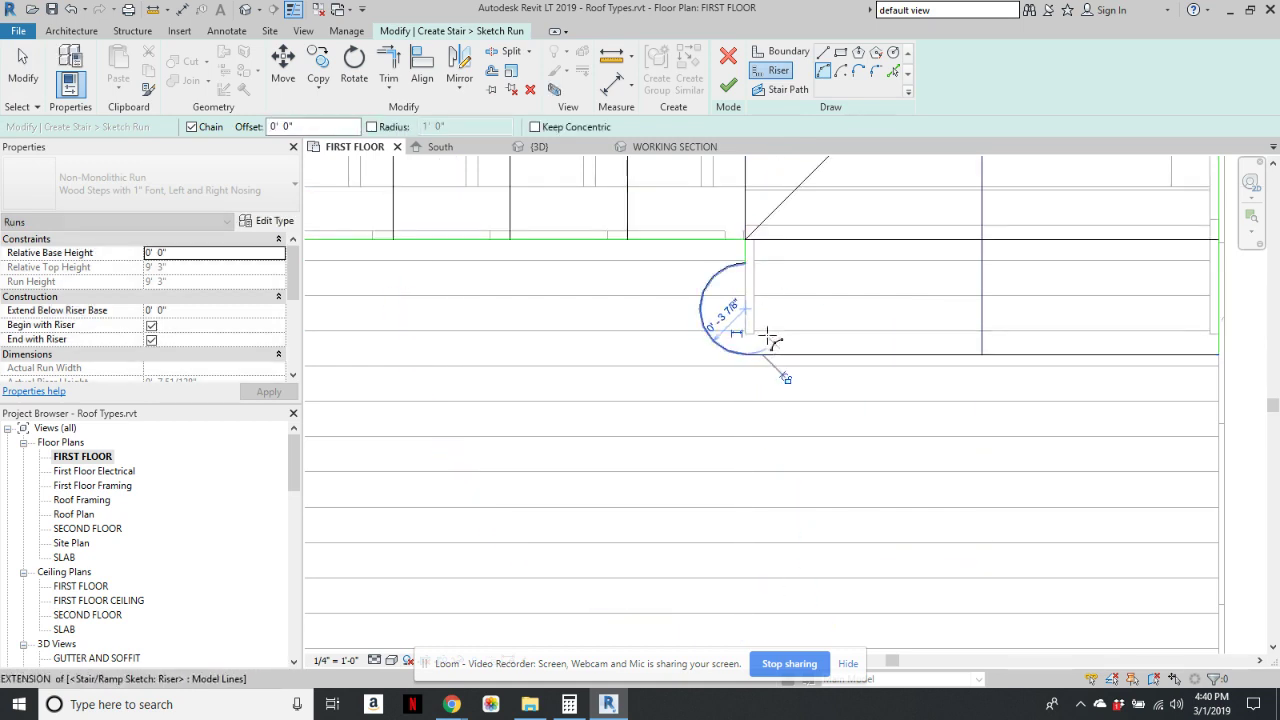
pyautogui.press('Escape')
pyautogui.scroll(-5, 808, 334)
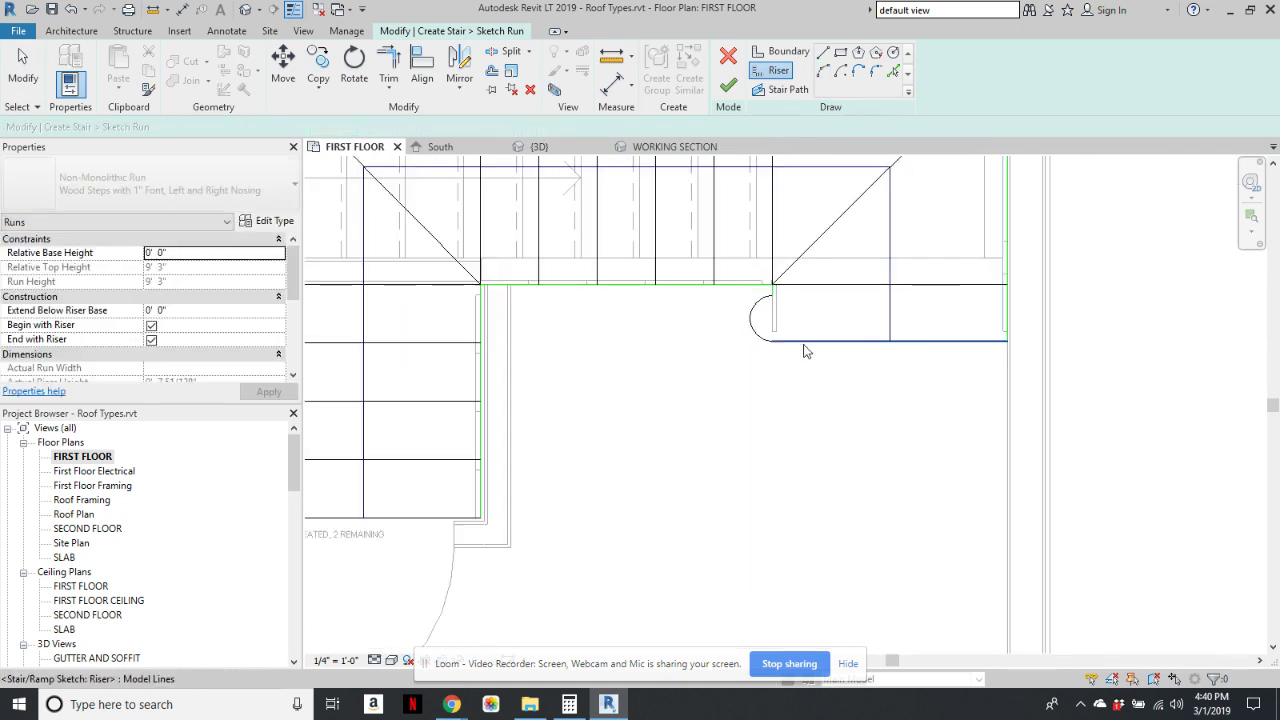
pyautogui.scroll(2, 825, 316)
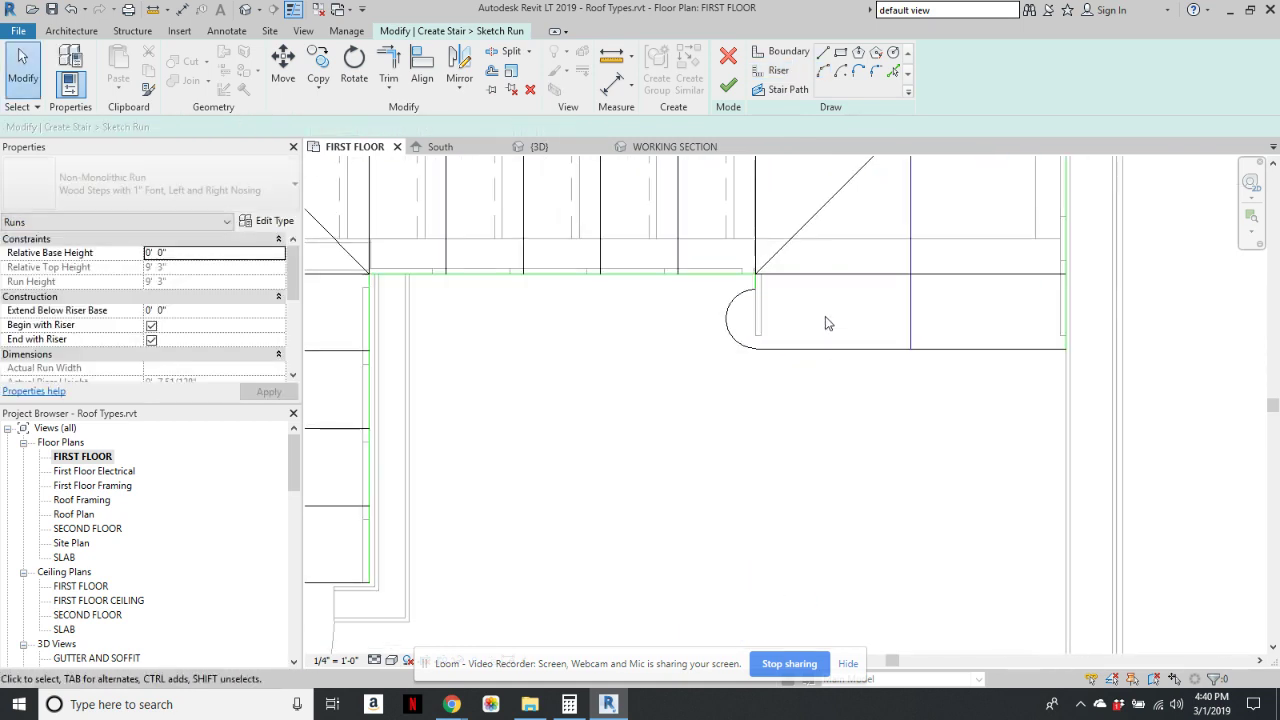
# - Finish the run sketch and the stair edit, and check the rounded starting step in the WORKING SECTION view
pyautogui.click(730, 90)
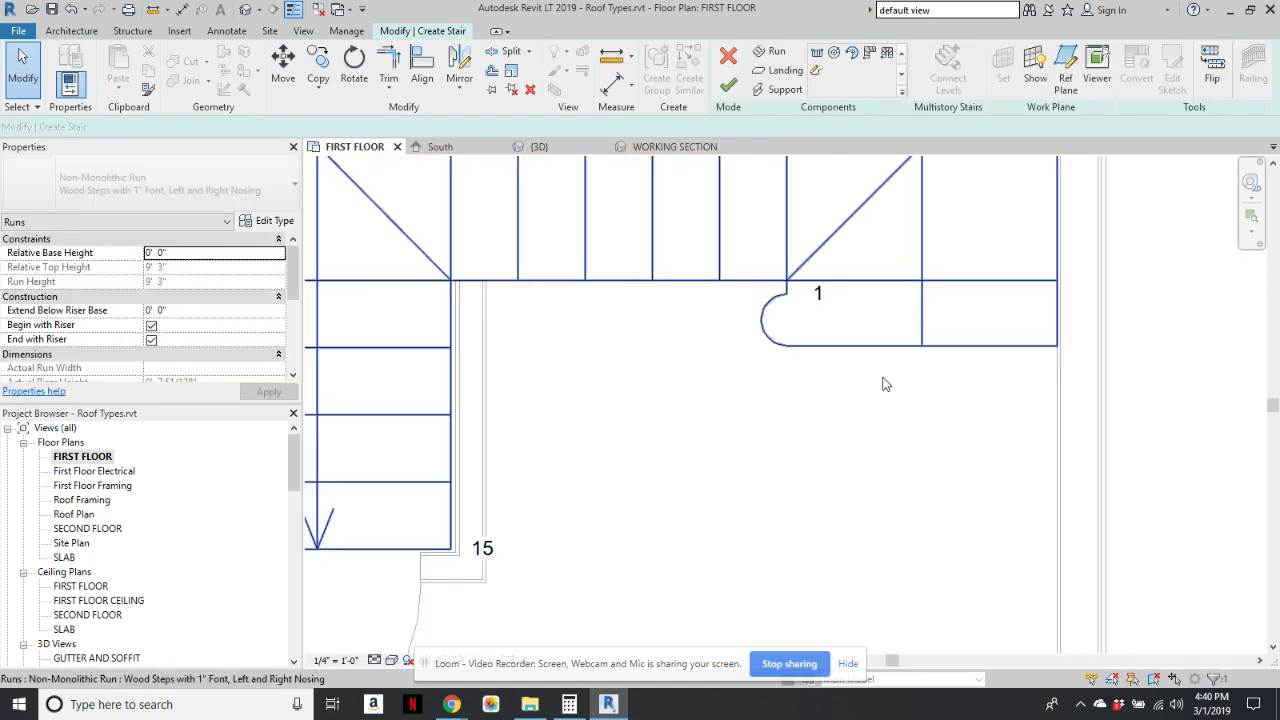
pyautogui.scroll(-2, 883, 384)
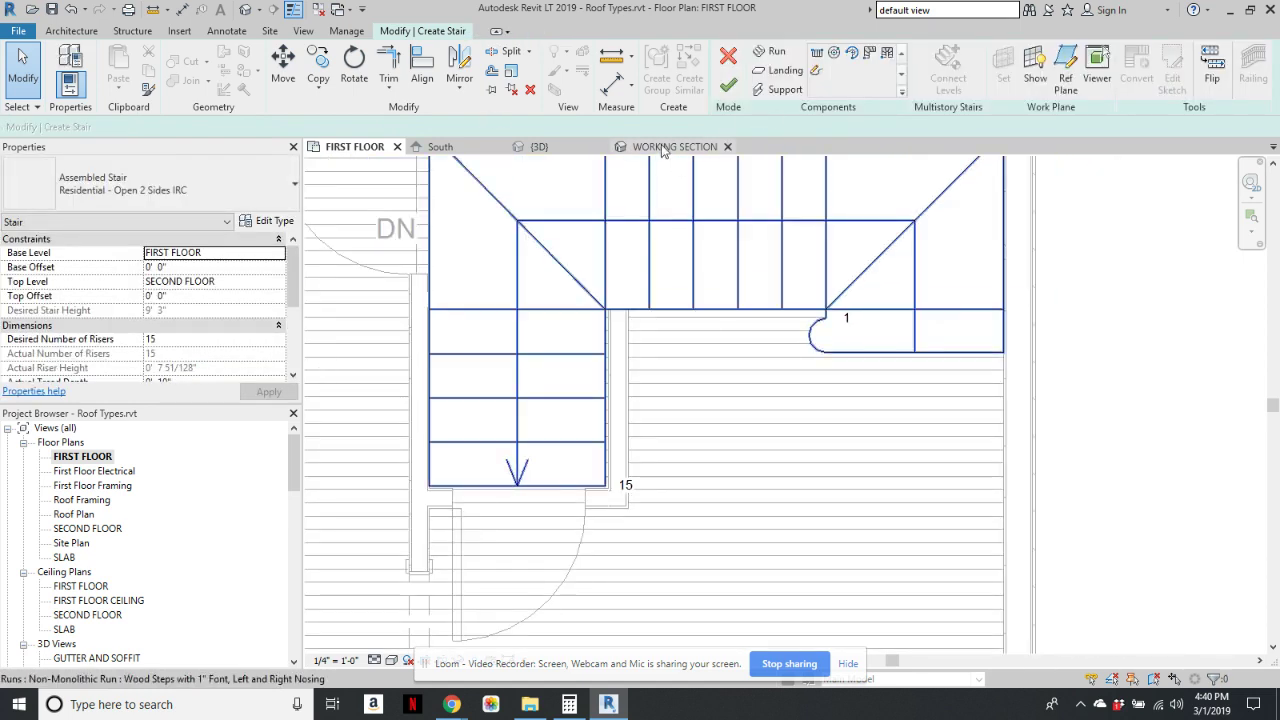
pyautogui.click(728, 86)
pyautogui.click(672, 146)
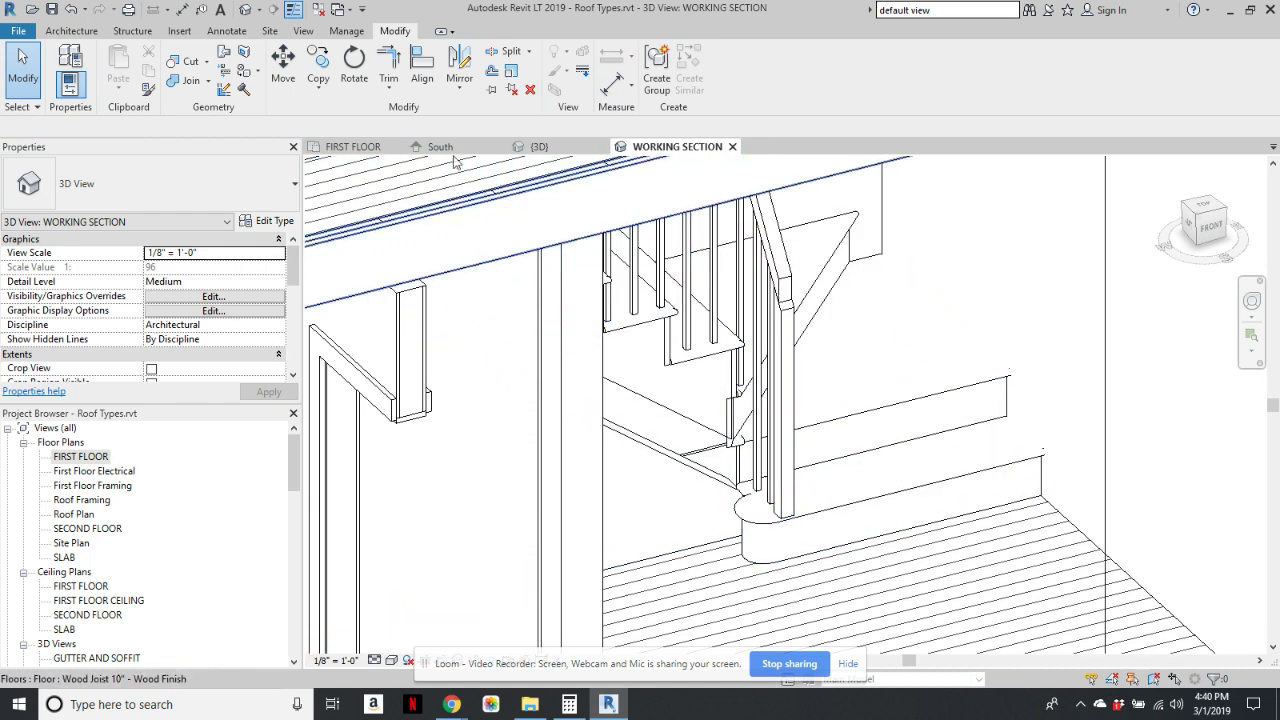
# - Edit the inner railing's path in the FIRST FLOOR plan, shortening its end segment beside the starting step to about 5 3/4"
pyautogui.click(364, 147)
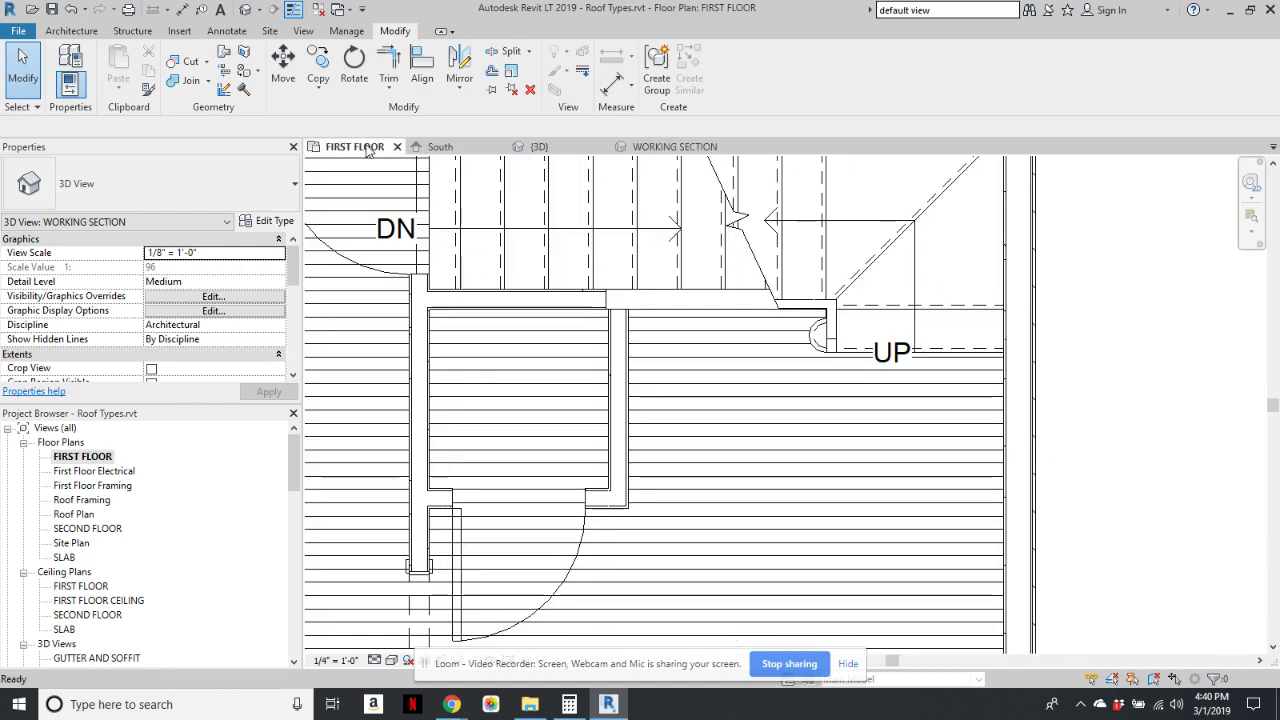
pyautogui.click(836, 328)
pyautogui.click(728, 72)
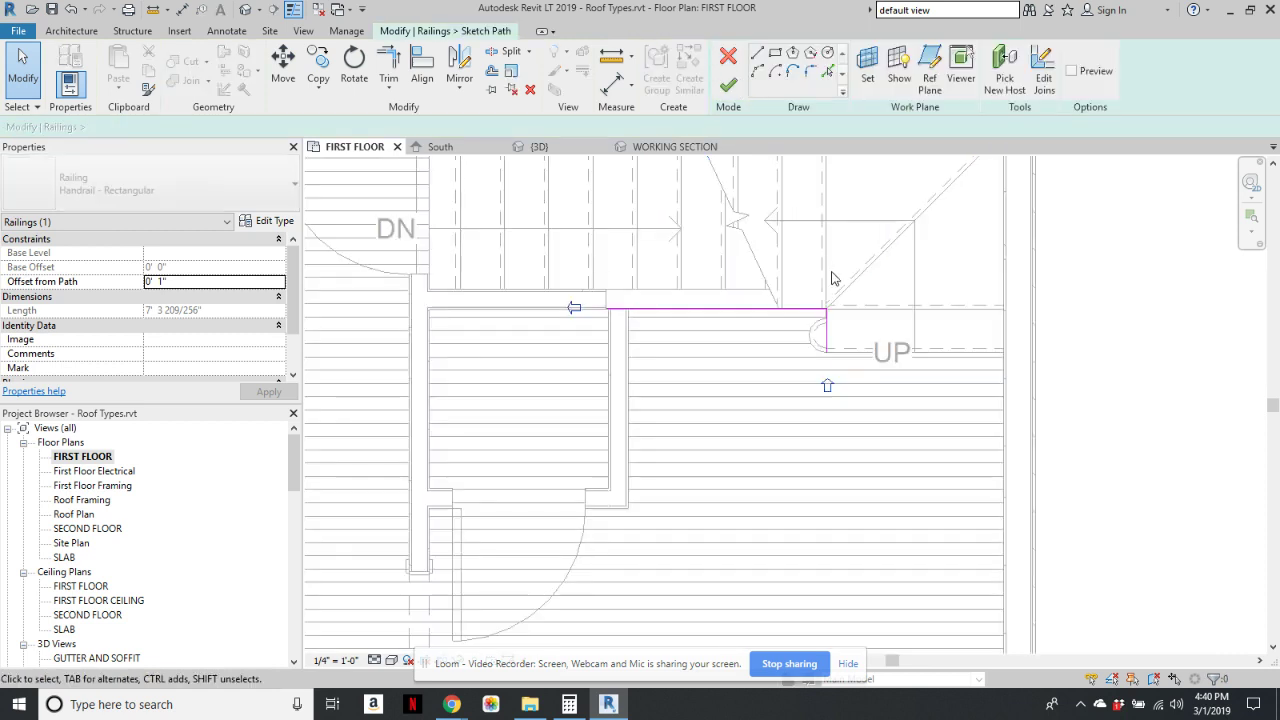
pyautogui.scroll(4, 815, 400)
pyautogui.click(806, 460)
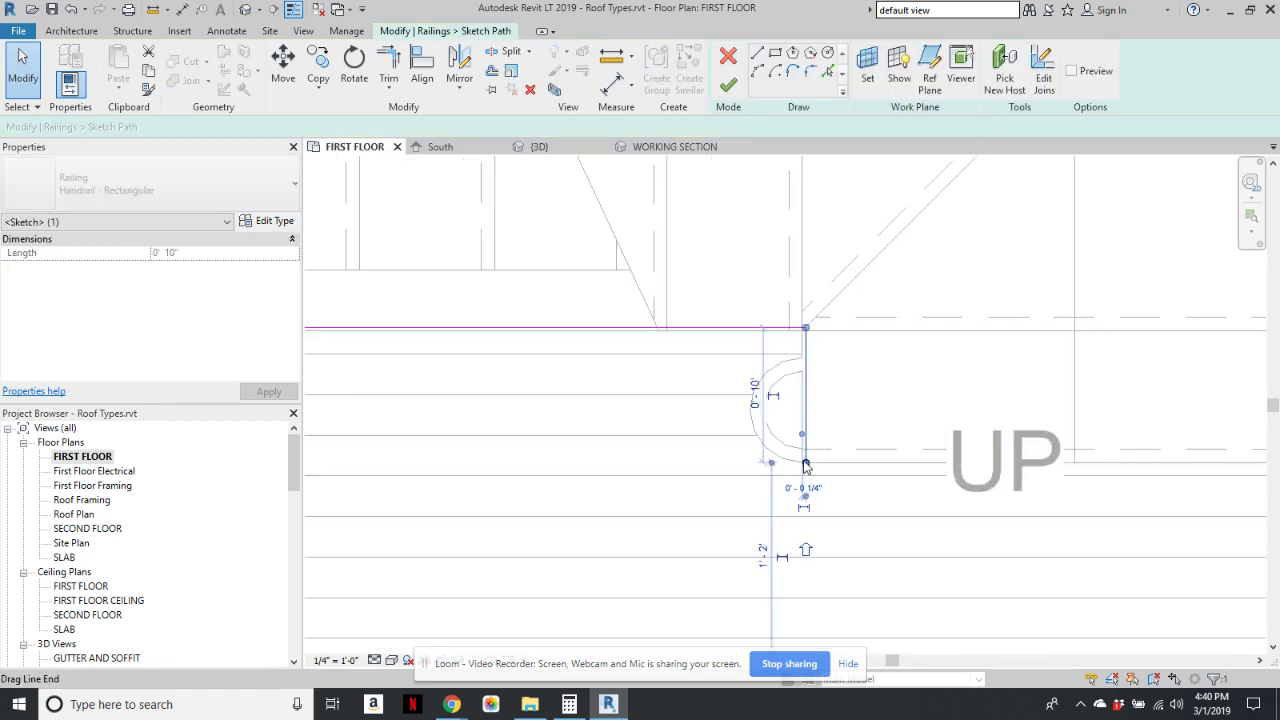
pyautogui.moveTo(807, 462); pyautogui.dragTo(809, 406)
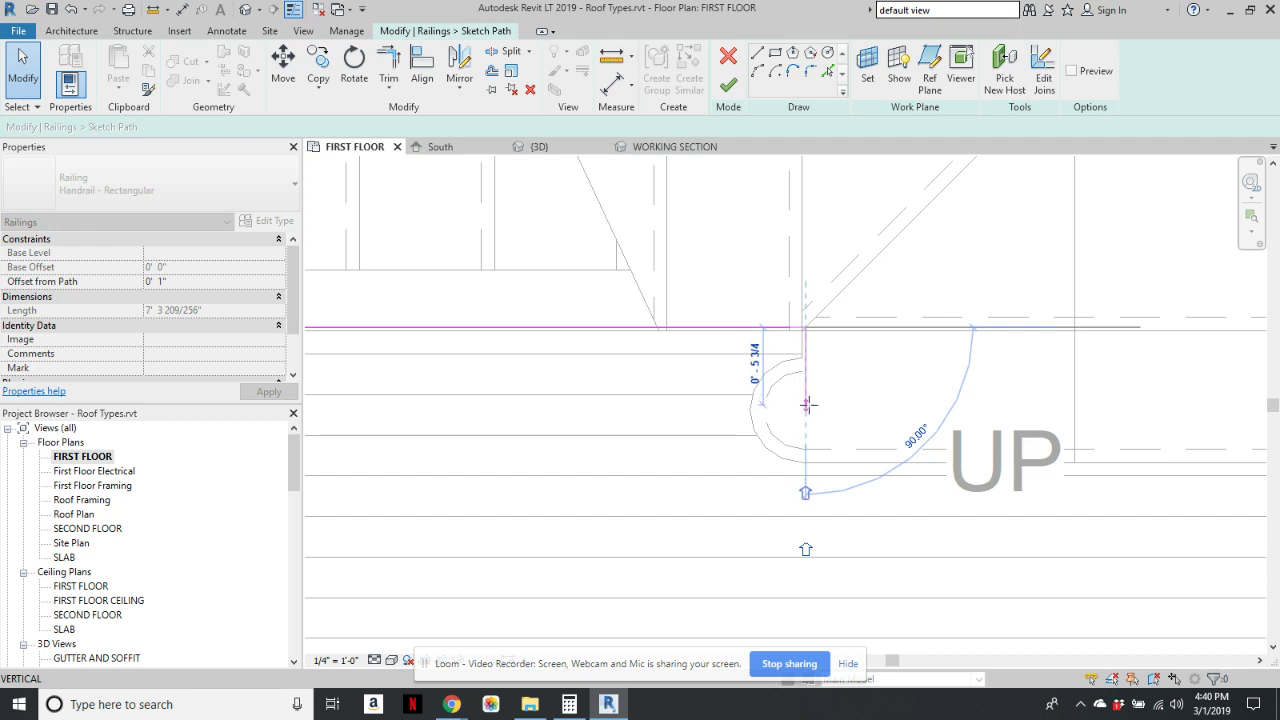
pyautogui.moveTo(808, 404); pyautogui.dragTo(806, 405)
# - Add a segment about 1 1/4" long from the railing path's end toward the starting step's rounded nose
pyautogui.click(760, 55)
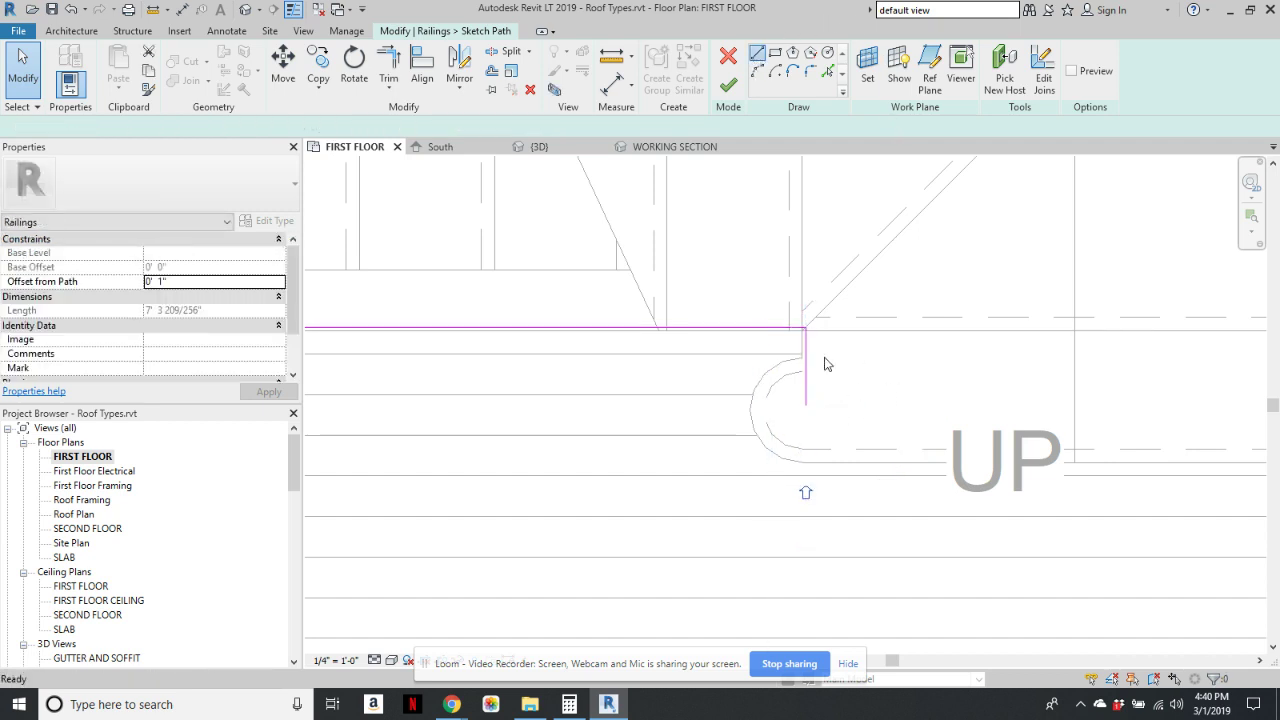
pyautogui.scroll(2, 806, 405)
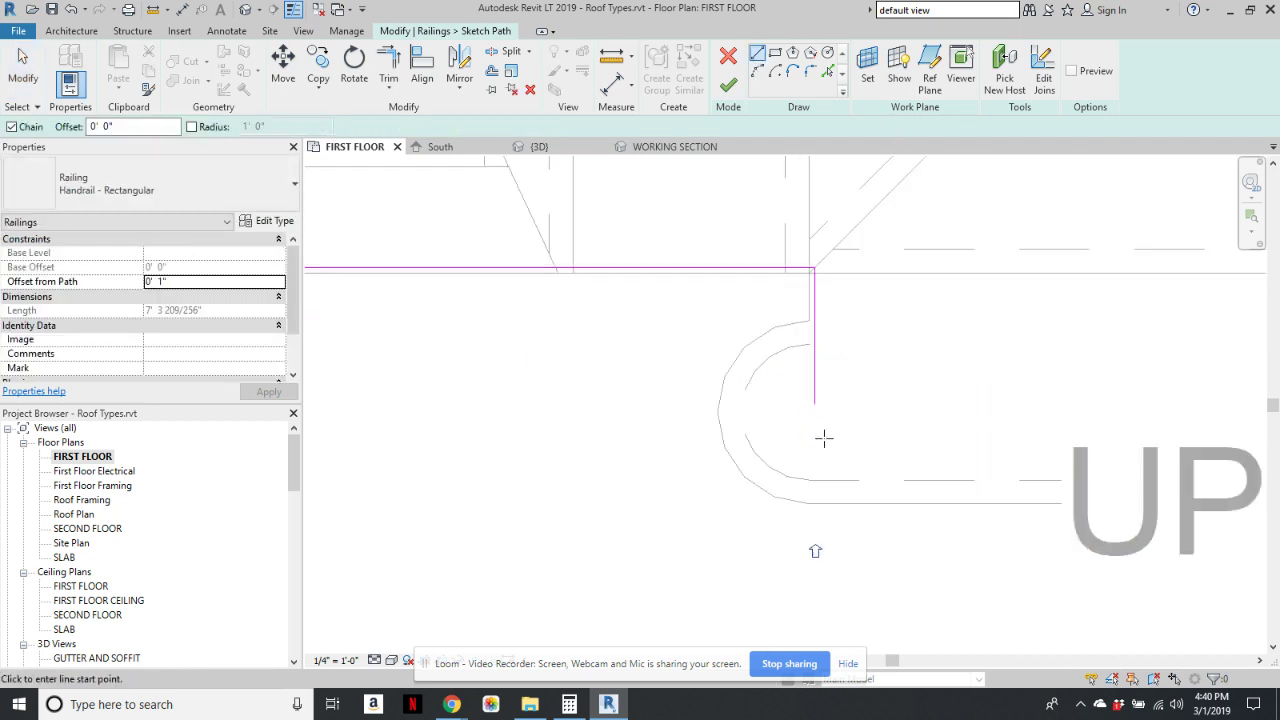
pyautogui.click(785, 403)
pyautogui.scroll(2, 785, 400)
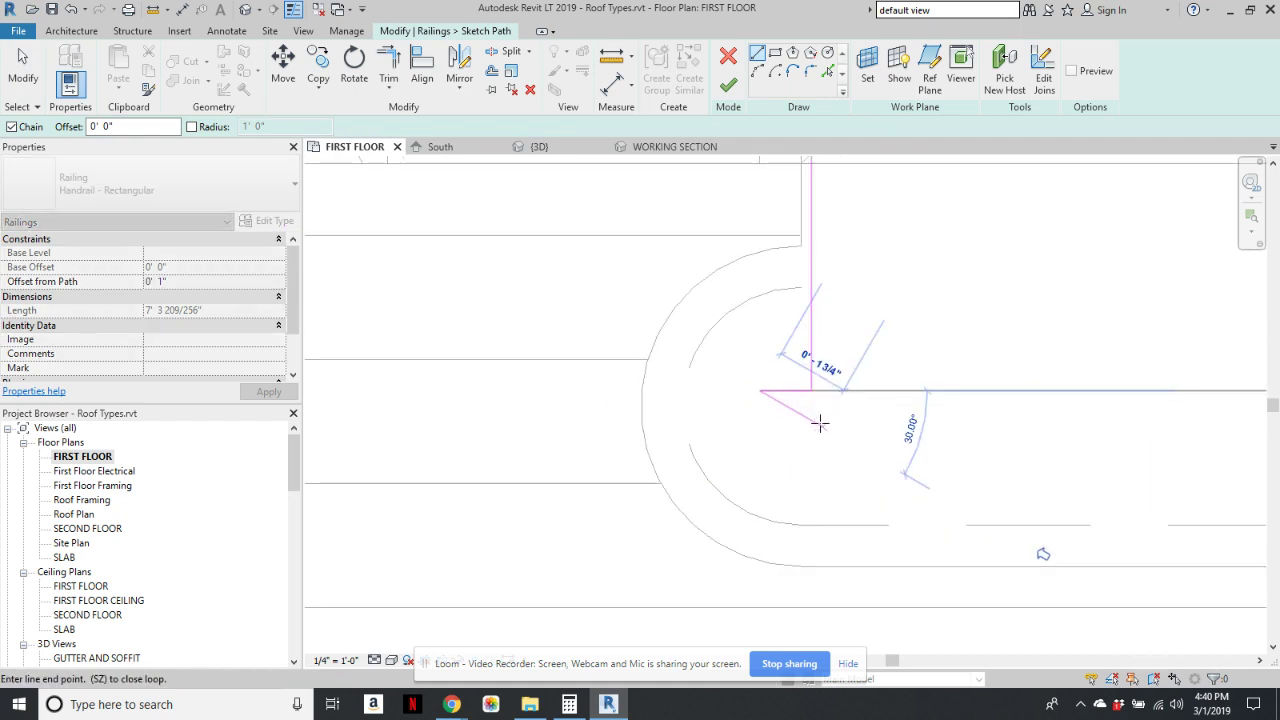
pyautogui.press('Escape')
pyautogui.press('Escape')
# - Move the short end segment to about 6 1/4" from the path's corner and finish the railing path
pyautogui.scroll(2, 786, 398)
pyautogui.click(786, 389)
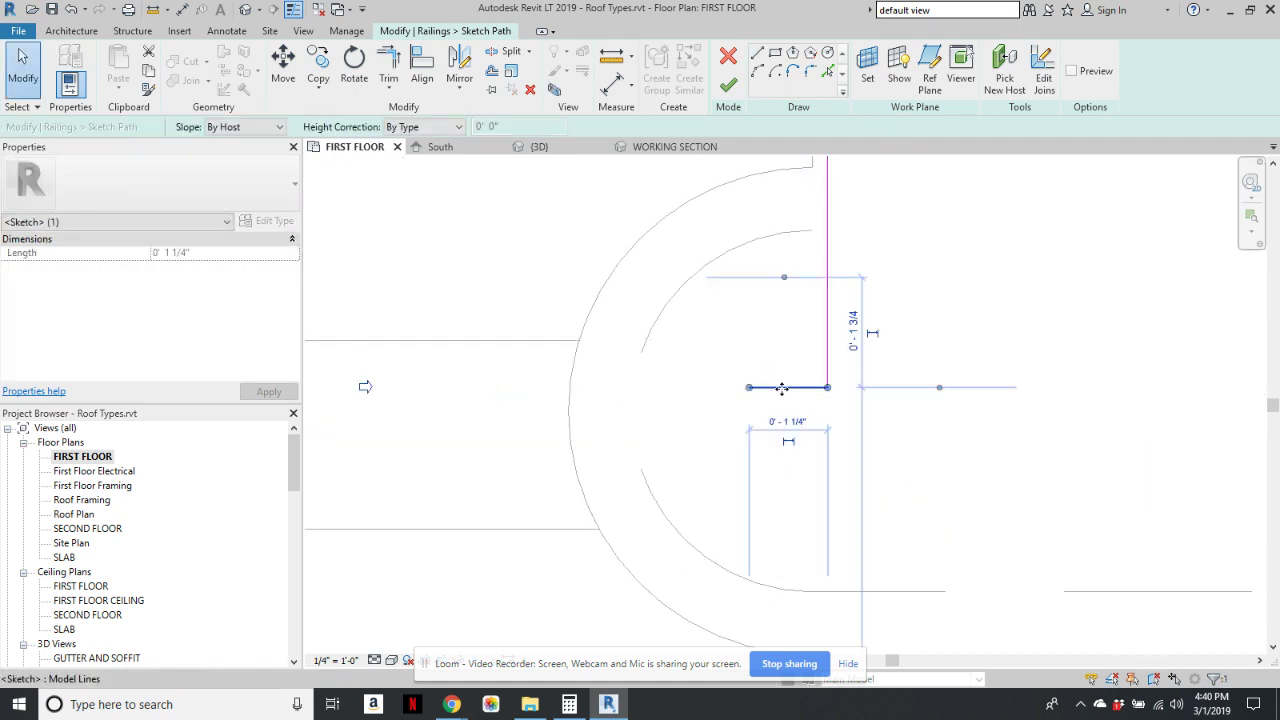
pyautogui.moveTo(786, 389); pyautogui.dragTo(791, 420)
pyautogui.click(850, 427)
pyautogui.scroll(-5, 860, 428)
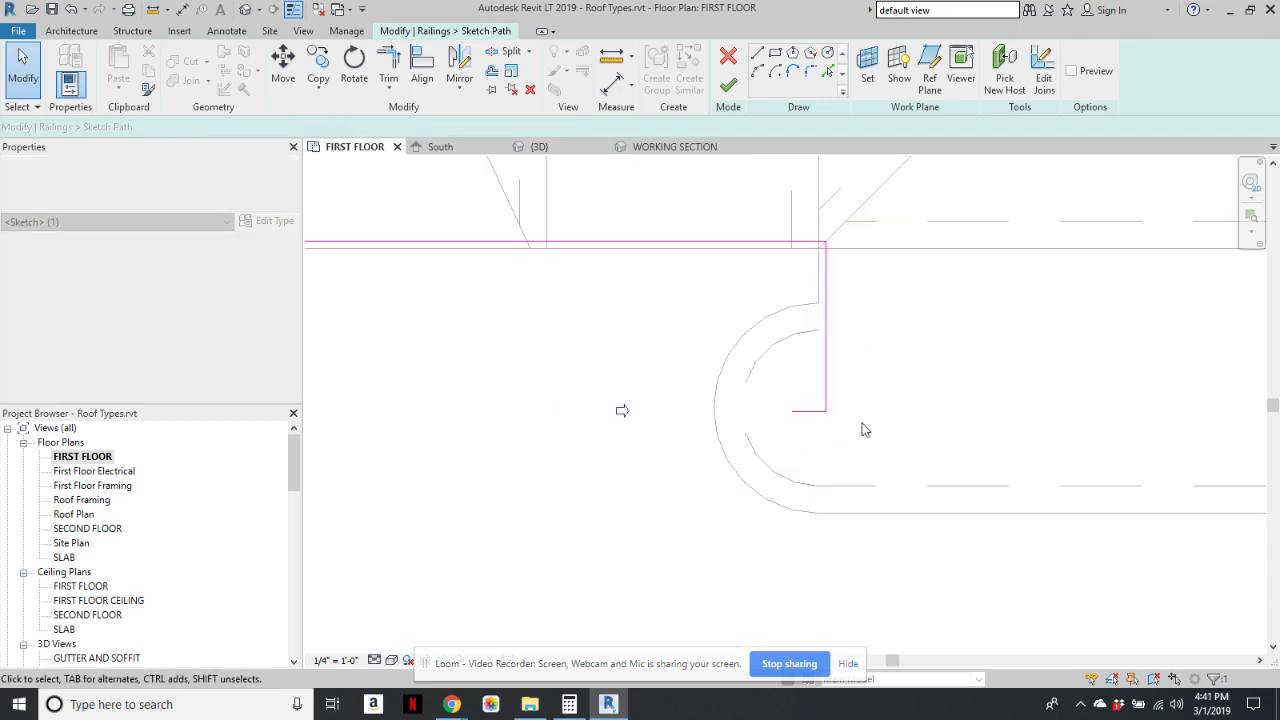
pyautogui.scroll(-1, 835, 455)
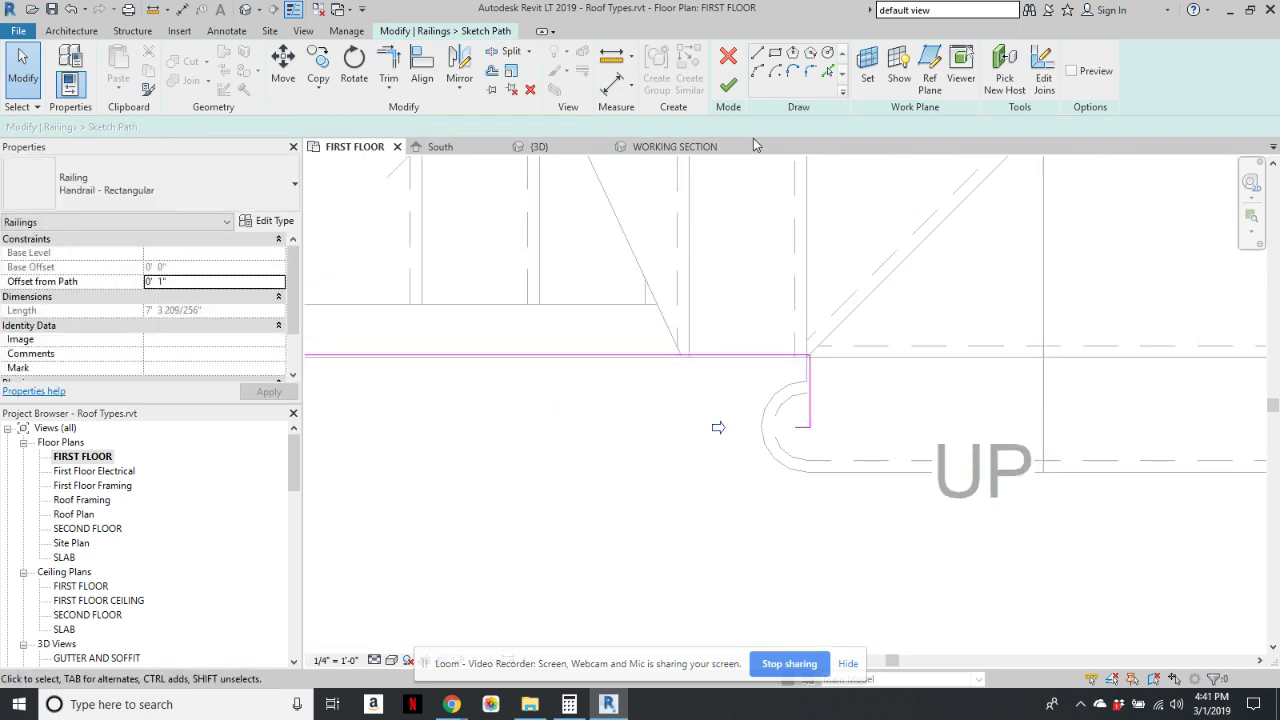
pyautogui.click(729, 92)
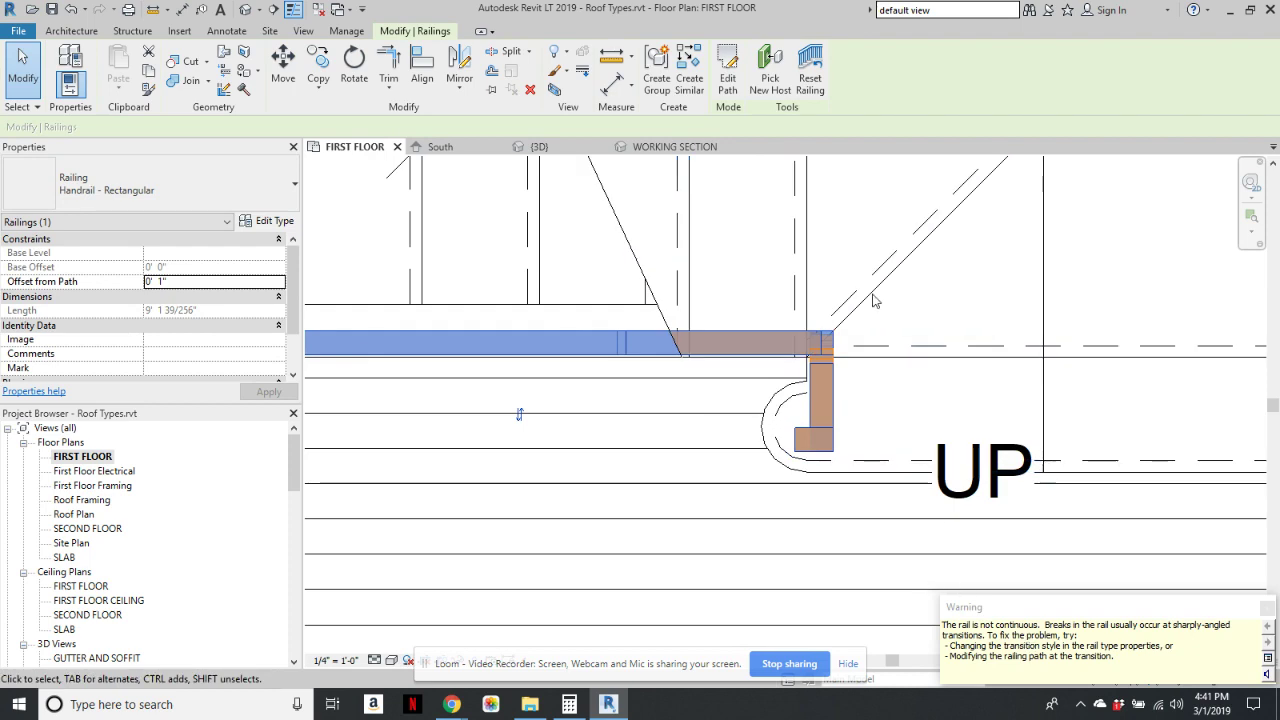
# - Examine the railing's new end at the rounded starting step up close in the WORKING SECTION view
pyautogui.scroll(-2, 1027, 561)
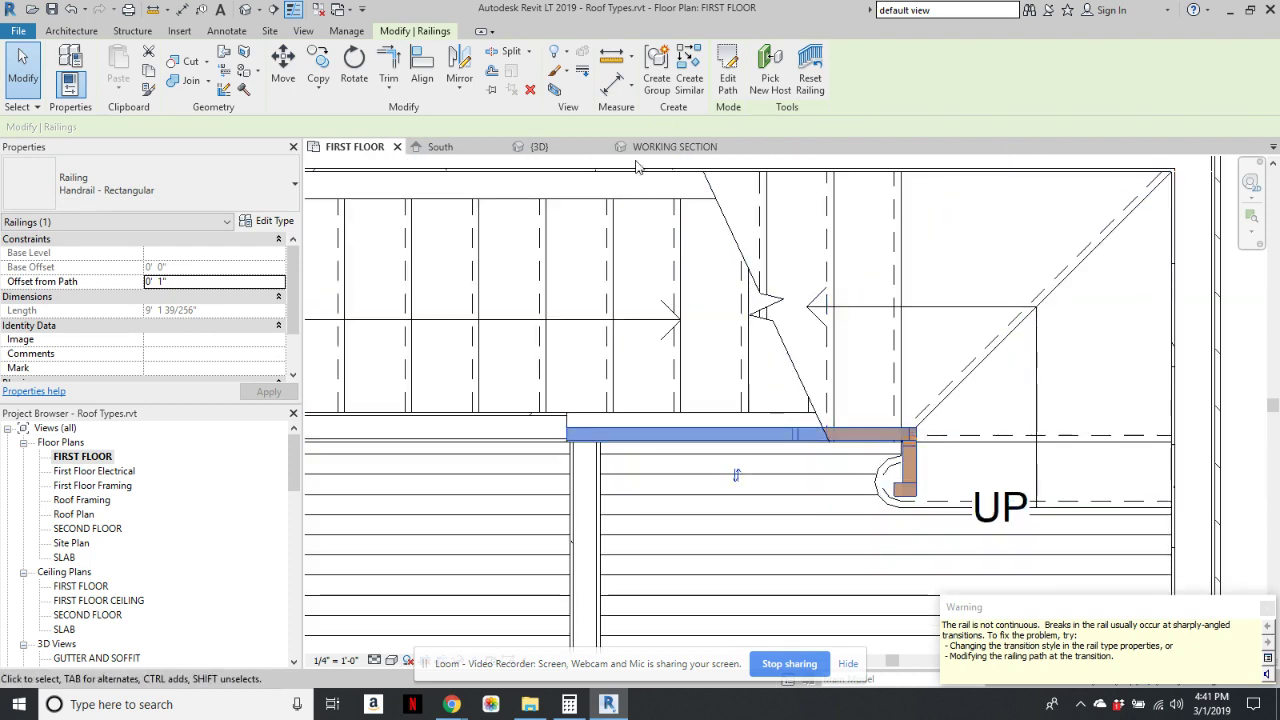
pyautogui.click(672, 147)
pyautogui.press('Escape')
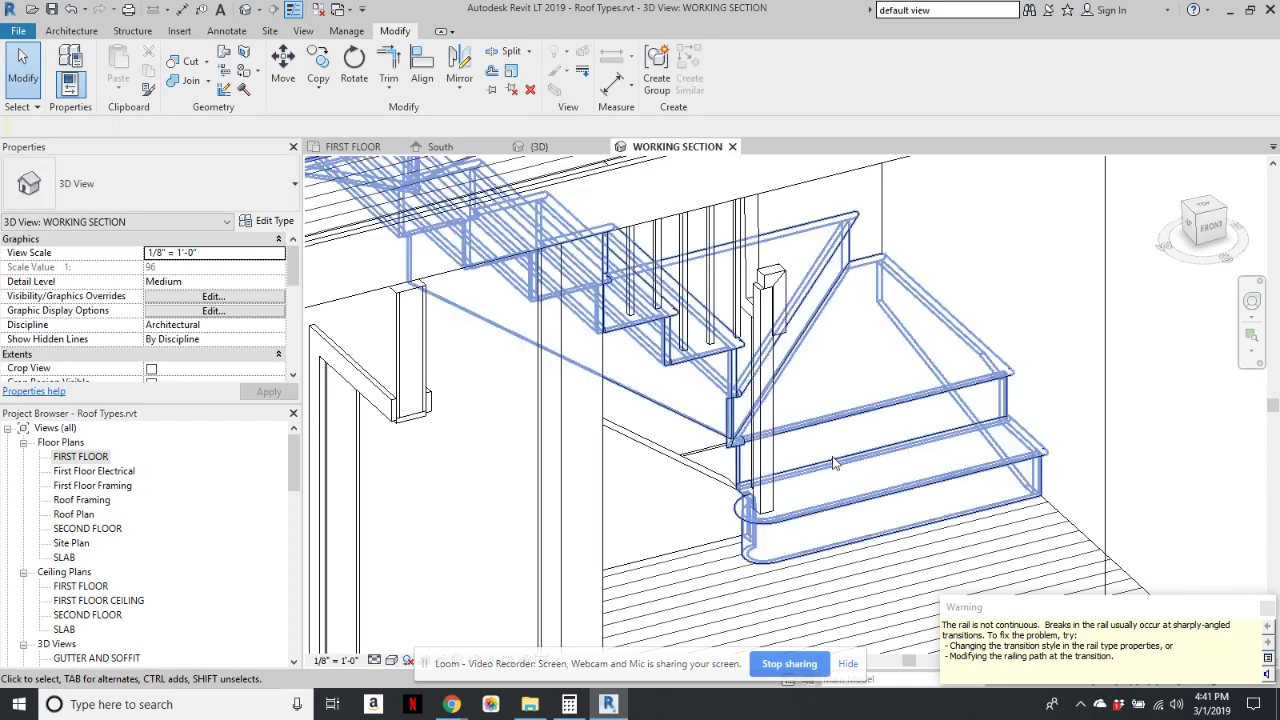
pyautogui.keyDown('shift'); pyautogui.moveTo(937, 389); pyautogui.dragTo(838, 414, button='middle'); pyautogui.keyUp('shift')
pyautogui.scroll(1, 838, 414)
pyautogui.middleClick(827, 437)
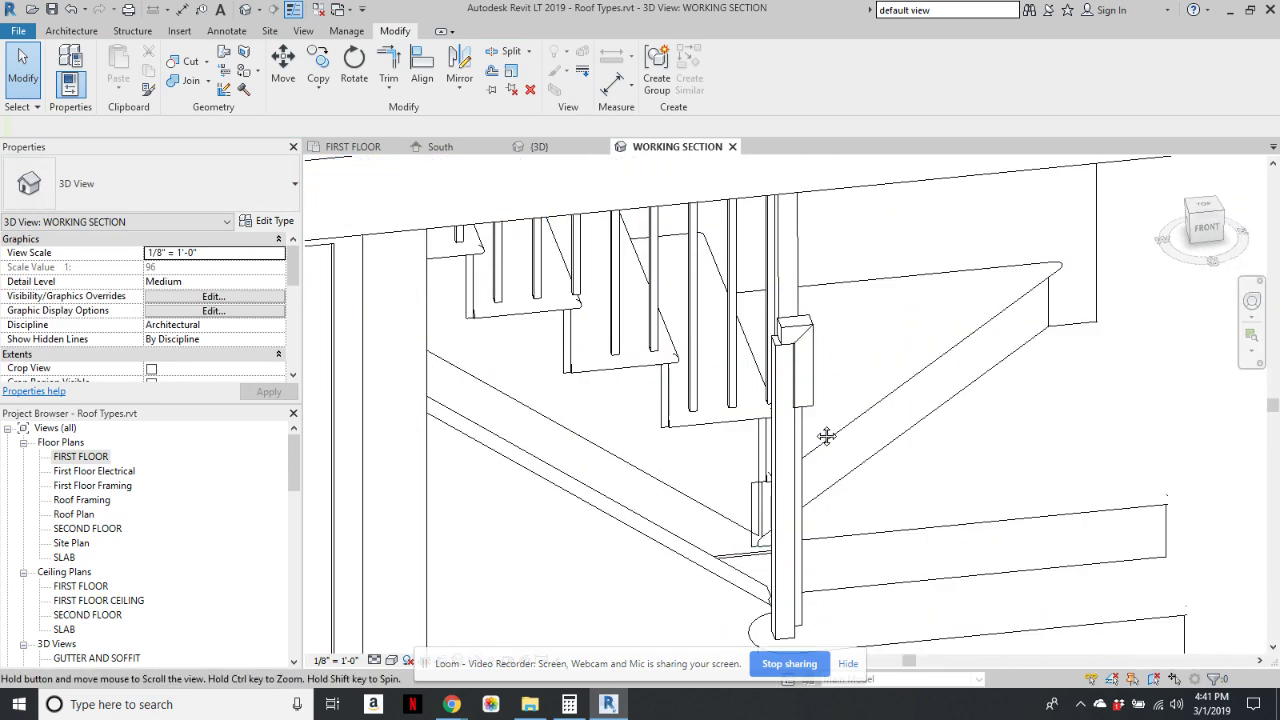
# - Edit the inner railing's path in the FIRST FLOOR plan, deleting the short segment at the rounded nose, and finish the path
pyautogui.click(380, 152)
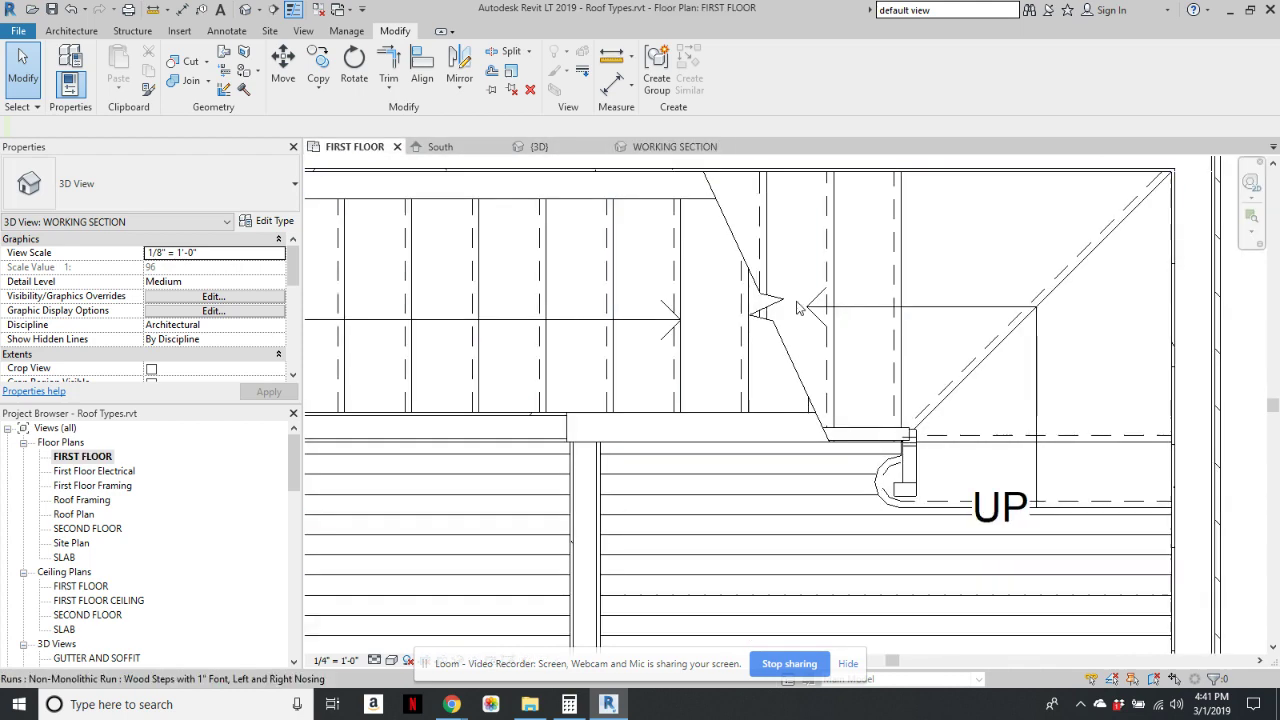
pyautogui.scroll(3, 915, 468)
pyautogui.click(915, 463)
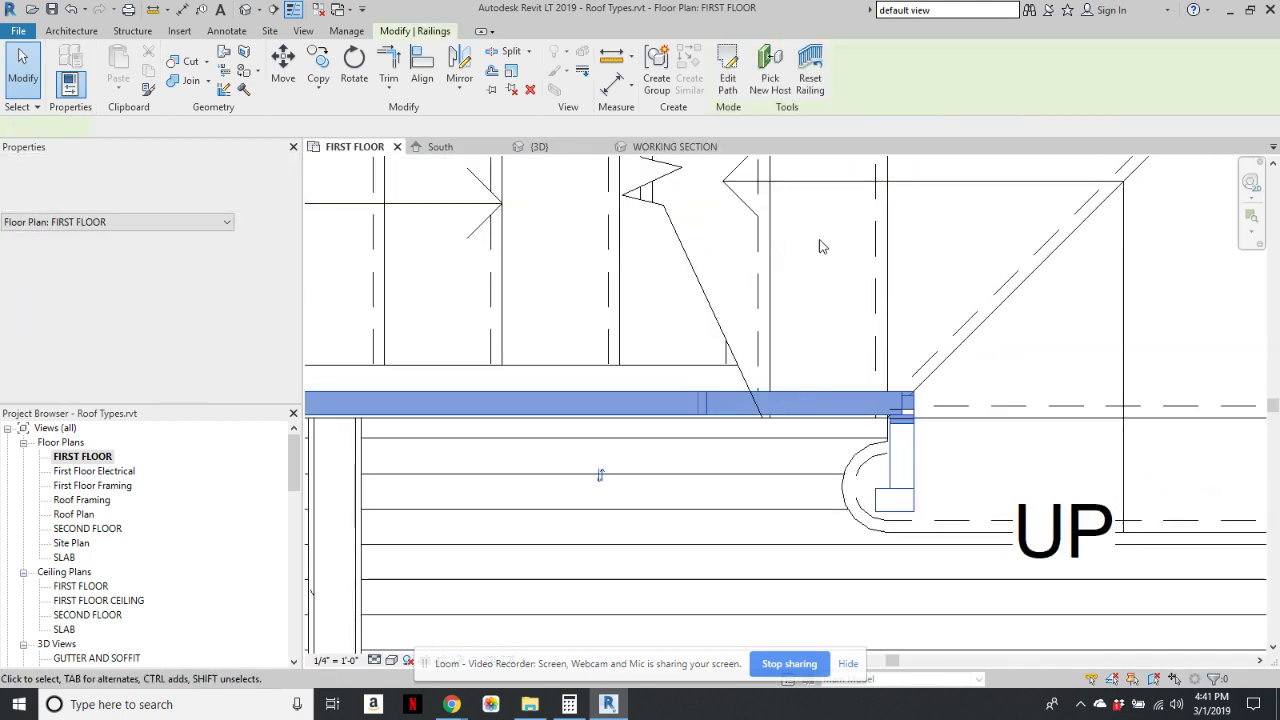
pyautogui.click(727, 78)
pyautogui.scroll(1, 857, 490)
pyautogui.click(861, 486)
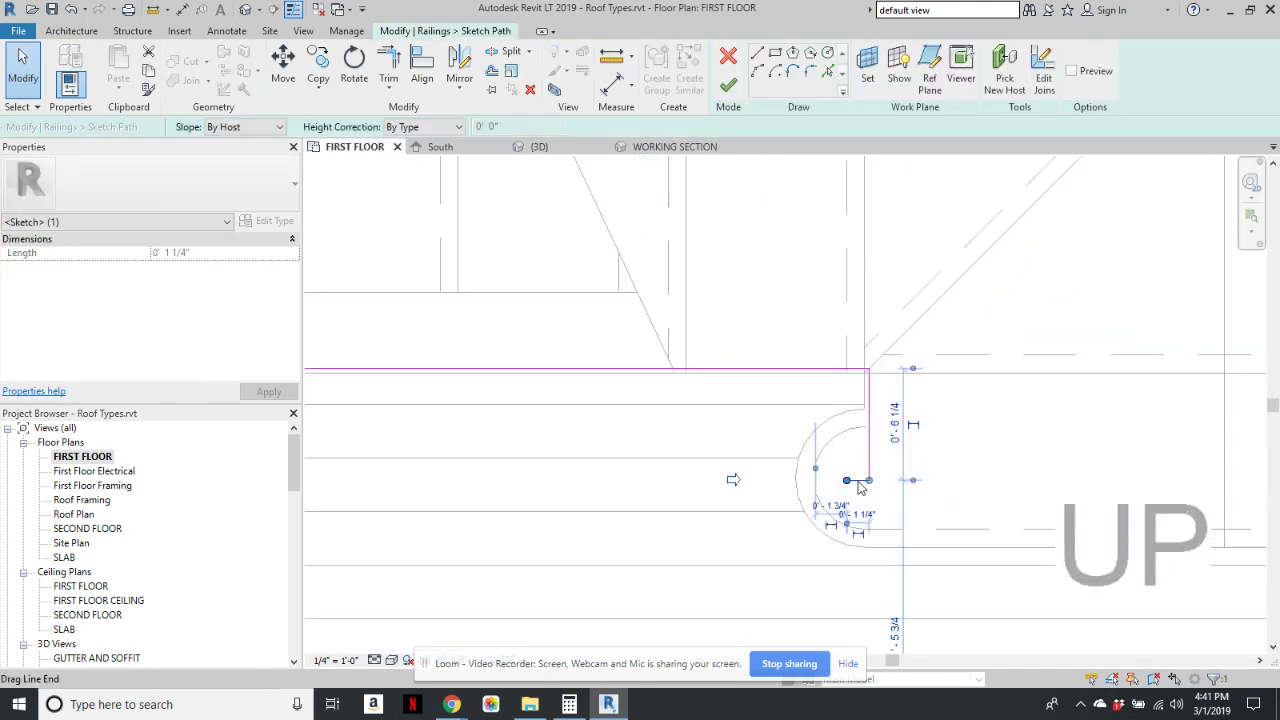
pyautogui.press('Delete')
pyautogui.scroll(2, 888, 469)
pyautogui.click(854, 466)
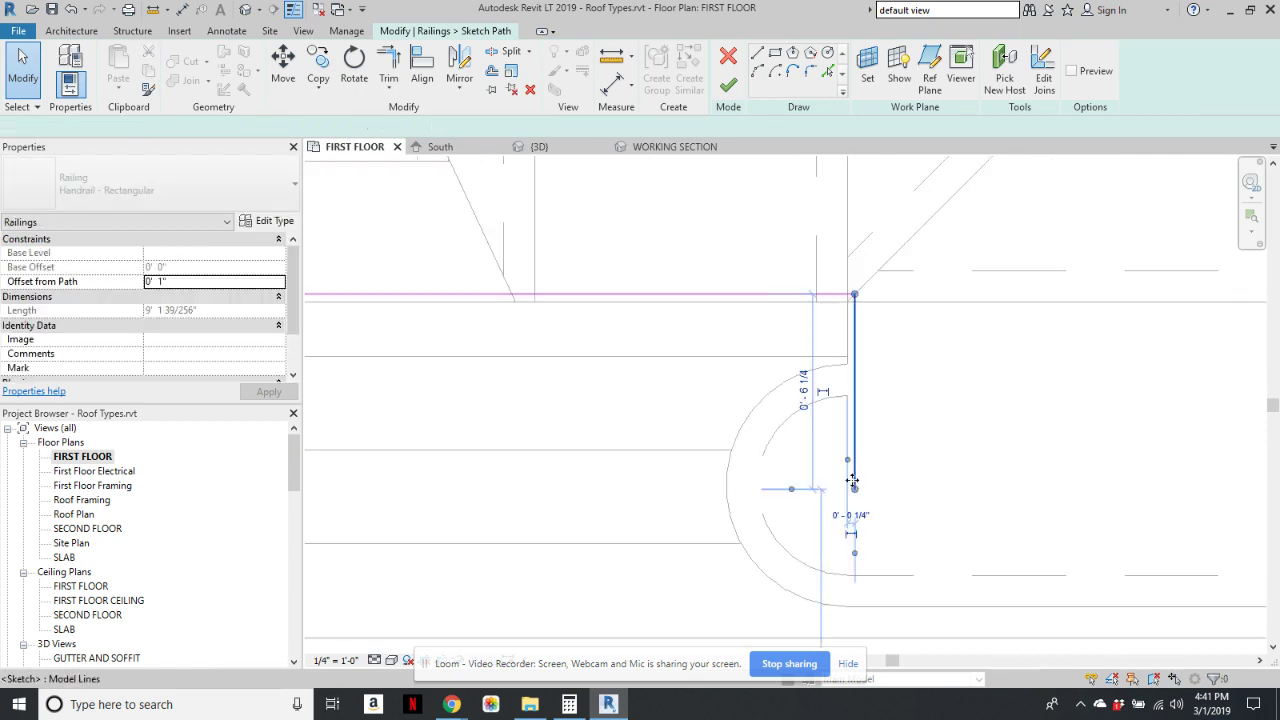
pyautogui.moveTo(855, 490); pyautogui.dragTo(854, 489)
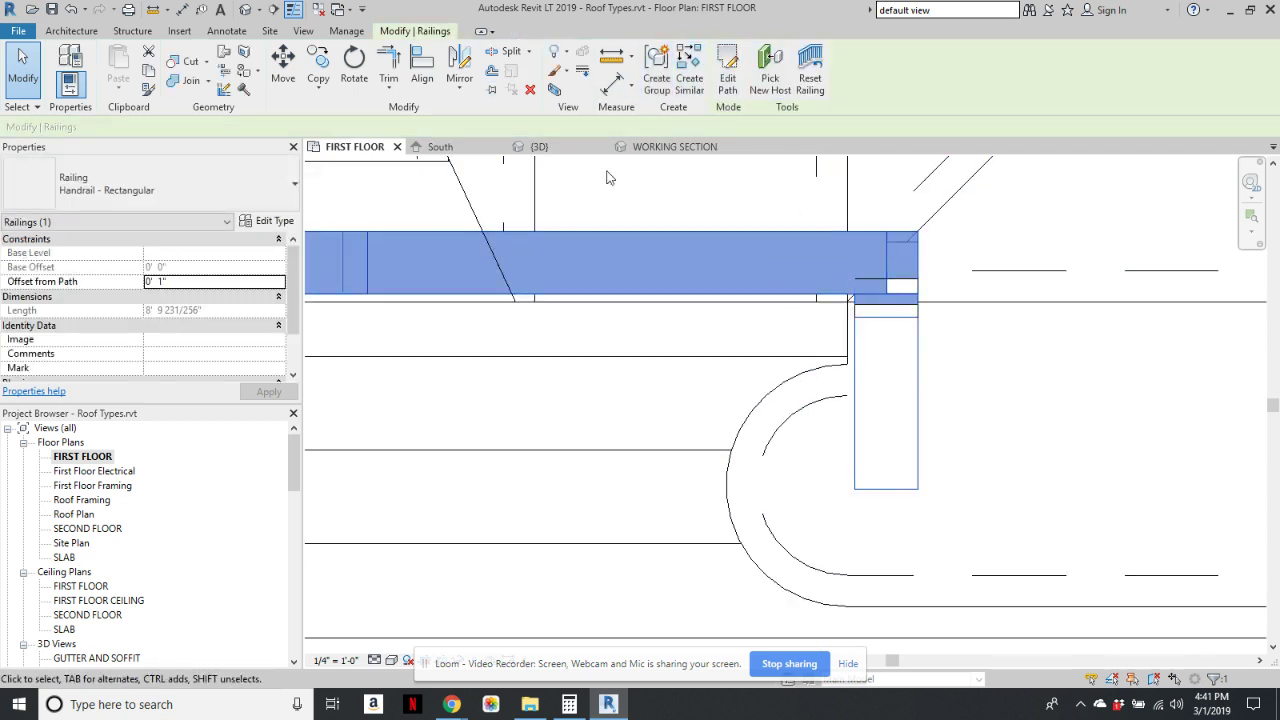
# - Examine the railing's straight end at the starting step from several angles in the WORKING SECTION view
pyautogui.click(668, 147)
pyautogui.scroll(-3, 845, 388)
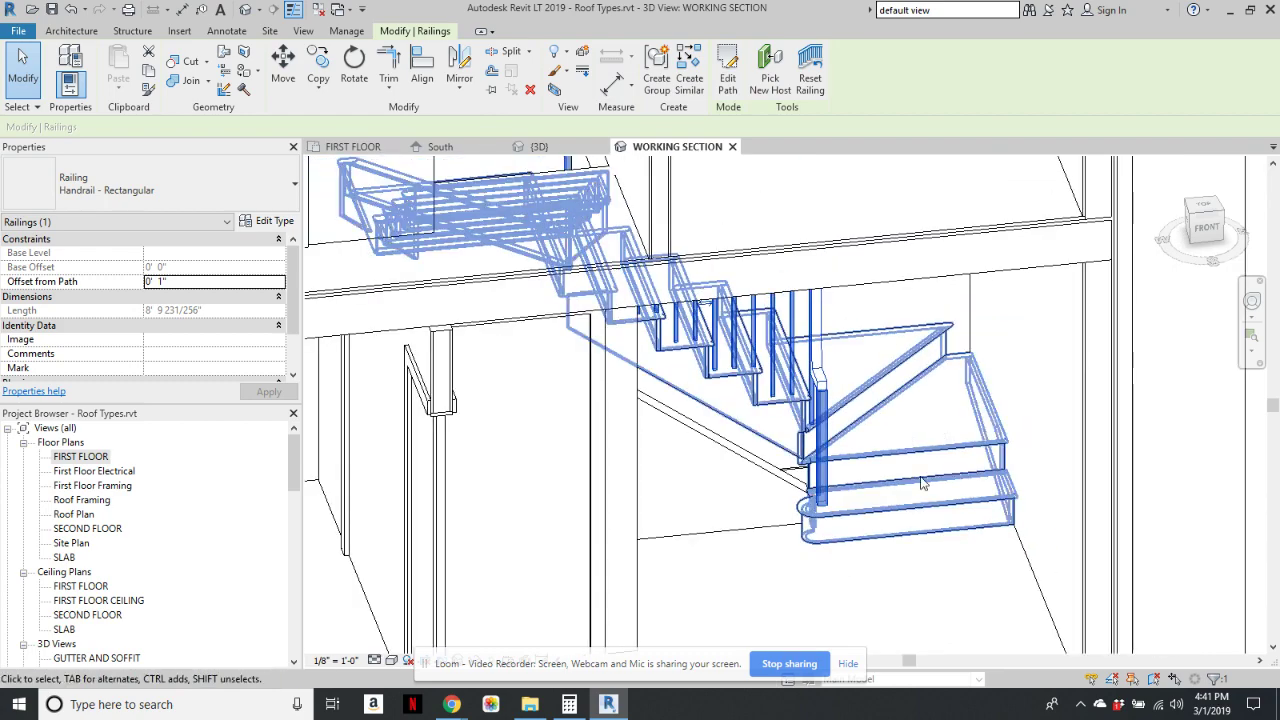
pyautogui.click(934, 589)
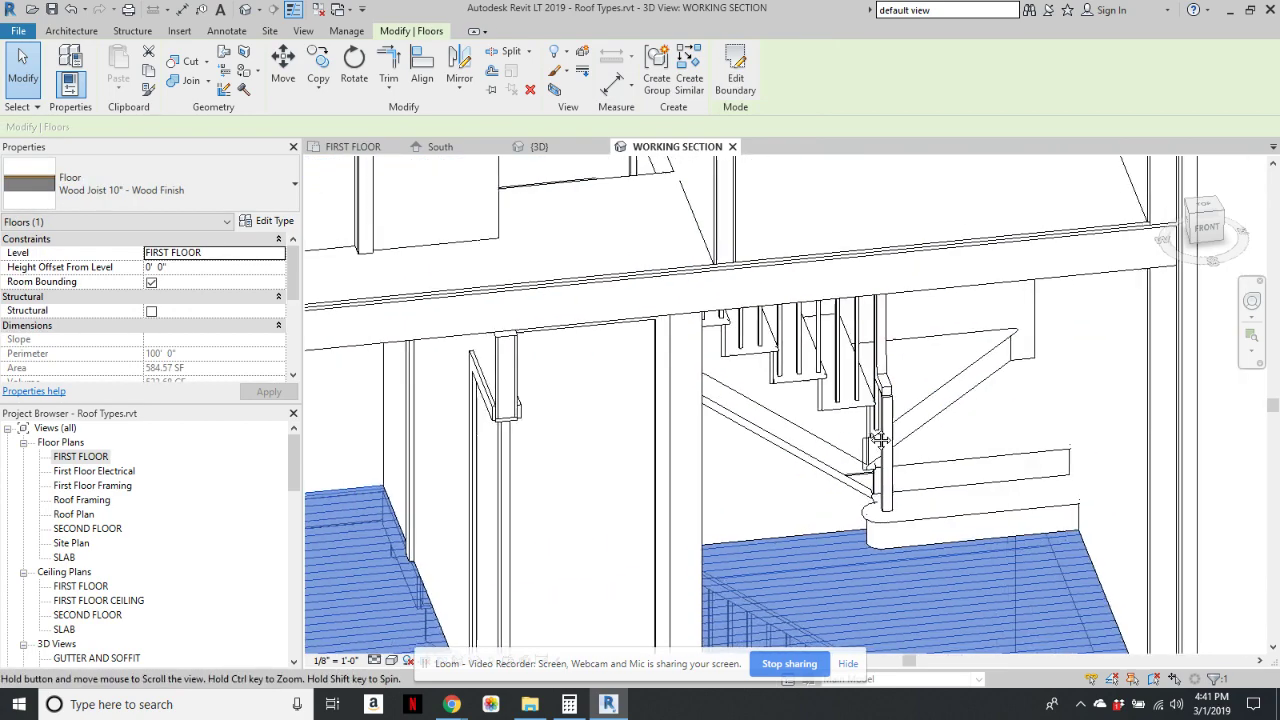
pyautogui.click(927, 352)
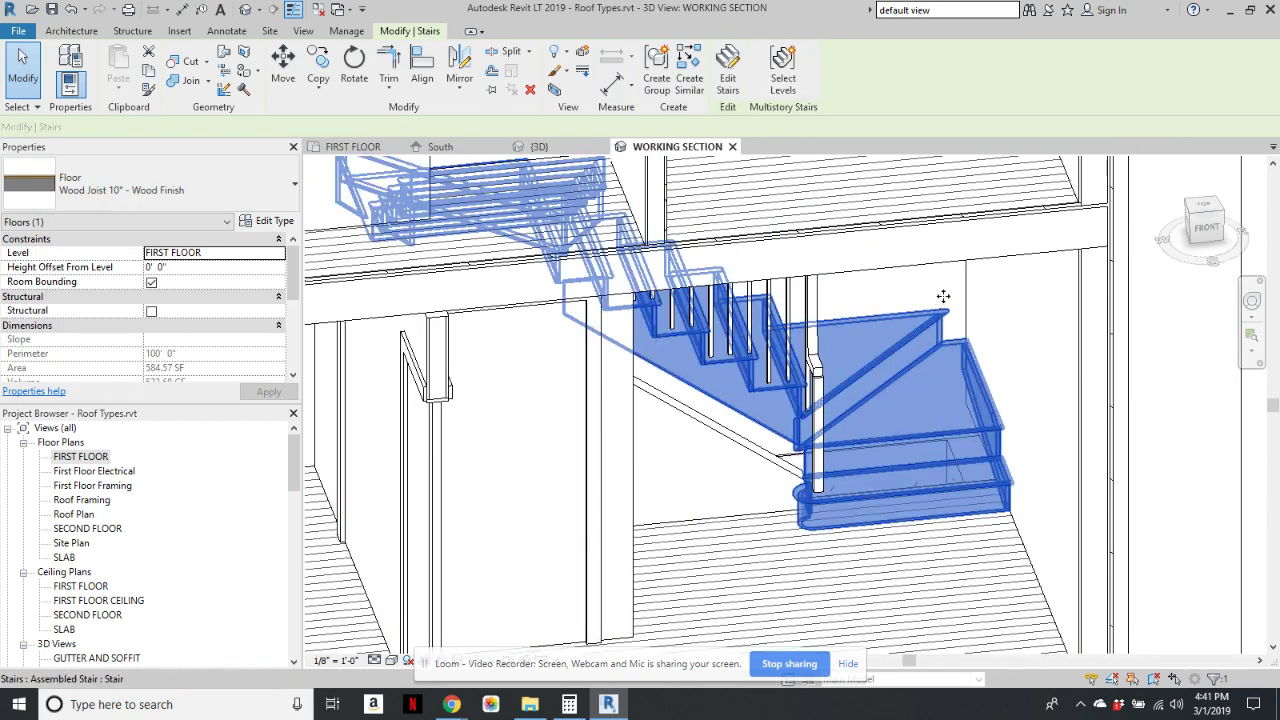
pyautogui.click(943, 297)
pyautogui.moveTo(880, 349)
pyautogui.keyDown('shift'); pyautogui.mouseDown(button='middle')
pyautogui.moveTo(934, 321)
pyautogui.moveTo(943, 257)
pyautogui.moveTo(770, 180)
pyautogui.mouseUp(button='middle'); pyautogui.keyUp('shift')
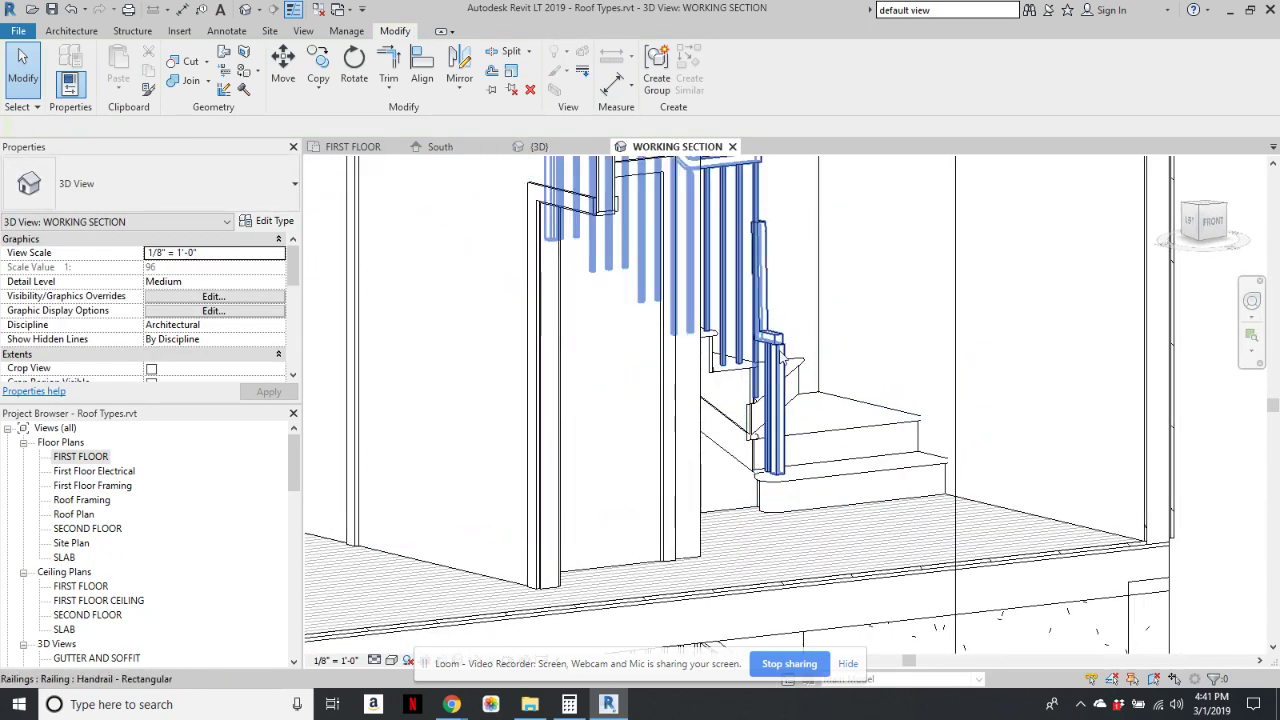
pyautogui.moveTo(787, 348)
pyautogui.keyDown('shift'); pyautogui.mouseDown(button='middle')
pyautogui.moveTo(786, 451)
pyautogui.moveTo(729, 440)
pyautogui.moveTo(861, 392)
pyautogui.moveTo(857, 314)
pyautogui.moveTo(839, 291)
pyautogui.moveTo(793, 310)
pyautogui.mouseUp(button='middle'); pyautogui.keyUp('shift')
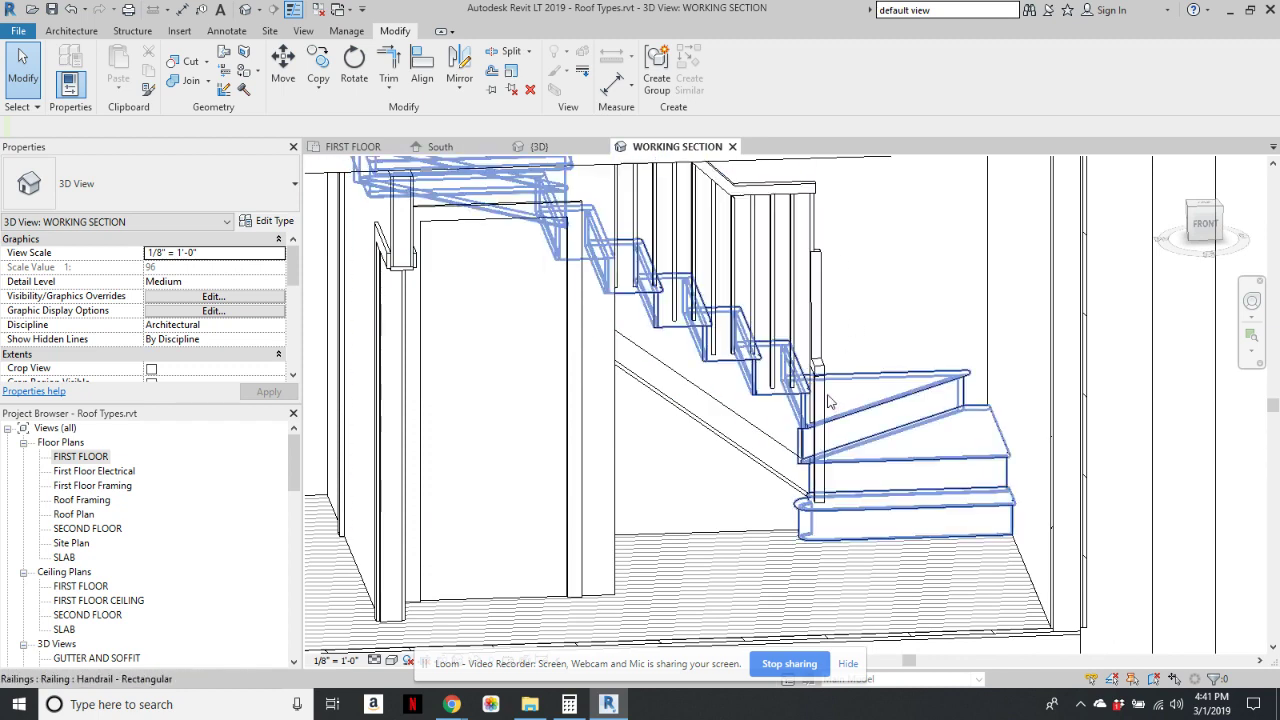
# - In the FIRST FLOOR plan, shift the inner railing path's long segment onto the stair and its end segment, about 8 1/4" long, away from the nose
pyautogui.click(539, 147)
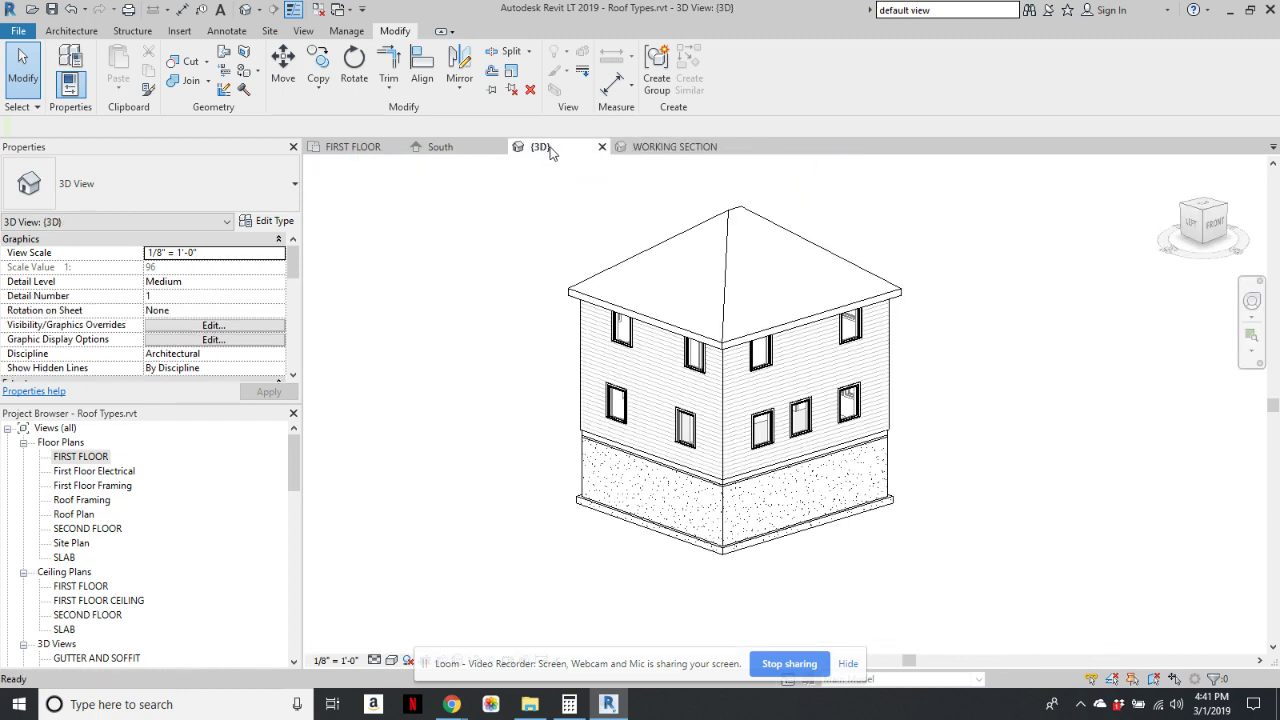
pyautogui.click(400, 147)
pyautogui.click(744, 235)
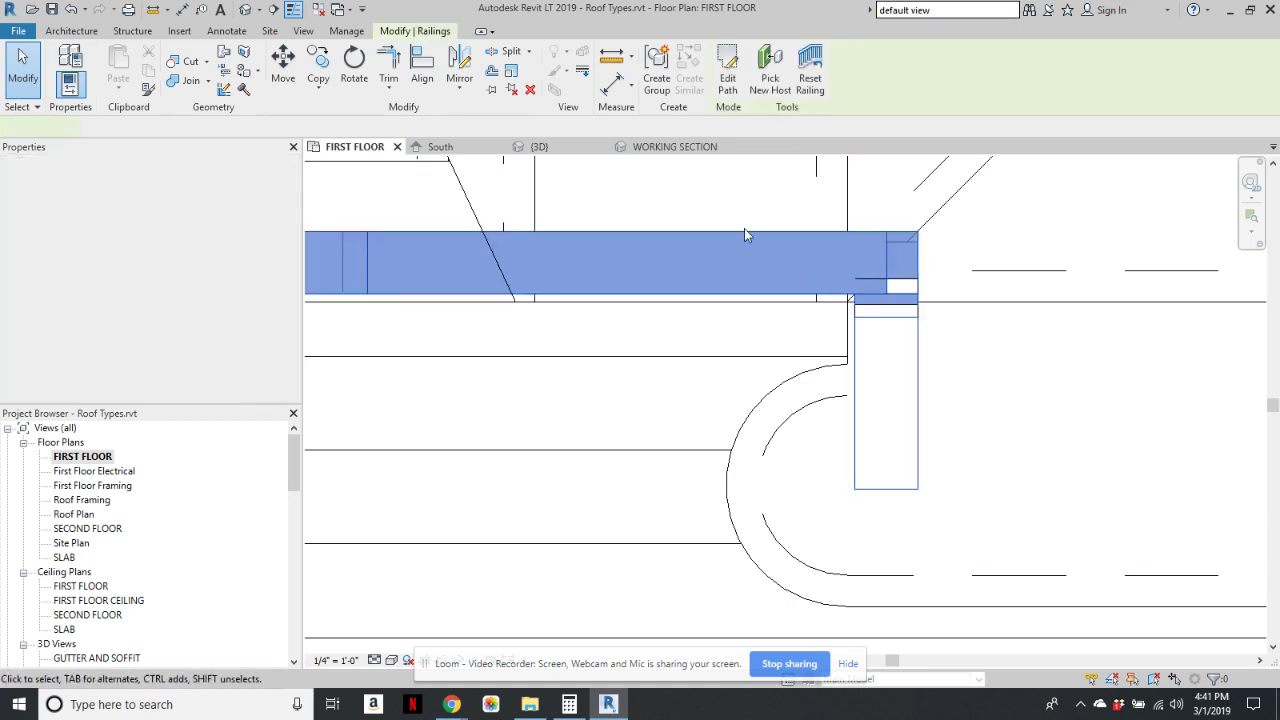
pyautogui.click(737, 93)
pyautogui.scroll(-4, 917, 360)
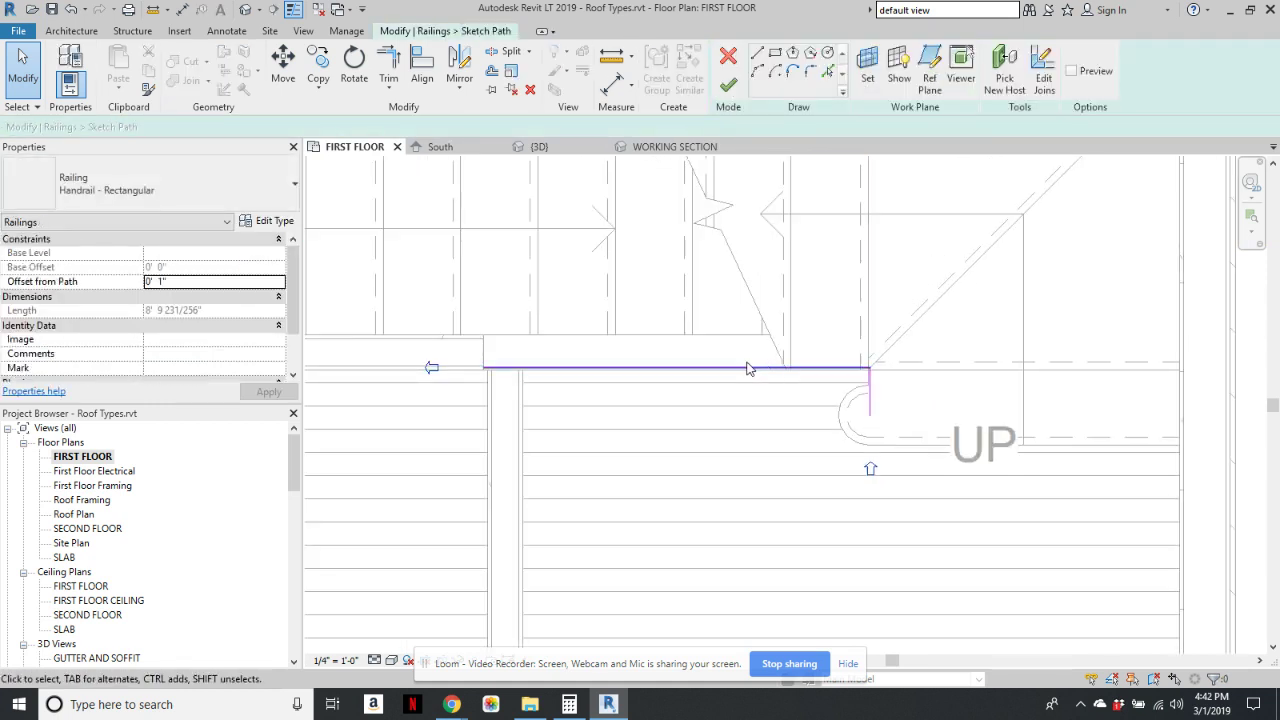
pyautogui.click(819, 368)
pyautogui.moveTo(819, 368); pyautogui.dragTo(826, 352)
pyautogui.click(870, 388)
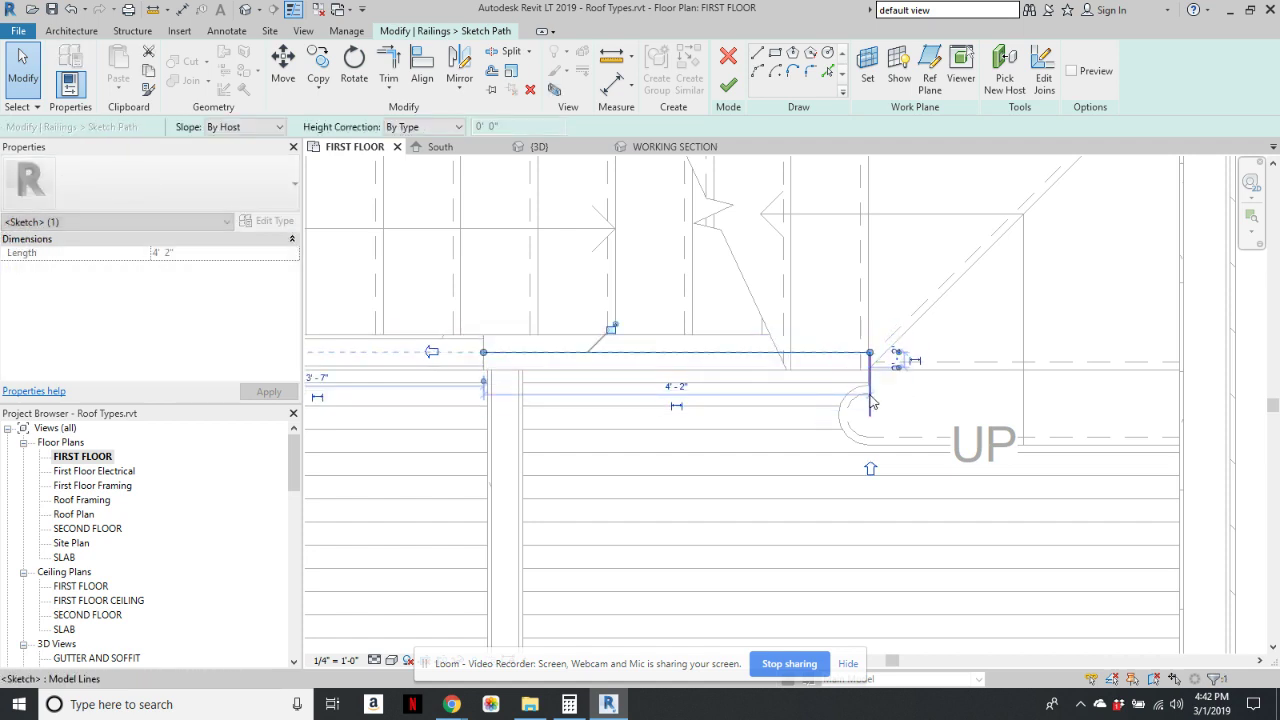
pyautogui.moveTo(893, 387); pyautogui.dragTo(888, 384)
pyautogui.scroll(5, 903, 418)
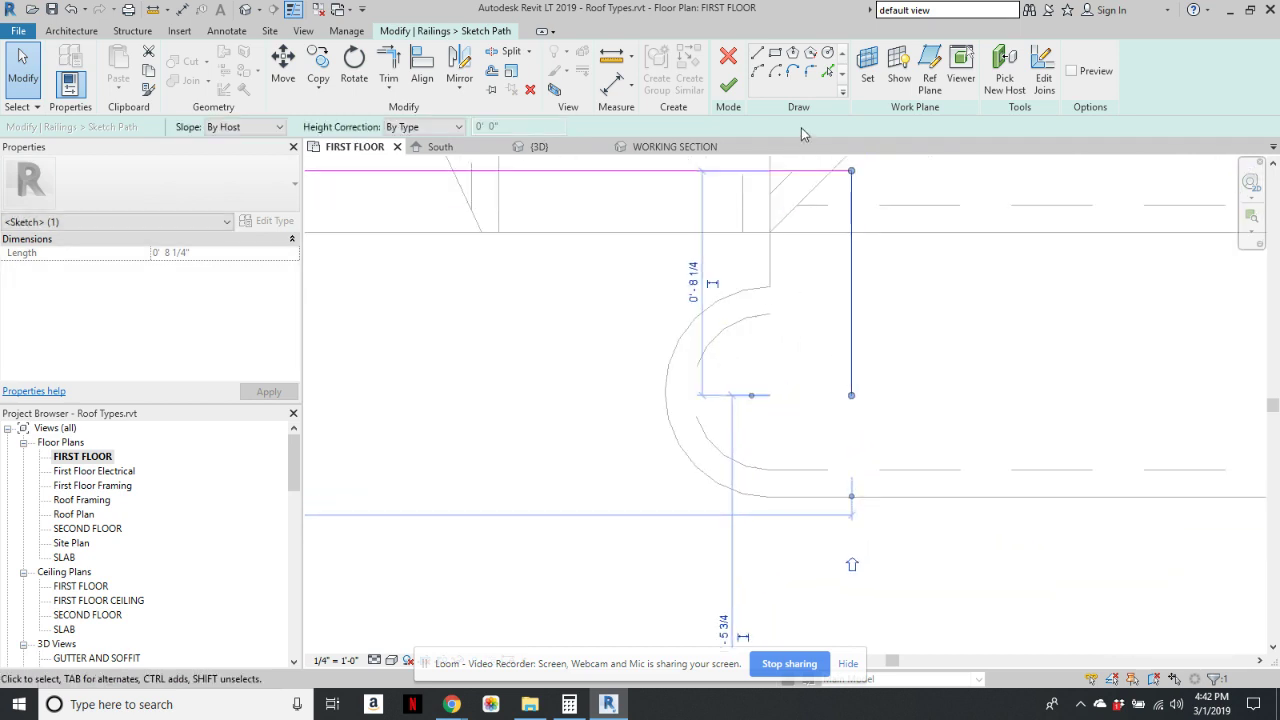
# - Add a 3" line segment from the railing path's end toward the starting step's rounded nose
pyautogui.click(757, 55)
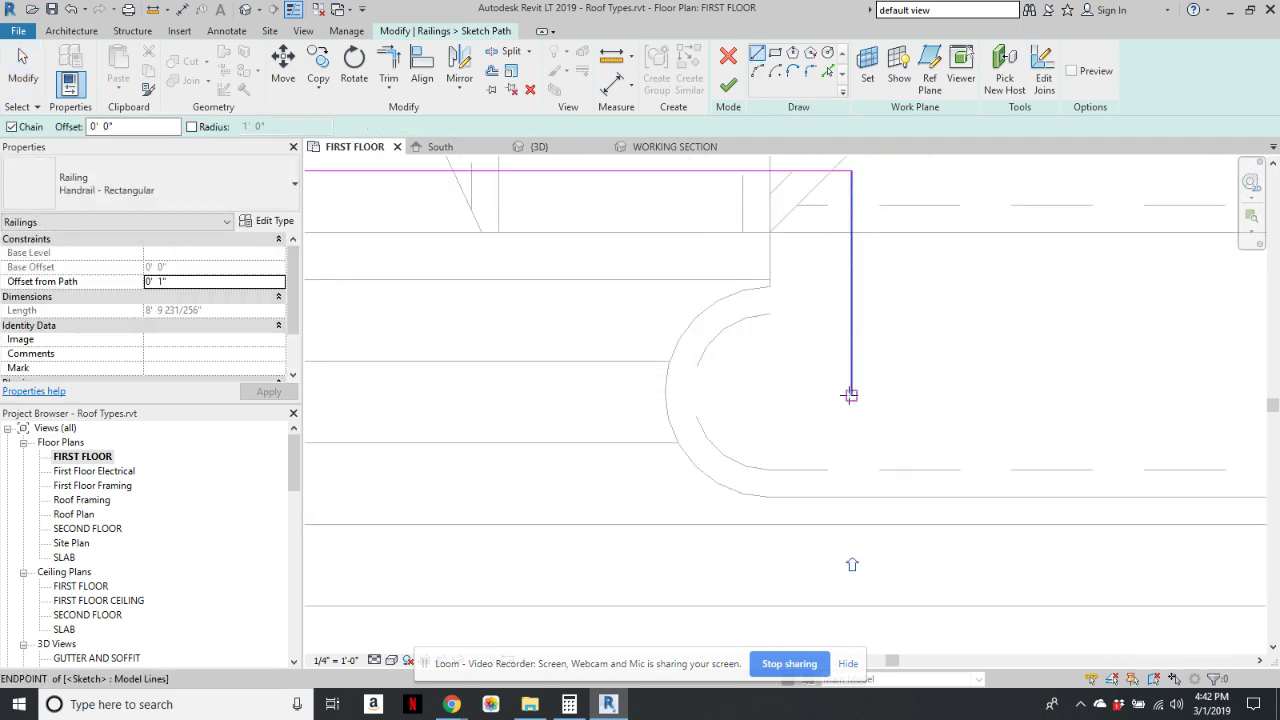
pyautogui.click(770, 395)
pyautogui.press('Escape')
pyautogui.press('Escape')
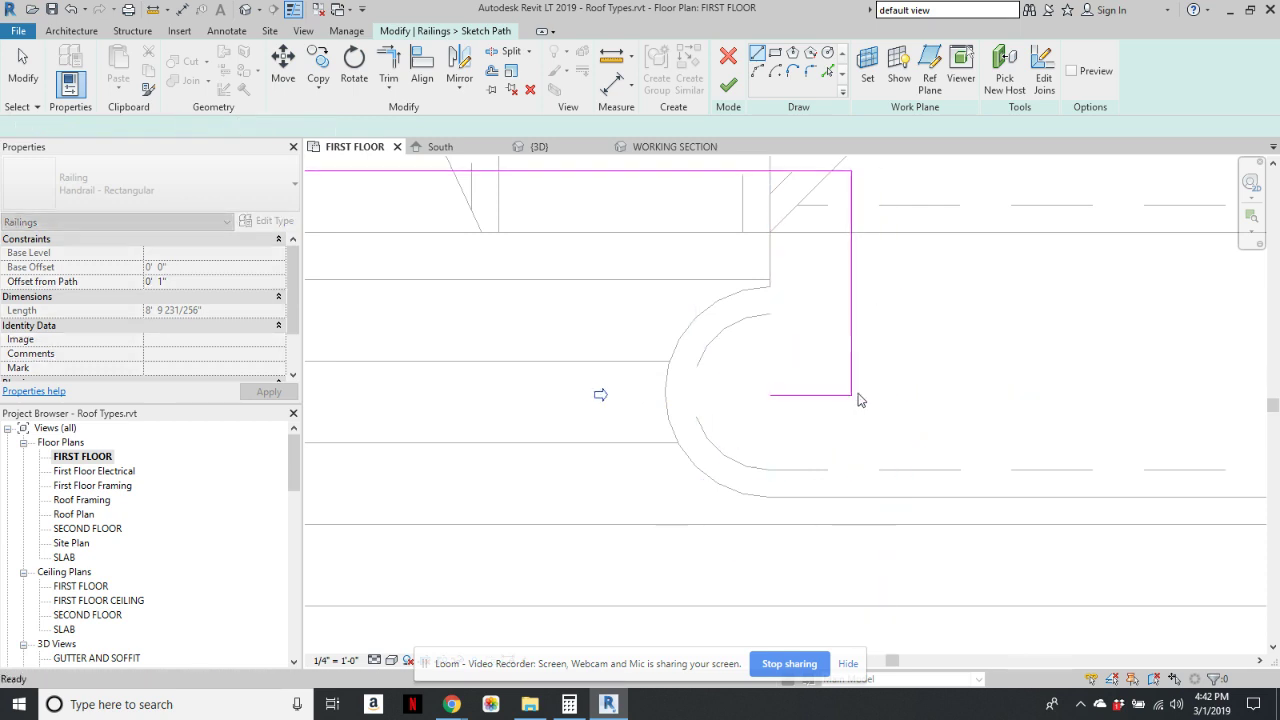
# - Move the 3" end segment slightly toward the path's corner and finish the railing path
pyautogui.click(812, 395)
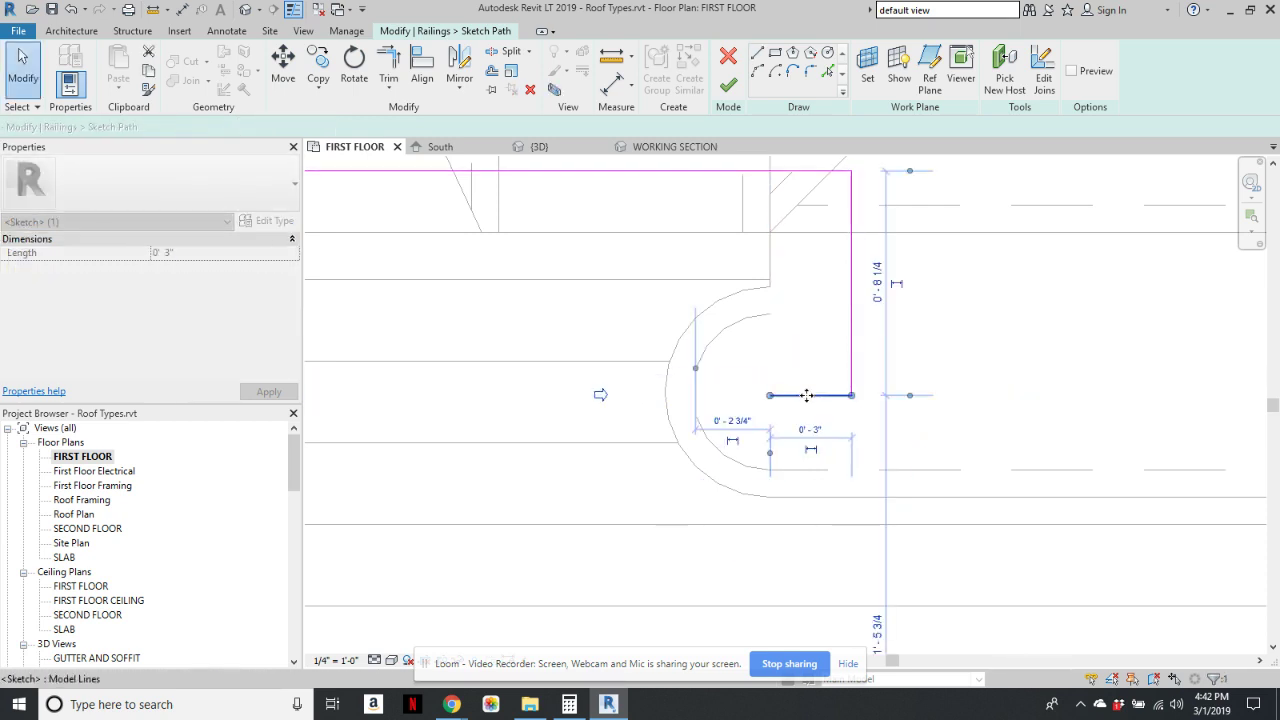
pyautogui.moveTo(810, 394)
pyautogui.mouseDown()
pyautogui.moveTo(810, 368)
pyautogui.moveTo(812, 389)
pyautogui.mouseUp()
pyautogui.click(880, 384)
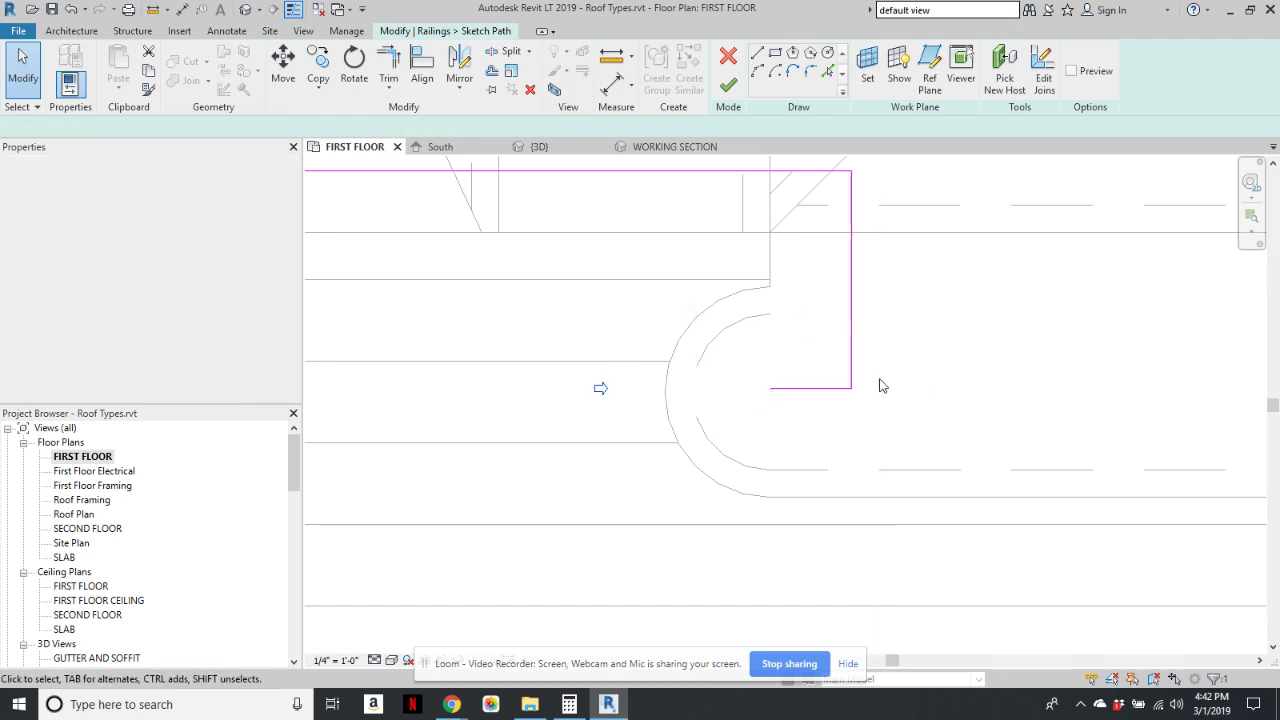
pyautogui.scroll(-5, 881, 386)
pyautogui.click(736, 88)
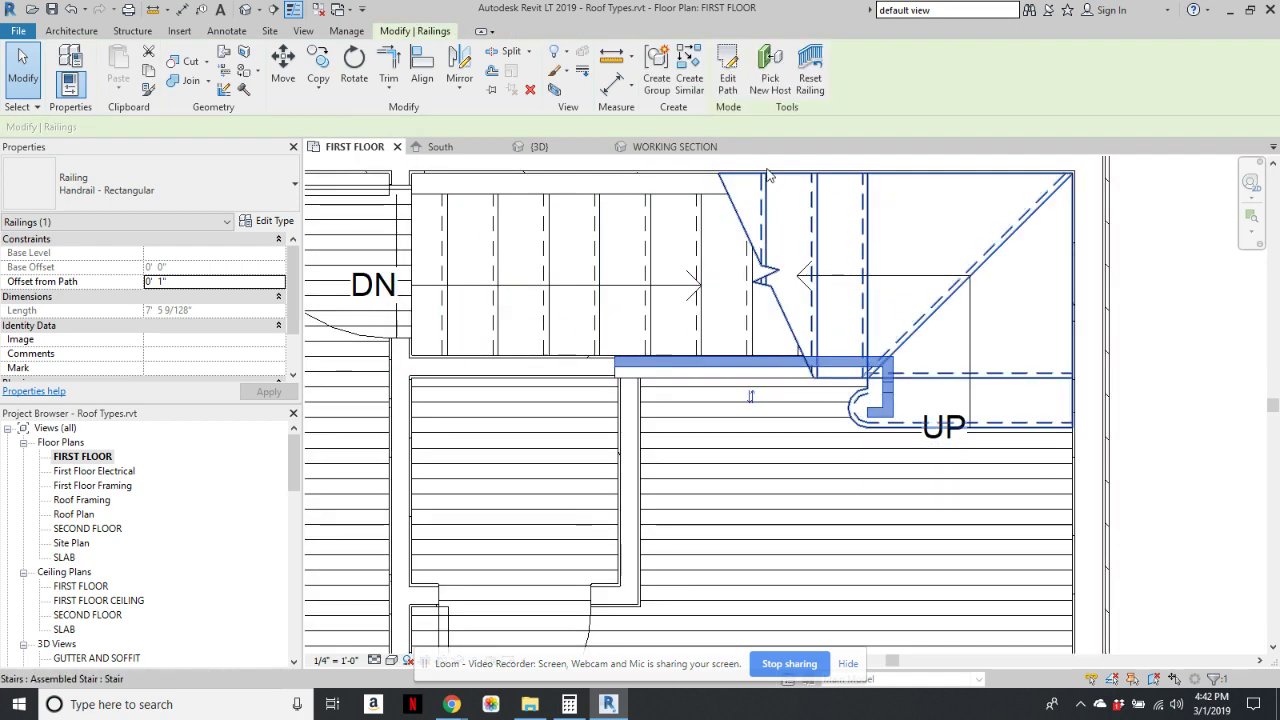
# - Examine how the reshaped railing turns onto the rounded starting step, up close and within the whole stair, in the WORKING SECTION view
pyautogui.click(660, 147)
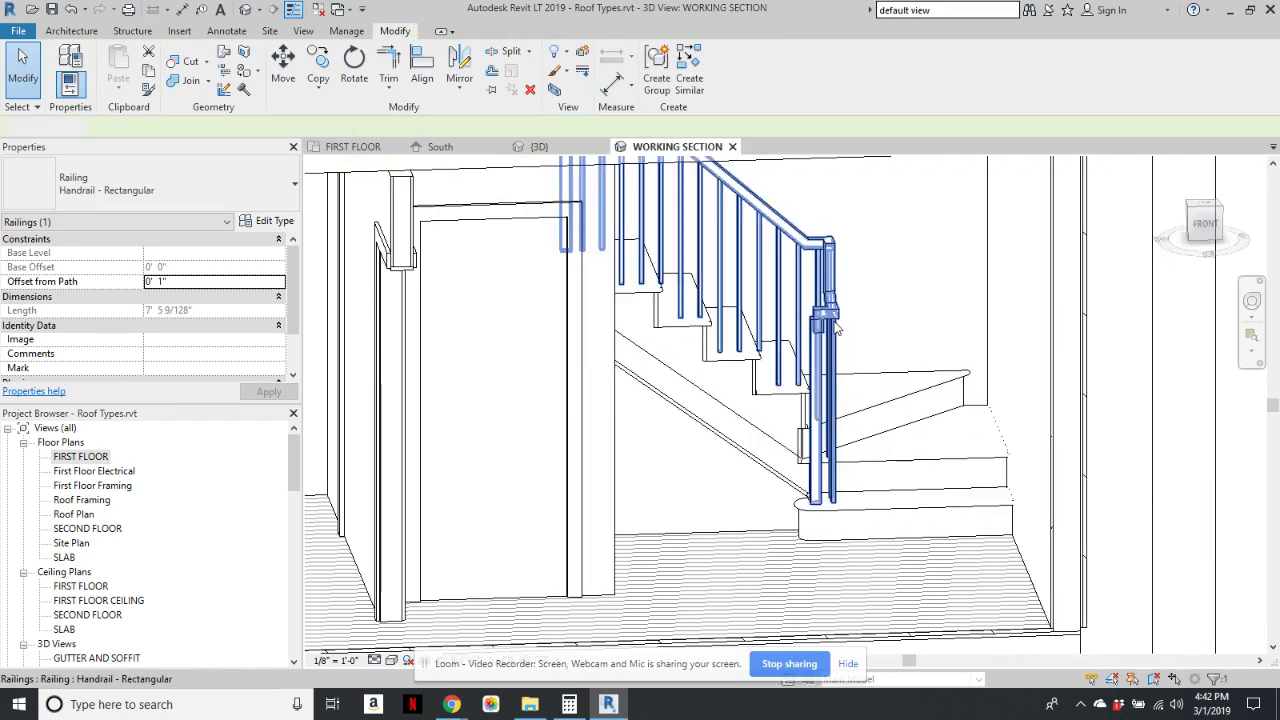
pyautogui.press('Escape')
pyautogui.keyDown('shift'); pyautogui.moveTo(822, 412); pyautogui.dragTo(914, 446, button='middle'); pyautogui.keyUp('shift')
pyautogui.scroll(5, 816, 305)
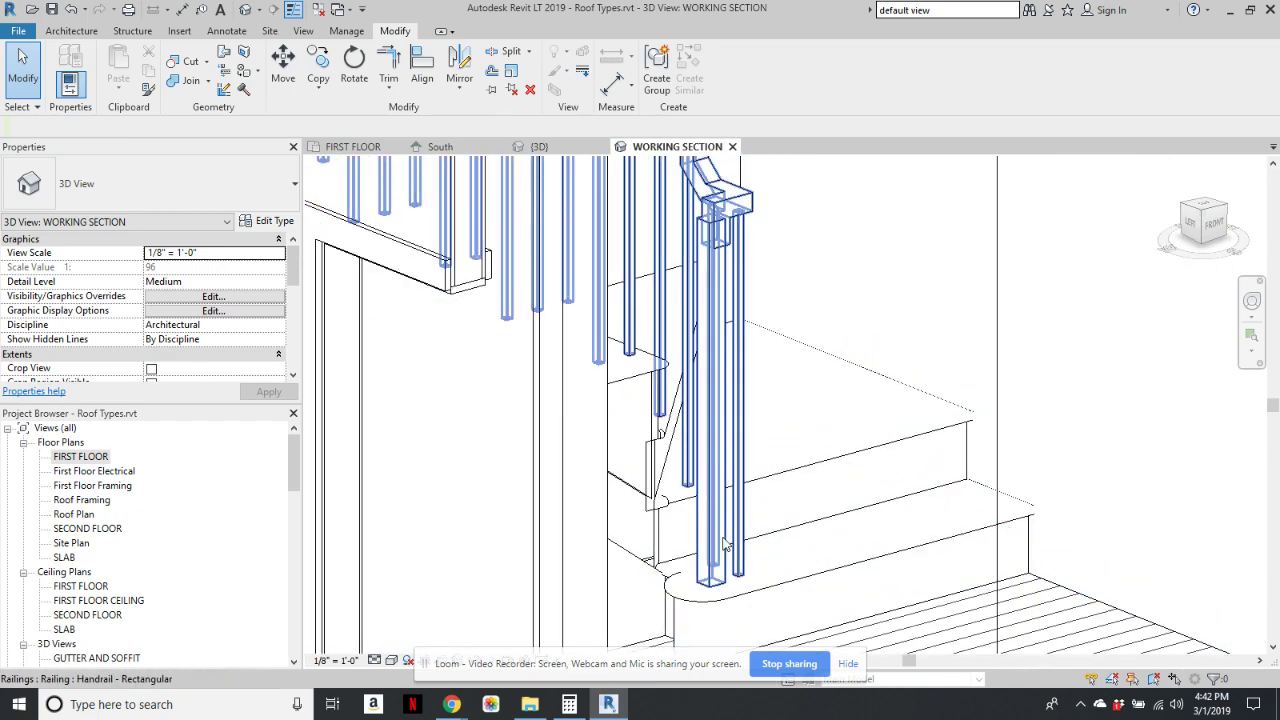
pyautogui.keyDown('shift'); pyautogui.moveTo(725, 543); pyautogui.dragTo(815, 513, button='middle'); pyautogui.keyUp('shift')
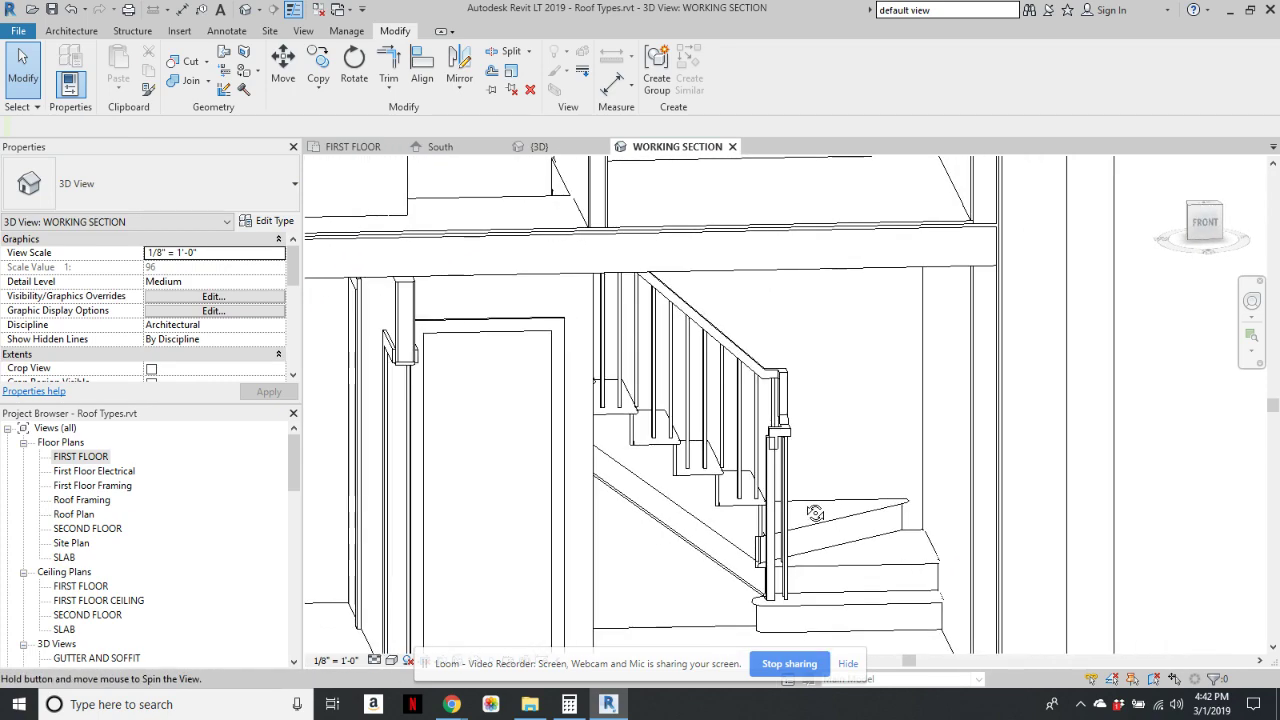
pyautogui.scroll(1, 794, 614)
pyautogui.scroll(-4, 794, 614)
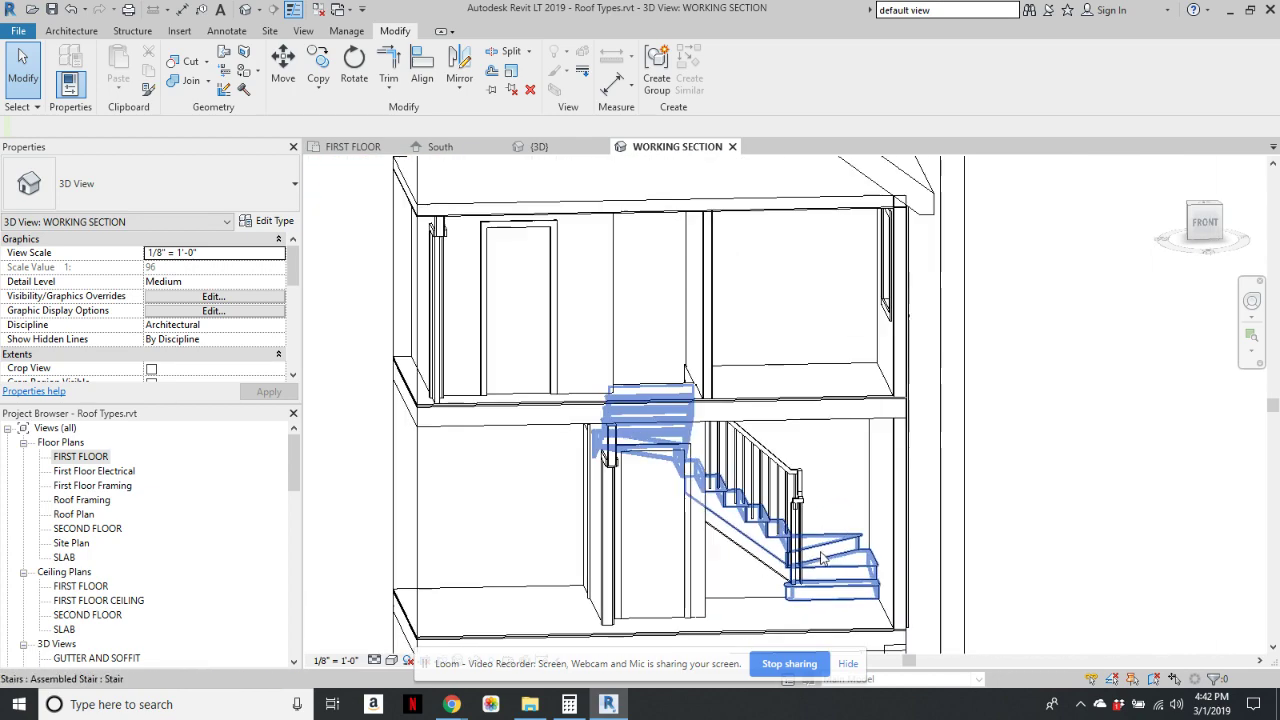
pyautogui.scroll(4, 795, 605)
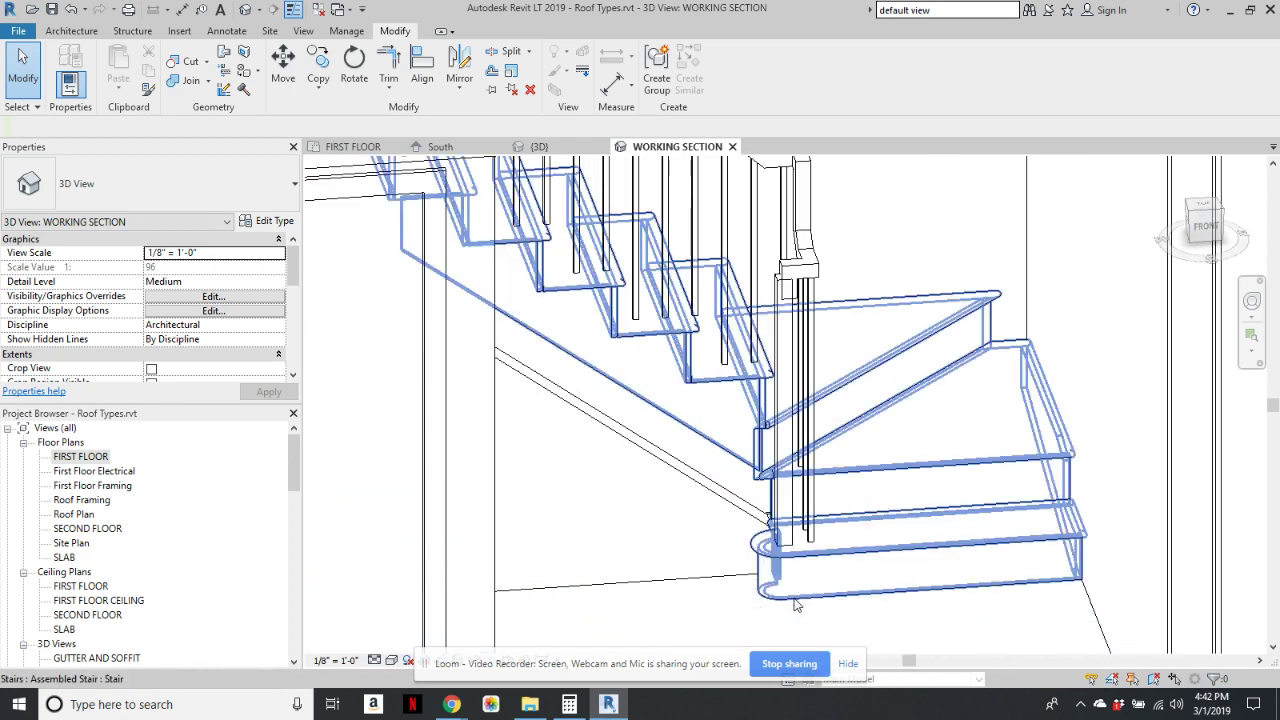
pyautogui.scroll(-4, 795, 605)
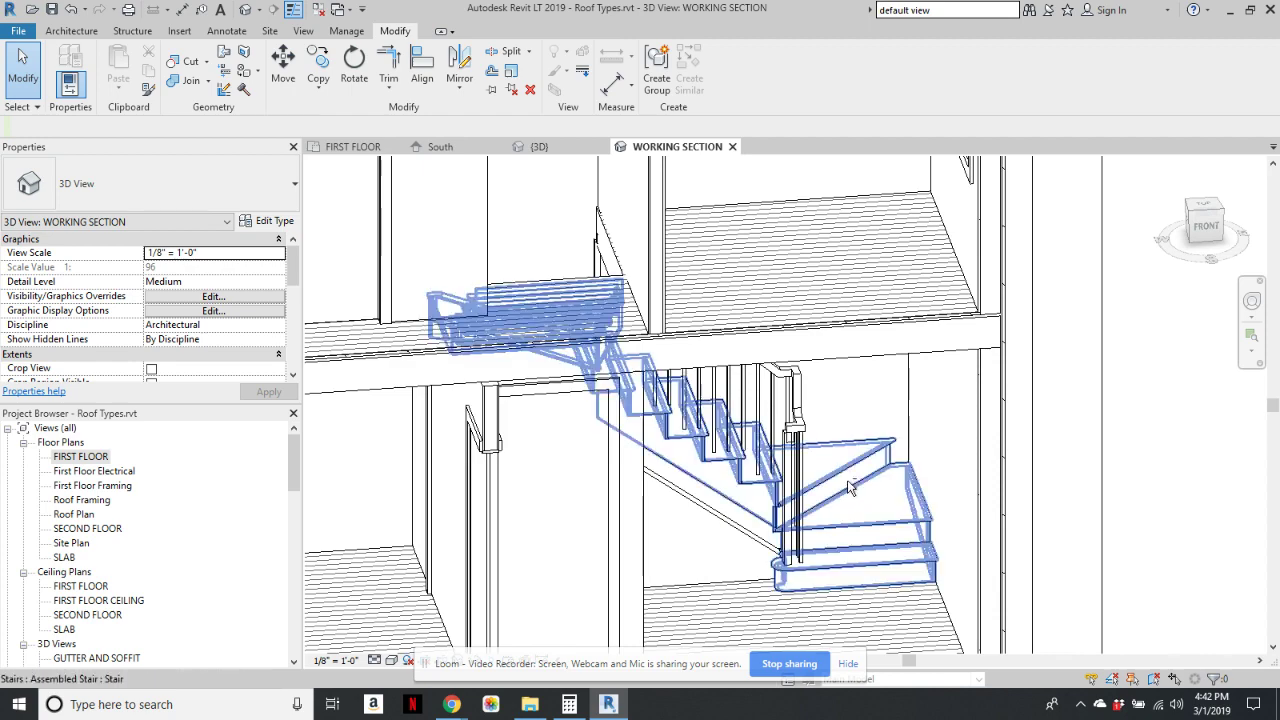
pyautogui.keyDown('shift'); pyautogui.moveTo(849, 487); pyautogui.dragTo(801, 401, button='middle'); pyautogui.keyUp('shift')
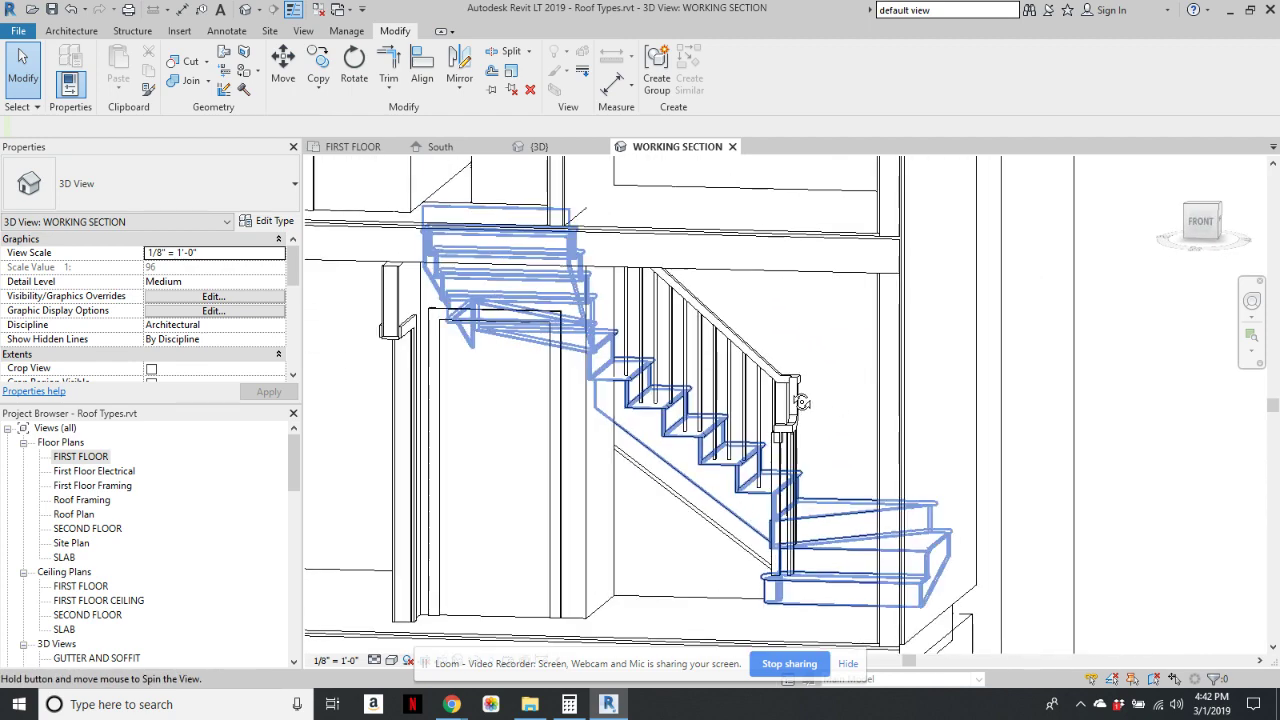
pyautogui.scroll(-5, 801, 401)
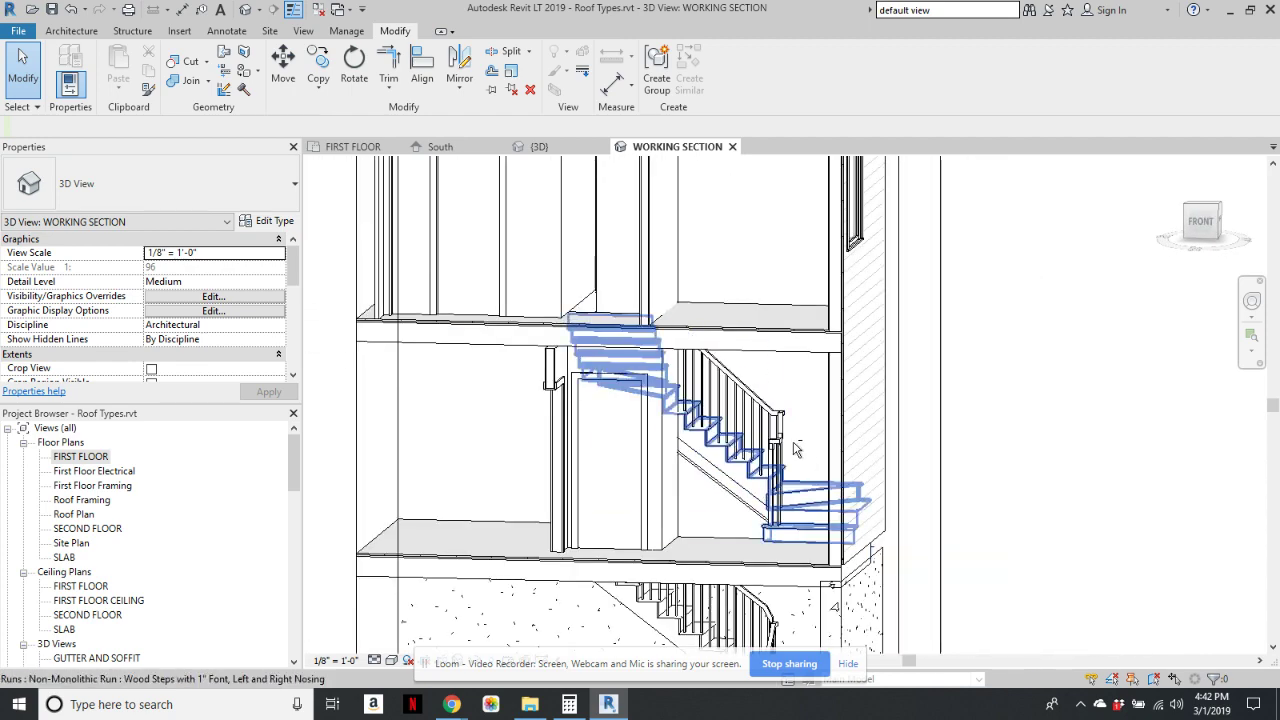
pyautogui.keyDown('shift'); pyautogui.moveTo(870, 514); pyautogui.dragTo(864, 508, button='middle'); pyautogui.keyUp('shift')
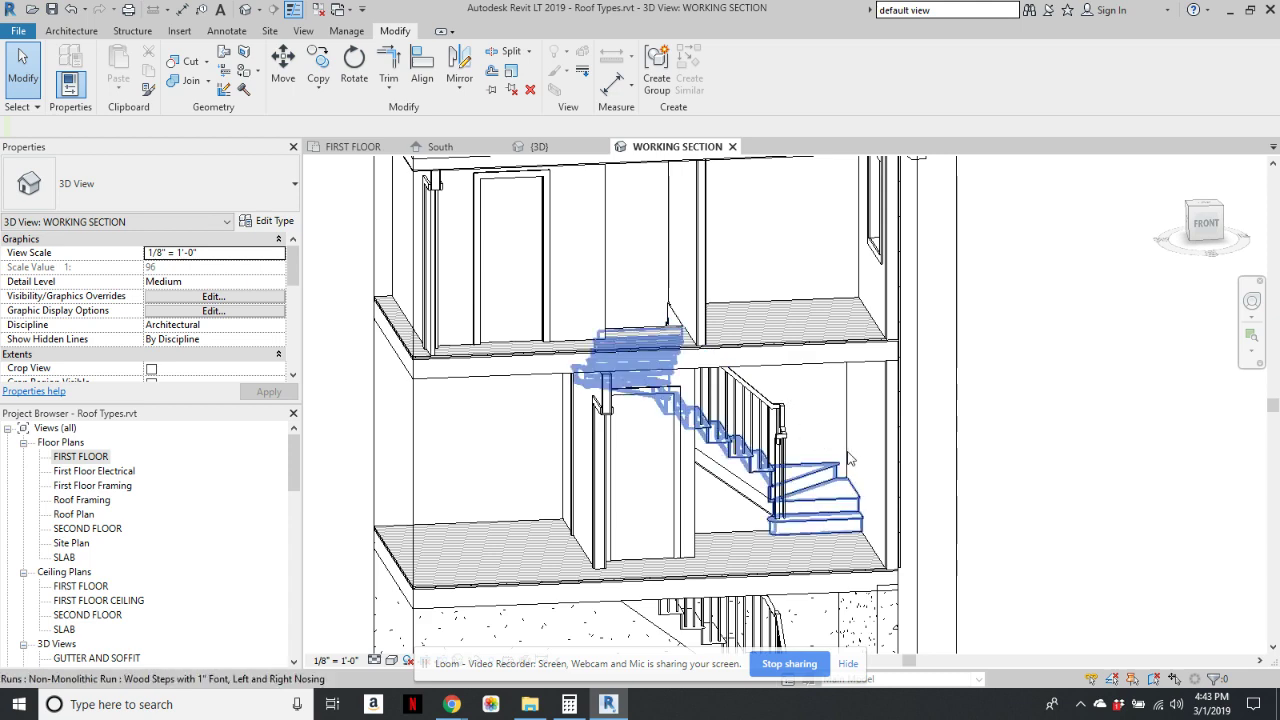
pyautogui.keyDown('shift'); pyautogui.moveTo(838, 455); pyautogui.dragTo(826, 428, button='middle'); pyautogui.keyUp('shift')
# - Inspect the basement stair and its railing below the first floor in the WORKING SECTION view
pyautogui.keyDown('shift'); pyautogui.moveTo(780, 490); pyautogui.dragTo(813, 358, button='middle'); pyautogui.keyUp('shift')
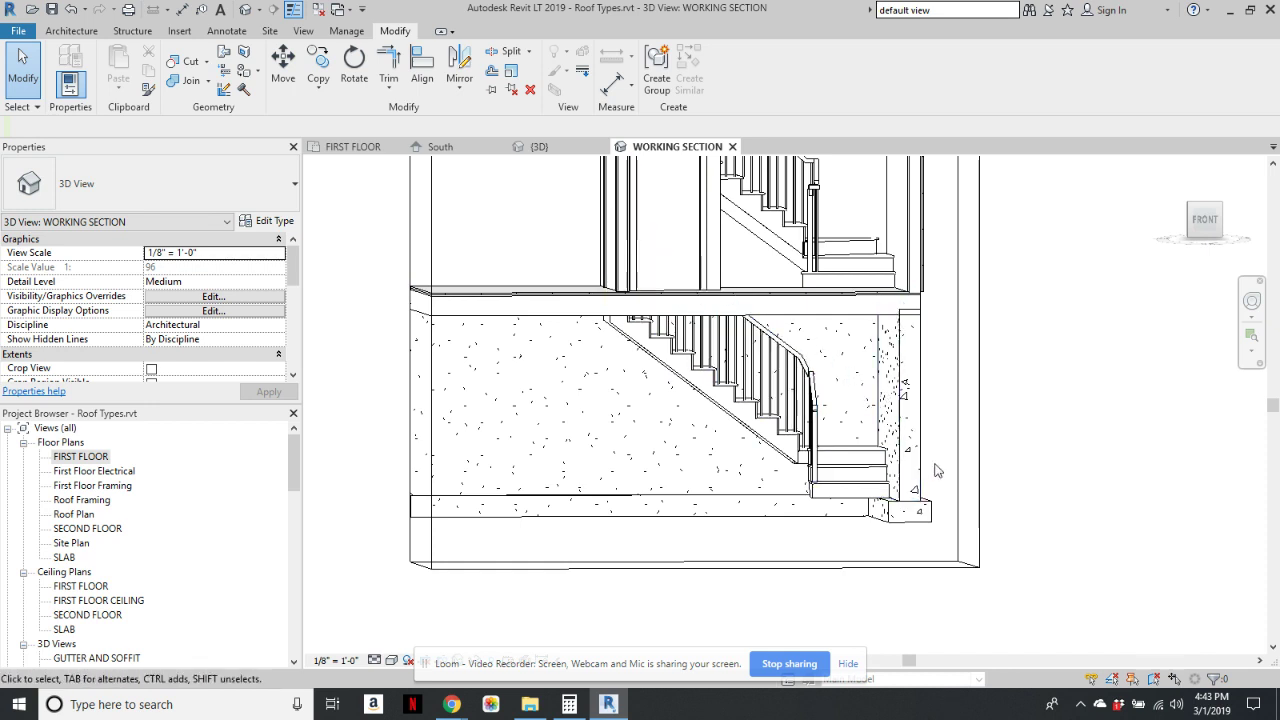
pyautogui.moveTo(878, 391); pyautogui.dragTo(935, 560, button='middle')
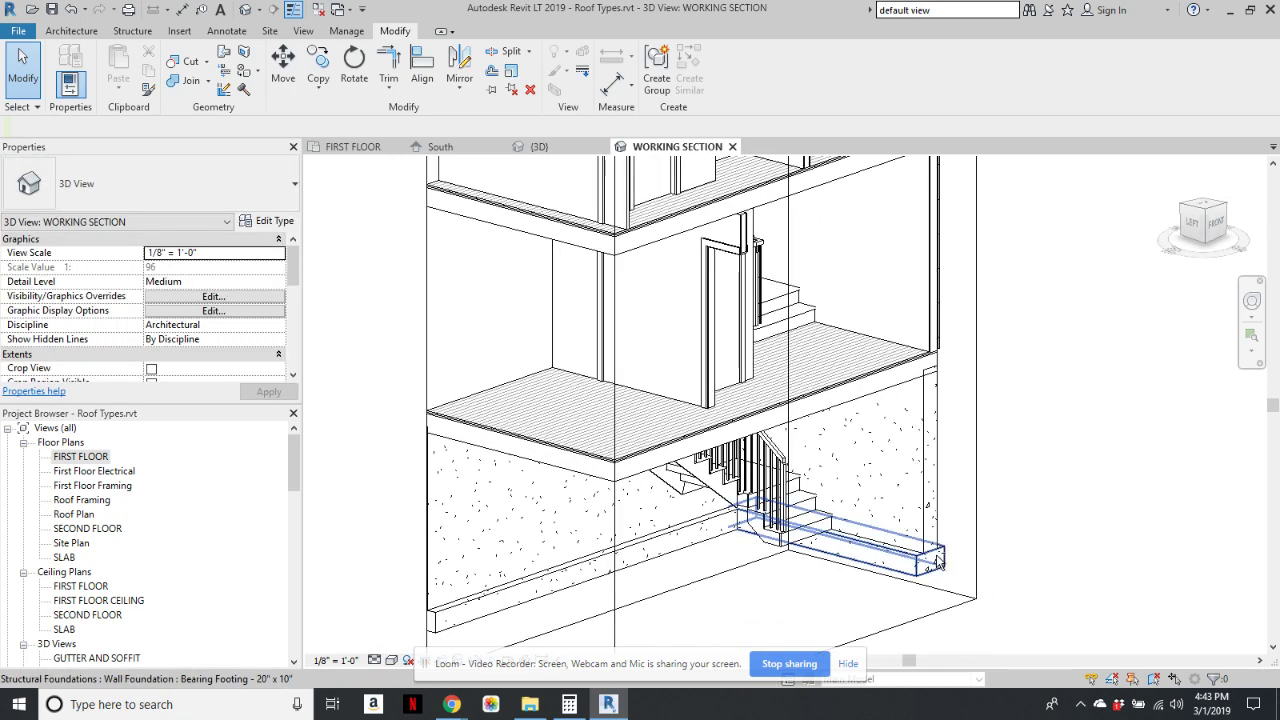
pyautogui.keyDown('shift'); pyautogui.moveTo(858, 532); pyautogui.dragTo(815, 525, button='middle'); pyautogui.keyUp('shift')
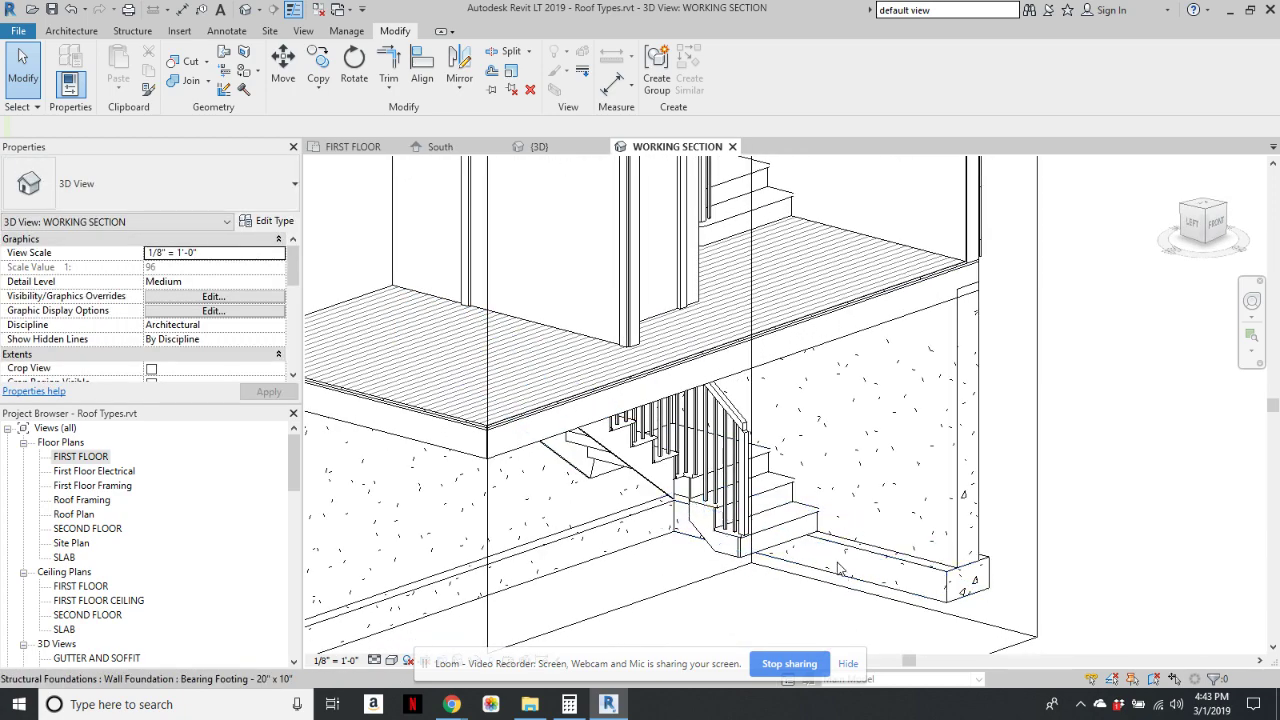